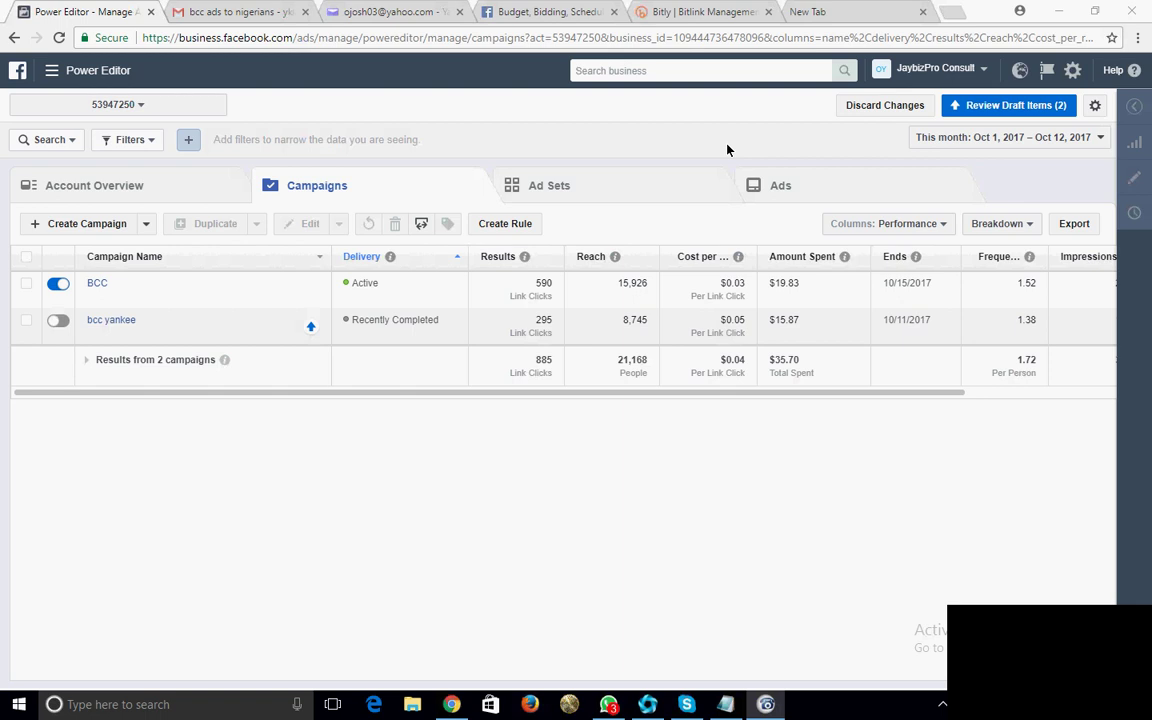
Sign out of Skype and close its sign-in window, returning to the Power Editor campaigns
click(687, 704)
click(496, 183)
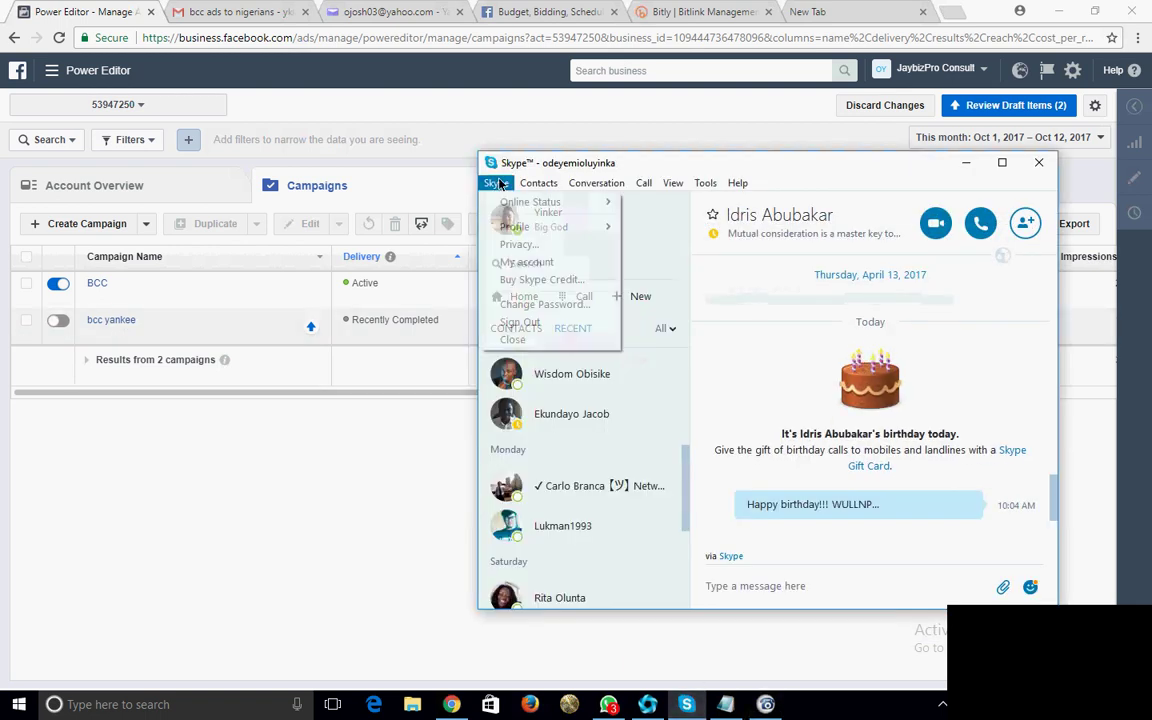
click(512, 339)
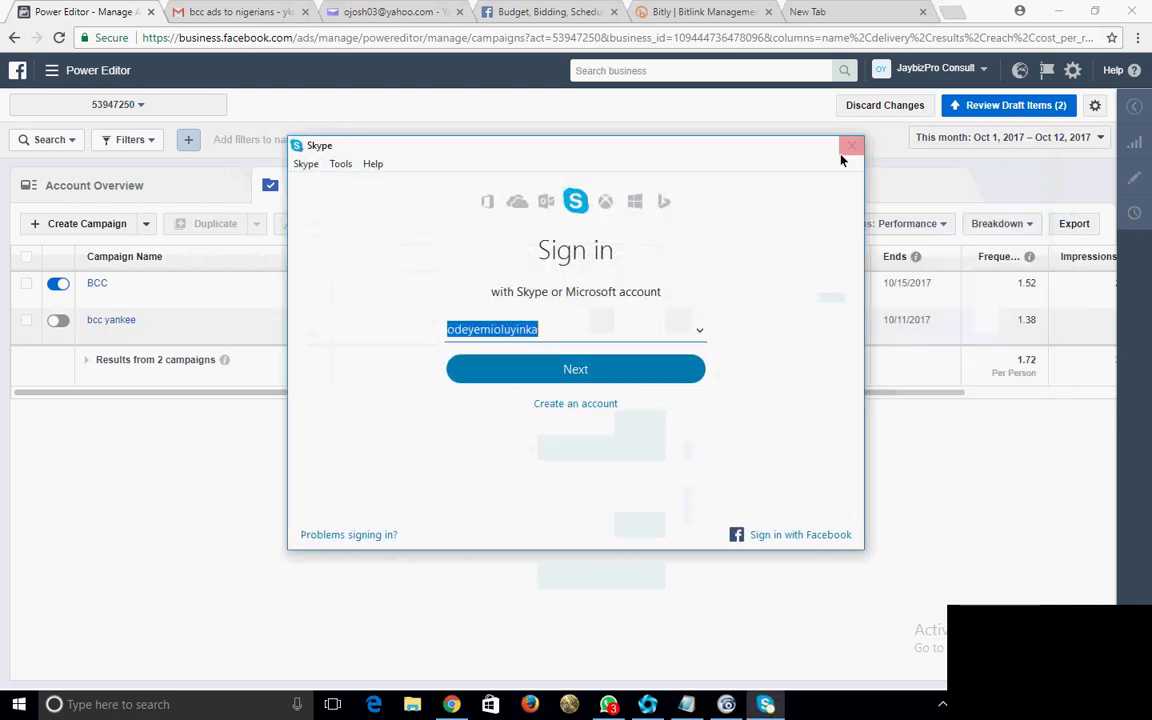
click(849, 148)
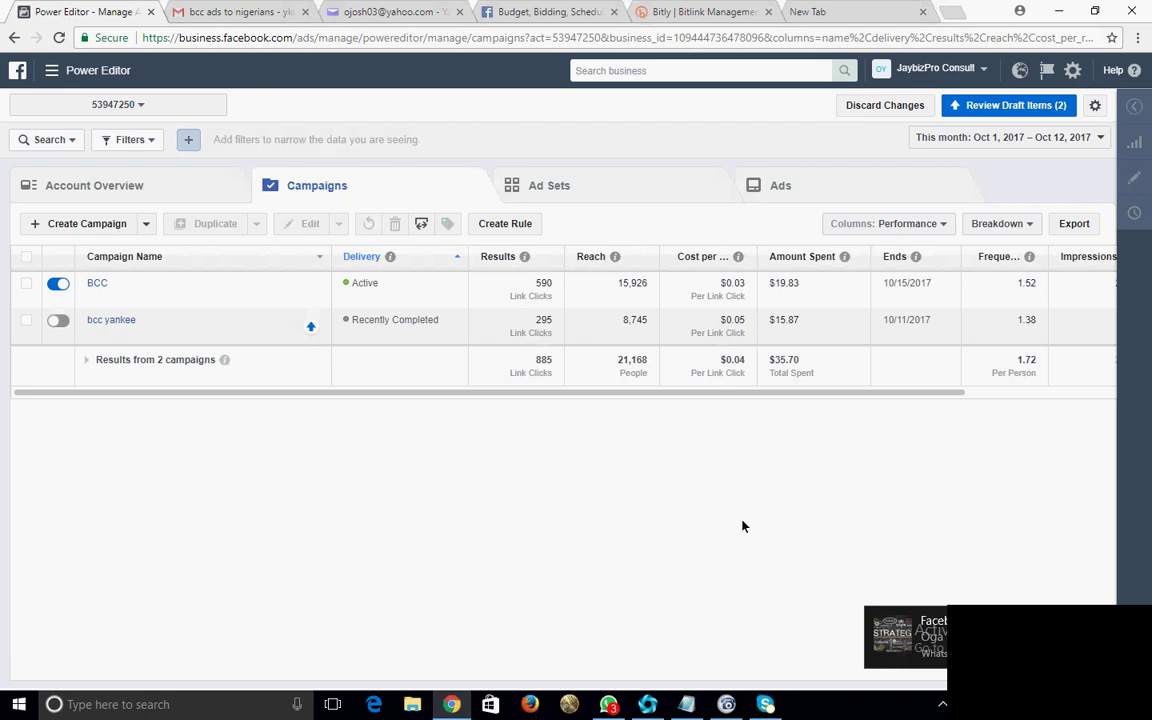
Send 'we have started' to the Facebook Marketing School WhatsApp group, fixing the typos first
click(608, 704)
text(we a)
key(BackSpace)
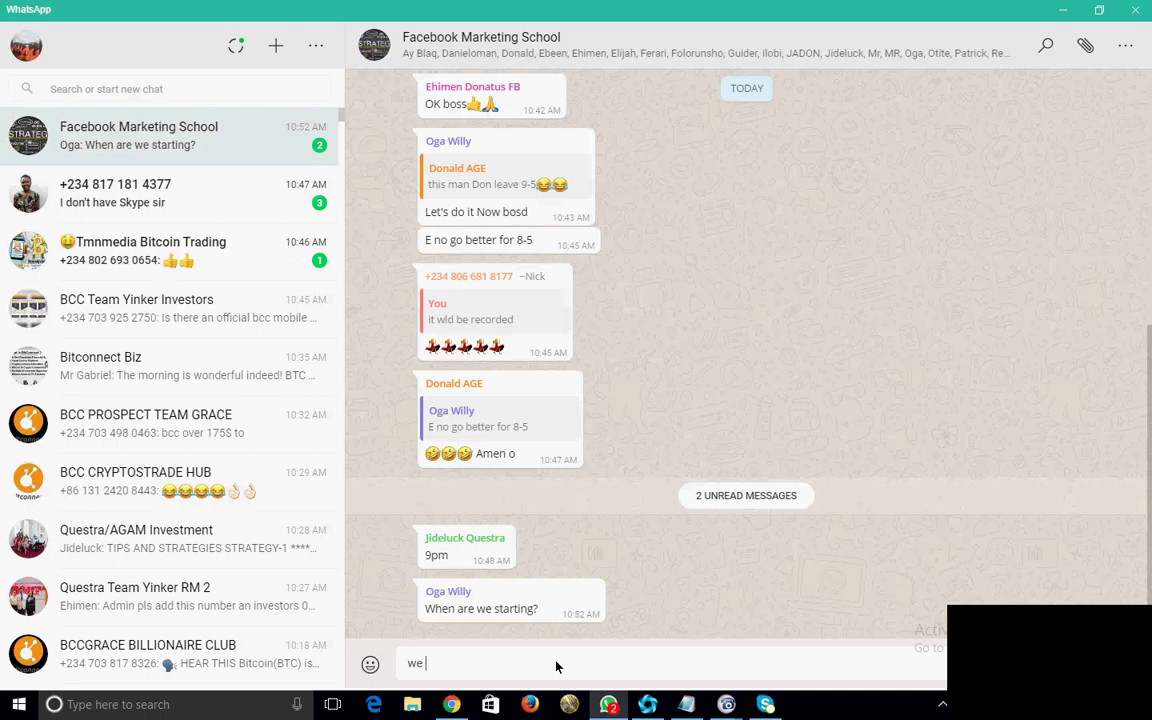
text(have stared)
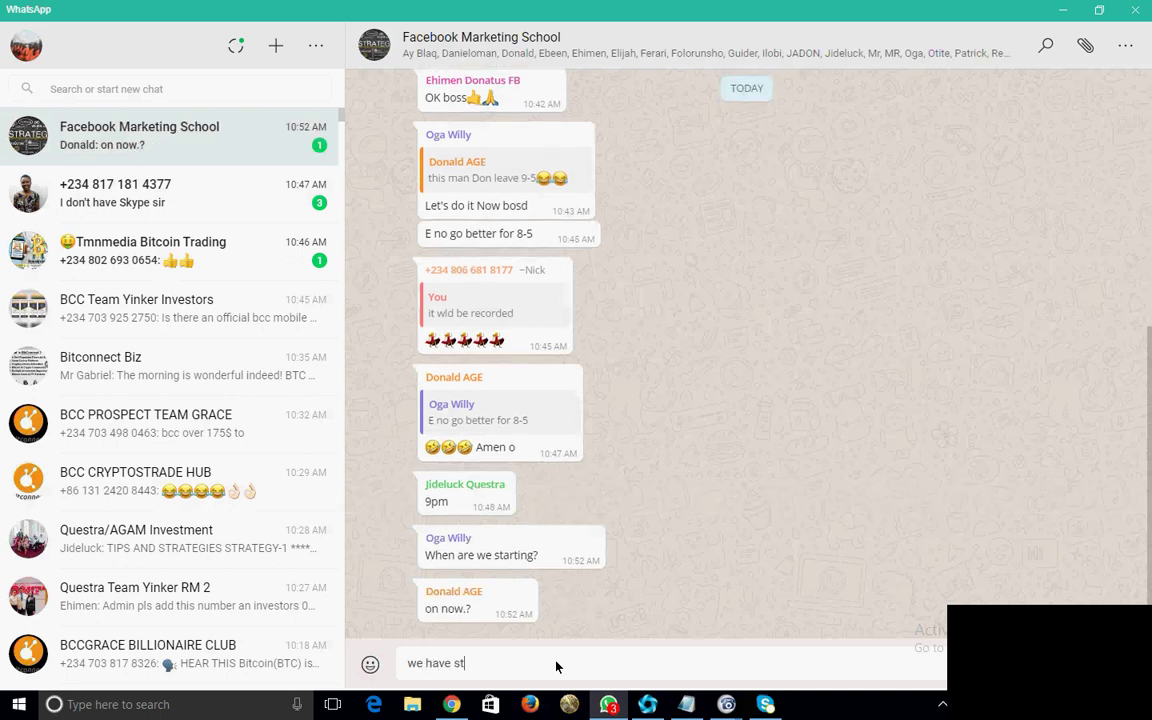
key(BackSpace)
key(BackSpace)
key(BackSpace)
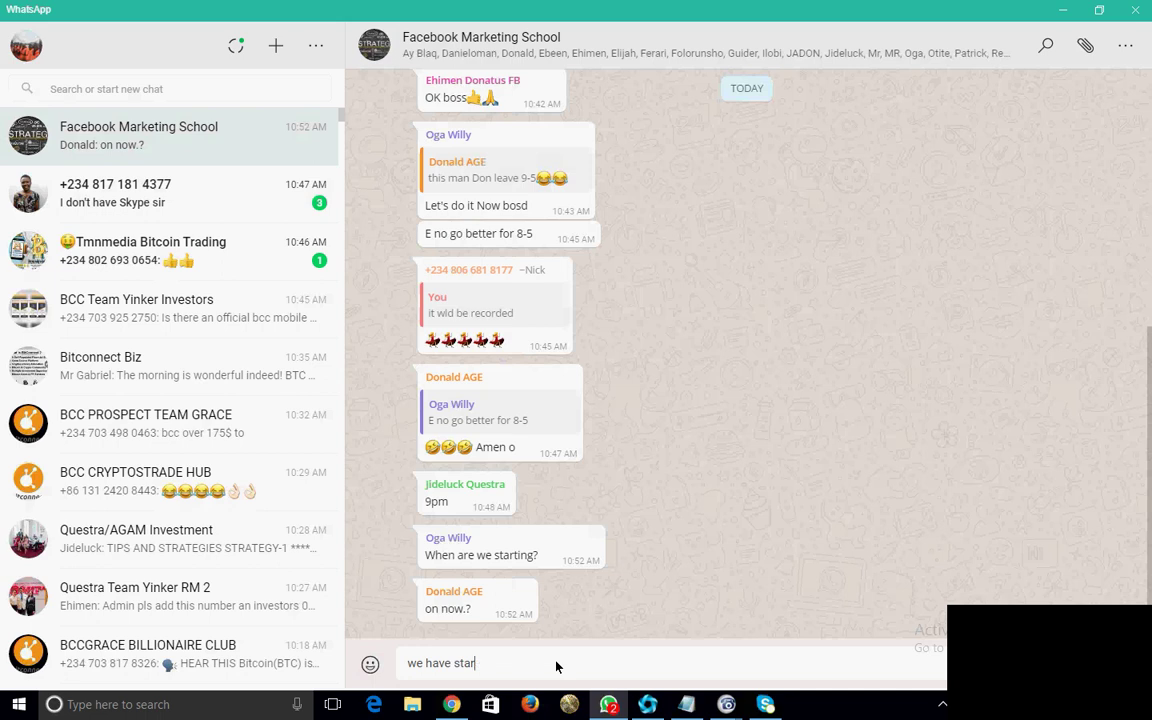
text(rted)
key(Return)
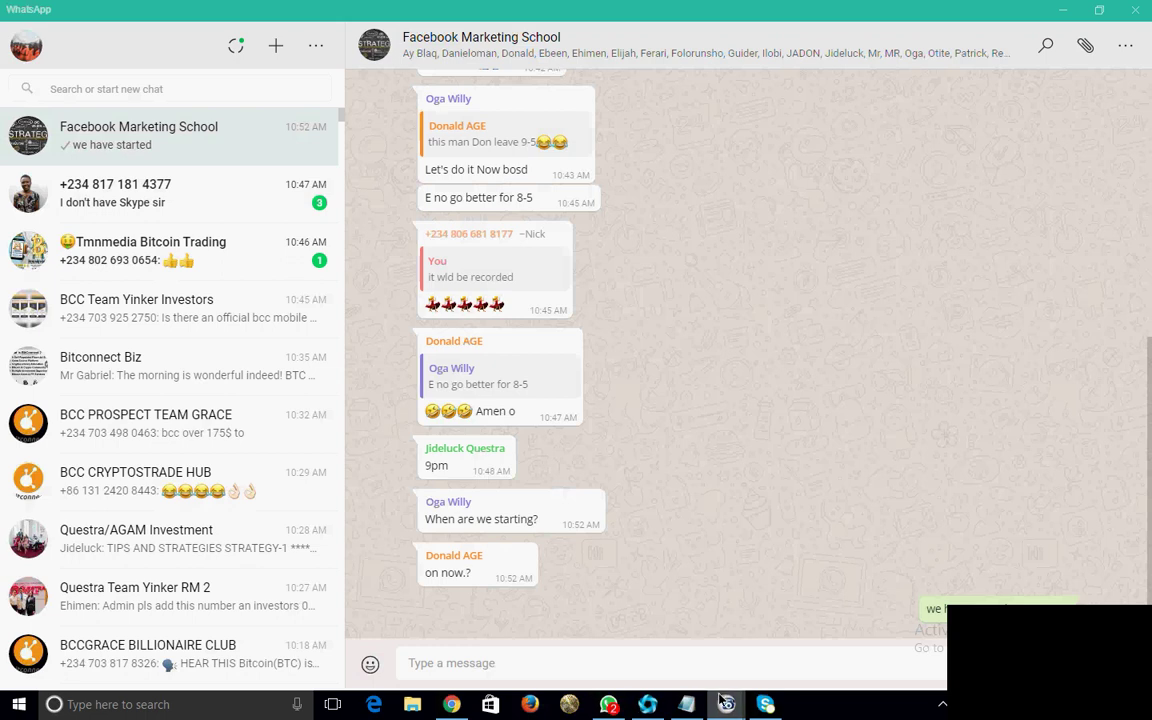
Glance at the Power Editor page, then go back to the WhatsApp group chat
mouse_move(726, 704)
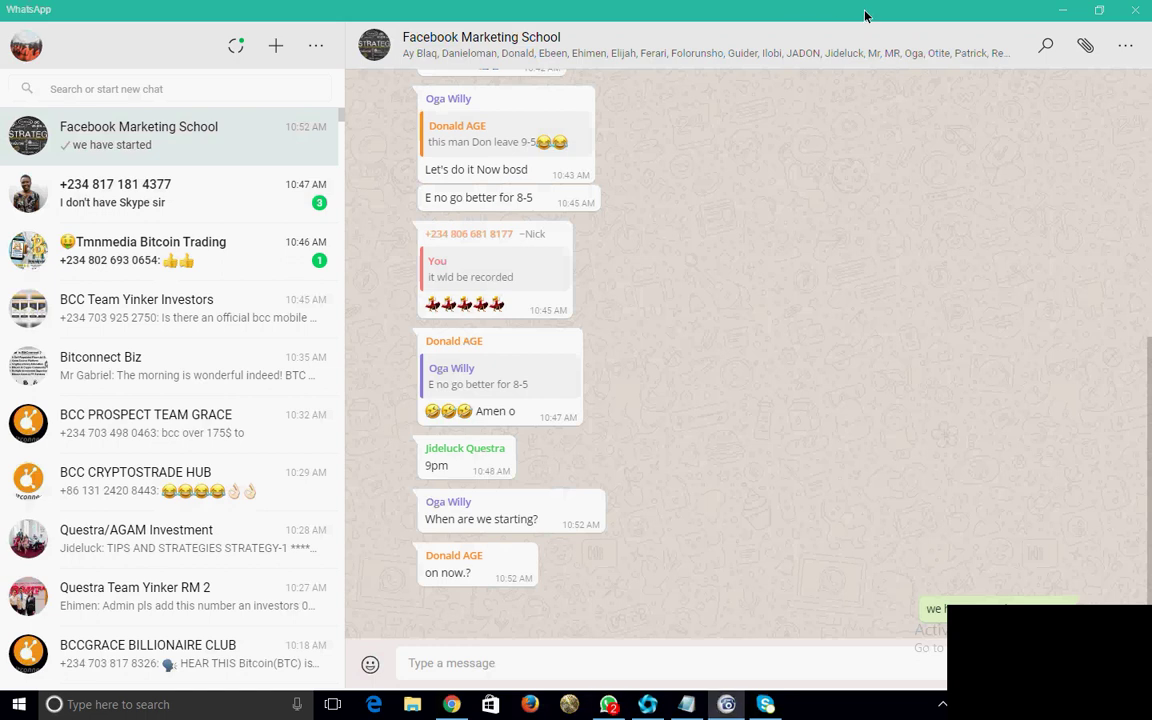
click(455, 708)
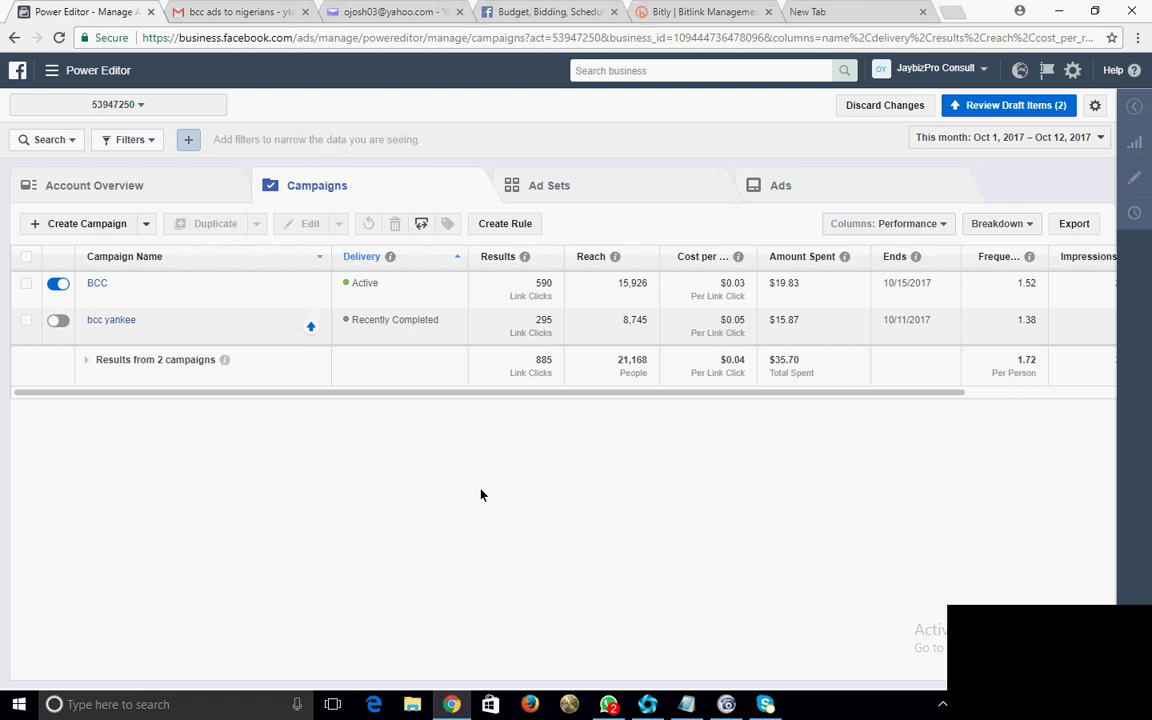
click(615, 711)
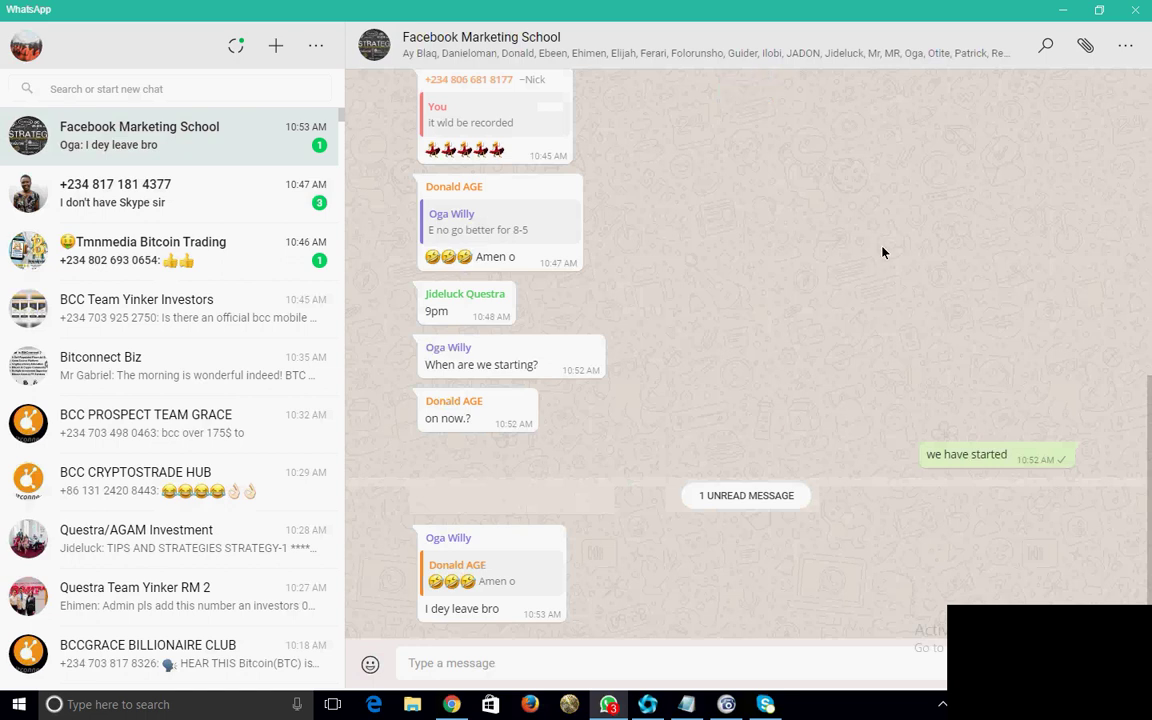
Copy the Facebook Marketing School group's invite link from its Group info
click(1125, 46)
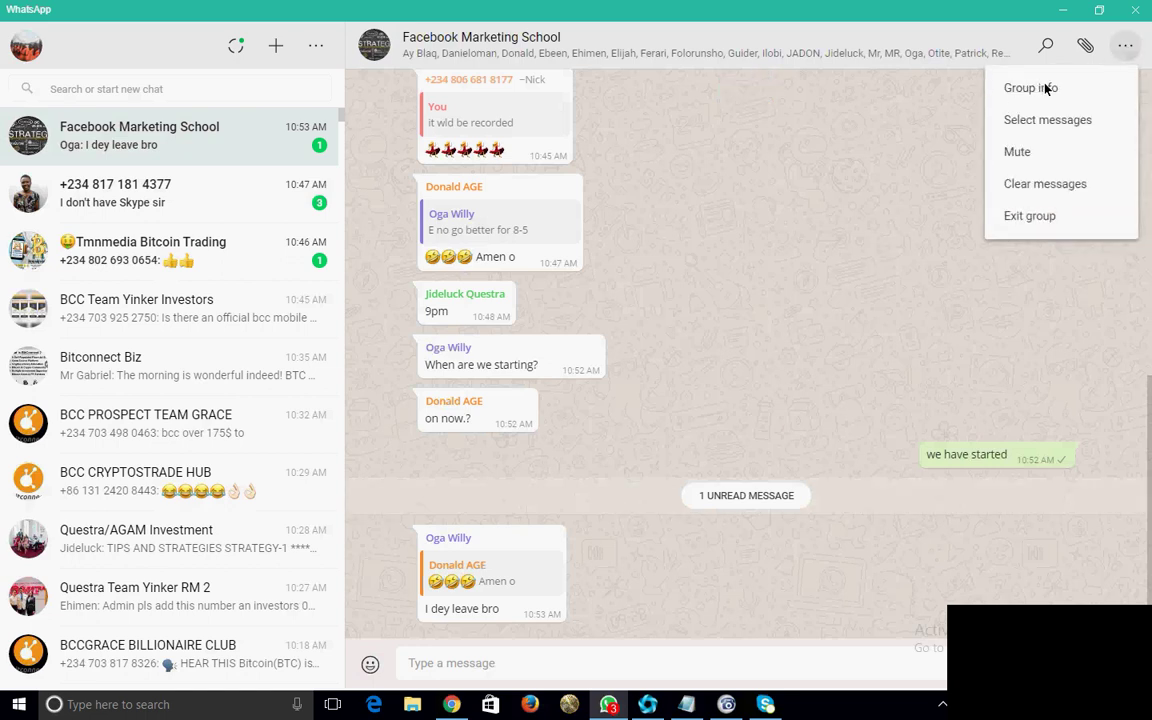
click(1043, 88)
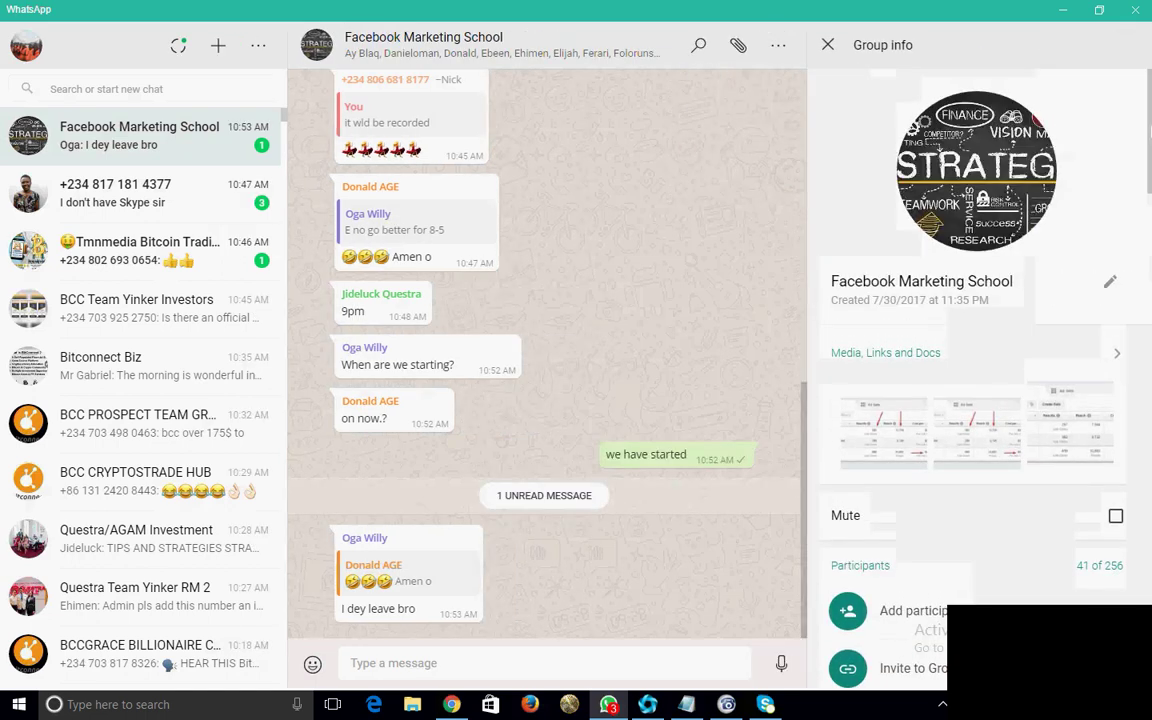
scroll(910, 195, down, 3)
scroll(977, 339, down, 3)
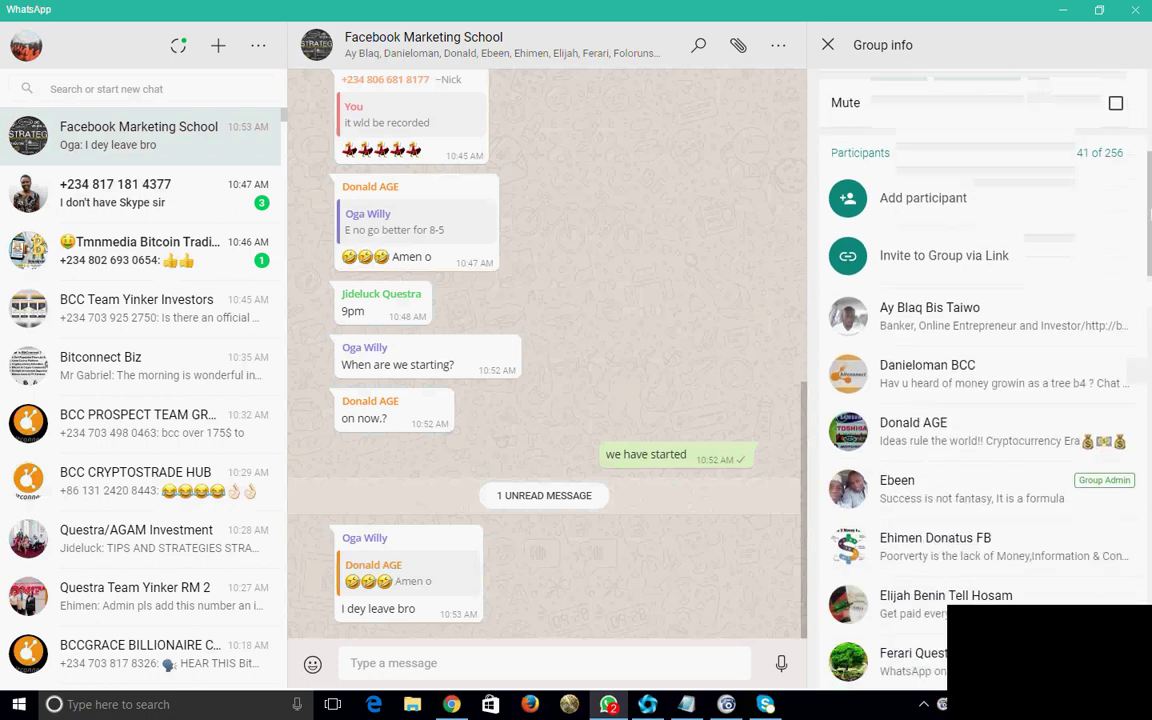
scroll(977, 339, up, 4)
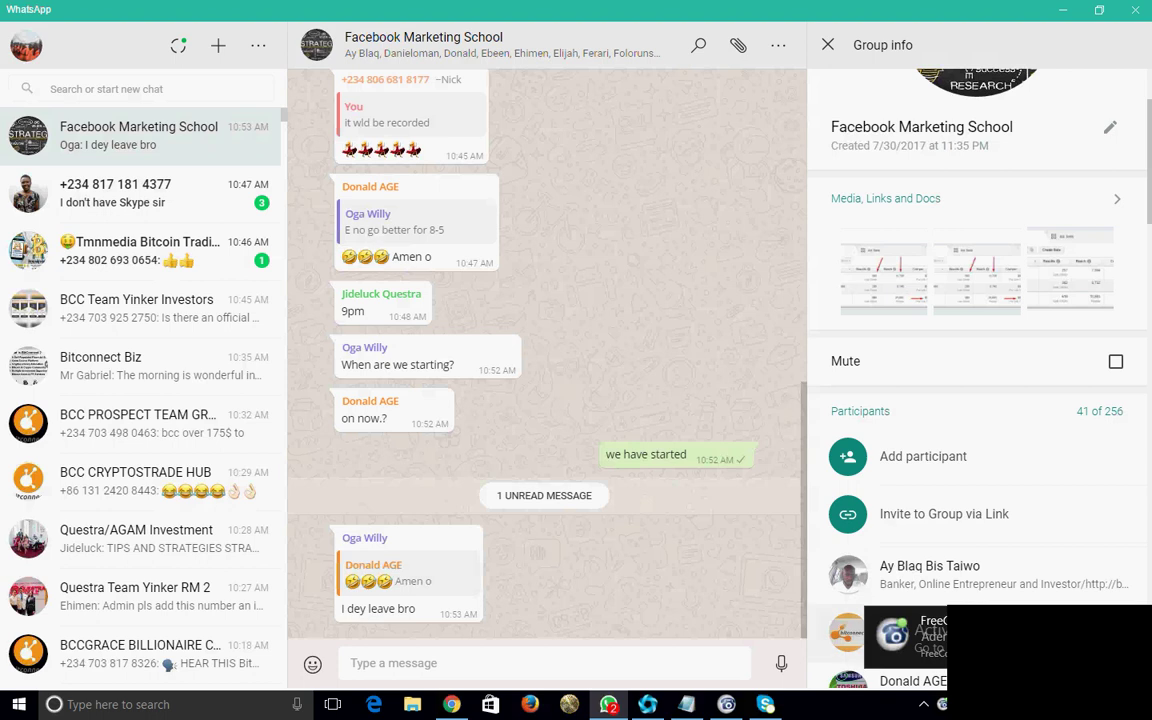
click(955, 522)
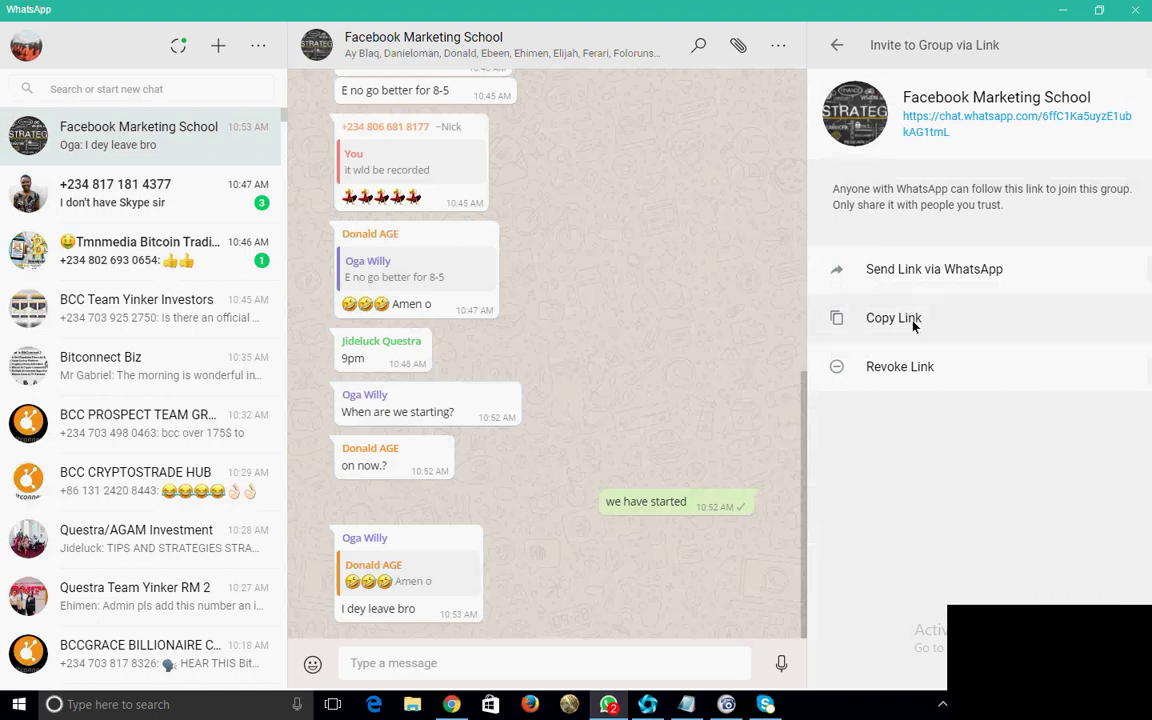
click(912, 318)
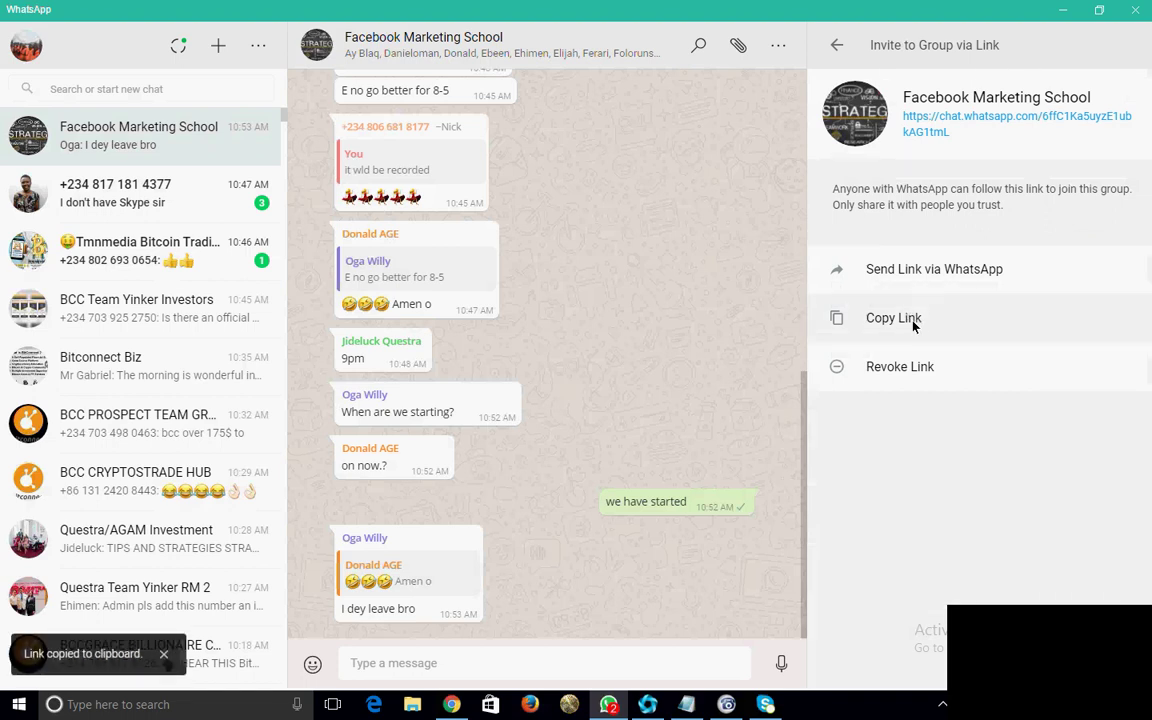
Cancel the Send invite dialog and return to the Power Editor campaigns page
click(937, 269)
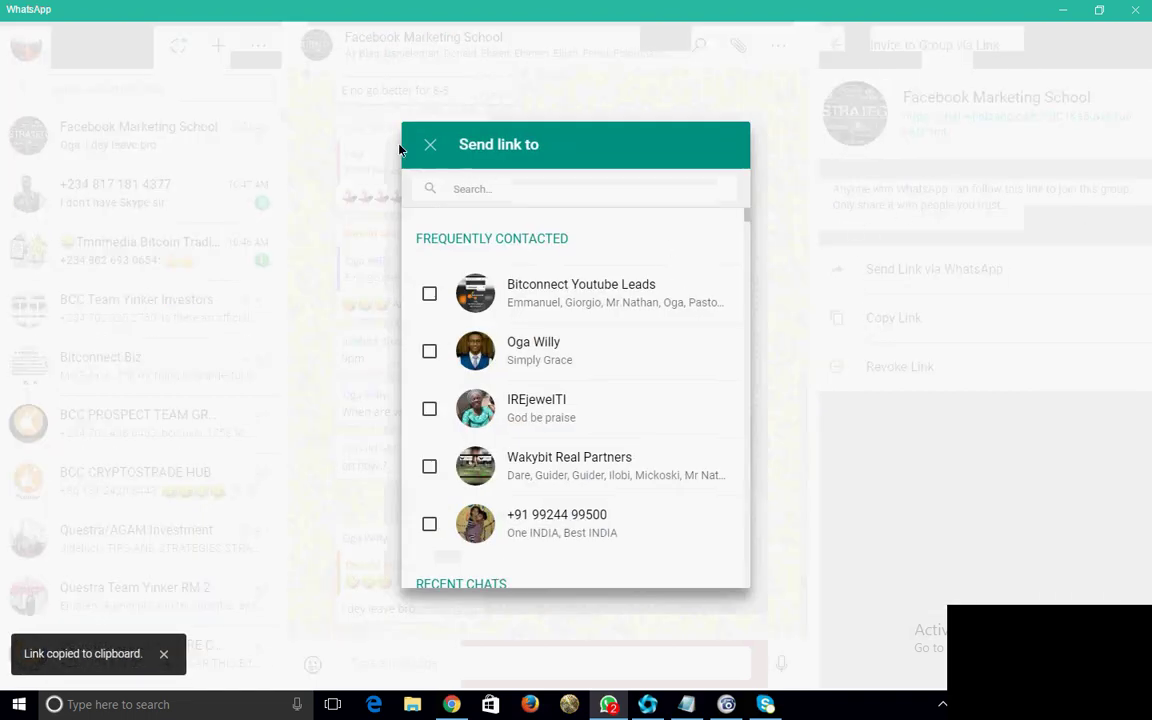
click(430, 145)
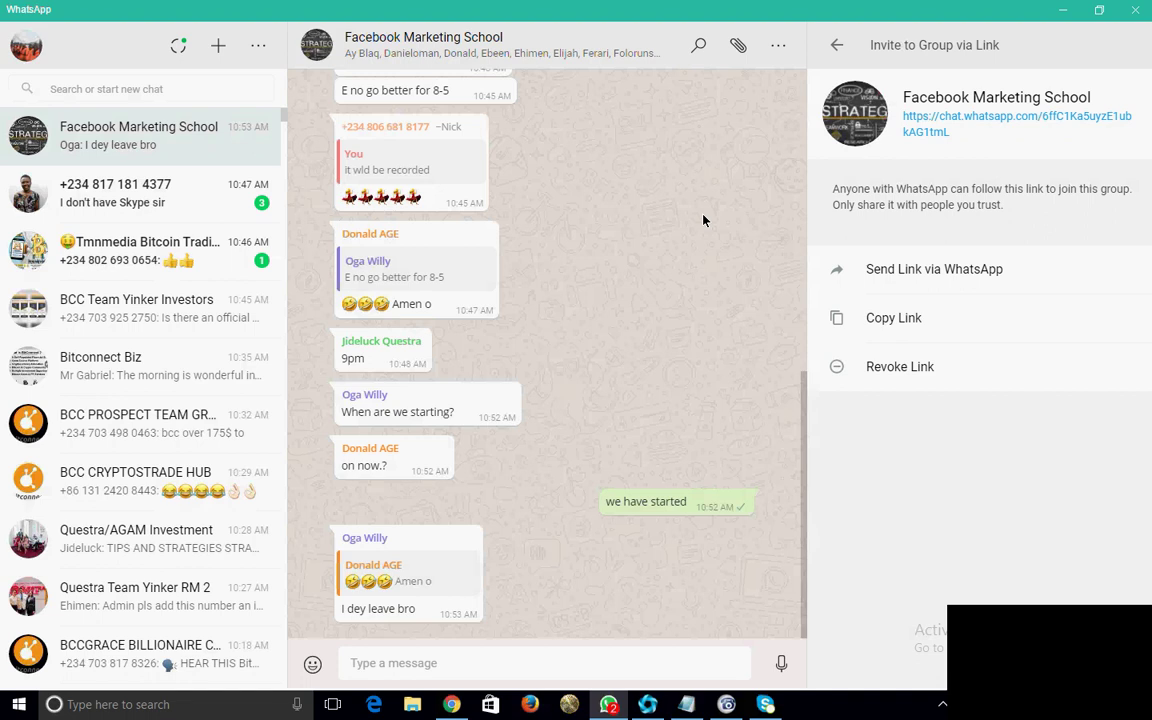
click(837, 45)
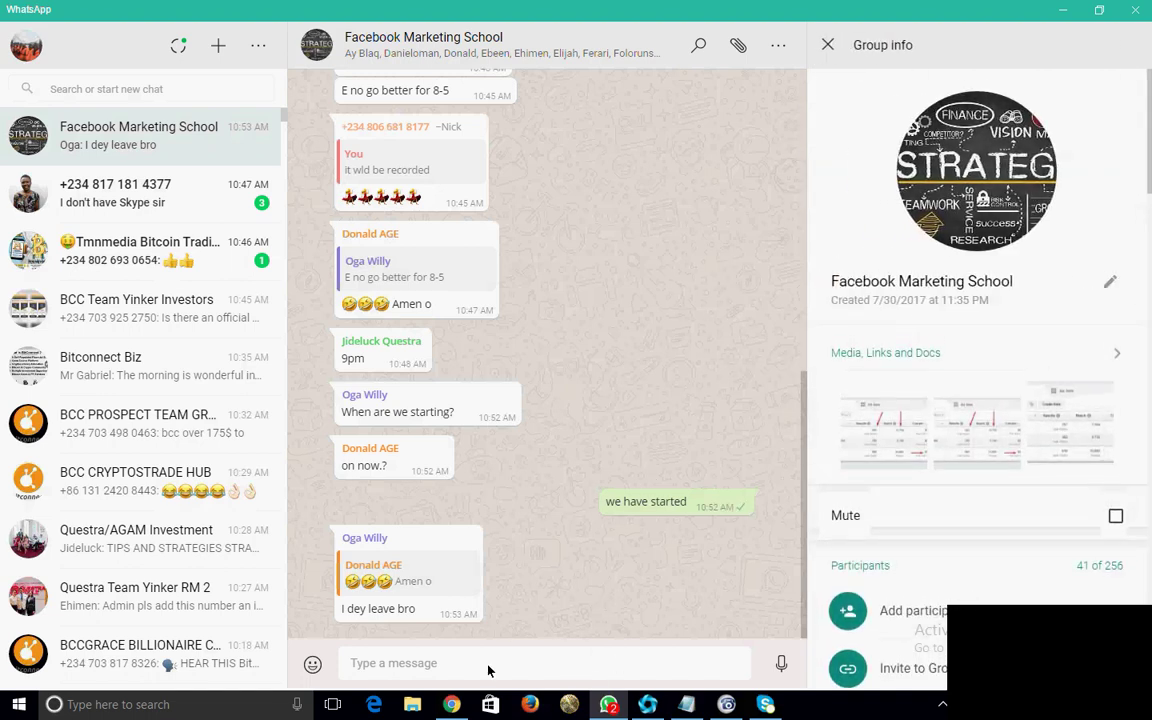
click(451, 704)
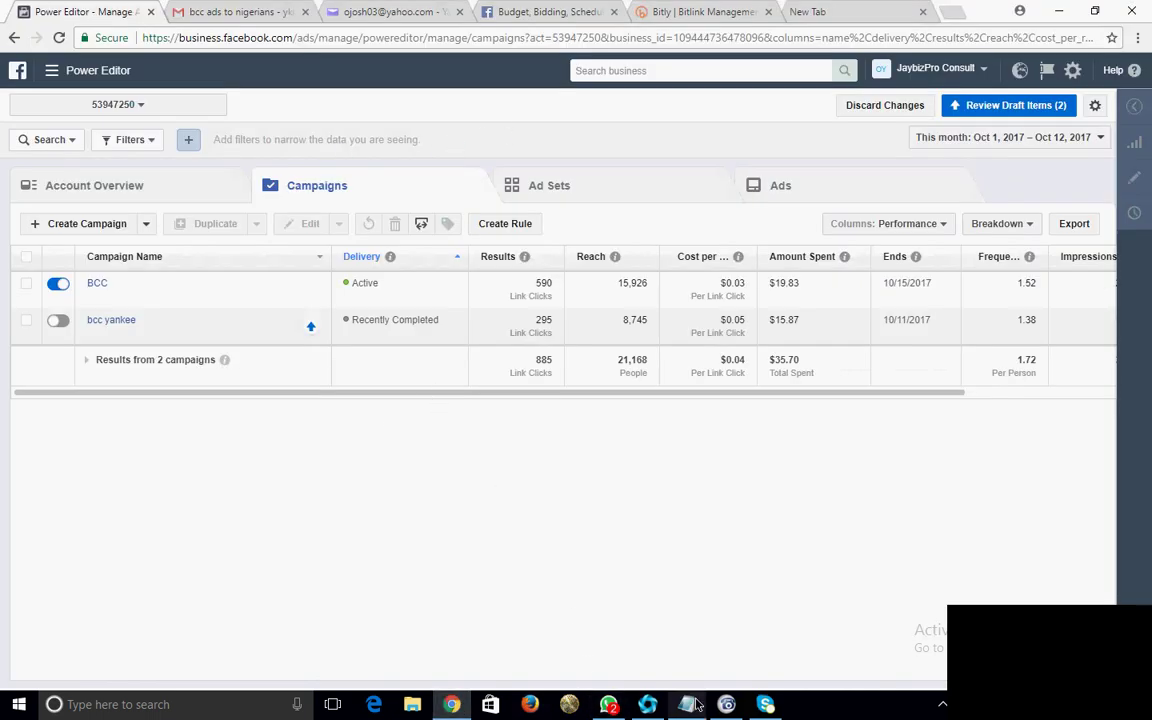
Switch to the Bitly | Bitlink Management tab showing the bit.ly/webBCC11oct stats
click(670, 11)
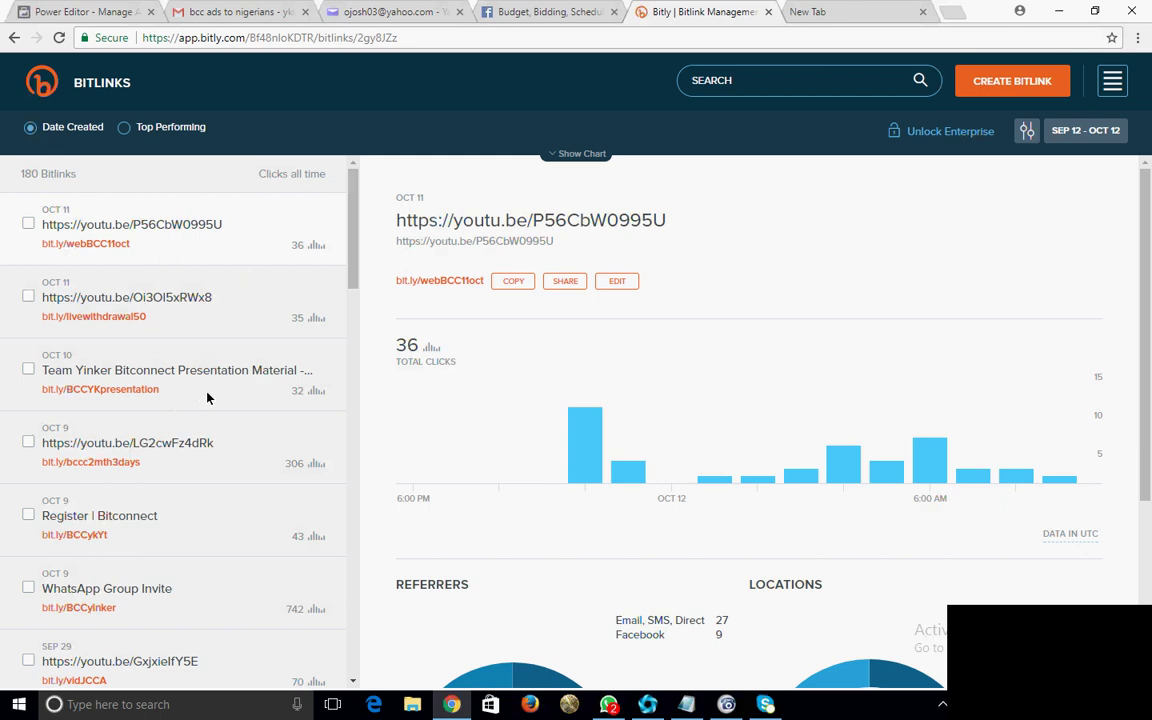
scroll(358, 298, down, 2)
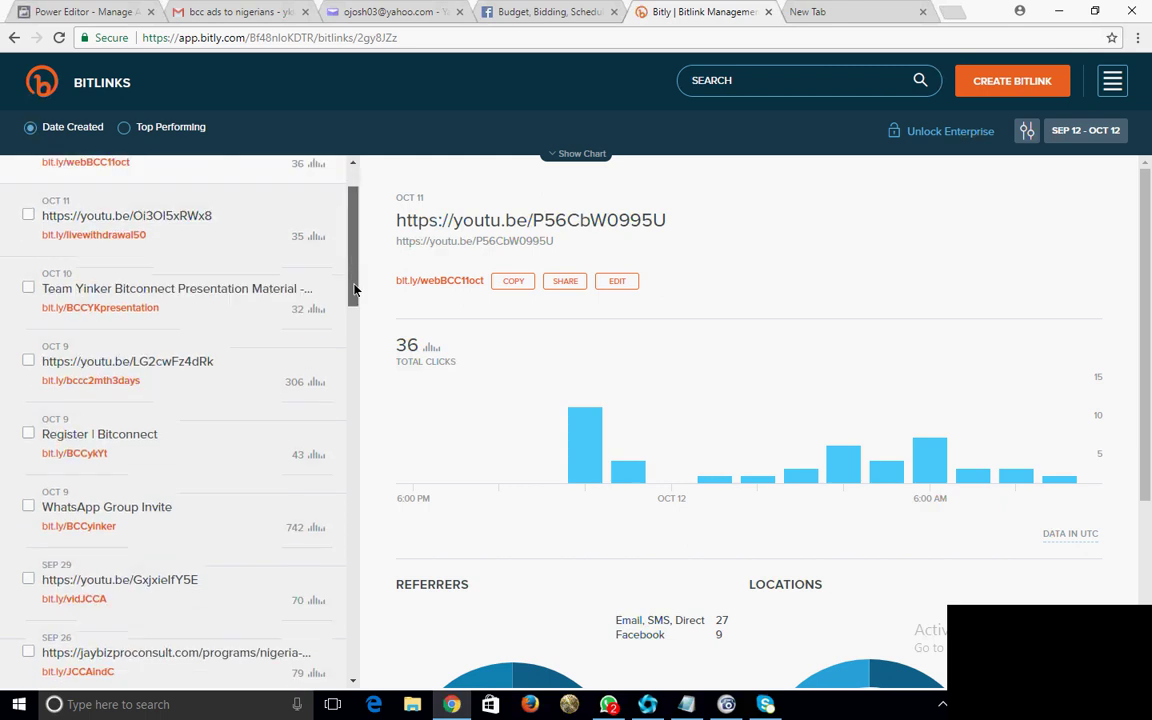
click(219, 484)
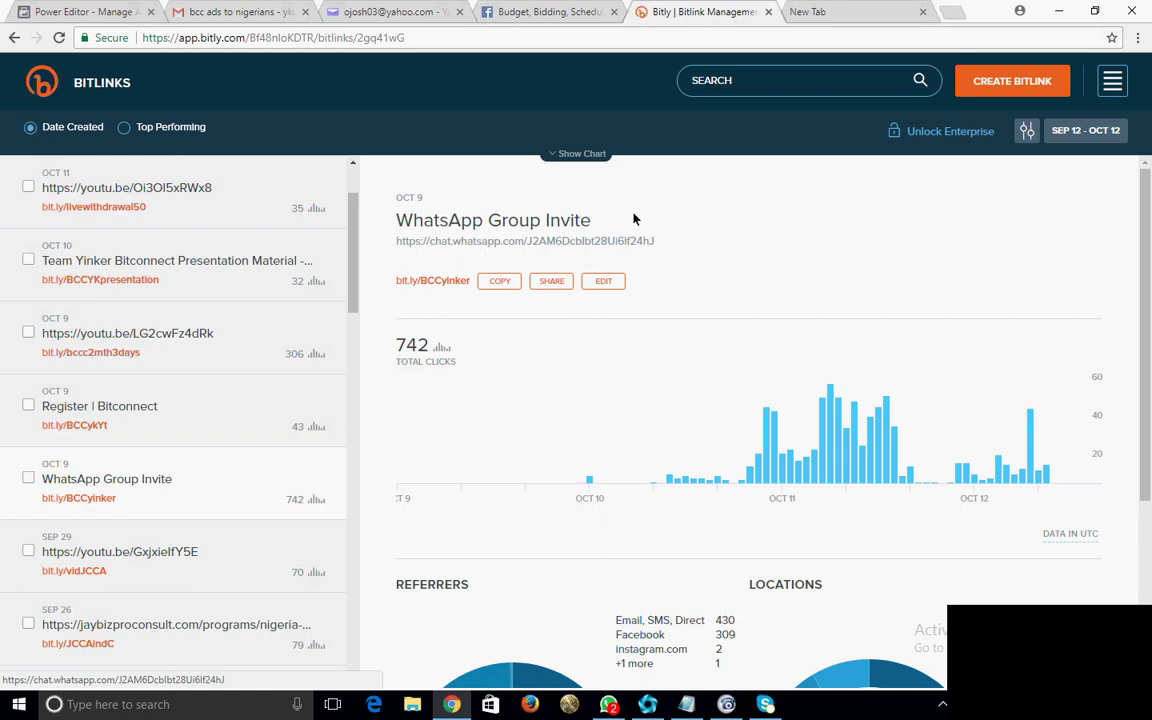
click(1000, 80)
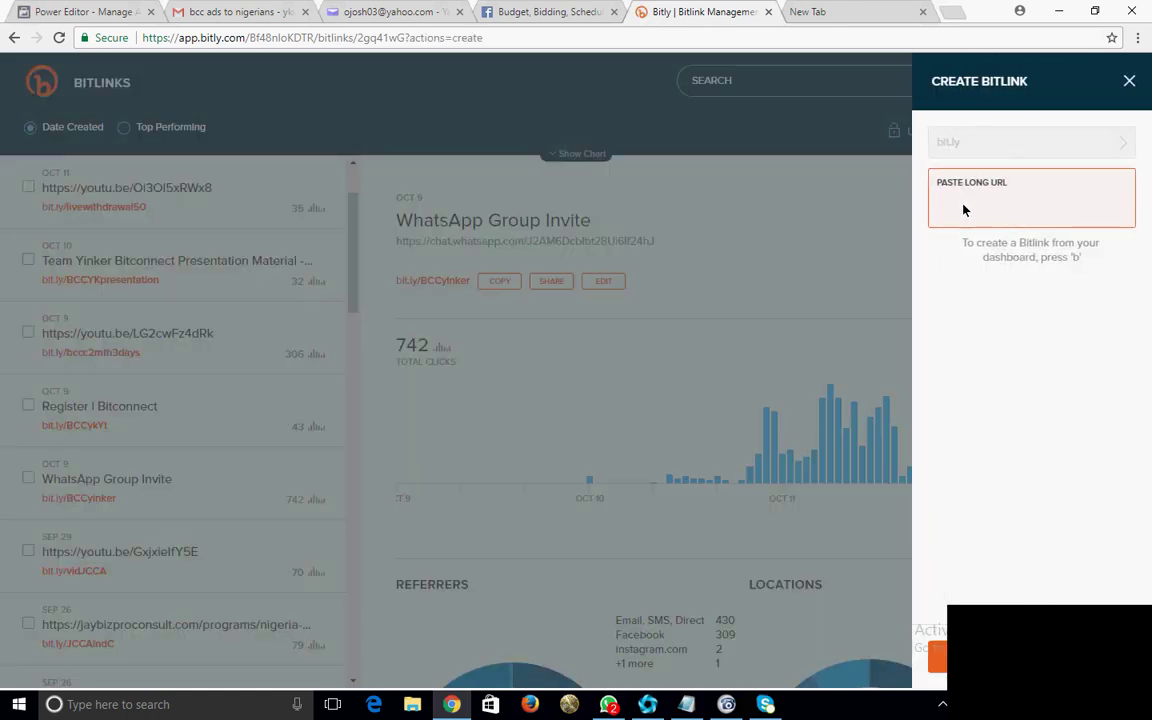
text(www.youtbe.com)
click(1068, 430)
click(1050, 207)
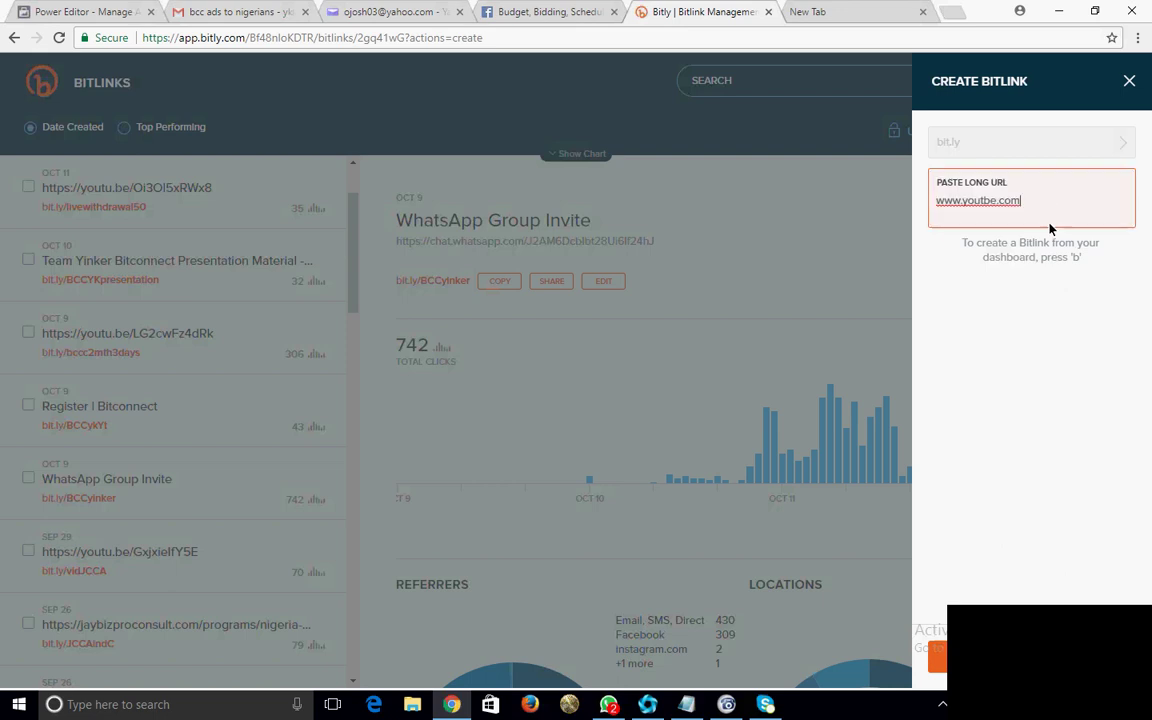
click(1130, 81)
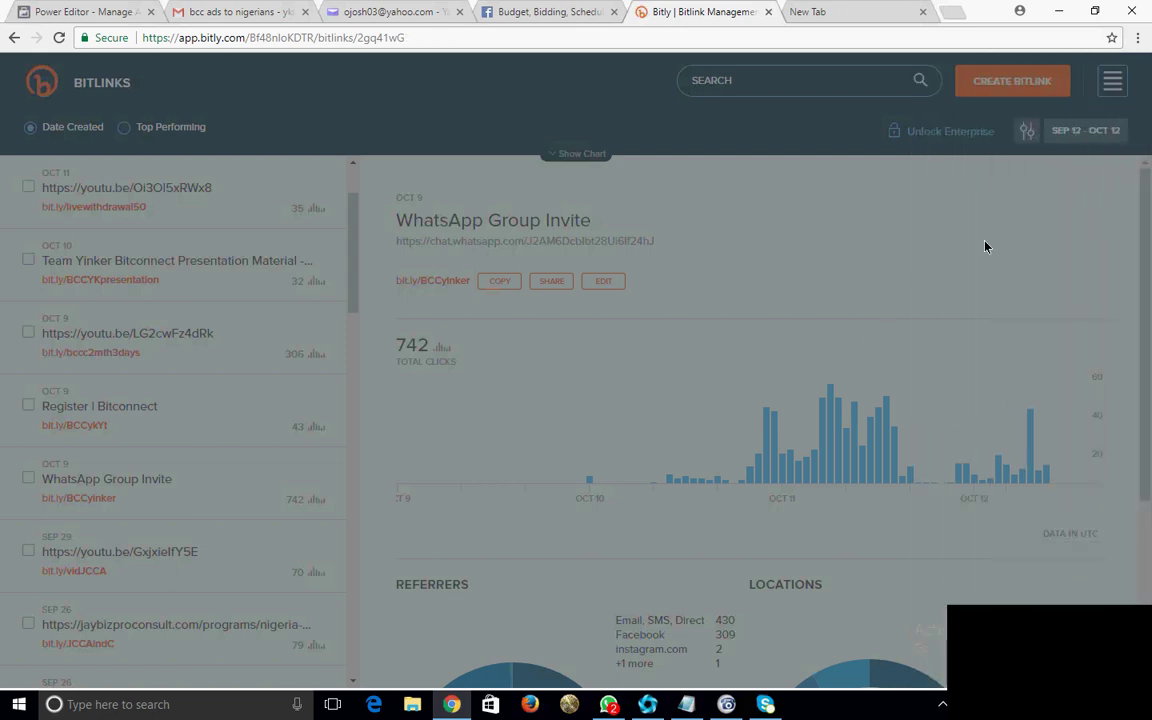
drag(673, 246, 396, 248)
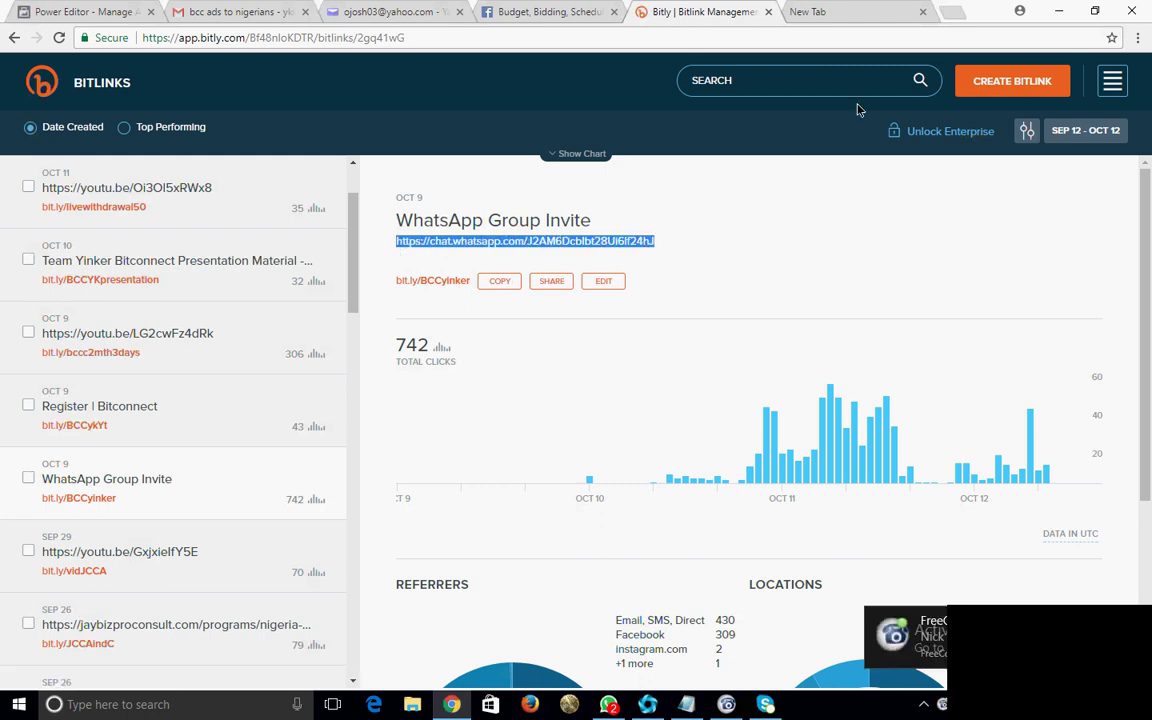
Paste the WhatsApp invite URL into a new bitlink, set its bit.ly/BCCyinker ending, and close the panel
click(1005, 80)
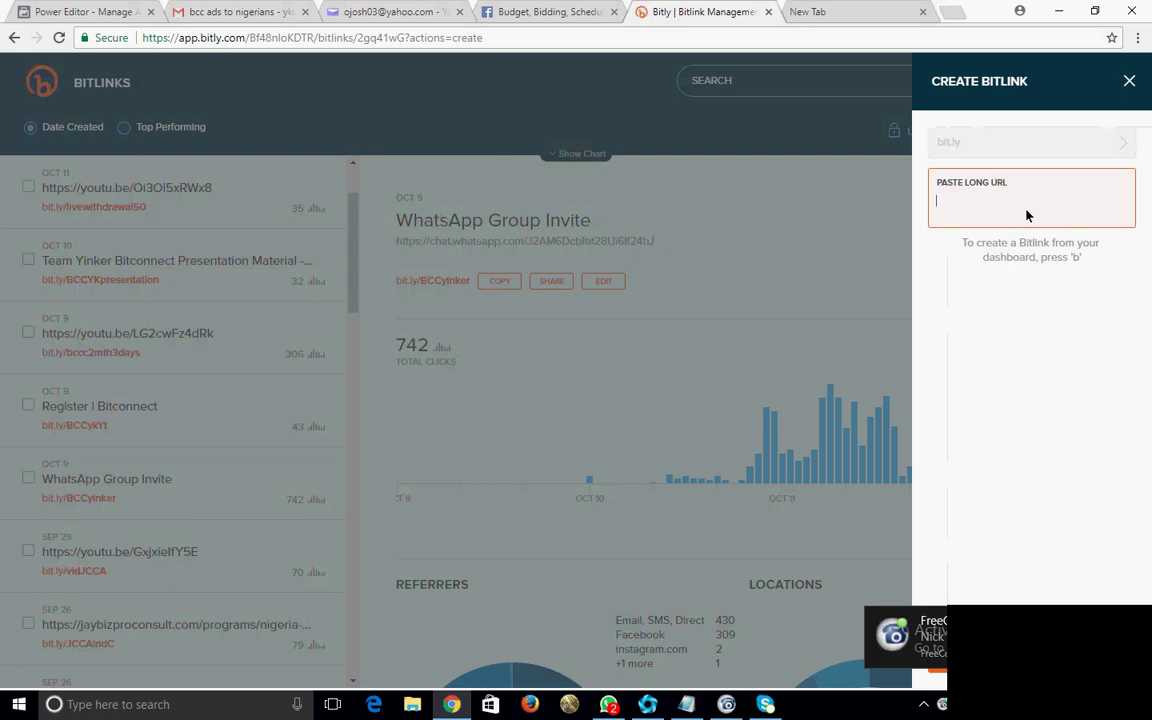
key(ctrl+v)
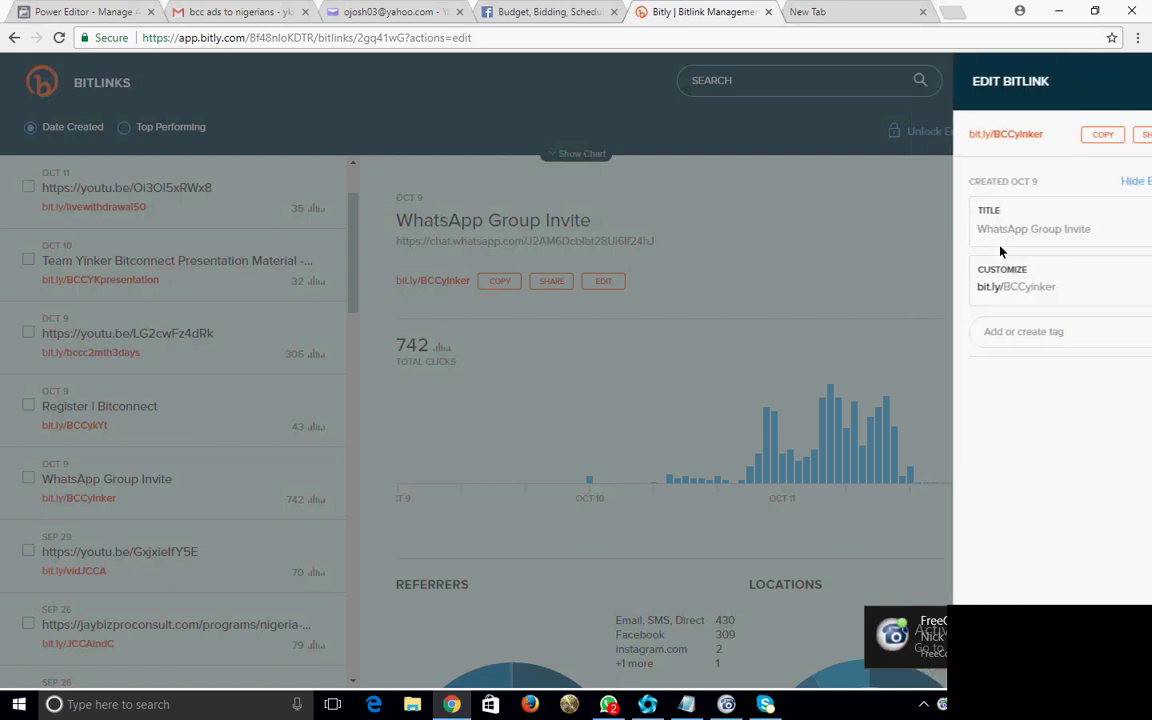
click(1031, 289)
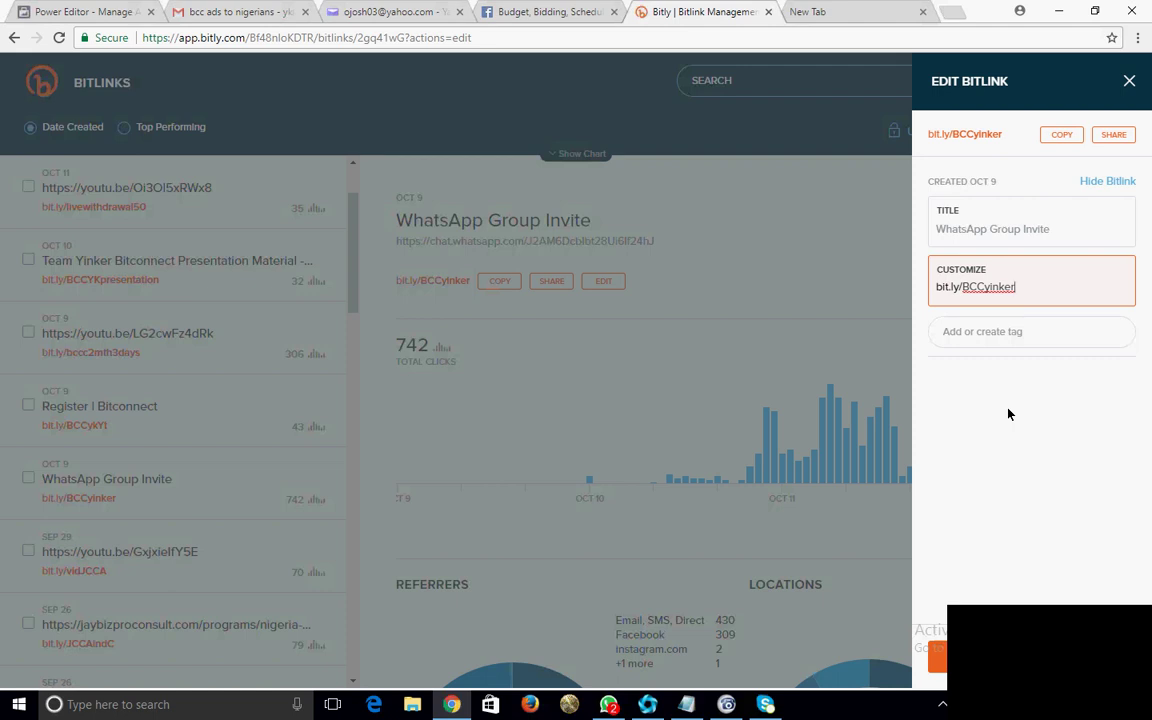
click(1130, 81)
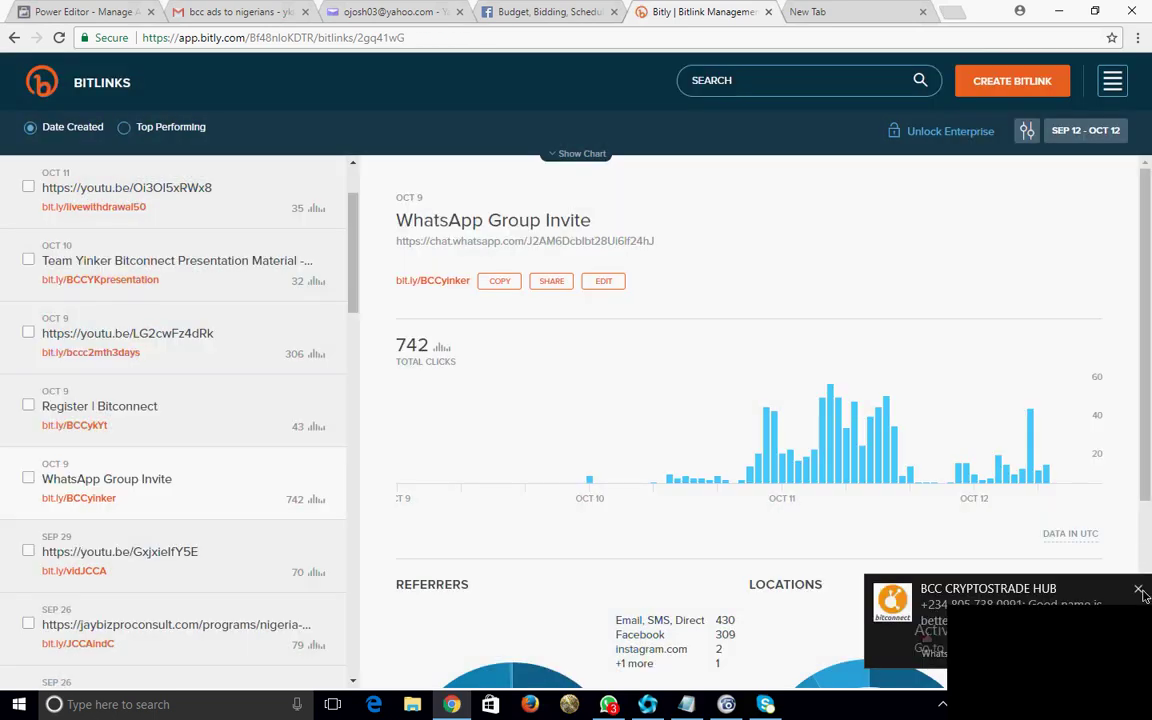
Cycle through the Facebook help and Yahoo Mail tabs to Power Editor, then bring up the Notepad ad text
click(503, 10)
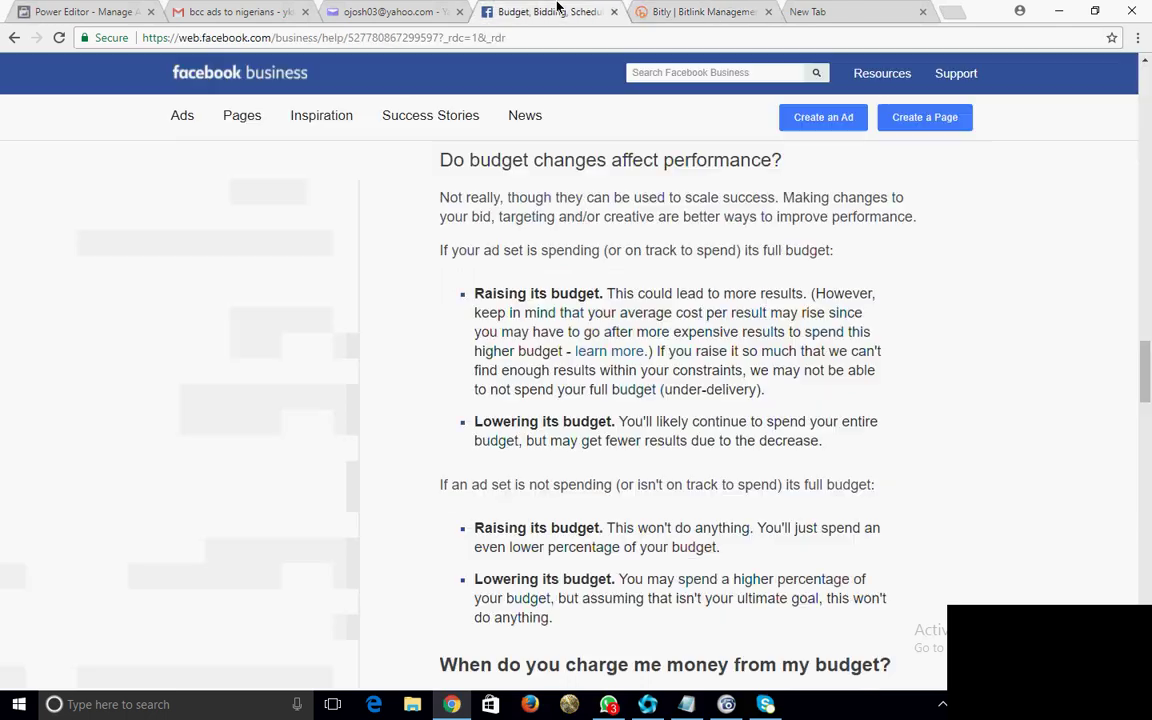
click(398, 11)
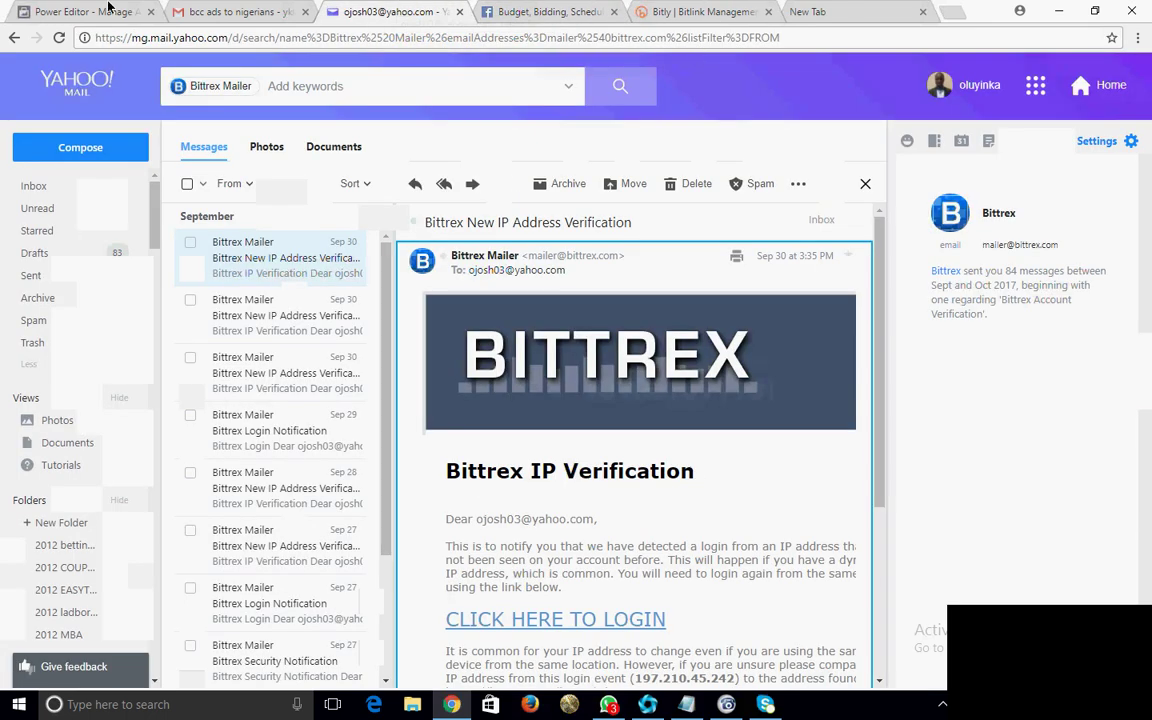
click(79, 9)
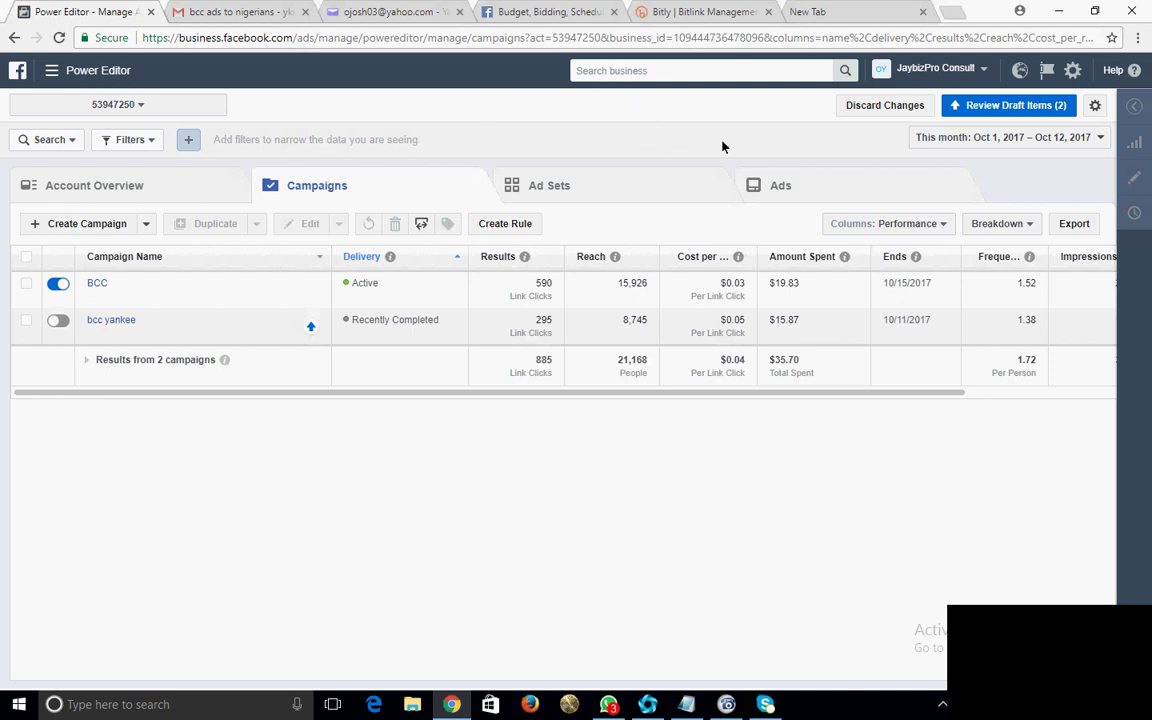
click(686, 704)
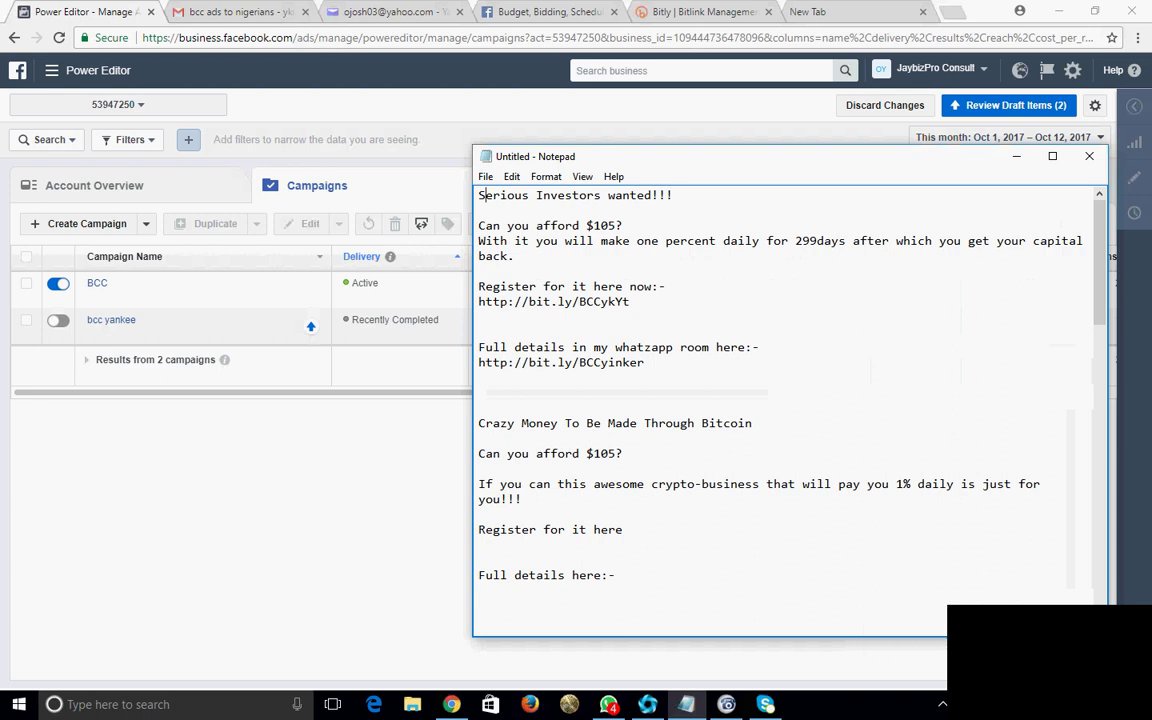
Check WhatsApp, then add blank lines after the second bit.ly link in the Notepad ad text
click(725, 292)
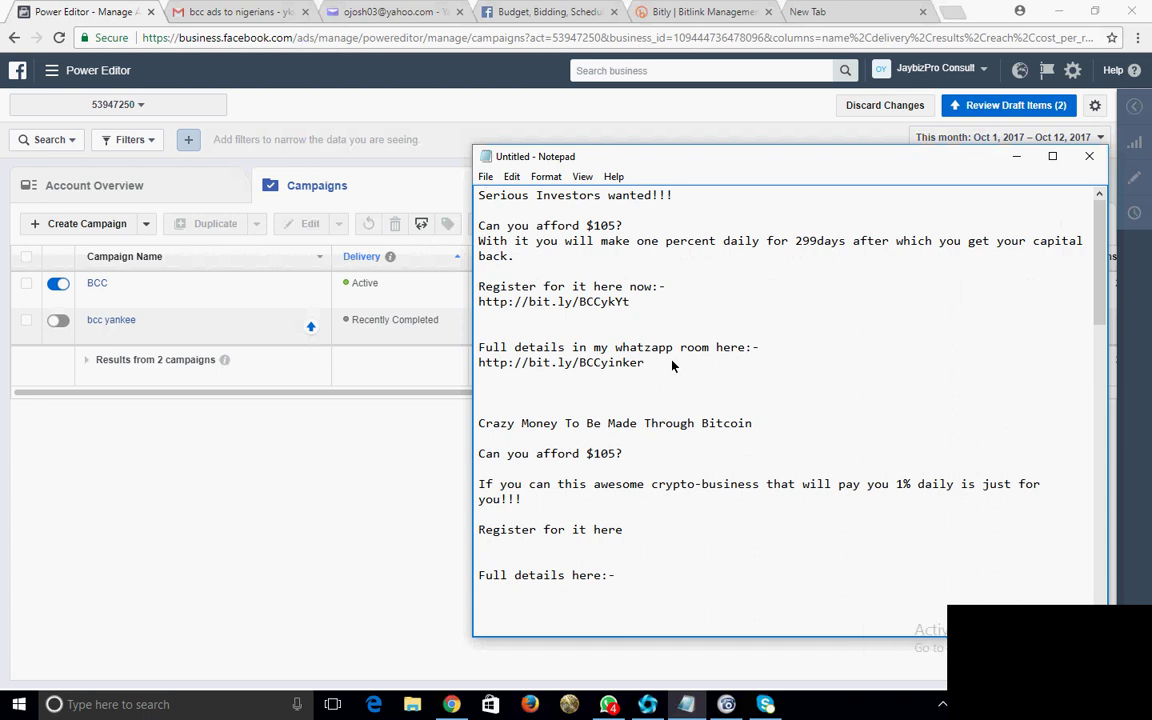
click(479, 200)
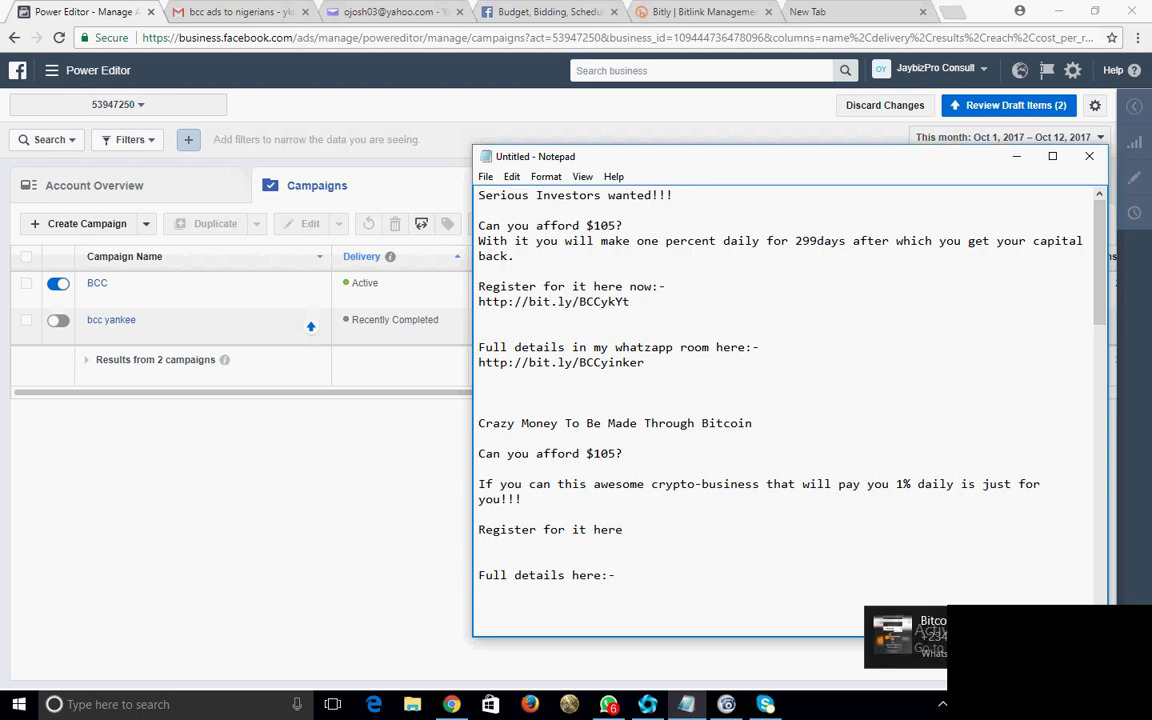
click(610, 705)
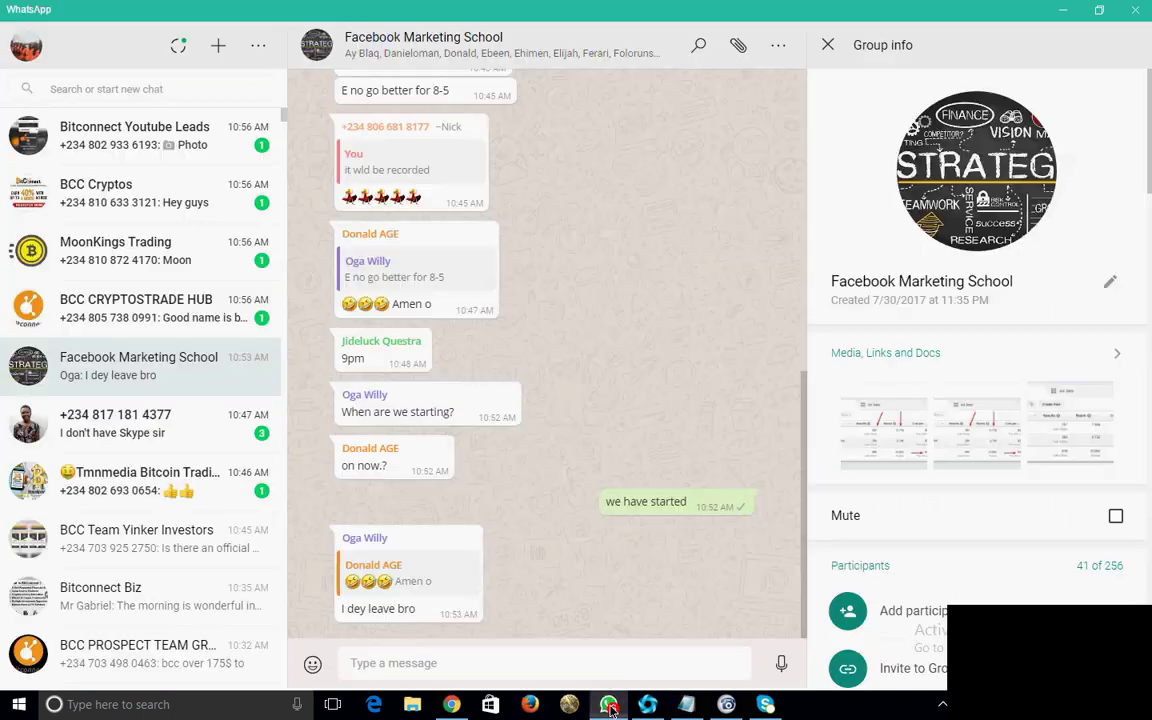
click(1136, 12)
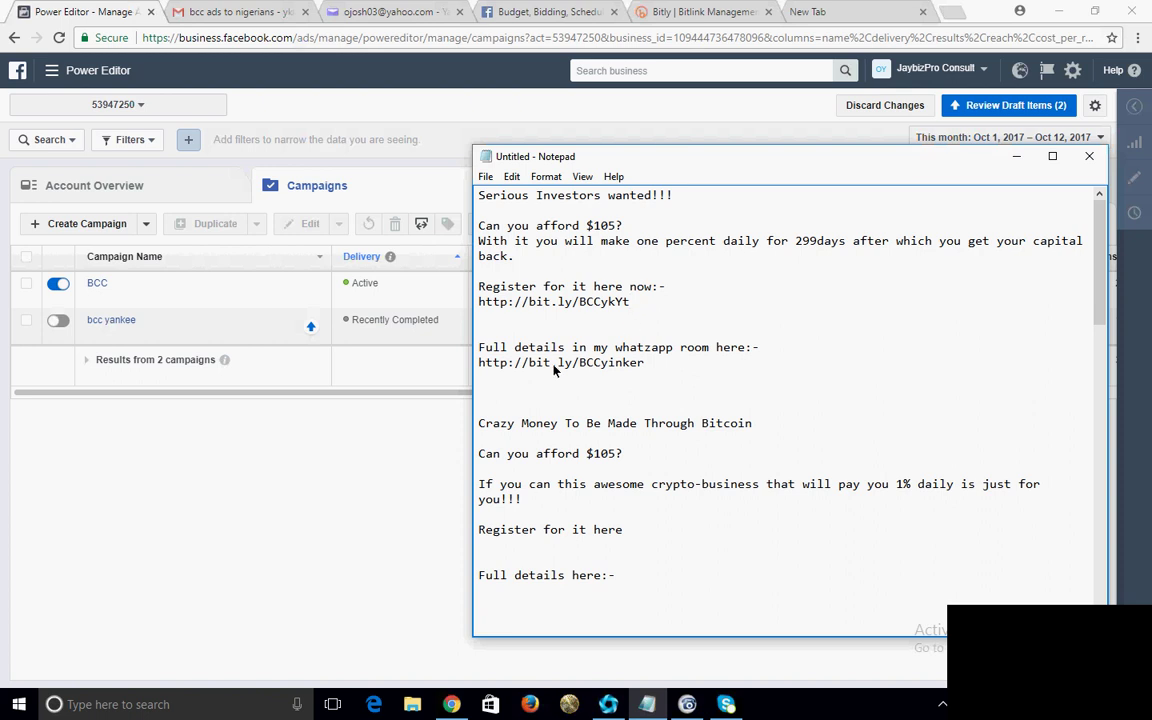
click(654, 366)
key(Return)
key(Return)
key(Return)
key(Return)
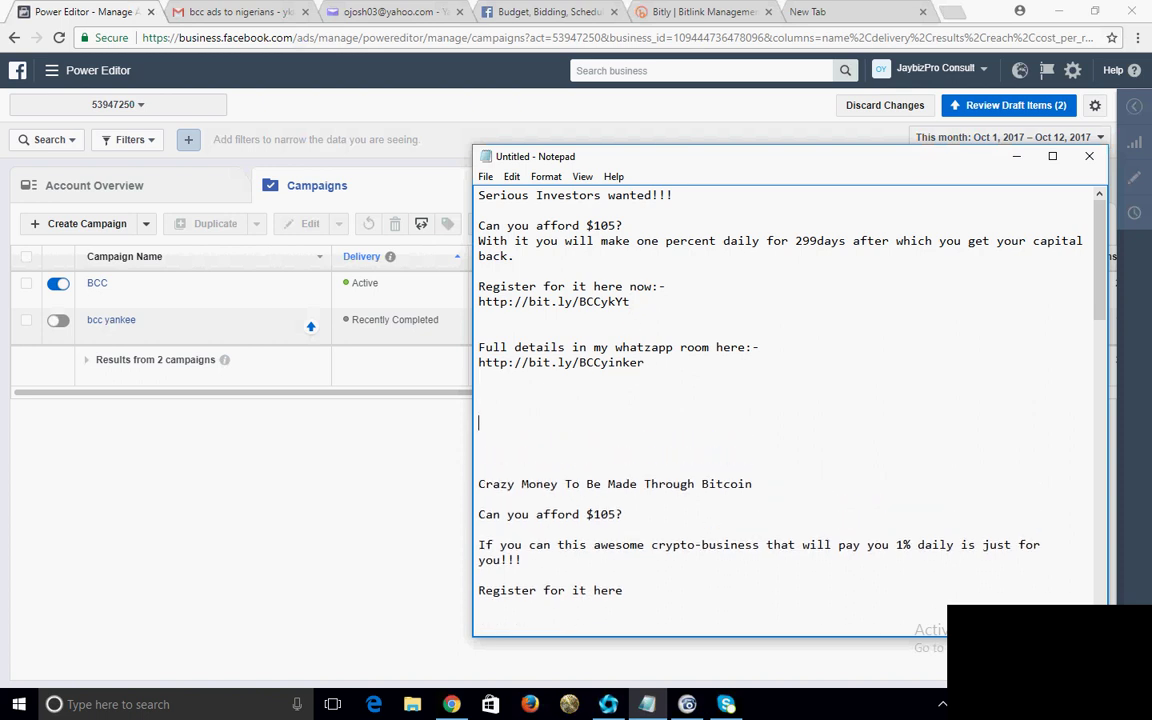
Look over Power Editor's ad accounts list, then load facebook.com in the help-page tab
click(449, 431)
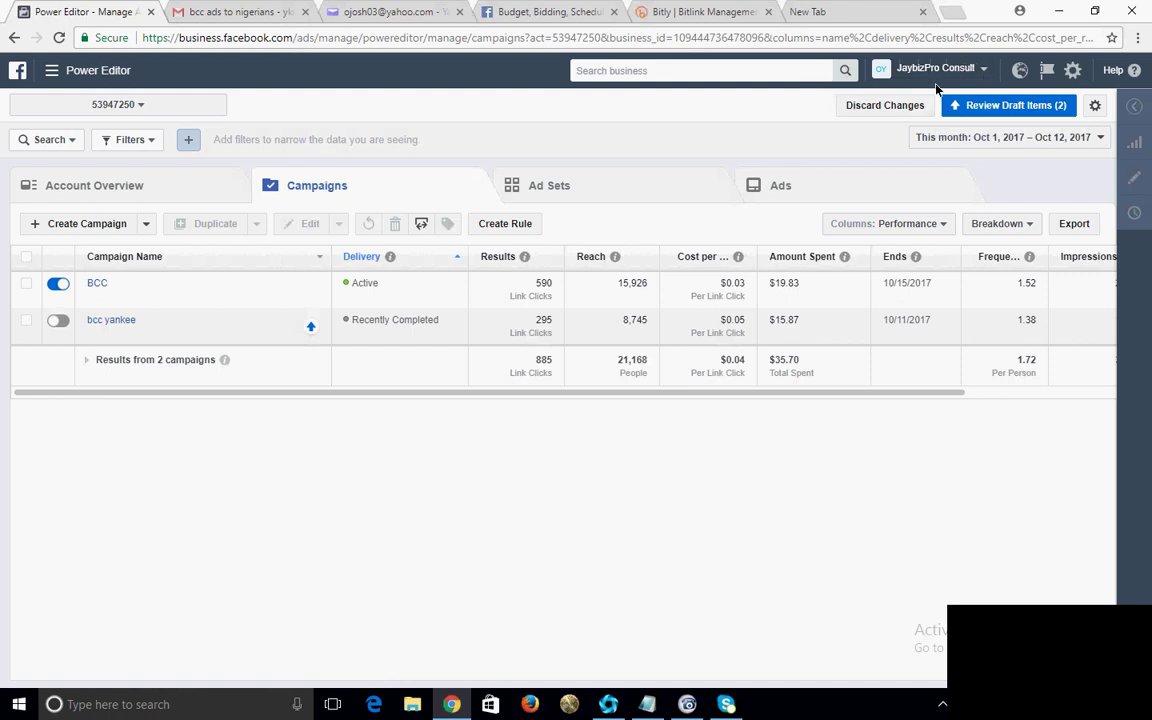
click(968, 69)
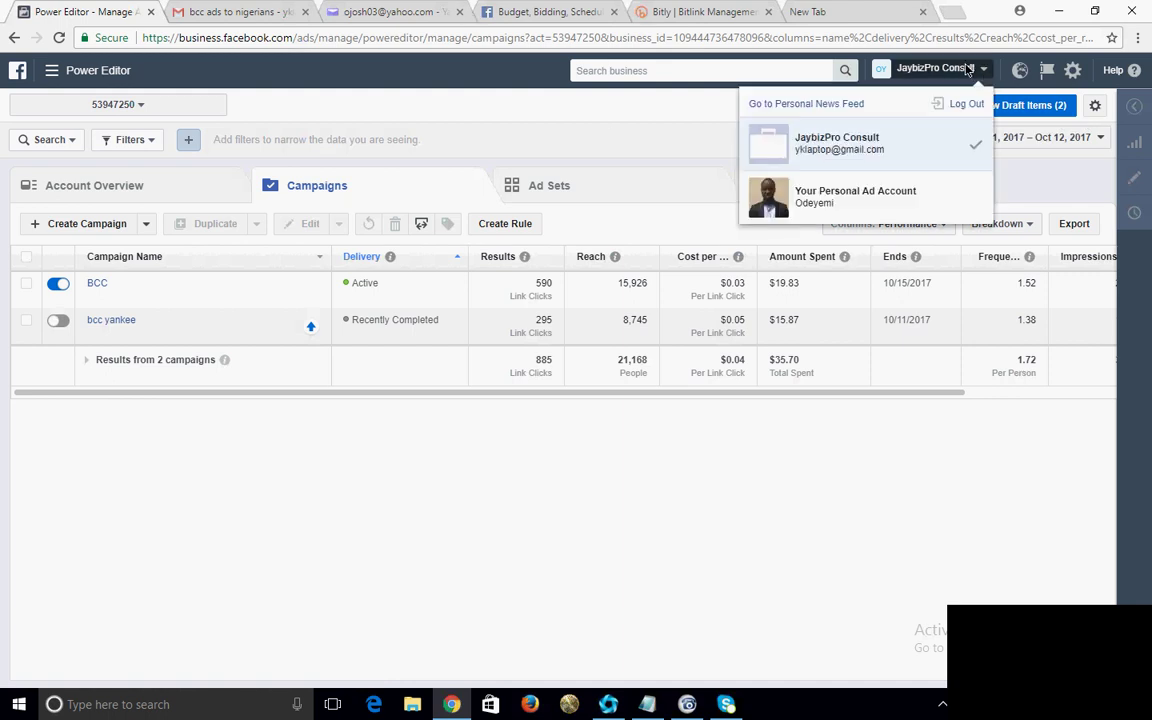
click(568, 7)
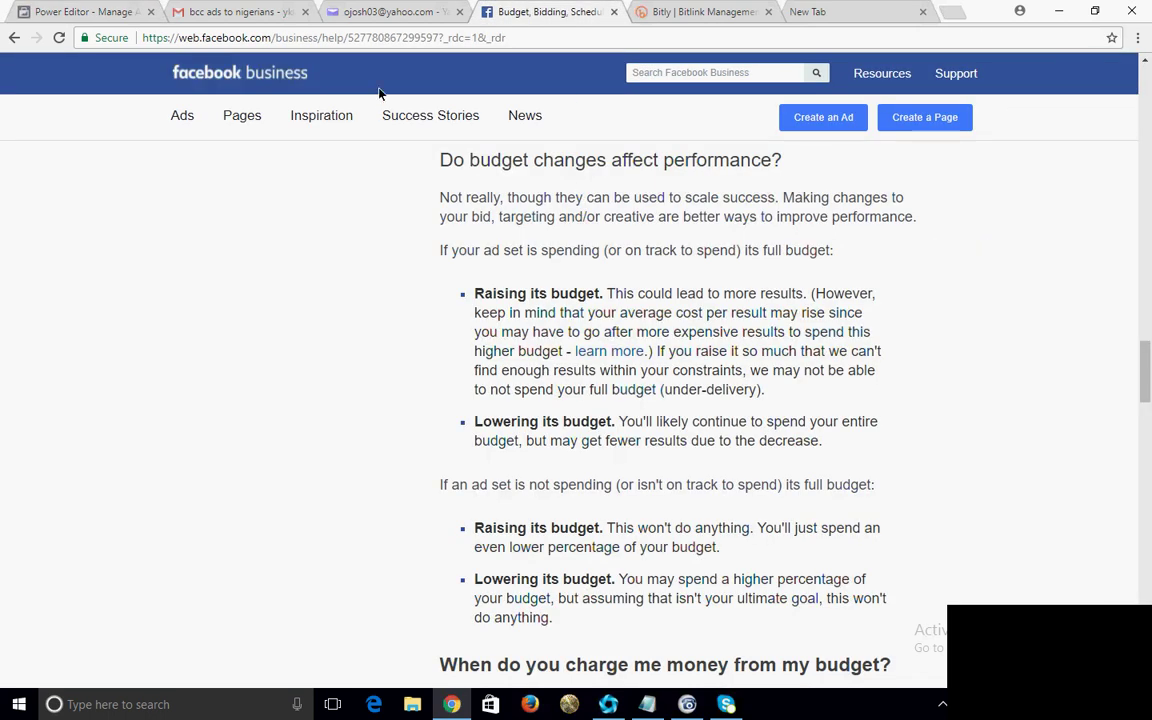
click(422, 41)
text(facebook.com)
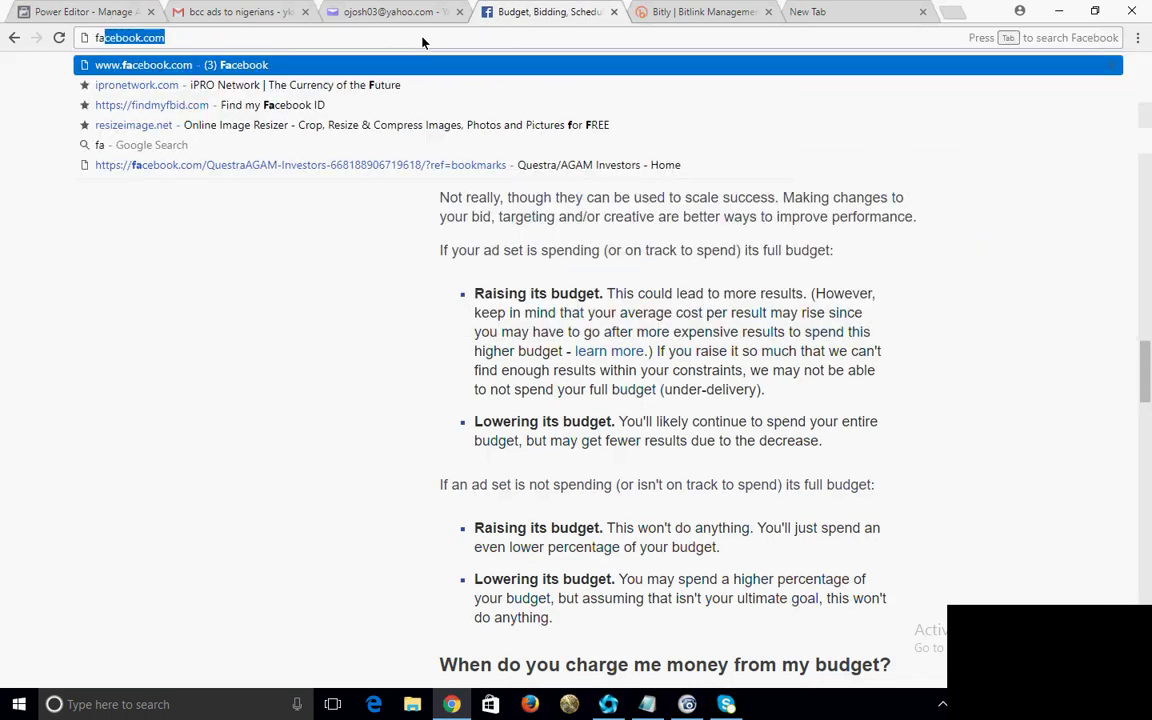
key(Return)
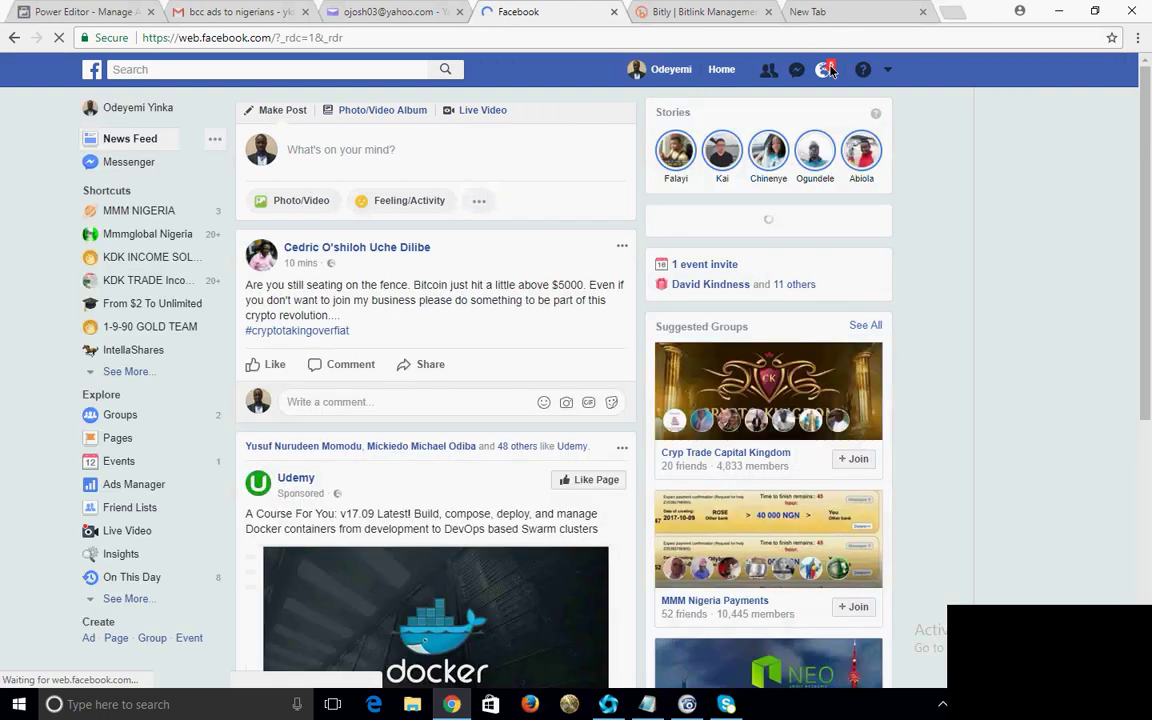
Check notifications, then search Facebook for 'bitconnect team yinker' via the suggestion
click(826, 72)
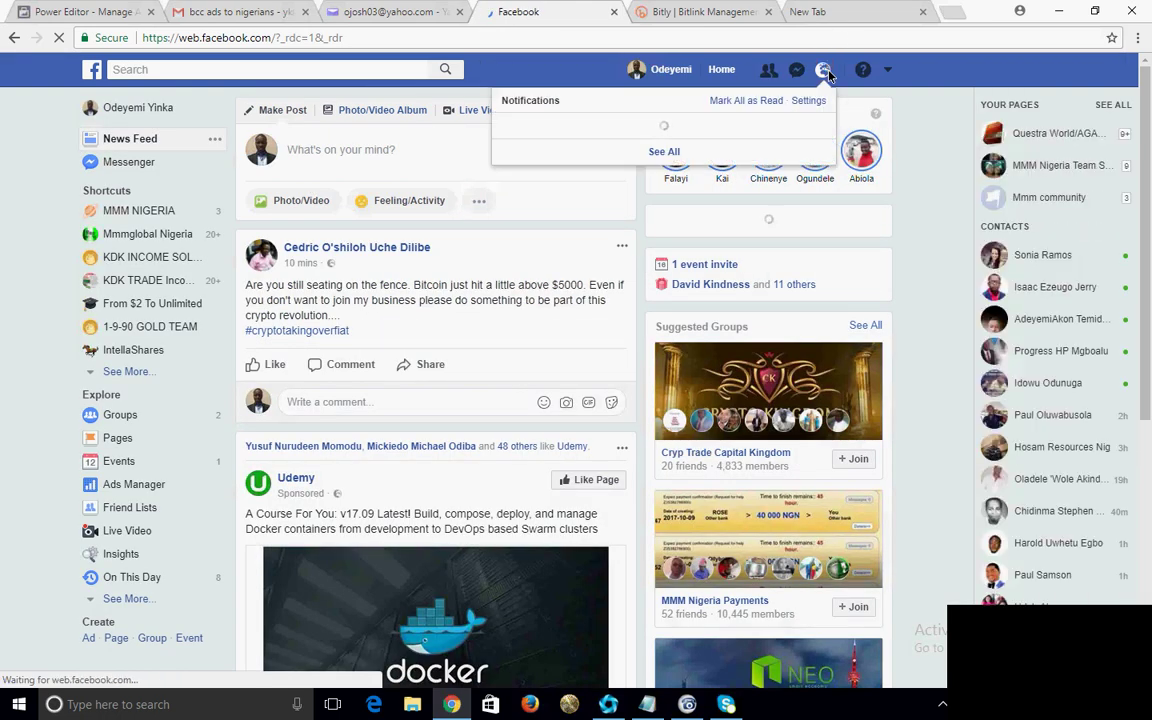
click(826, 72)
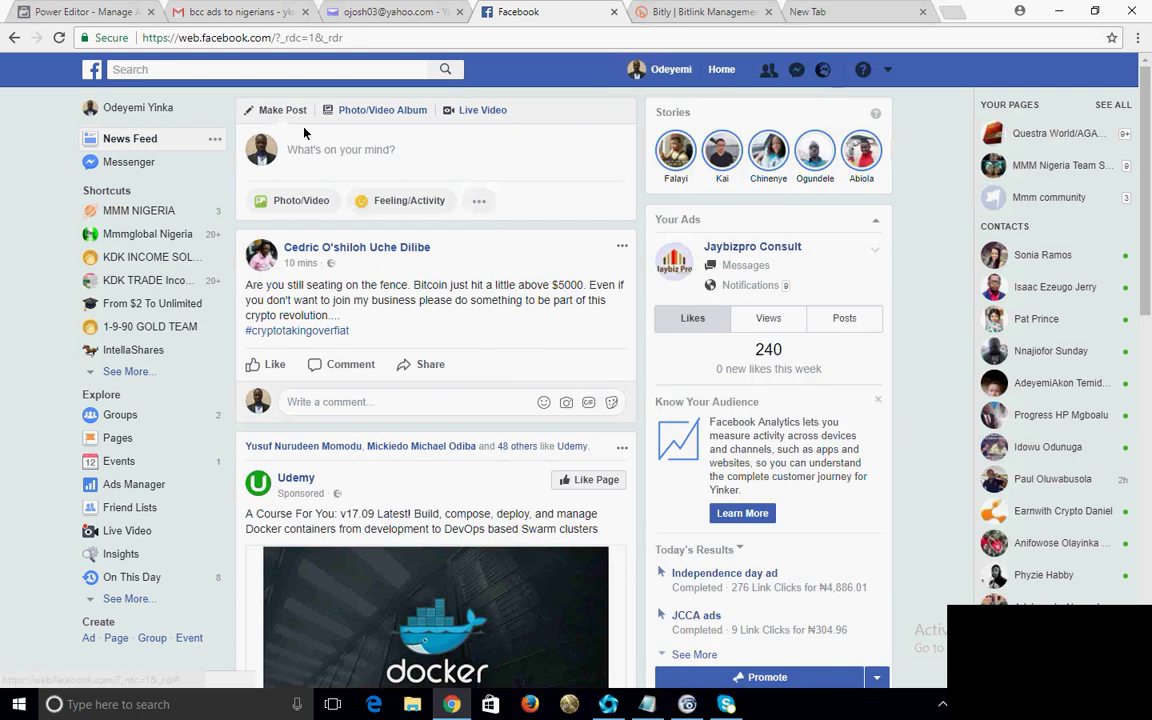
click(292, 69)
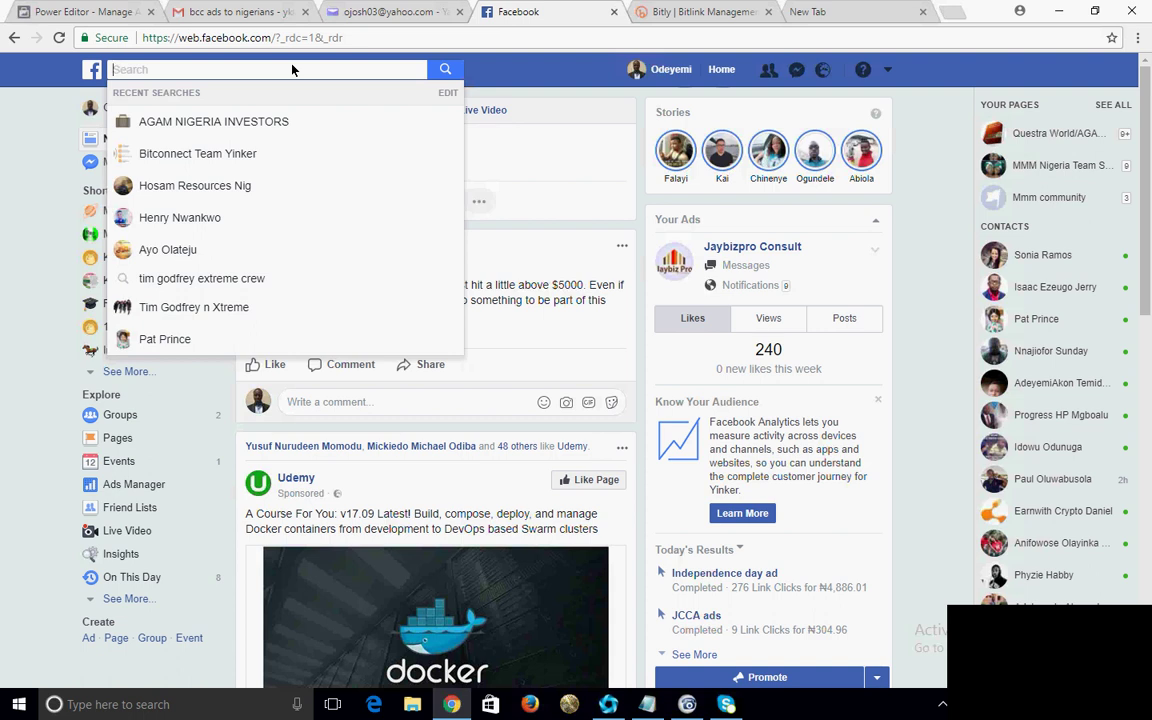
text(bitcc)
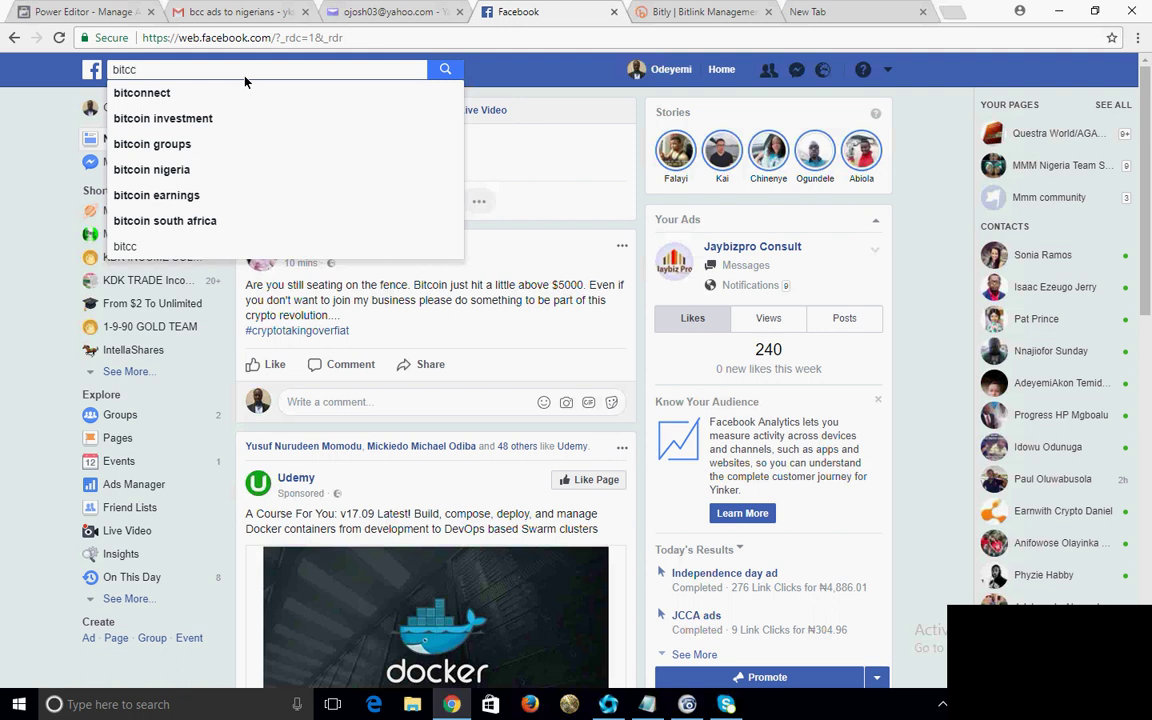
key(BackSpace)
click(232, 93)
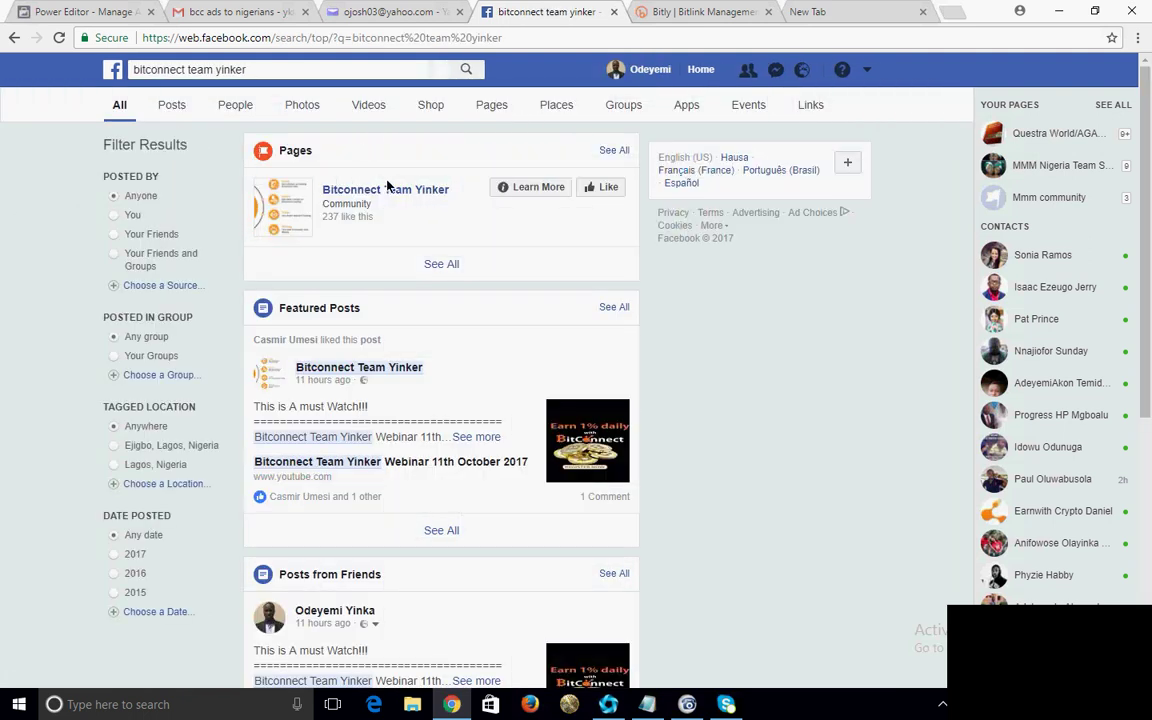
Open the Bitconnect Team Yinker page and expand the comment on its webinar post
click(388, 189)
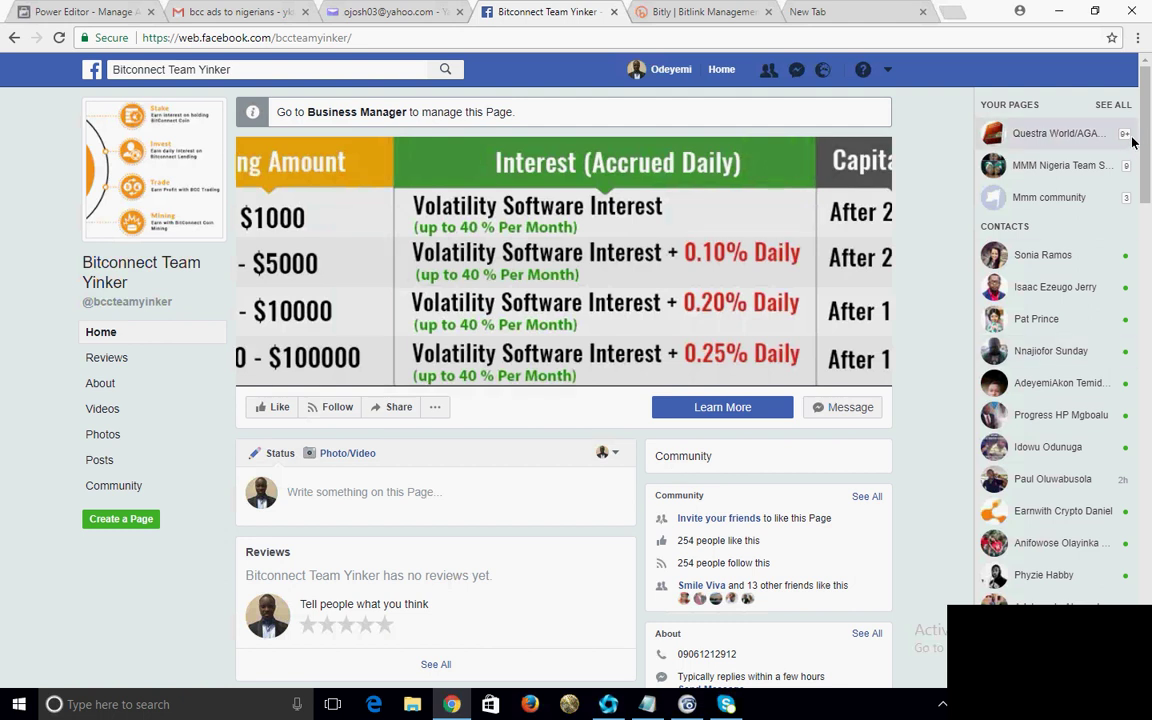
drag(1143, 146, 1143, 445)
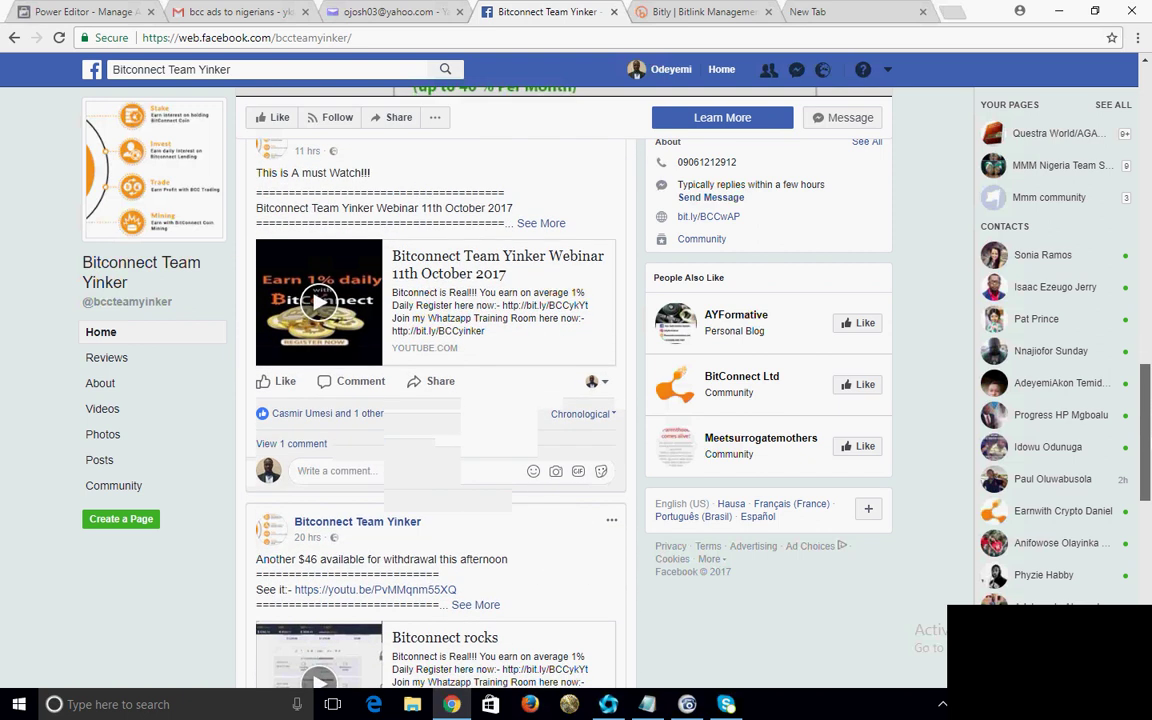
click(300, 444)
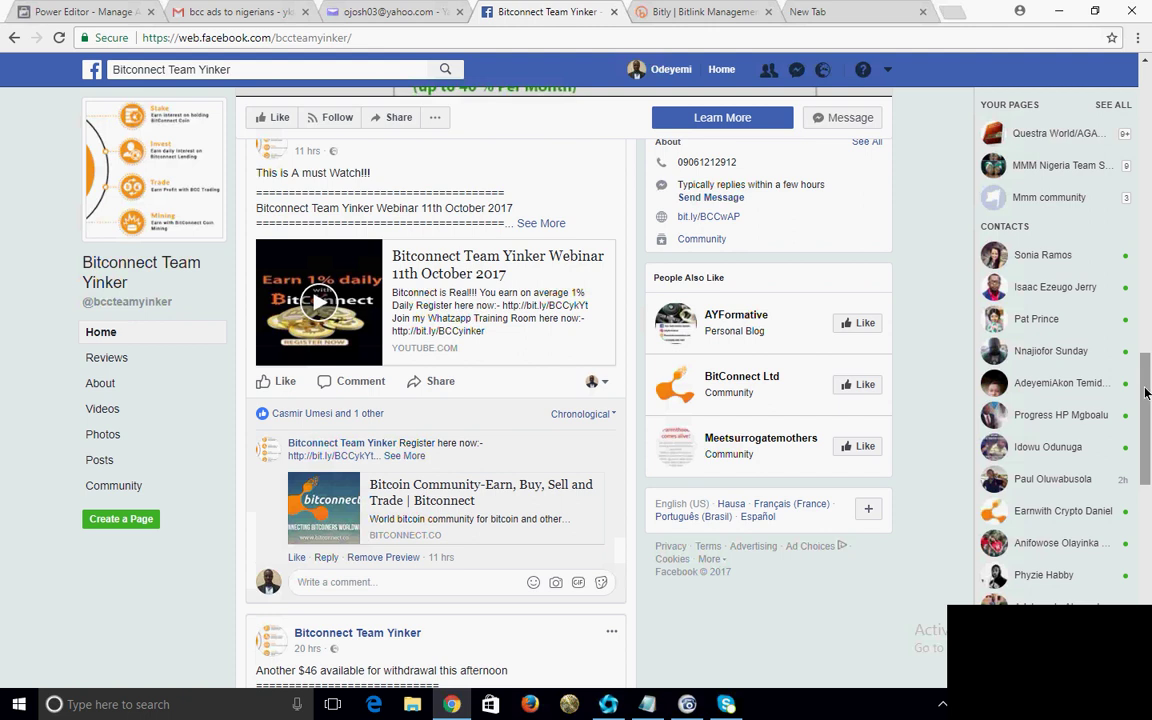
drag(1146, 393, 1146, 577)
scroll(435, 400, down, 10)
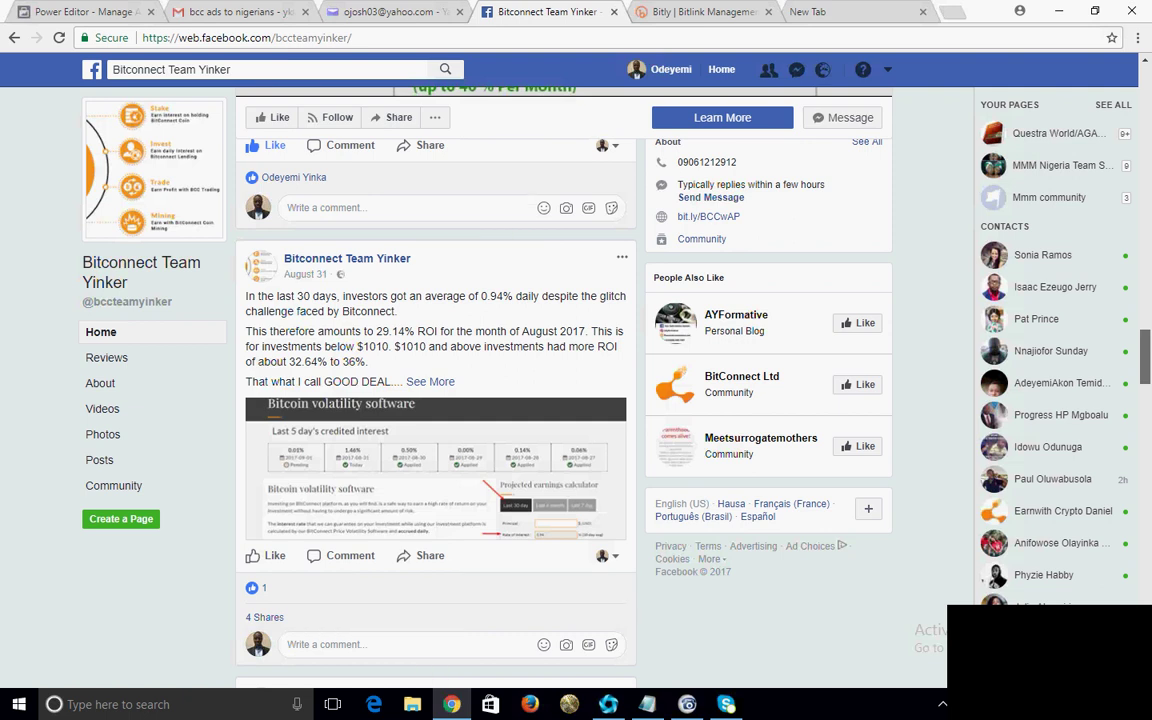
scroll(435, 400, up, 10)
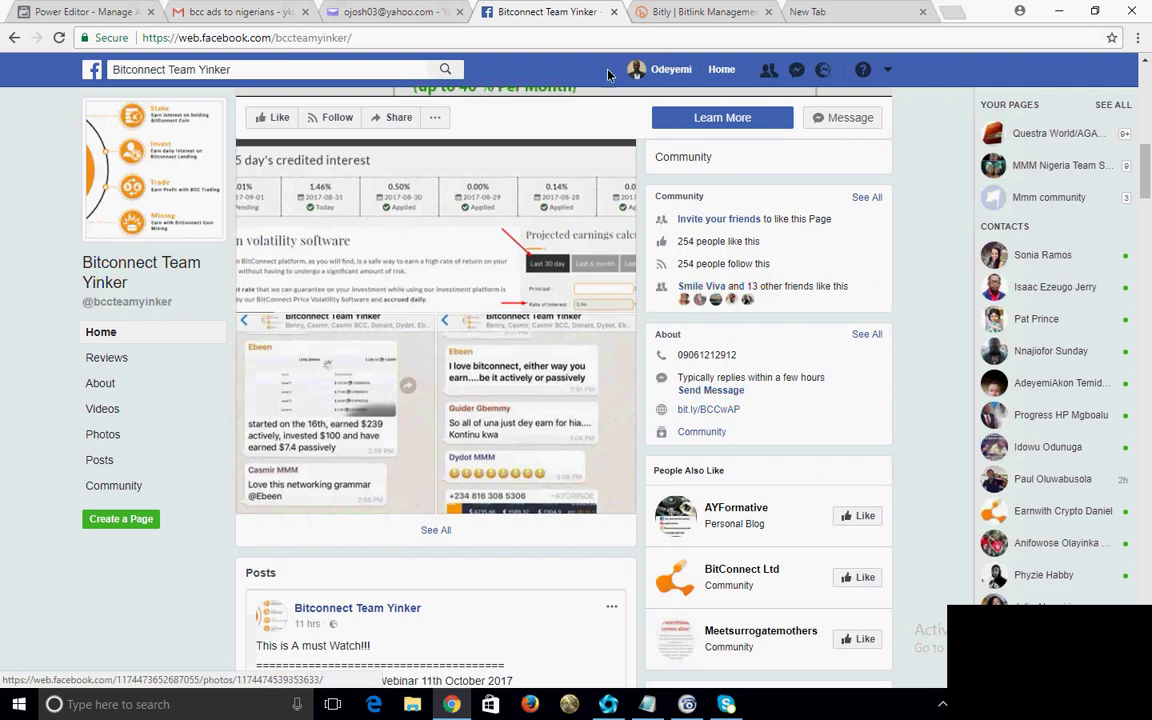
Visit the account owner's profile, then search again and scroll through Bitconnect Team Yinker's posts
click(680, 73)
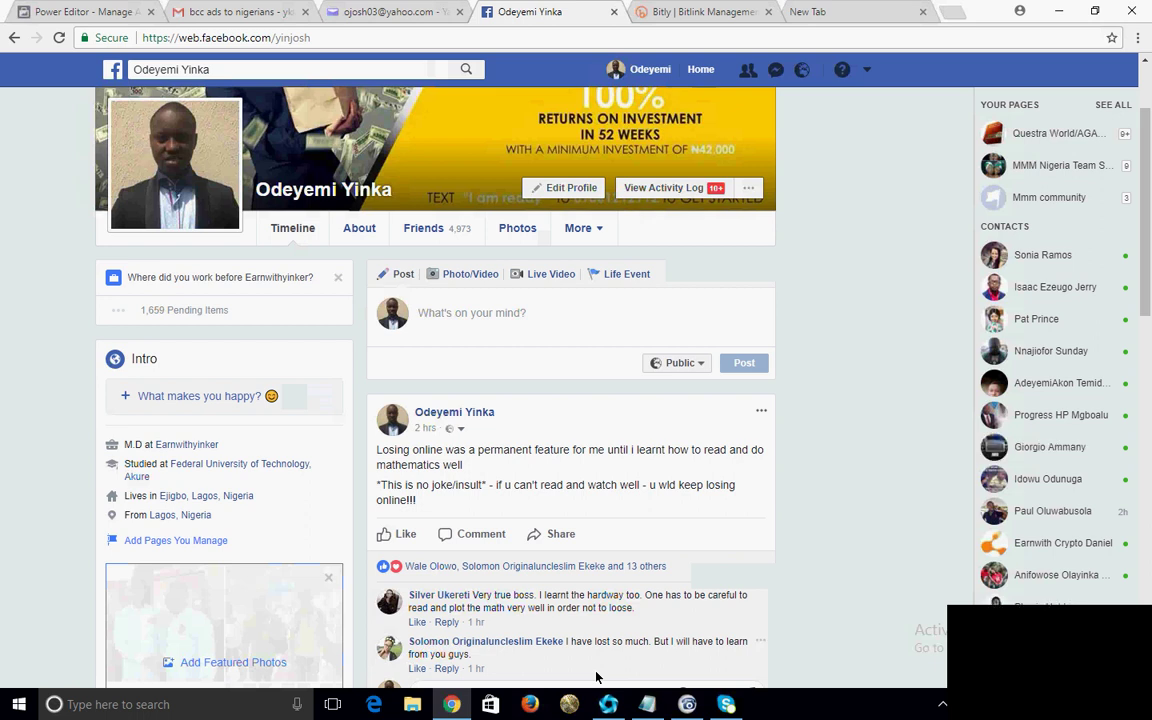
scroll(595, 678, down, 2)
scroll(424, 457, up, 3)
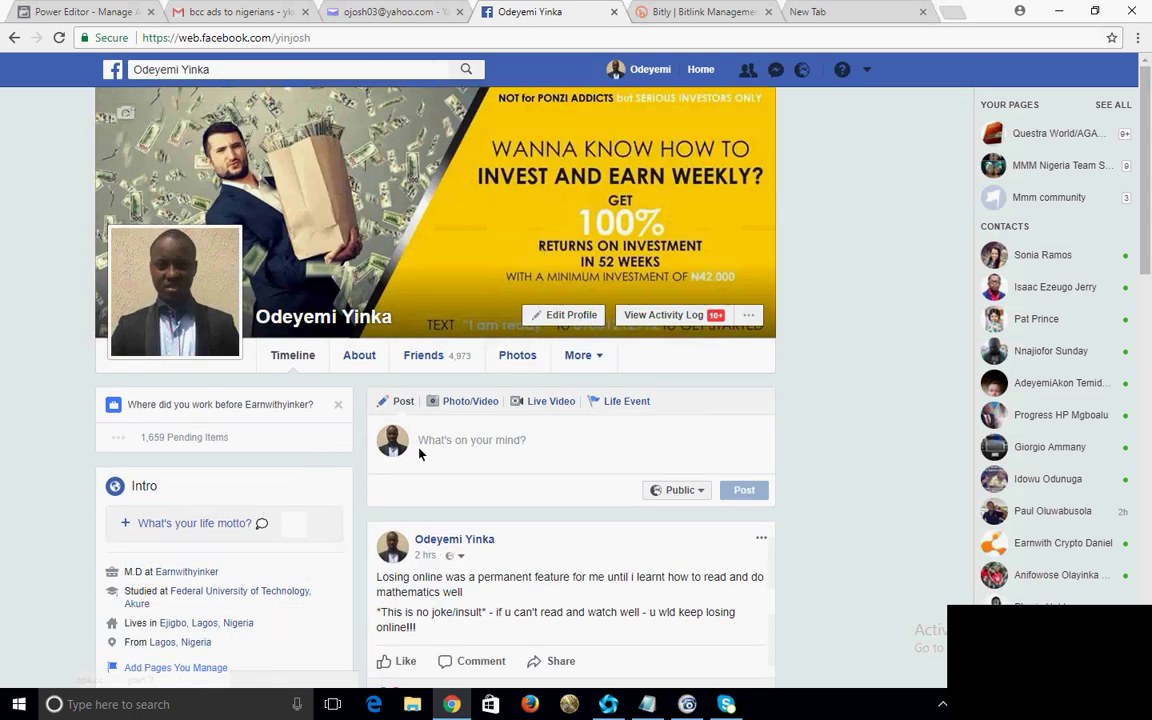
click(232, 70)
text(bitc)
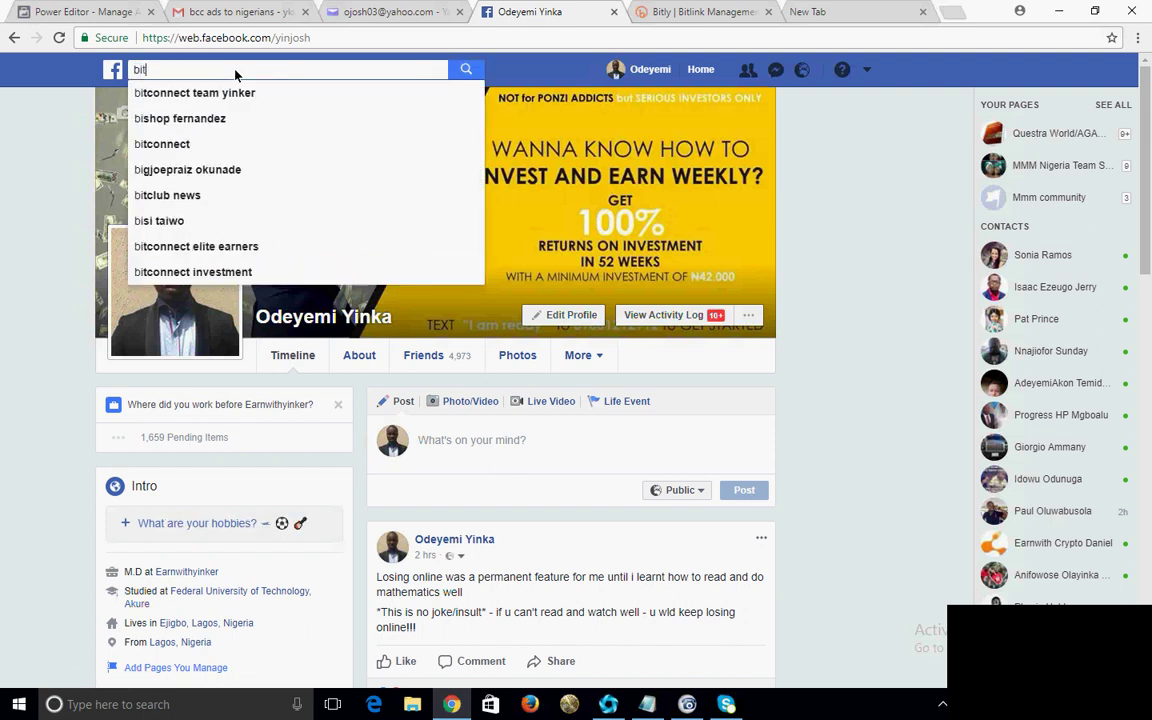
click(232, 95)
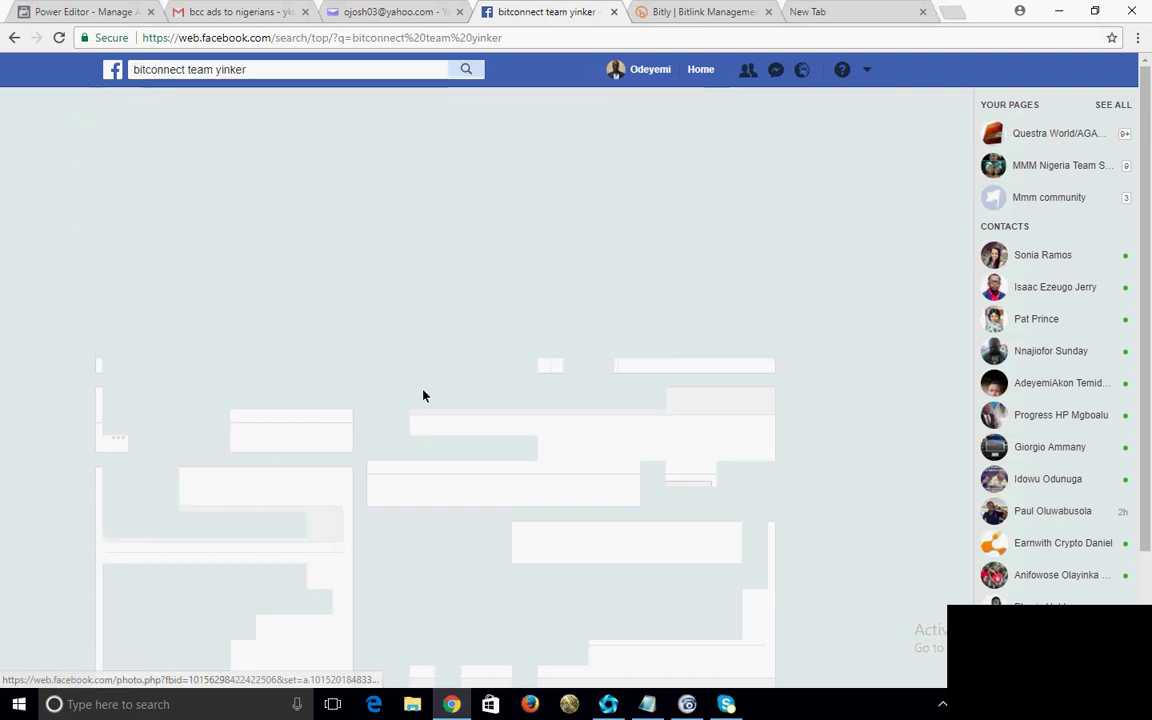
click(380, 190)
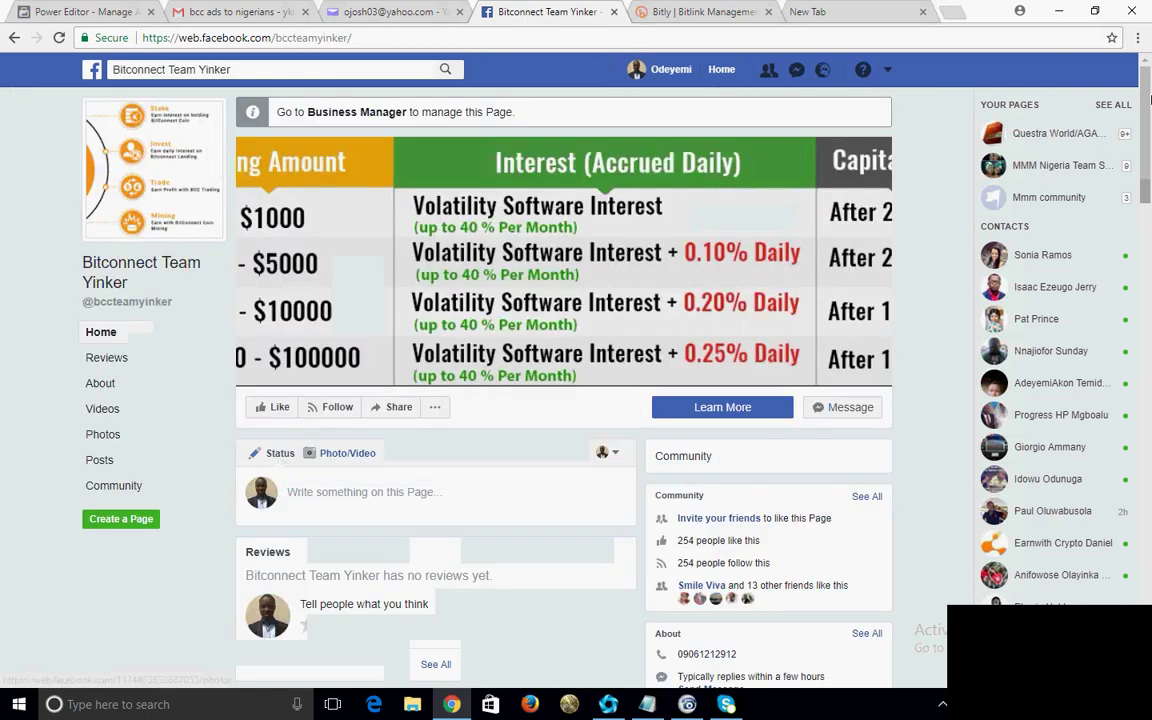
scroll(625, 175, down, 3)
scroll(435, 400, down, 10)
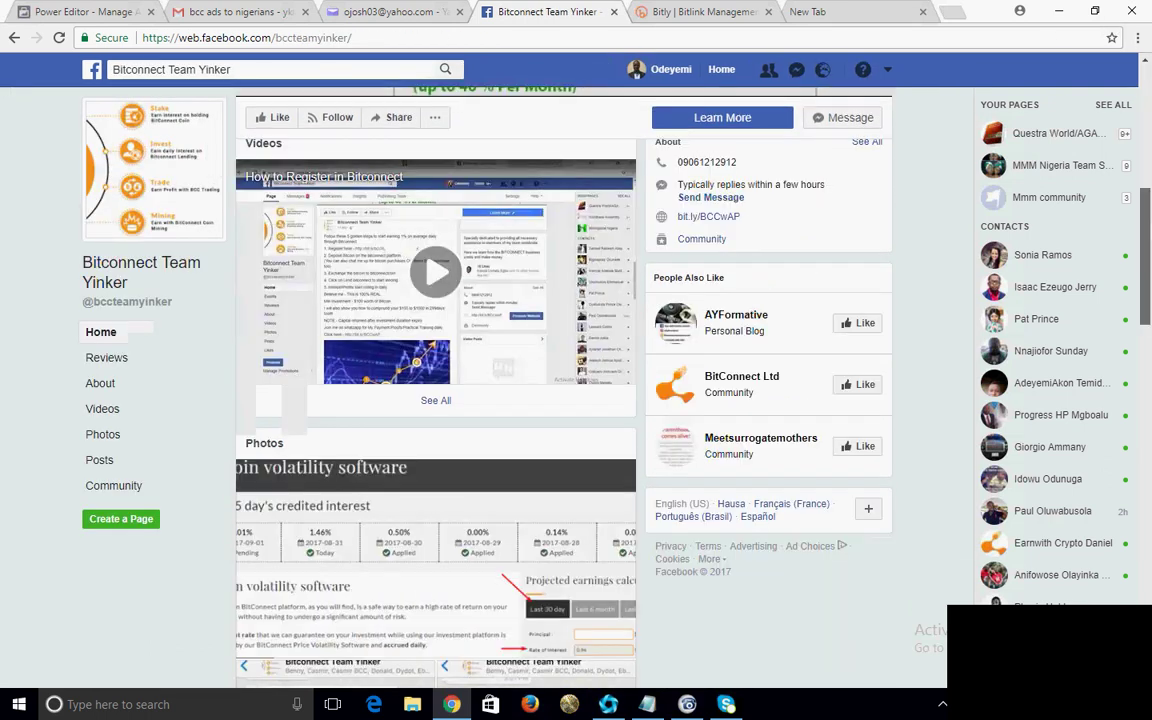
scroll(960, 418, down, 2)
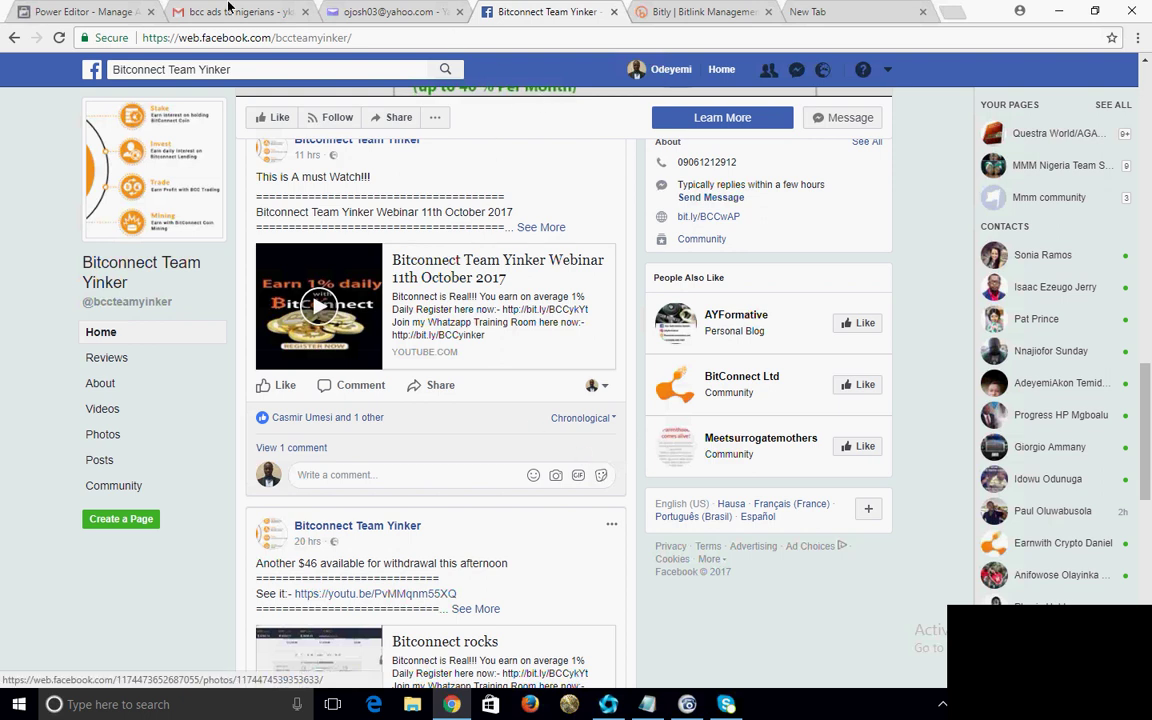
Leave Power Editor for the personal News Feed via the account switching options
click(69, 12)
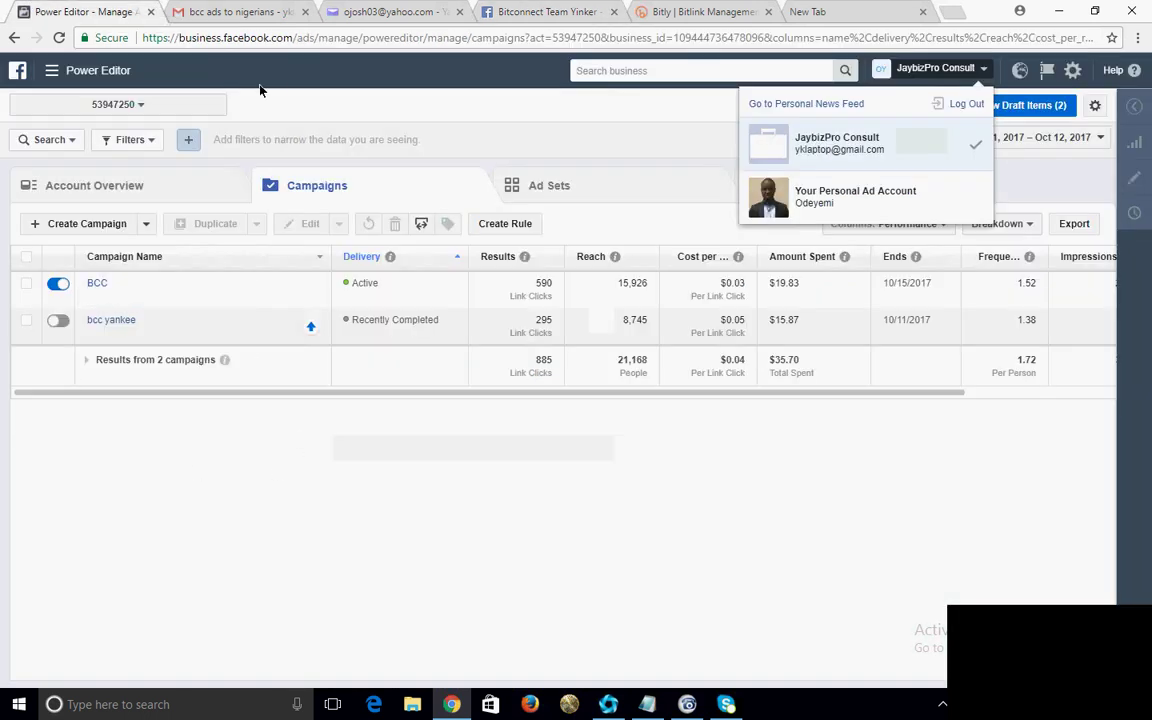
click(900, 70)
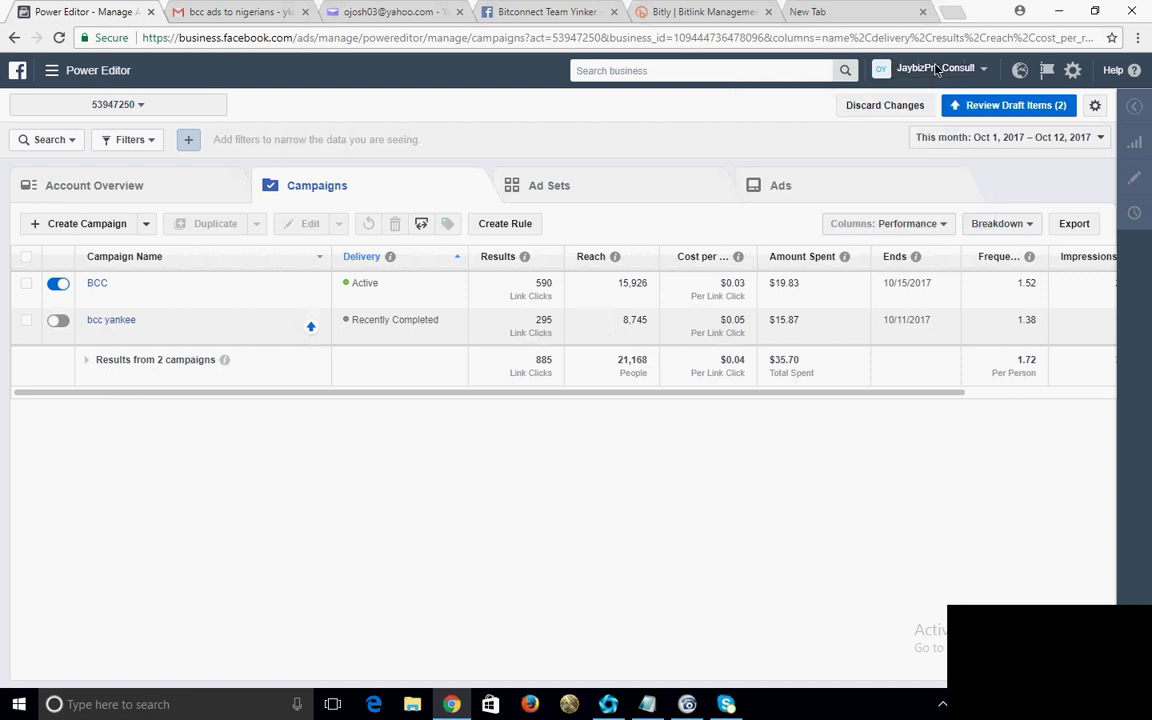
click(920, 70)
click(856, 103)
click(540, 12)
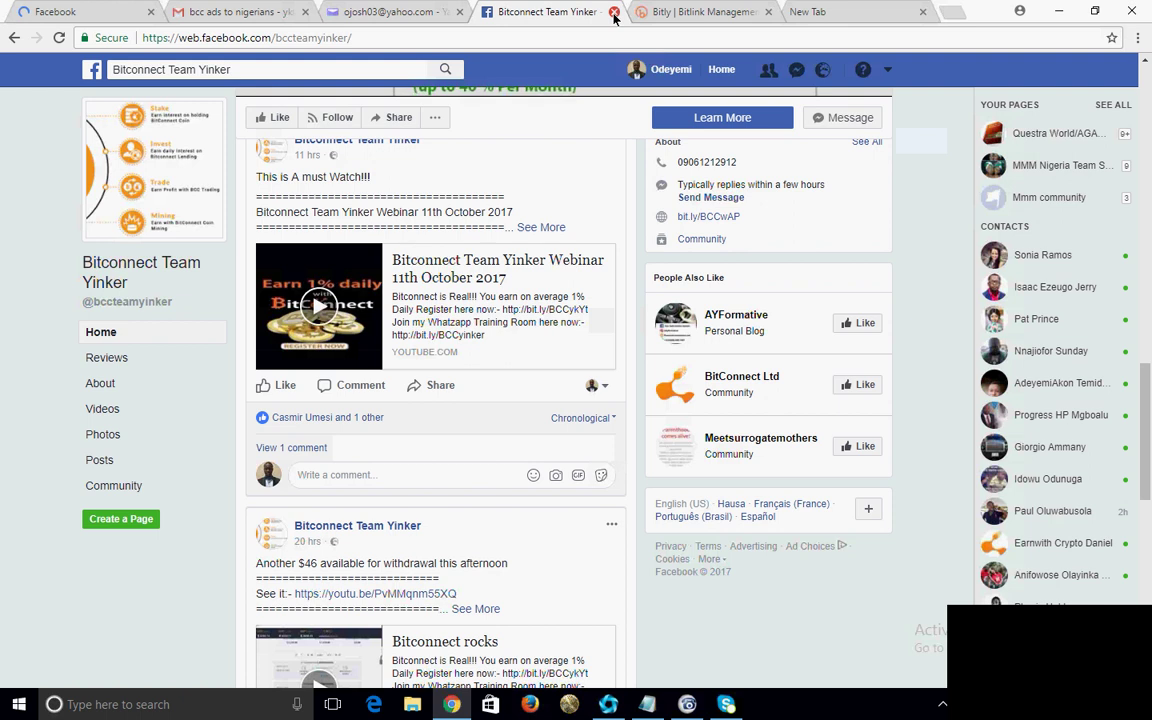
Close the Bitconnect Team Yinker tab and choose Create Ads from the account menu
click(613, 12)
click(42, 11)
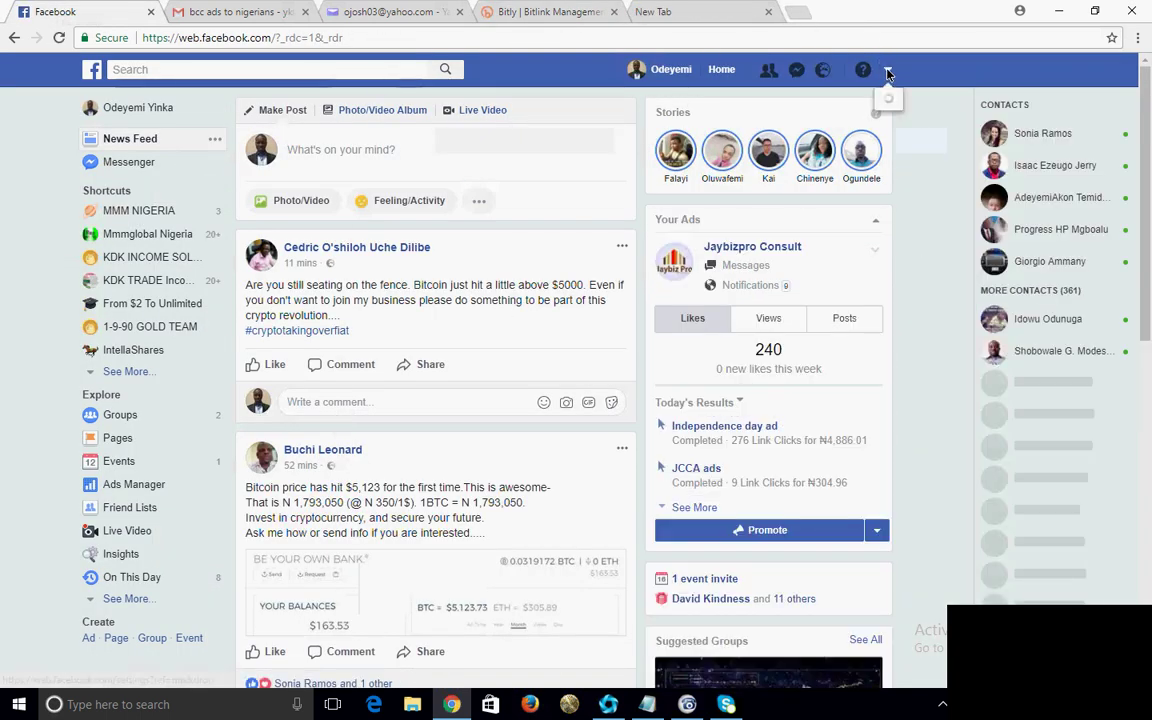
click(887, 70)
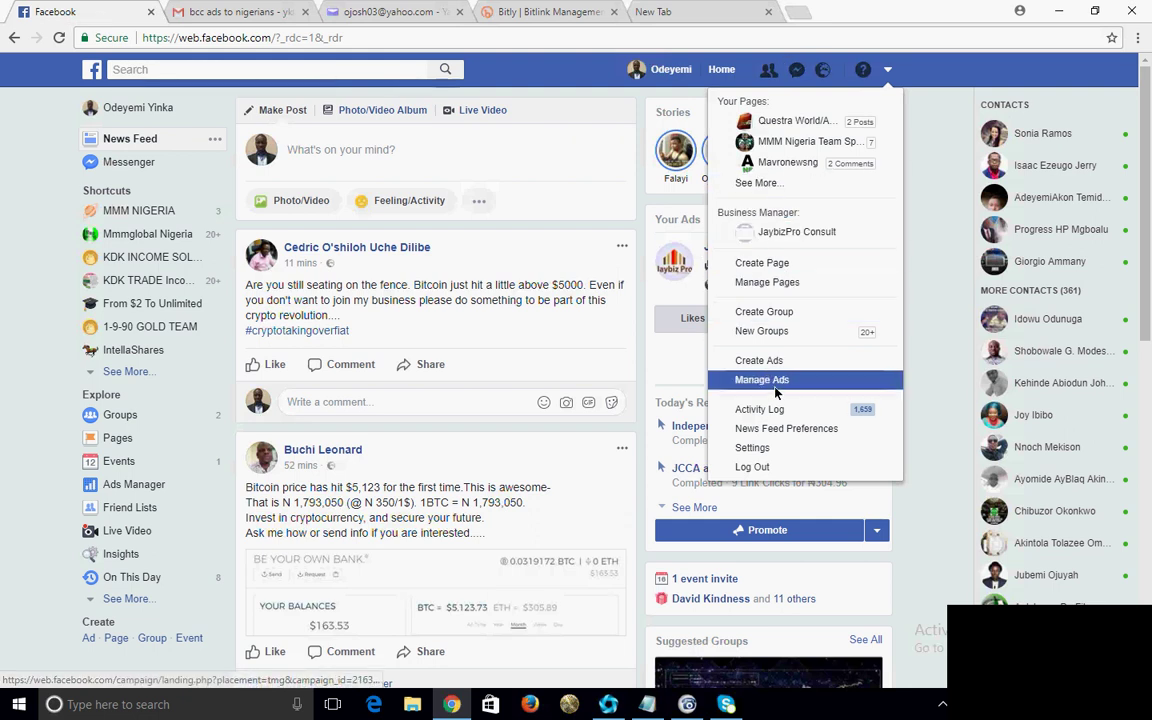
click(790, 366)
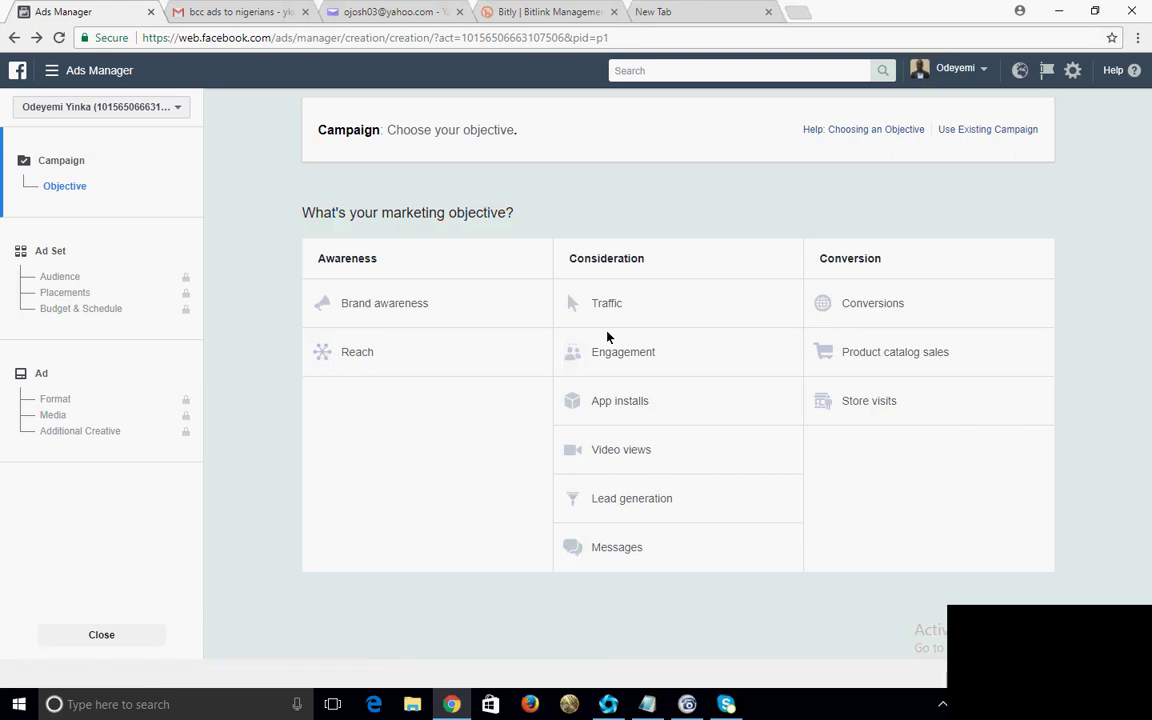
Switch the ad account from personal to the JaybizPro Consult business account
click(158, 110)
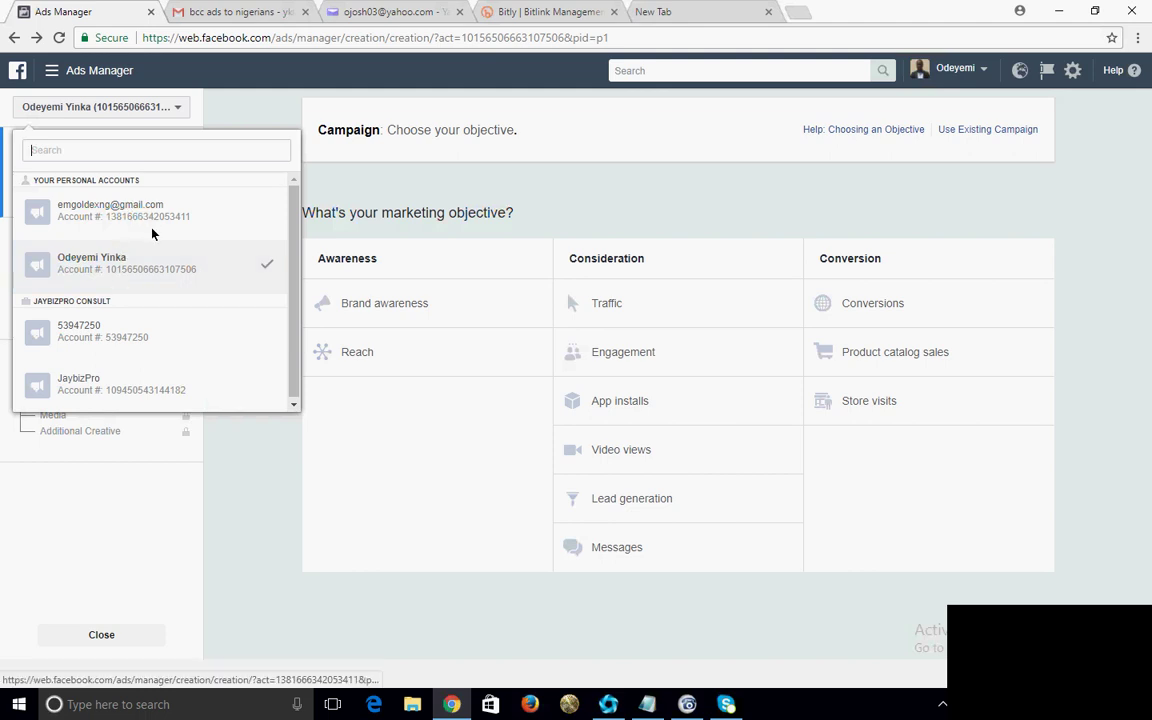
click(121, 335)
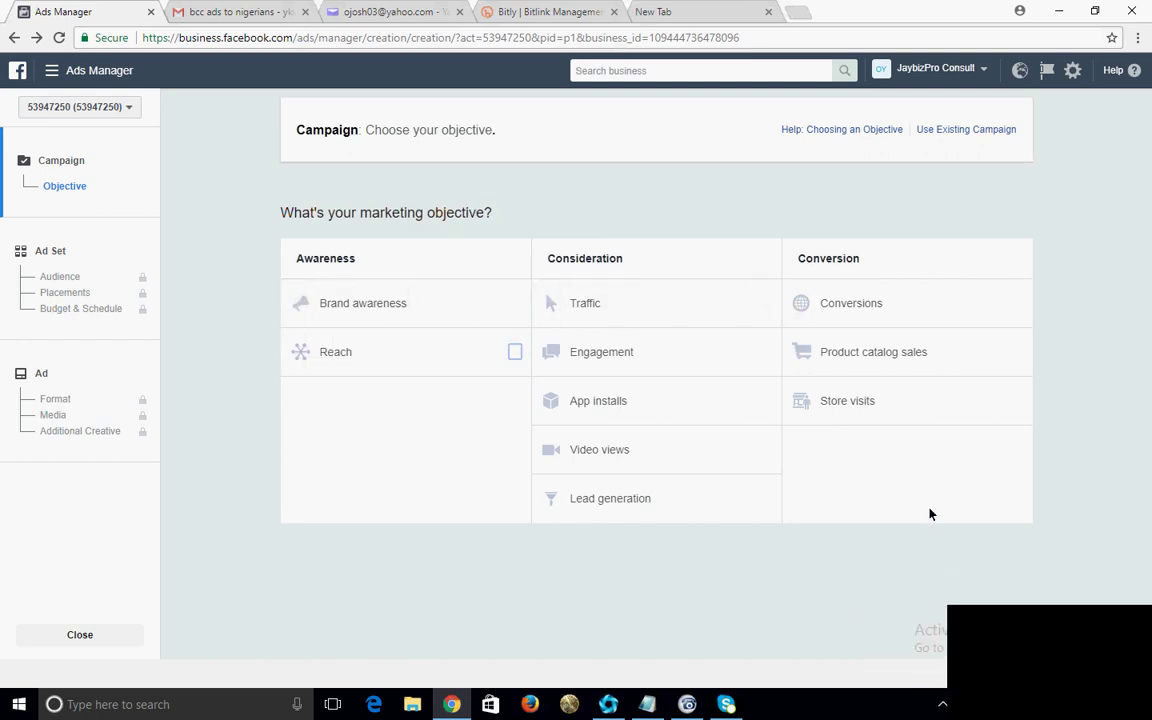
Choose the Traffic objective, name the campaign 'Bcc 12 october', and continue to the ad set
click(378, 364)
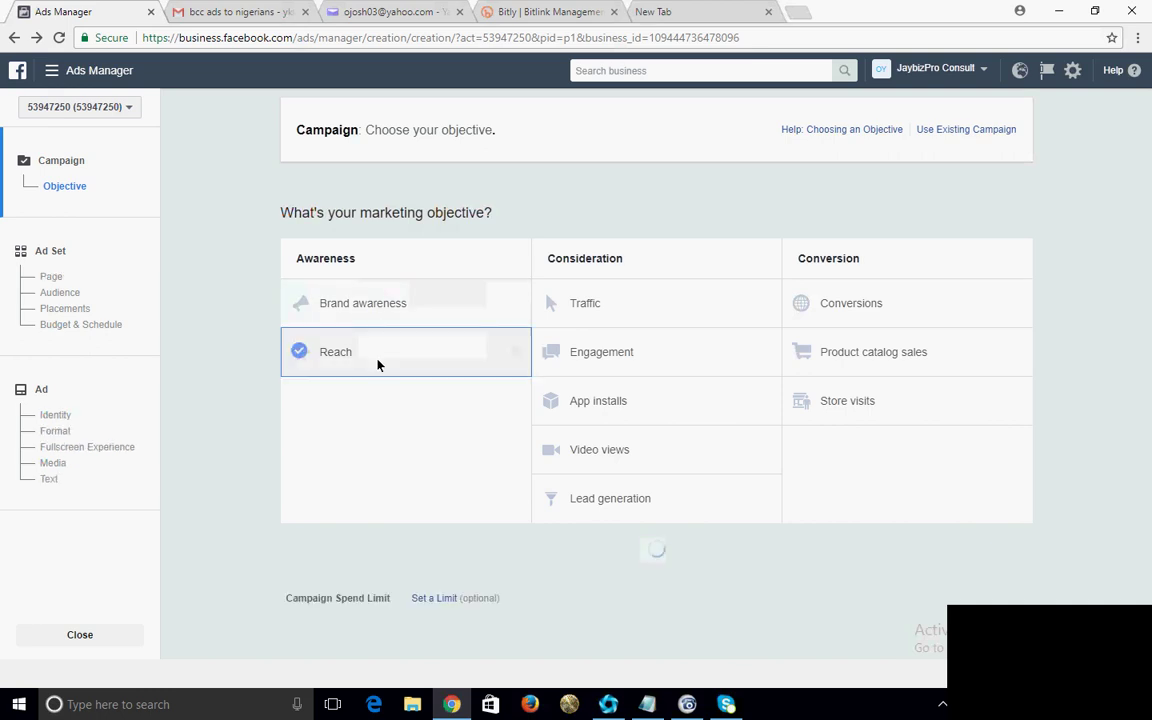
click(614, 306)
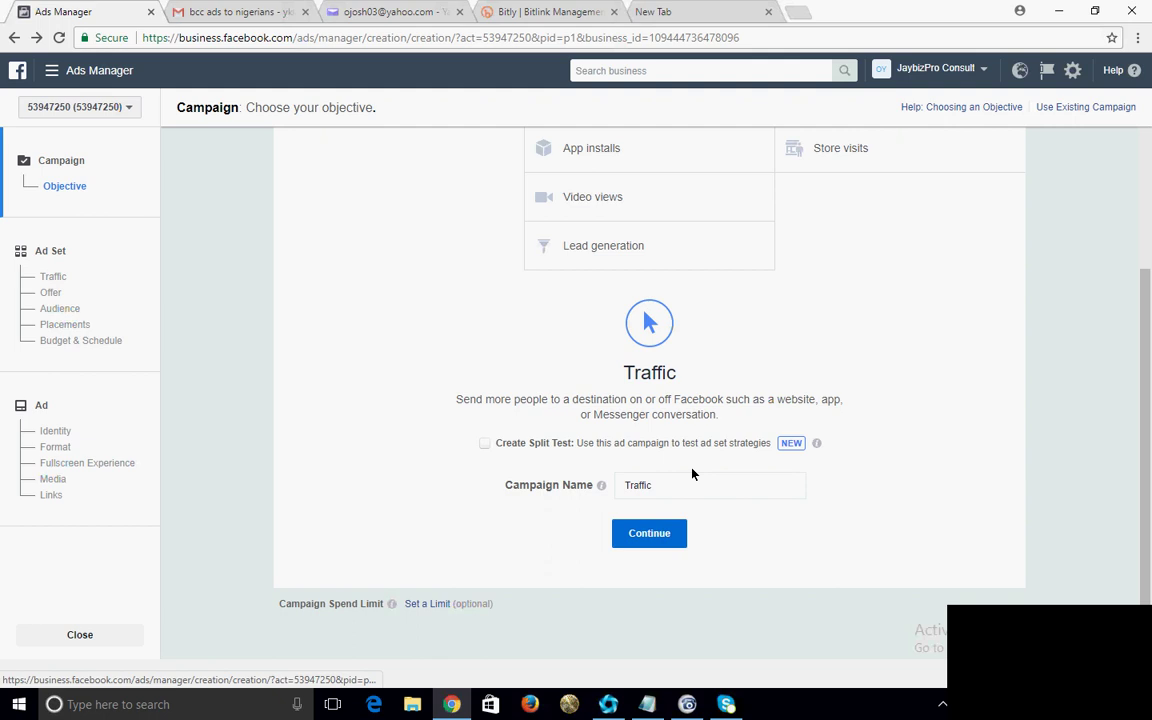
scroll(649, 400, up, 2)
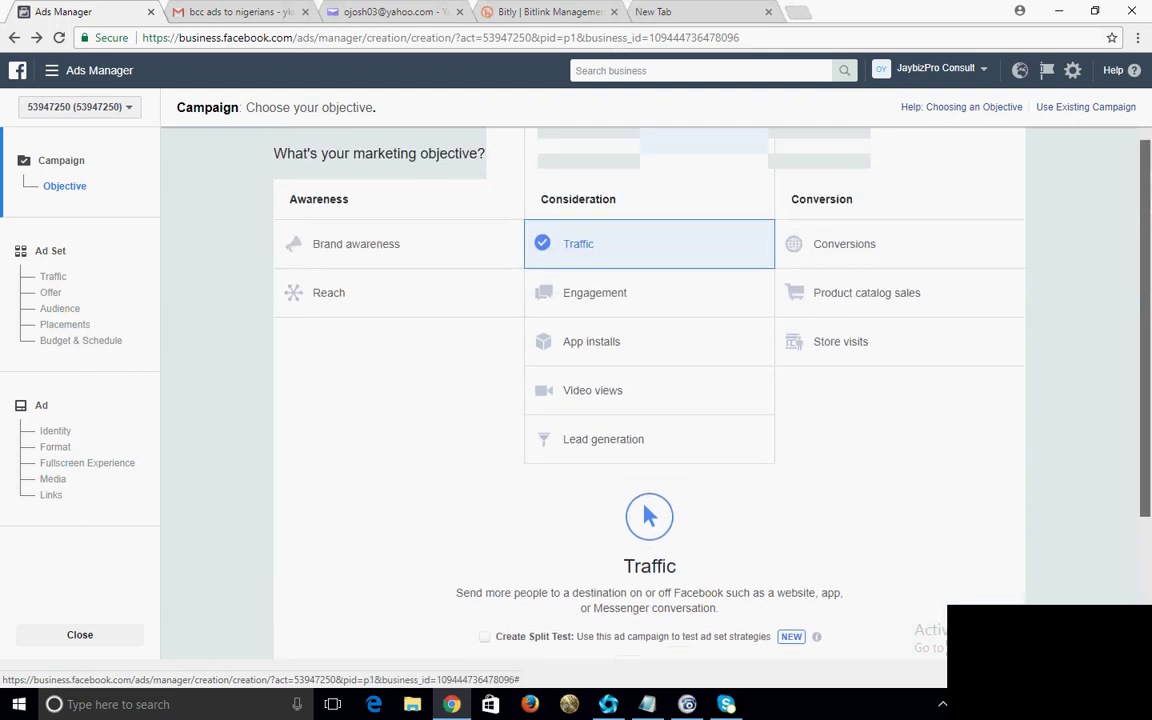
drag(1145, 170, 1144, 214)
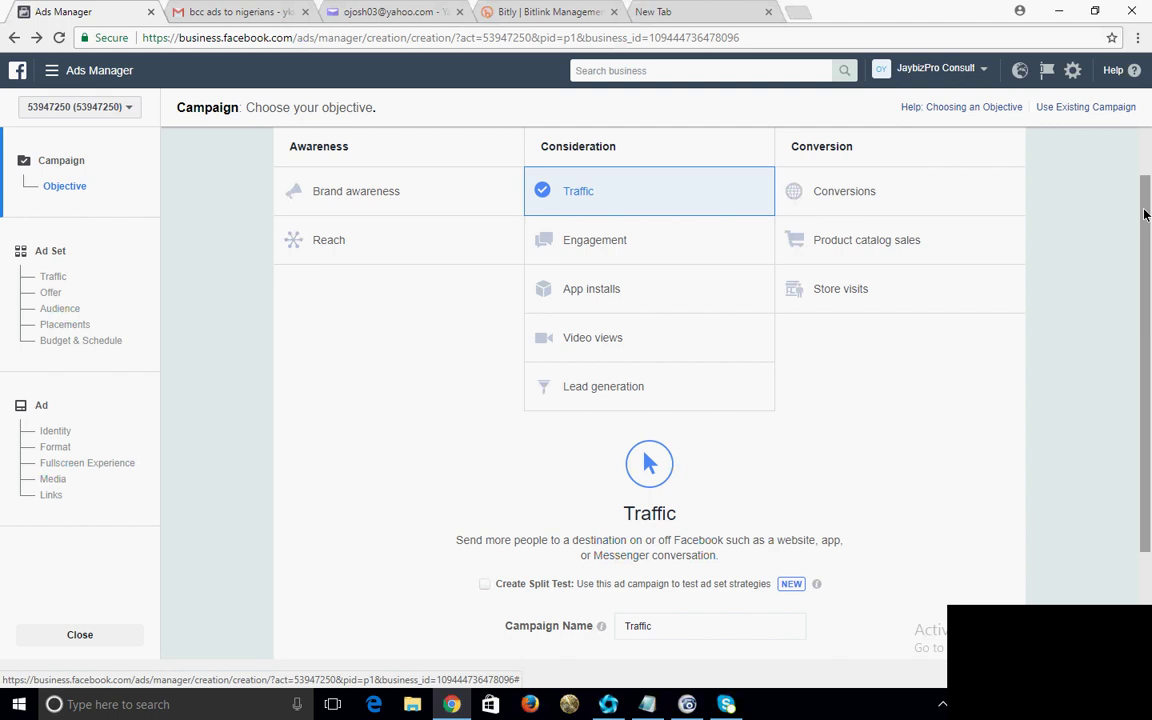
scroll(1149, 213, down, 2)
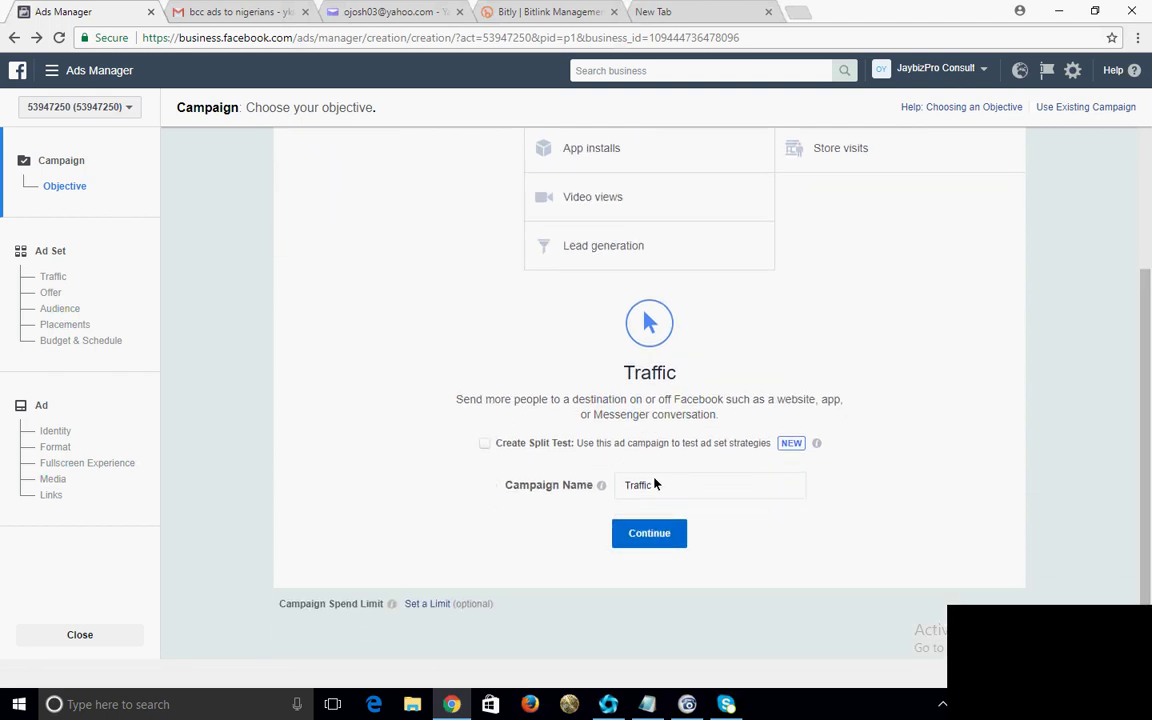
click(660, 494)
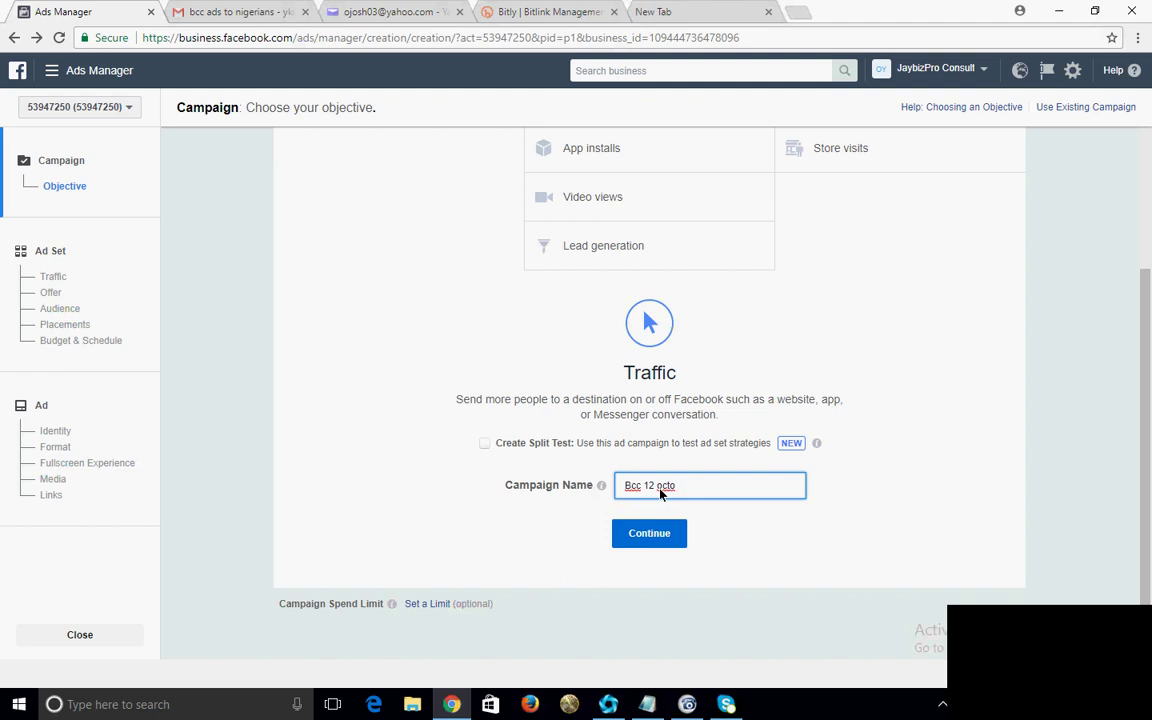
text(r)
click(649, 533)
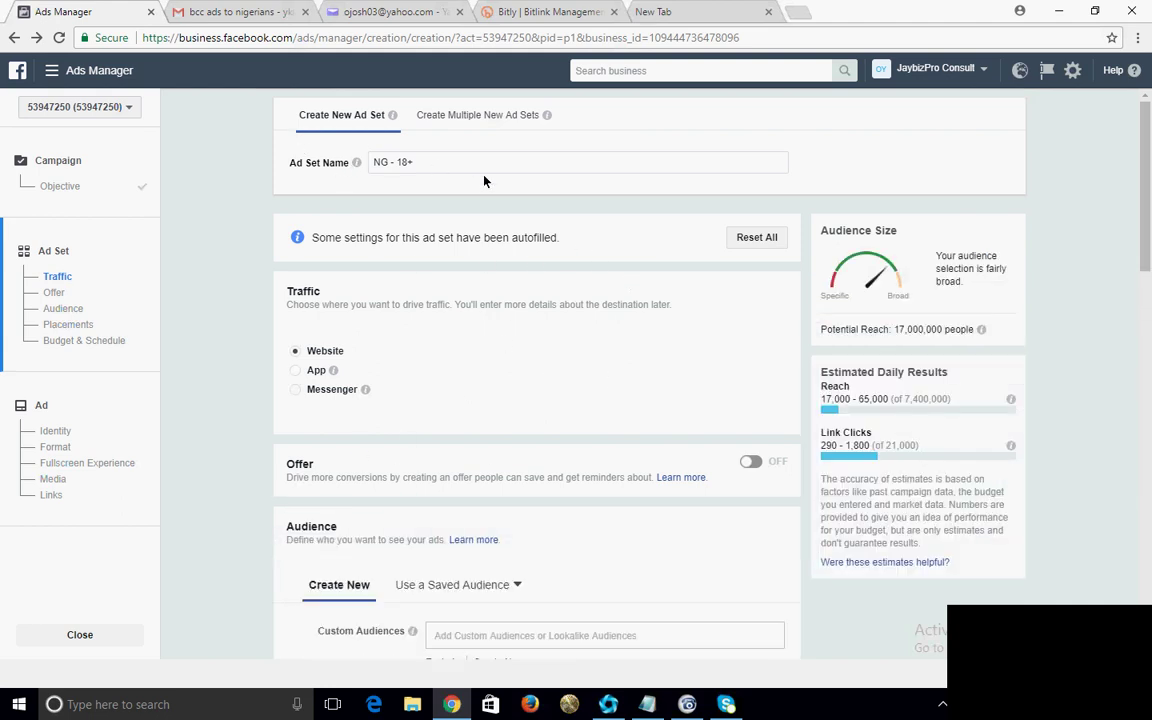
Replace the ad set name 'NG - 18+' with 'BCC ads for 12 october'
click(429, 163)
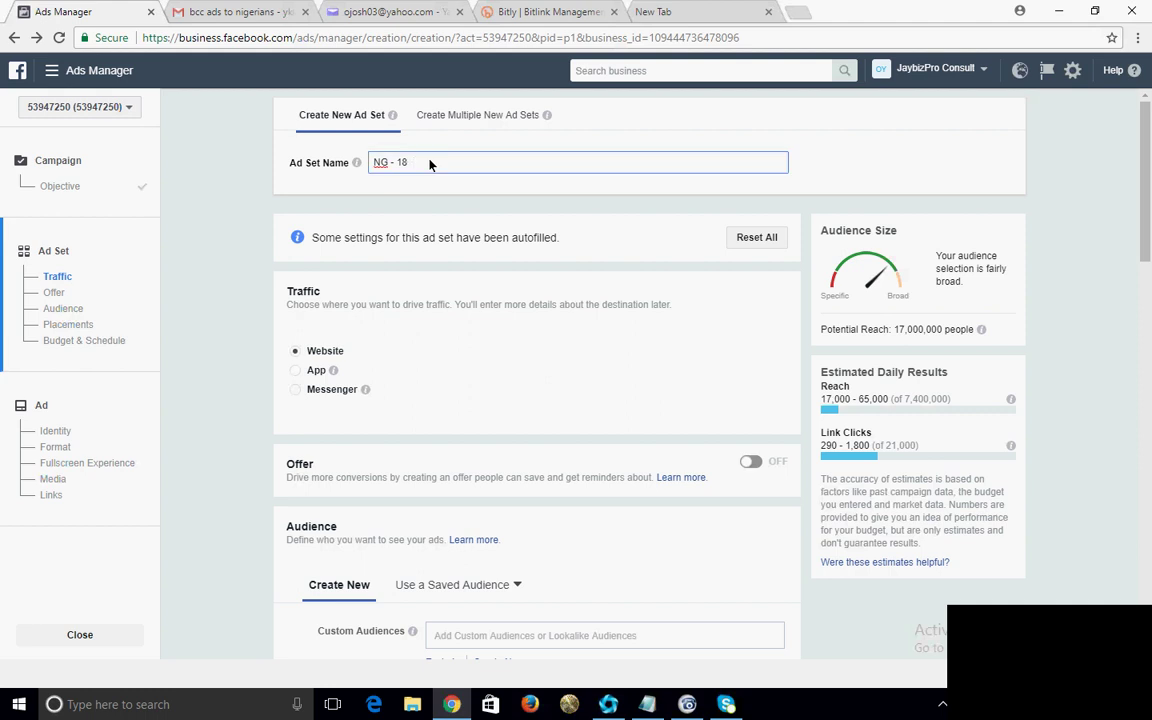
key(BackSpace)
key(BackSpace)
key(BackSpace)
text(B)
scroll(630, 347, down, 2)
scroll(580, 380, up, 1)
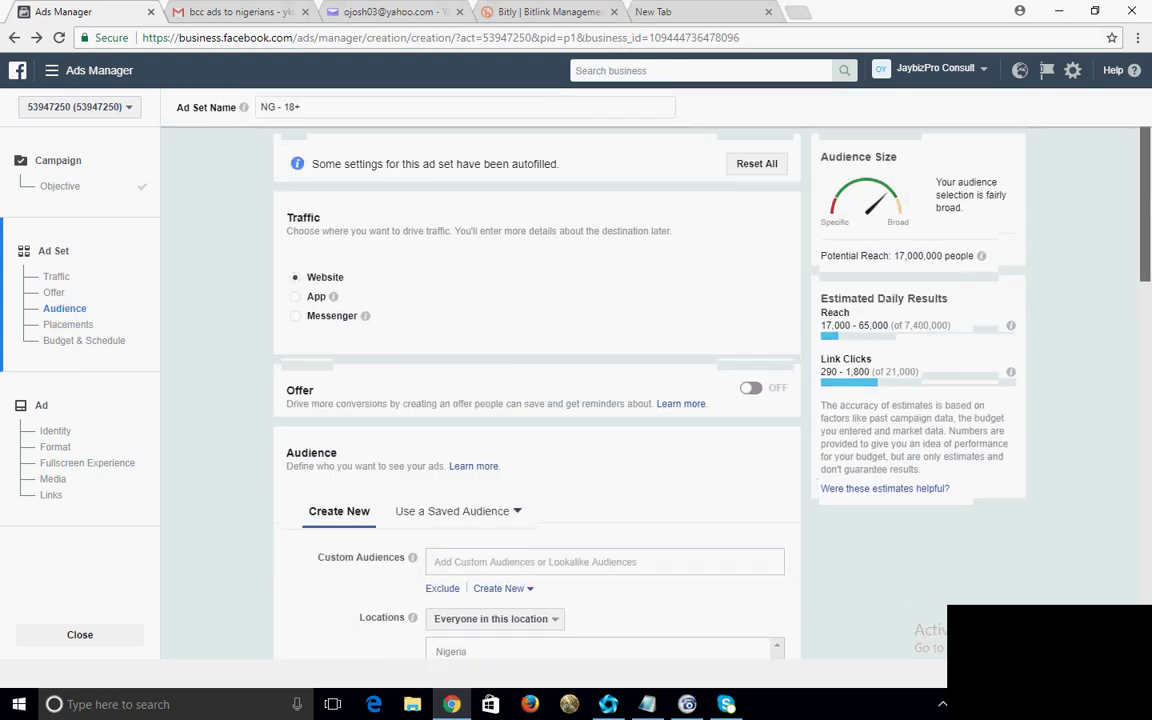
scroll(533, 363, up, 1)
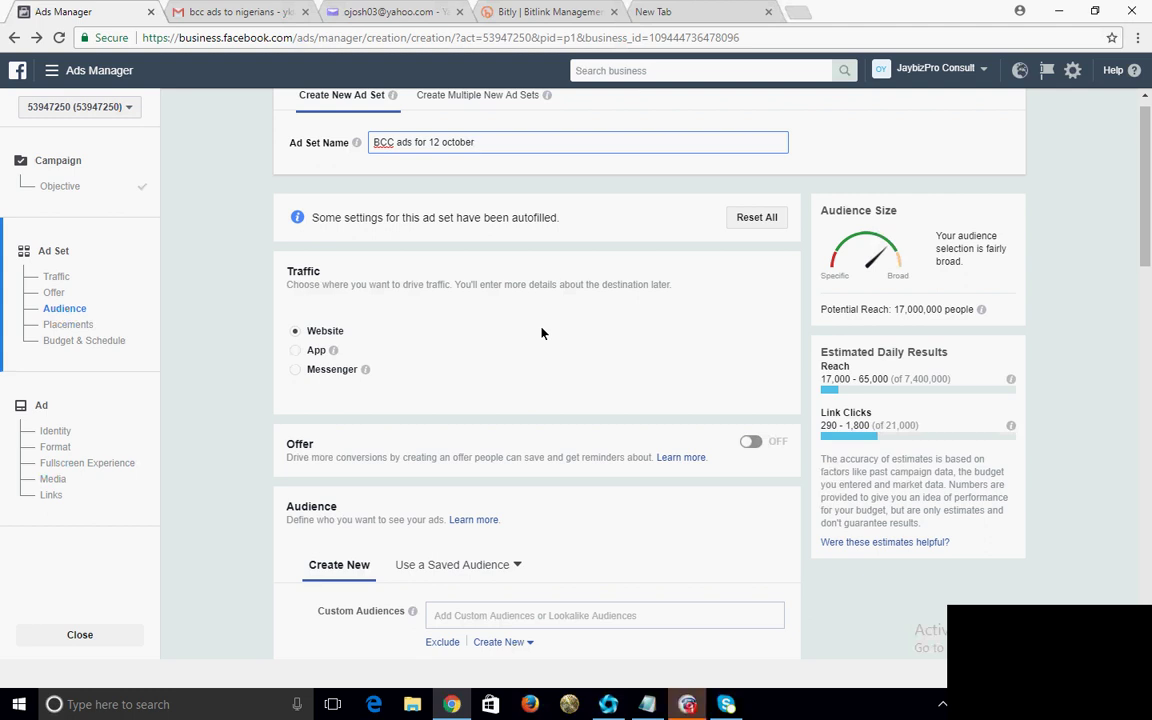
click(687, 704)
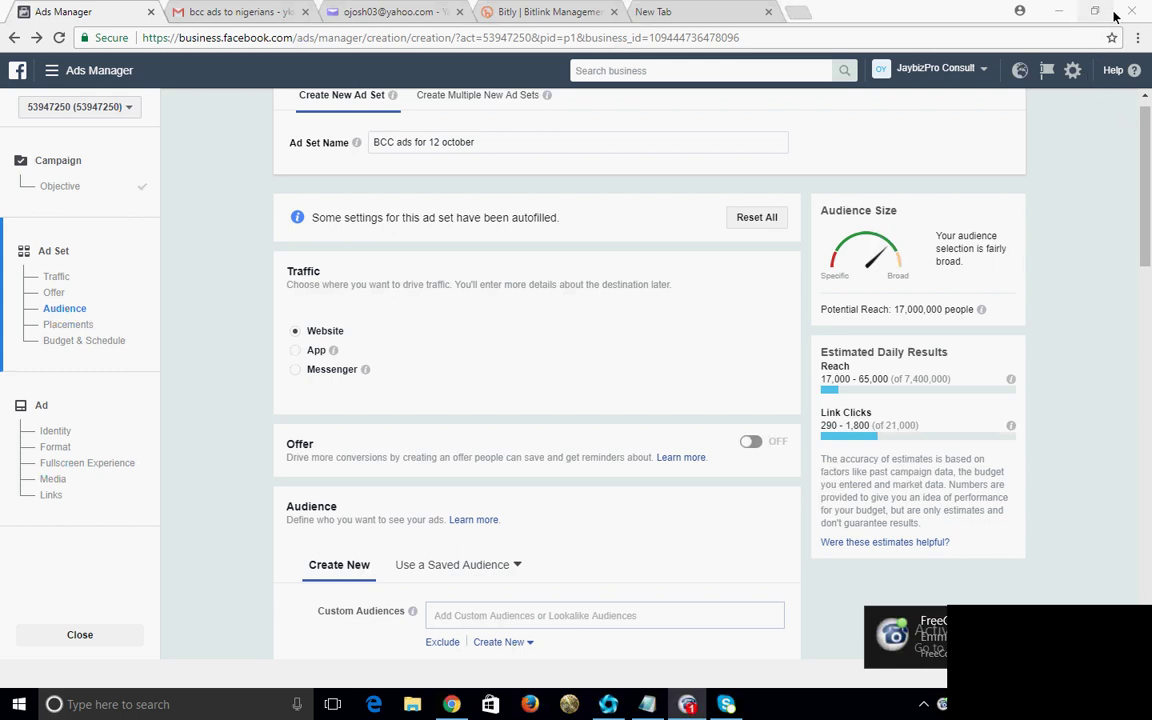
click(1136, 618)
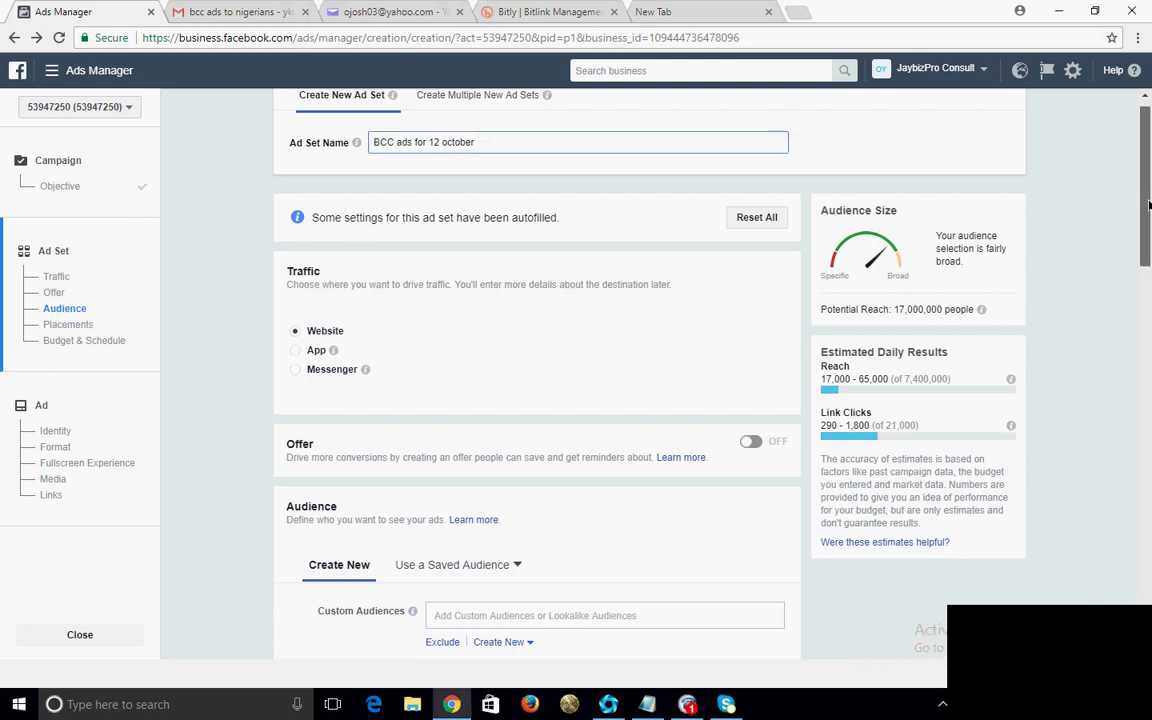
scroll(1149, 204, down, 1)
scroll(1149, 204, up, 1)
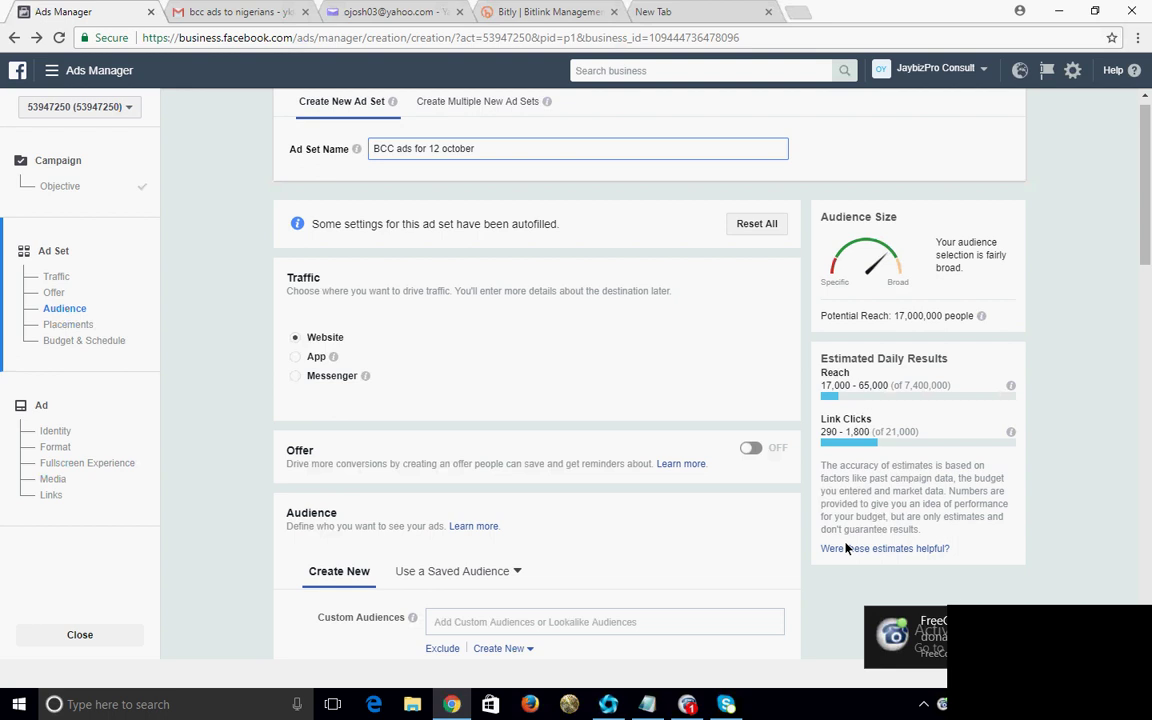
Complete the Notepad keywords: bitcoin, cryptocurrency, investments online, passive income, internet business
click(647, 704)
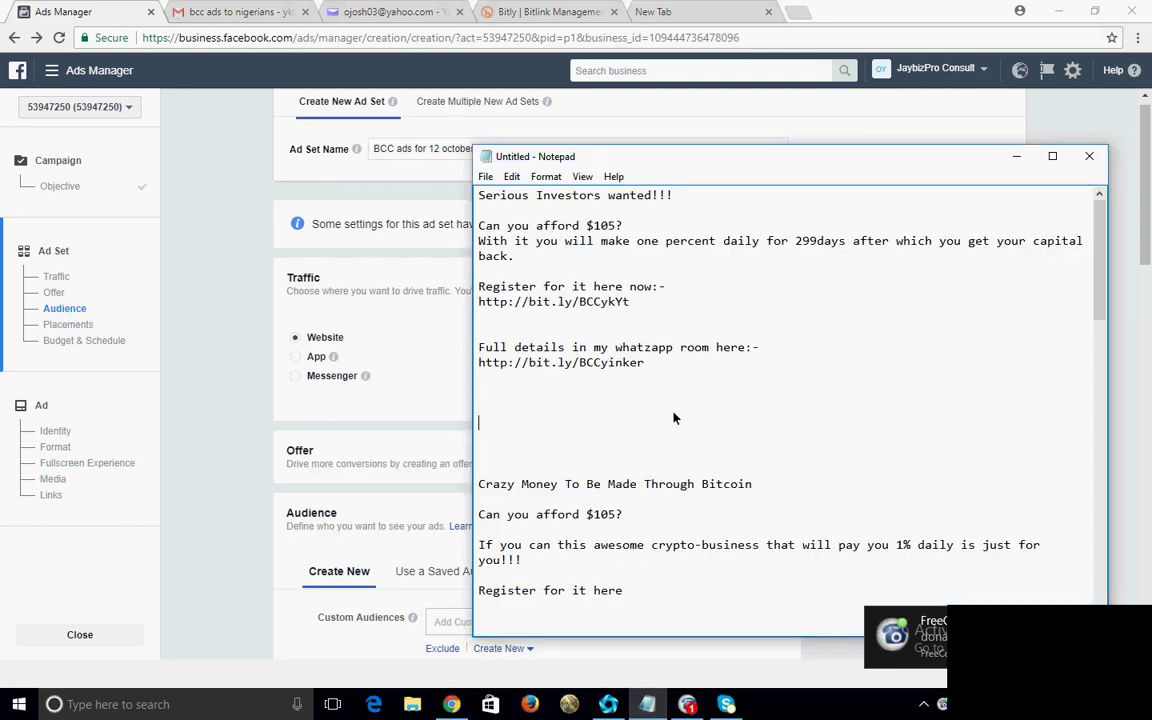
text(bitcoin, cryptocuren)
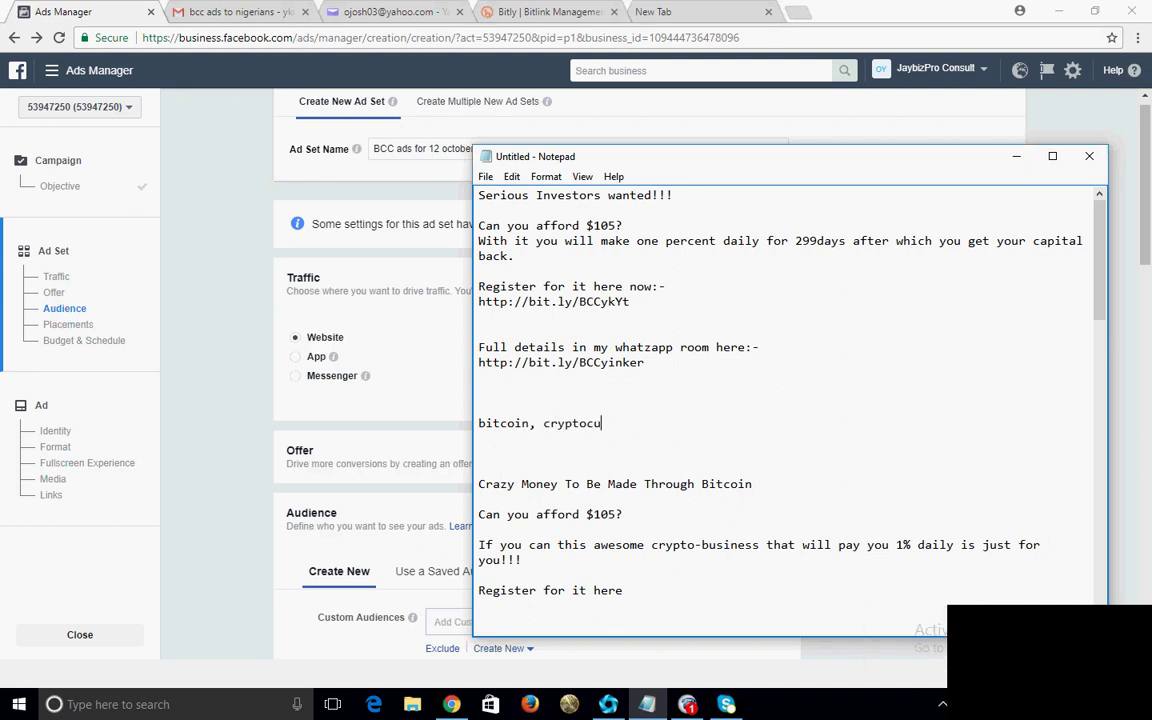
key(BackSpace)
text(ncy, investments onli)
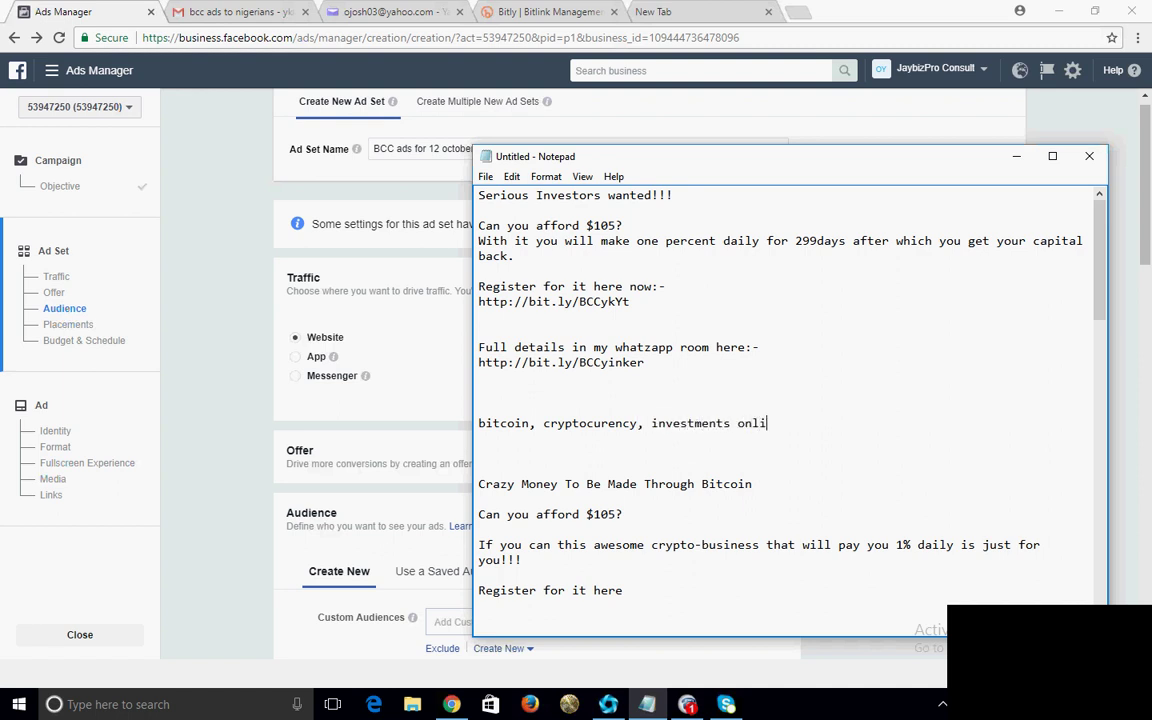
text(ne, passive)
key(BackSpace)
key(BackSpace)
key(BackSpace)
text(ce income, in)
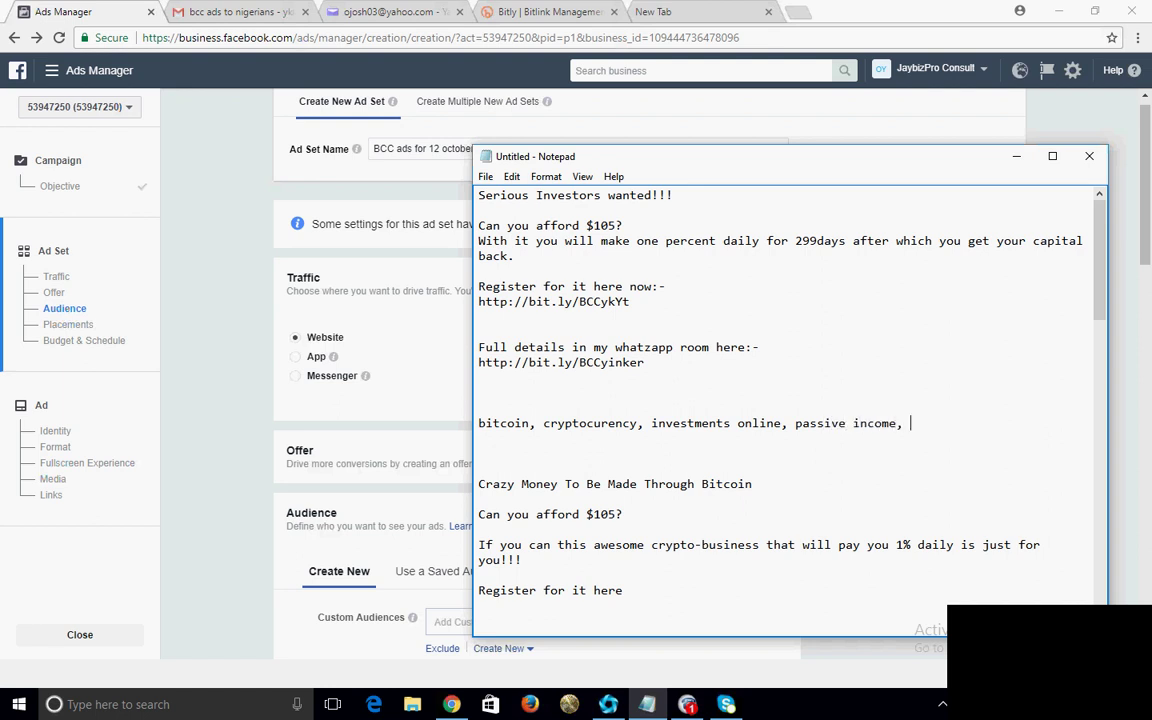
text(ternet business)
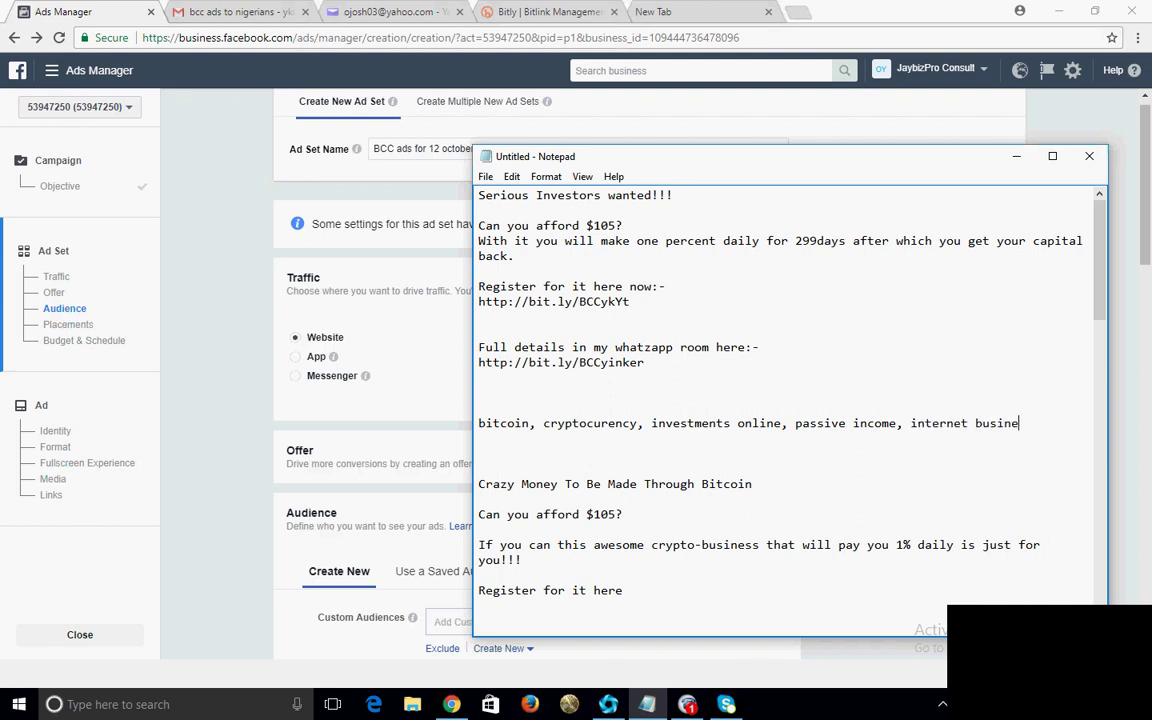
Add the line 'tooth aches, solving teething issues etc...' and return to the ad set form
key(Return)
key(Return)
key(Return)
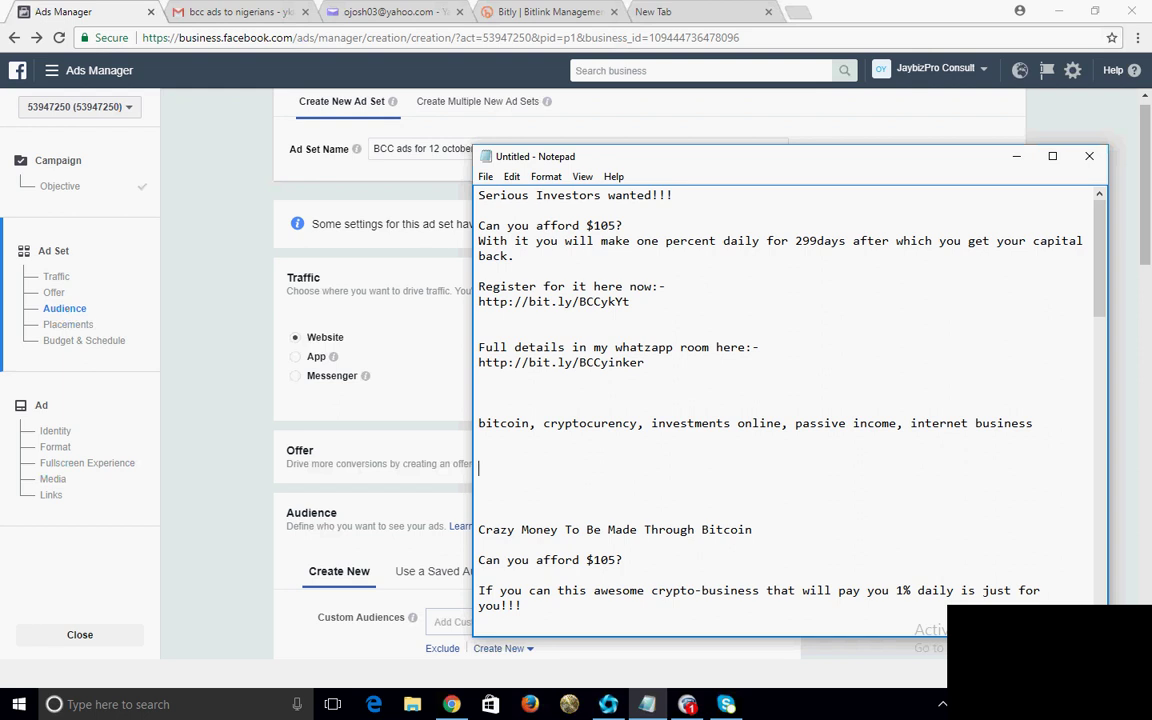
text(tooth aches, solving )
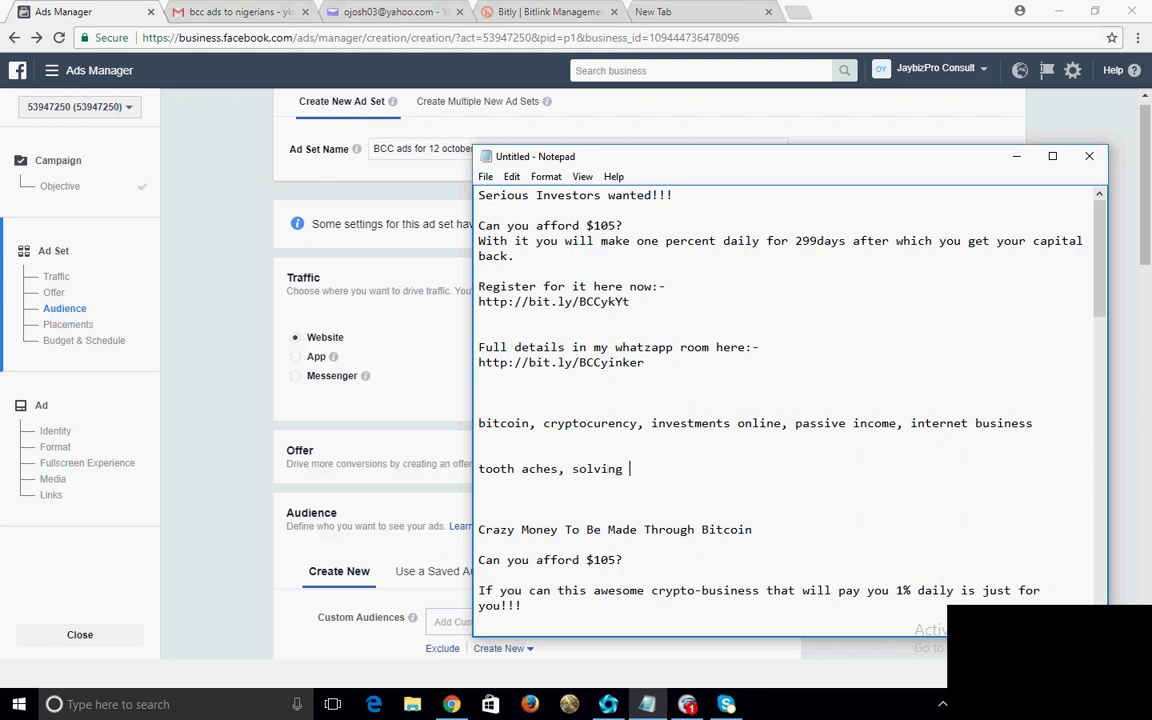
text(teething issues etc...)
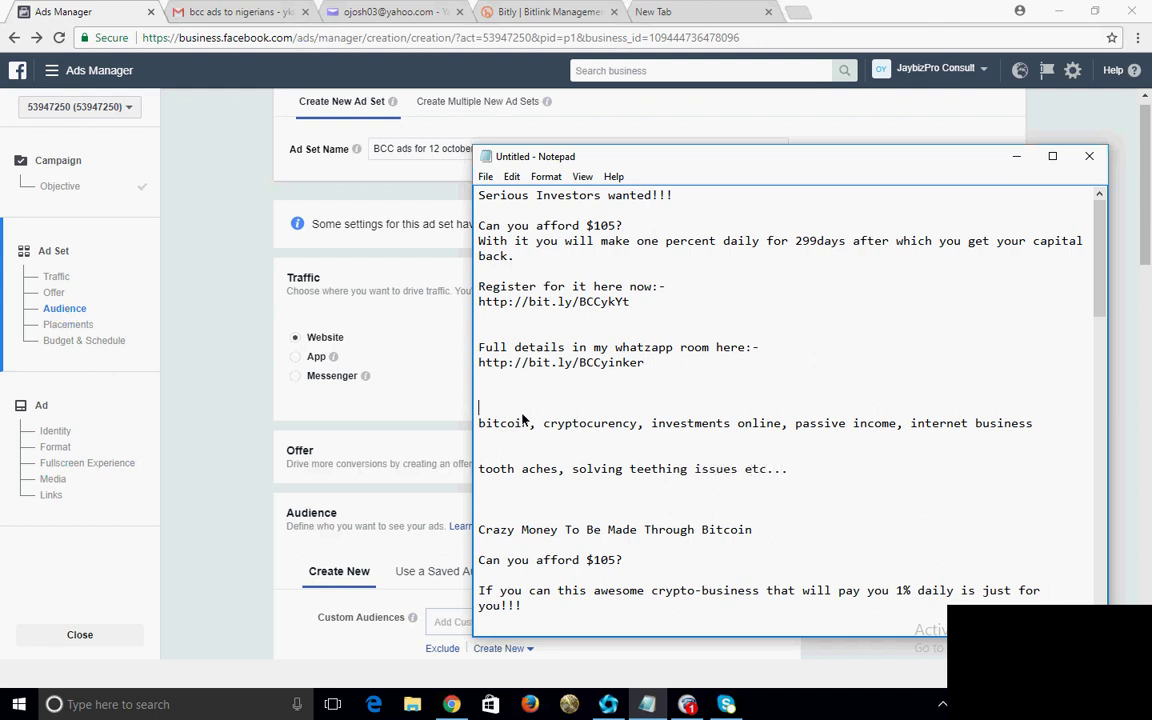
click(219, 333)
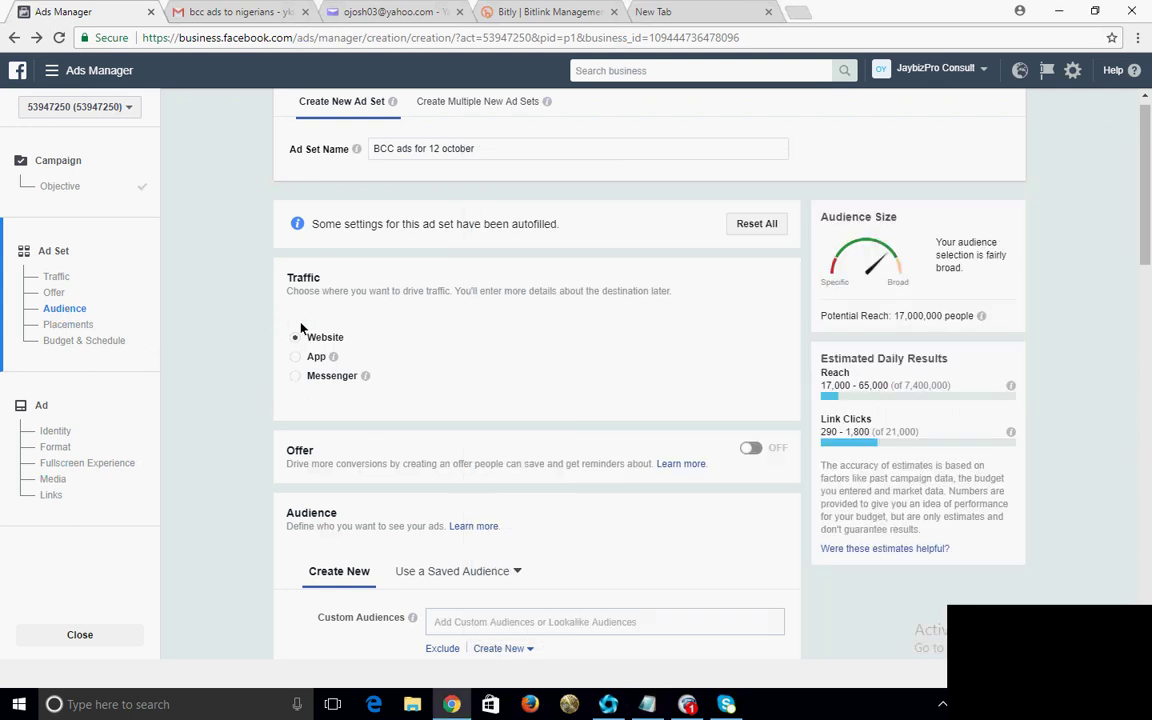
drag(1146, 200, 1149, 226)
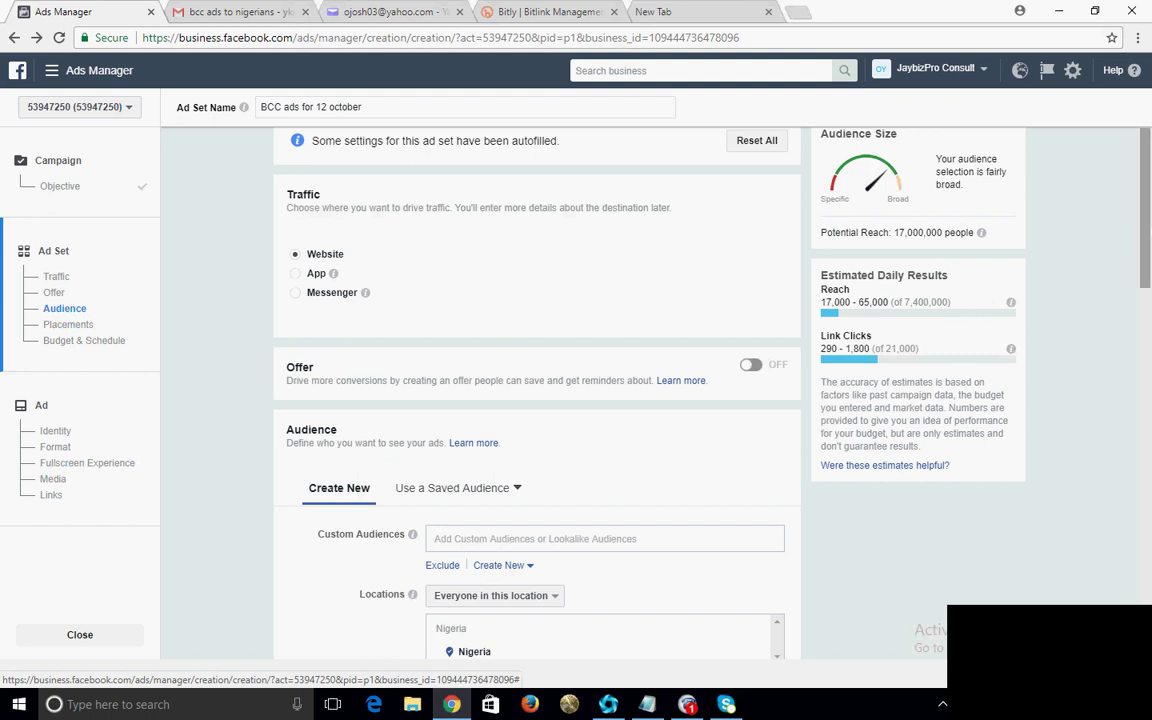
scroll(969, 309, down, 3)
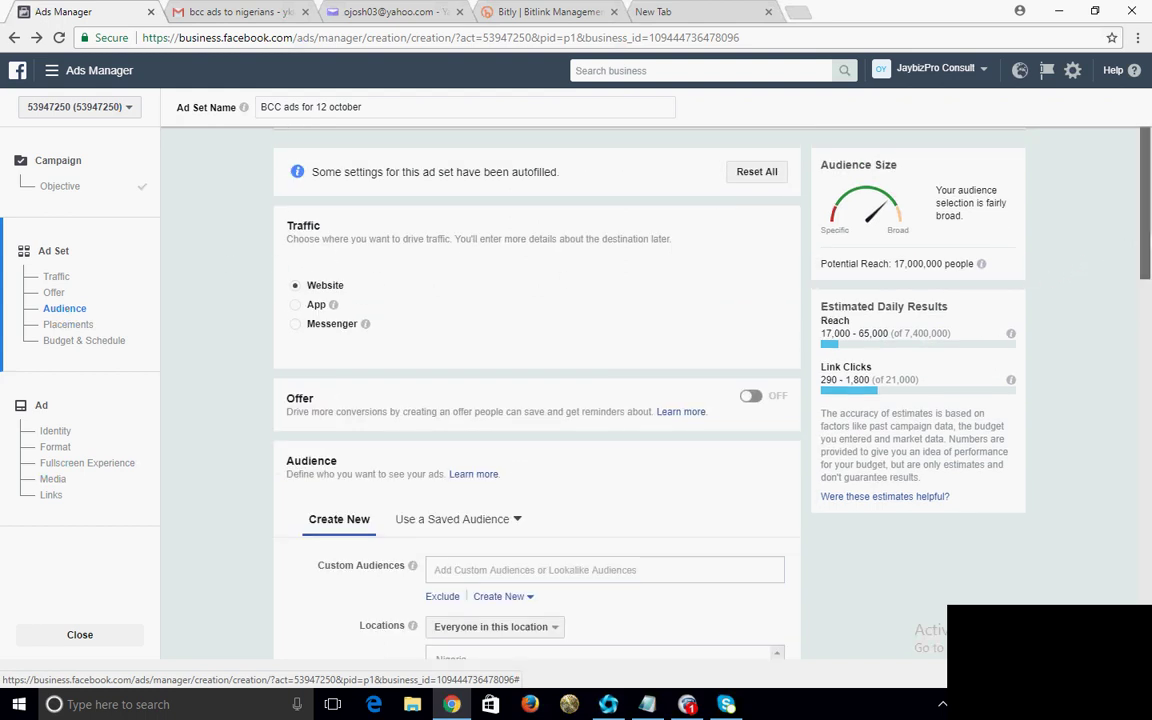
scroll(1068, 277, down, 3)
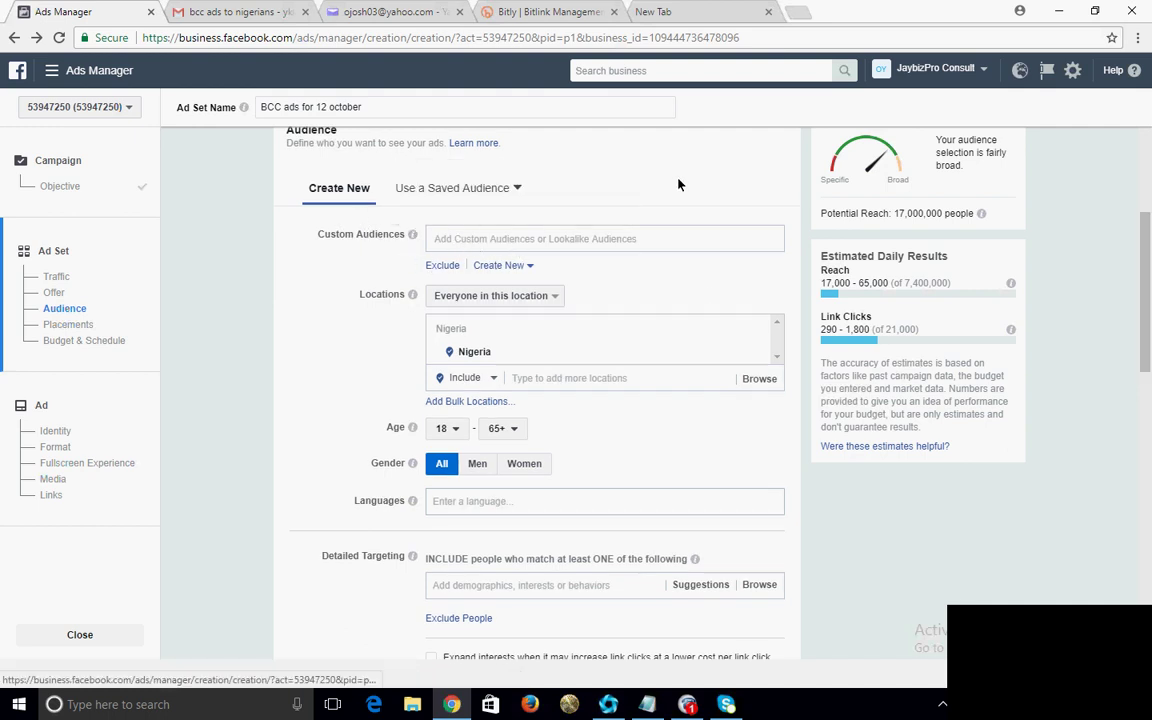
click(511, 189)
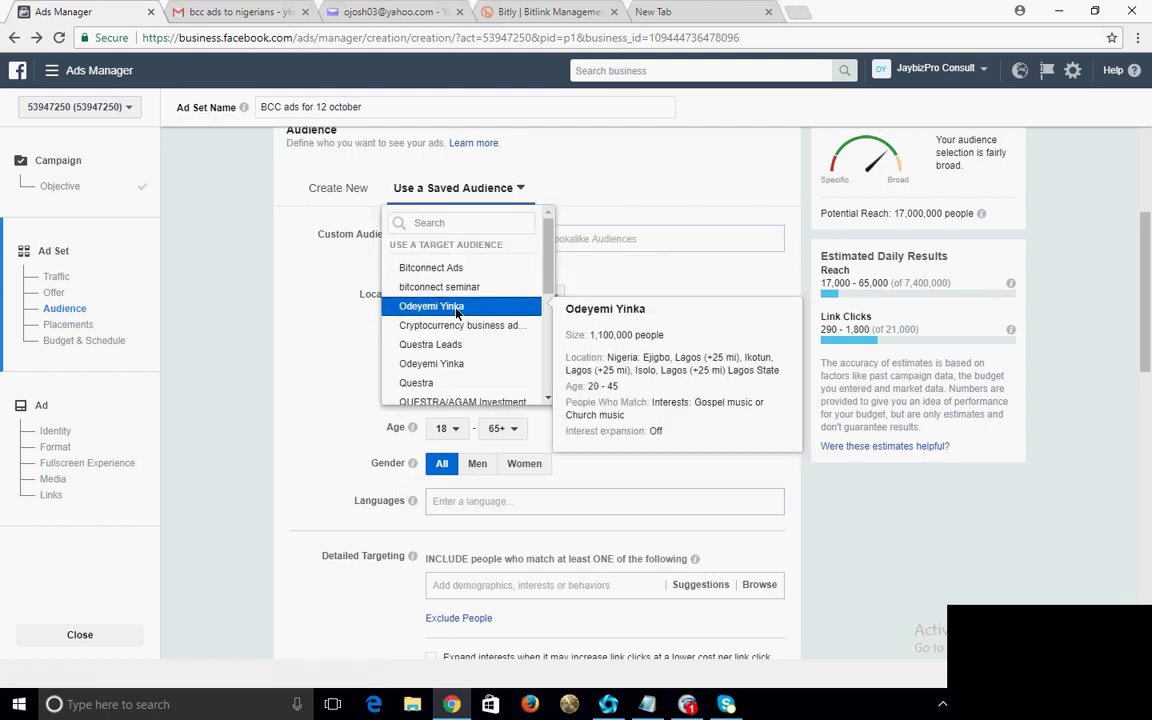
mouse_move(480, 335)
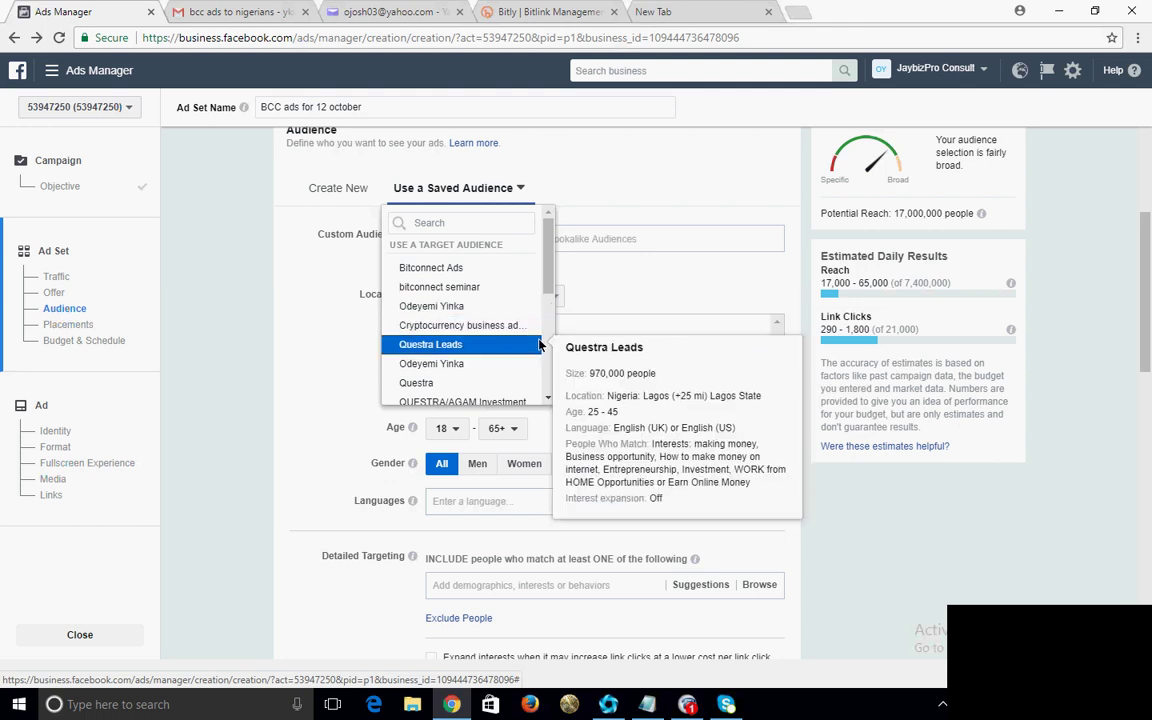
click(716, 274)
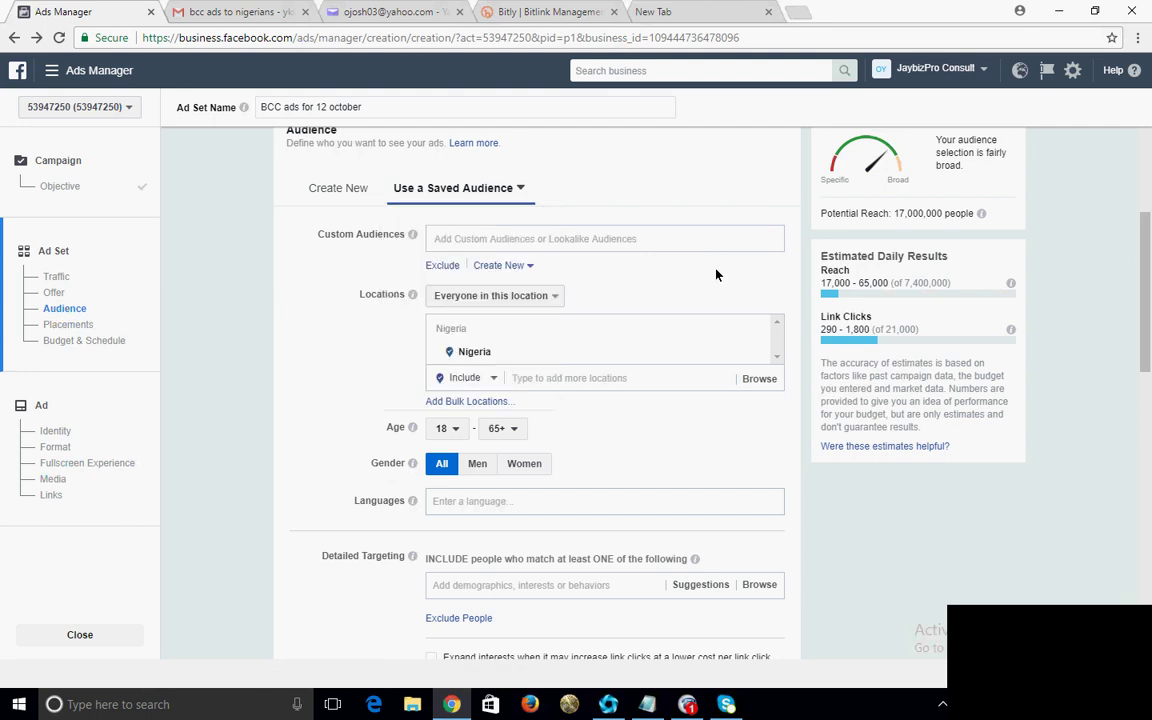
click(470, 240)
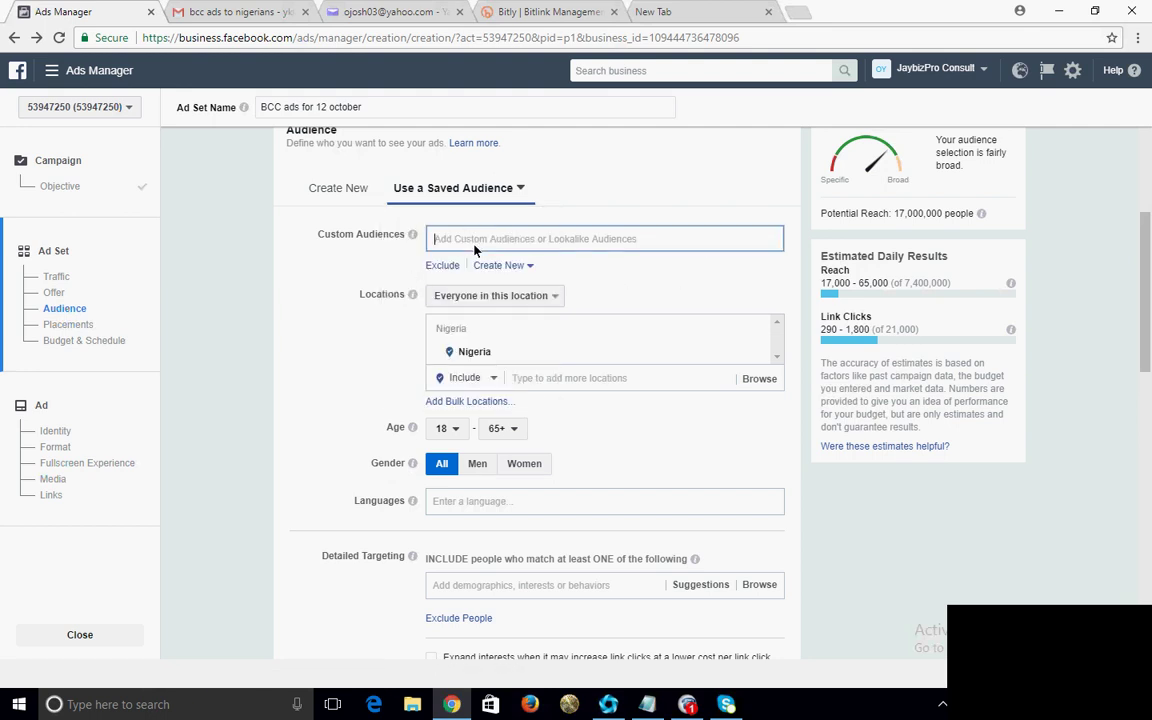
text(bcc o)
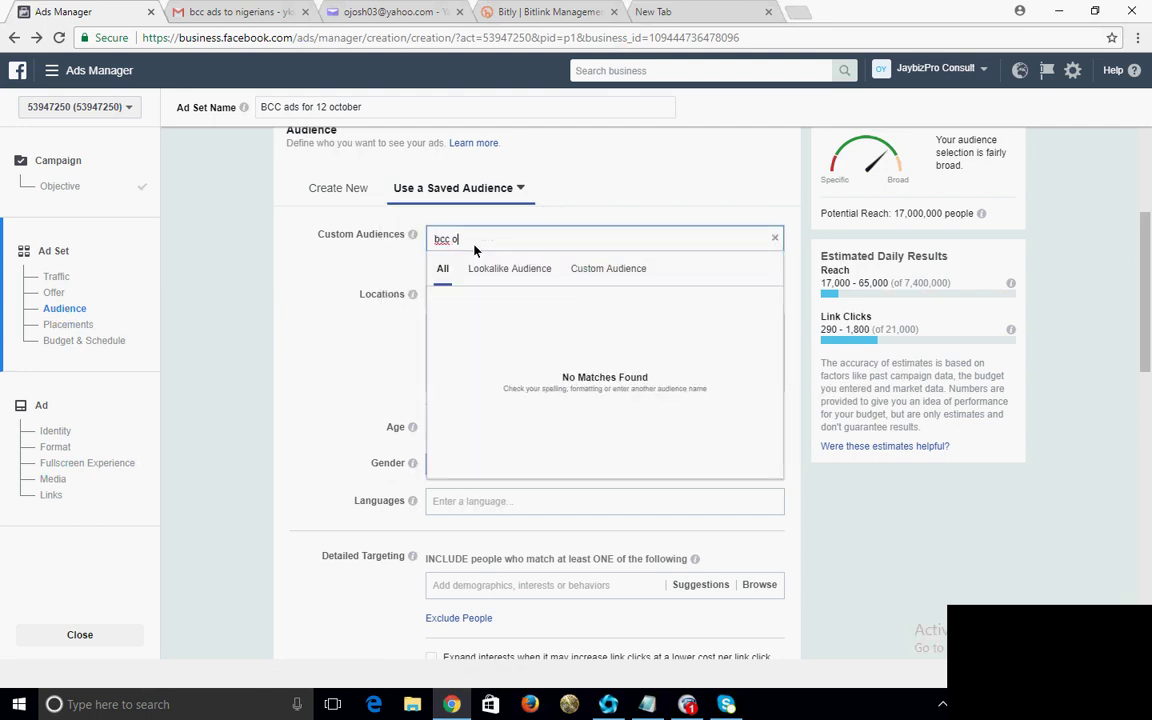
text(ct 12 ads)
click(334, 266)
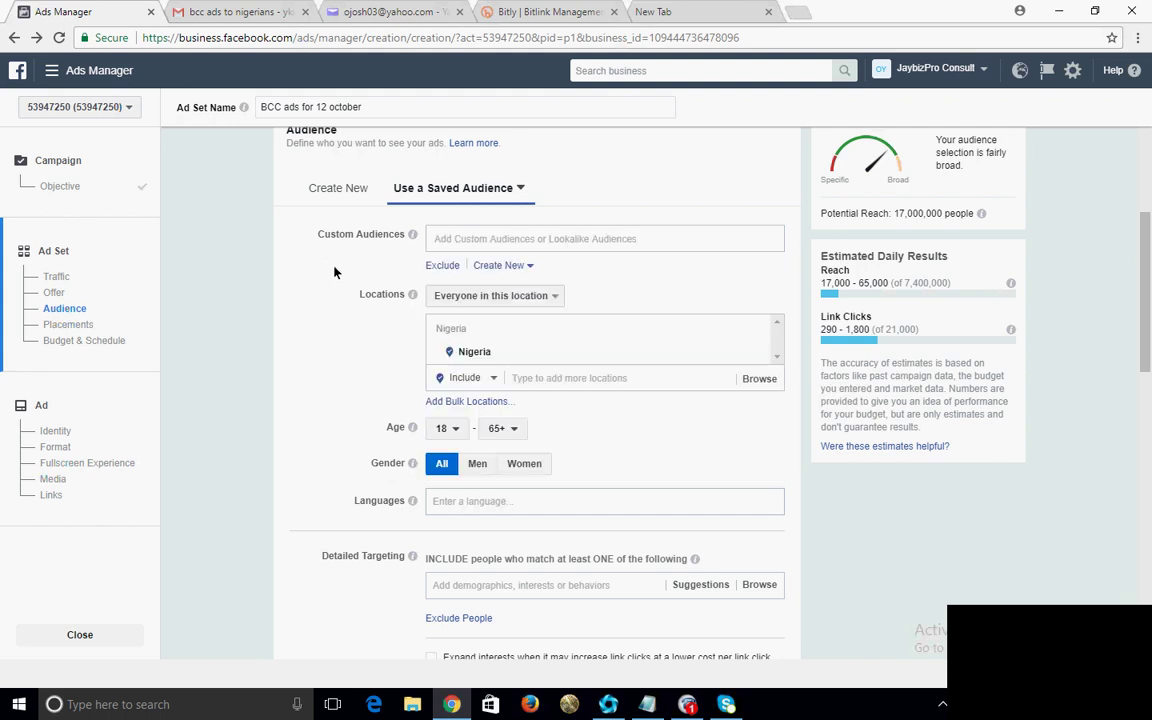
click(545, 298)
click(545, 300)
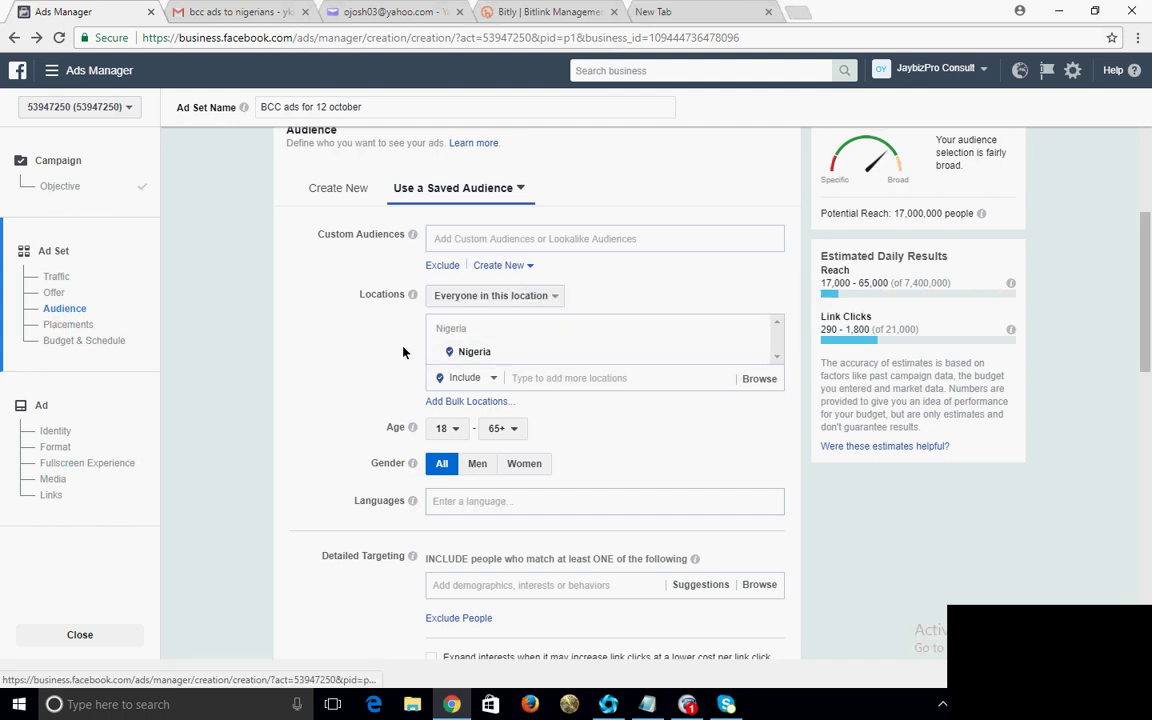
Set the target locations to Lagos, Port Harcourt, Abuja and Ibadan instead of Nigeria
click(626, 379)
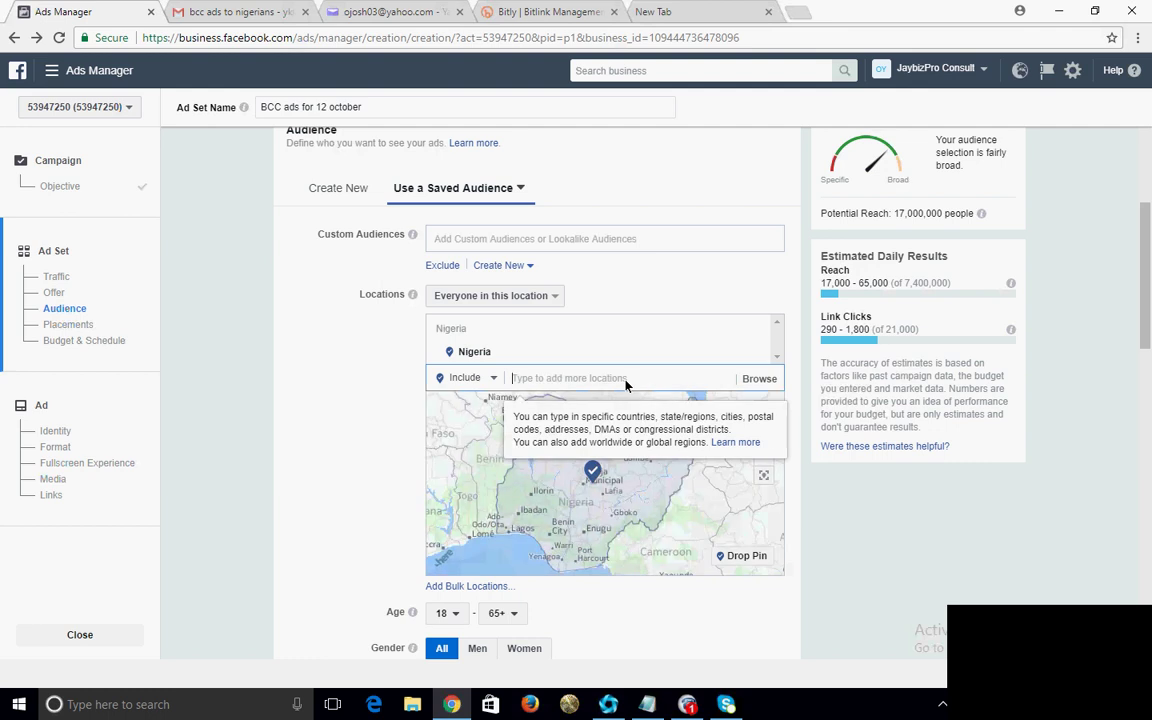
text(Lagos)
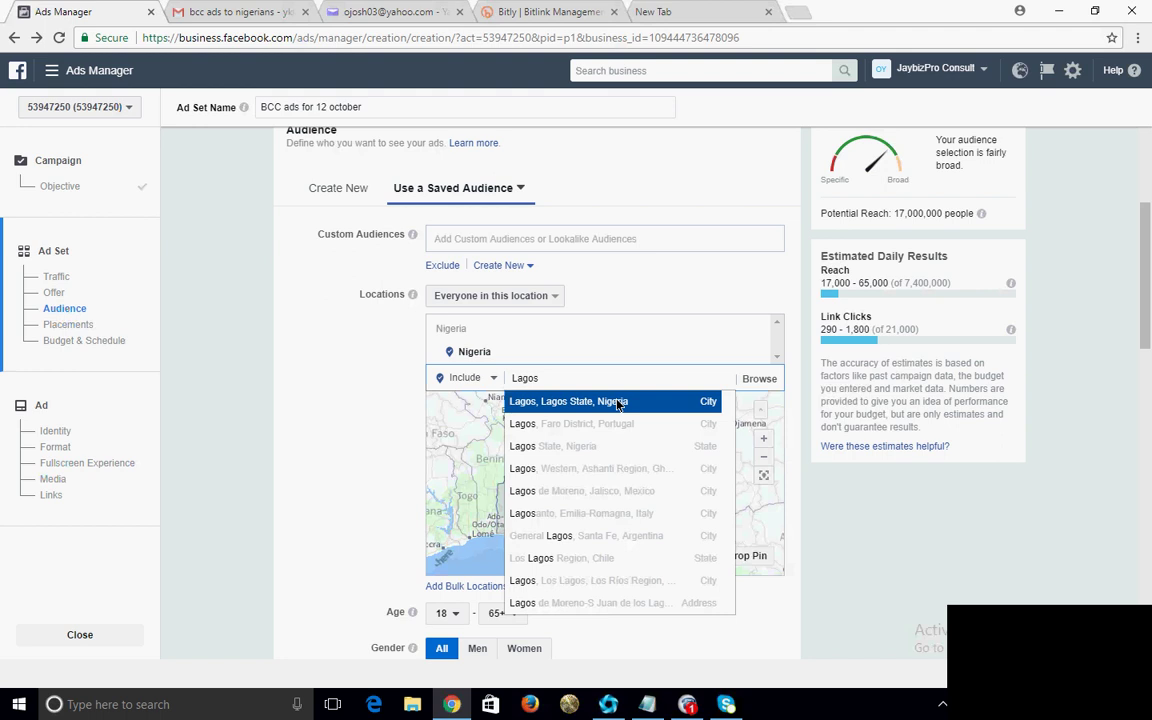
click(617, 404)
text(Port)
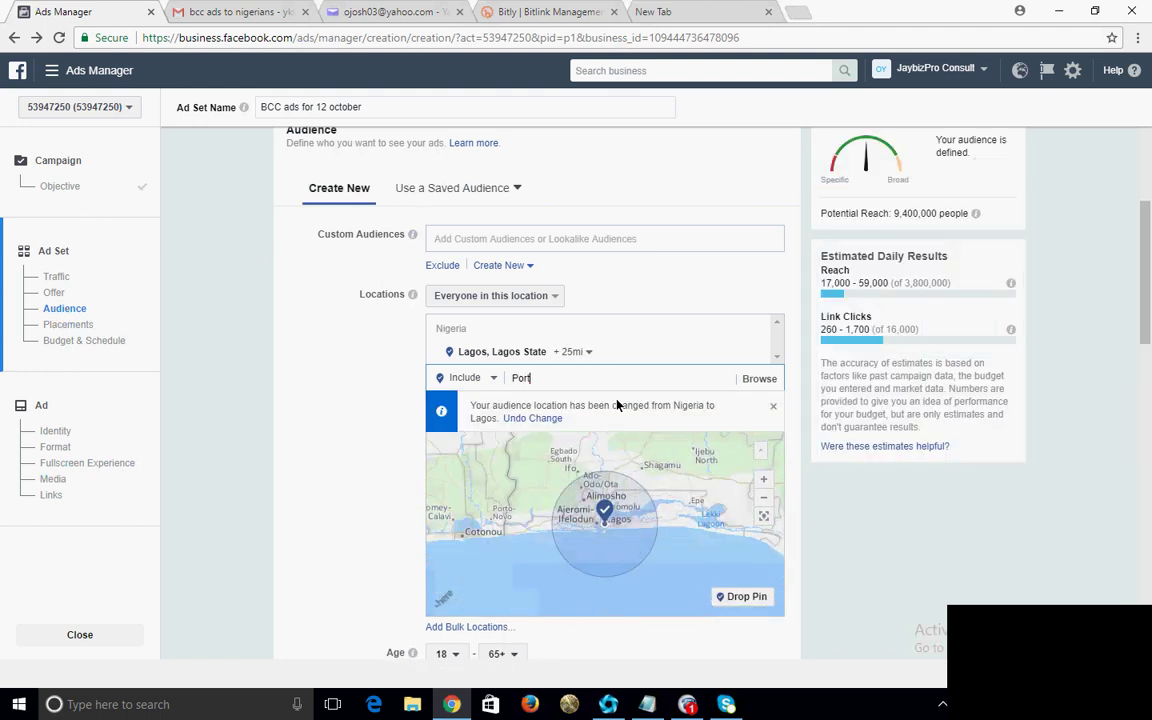
click(584, 399)
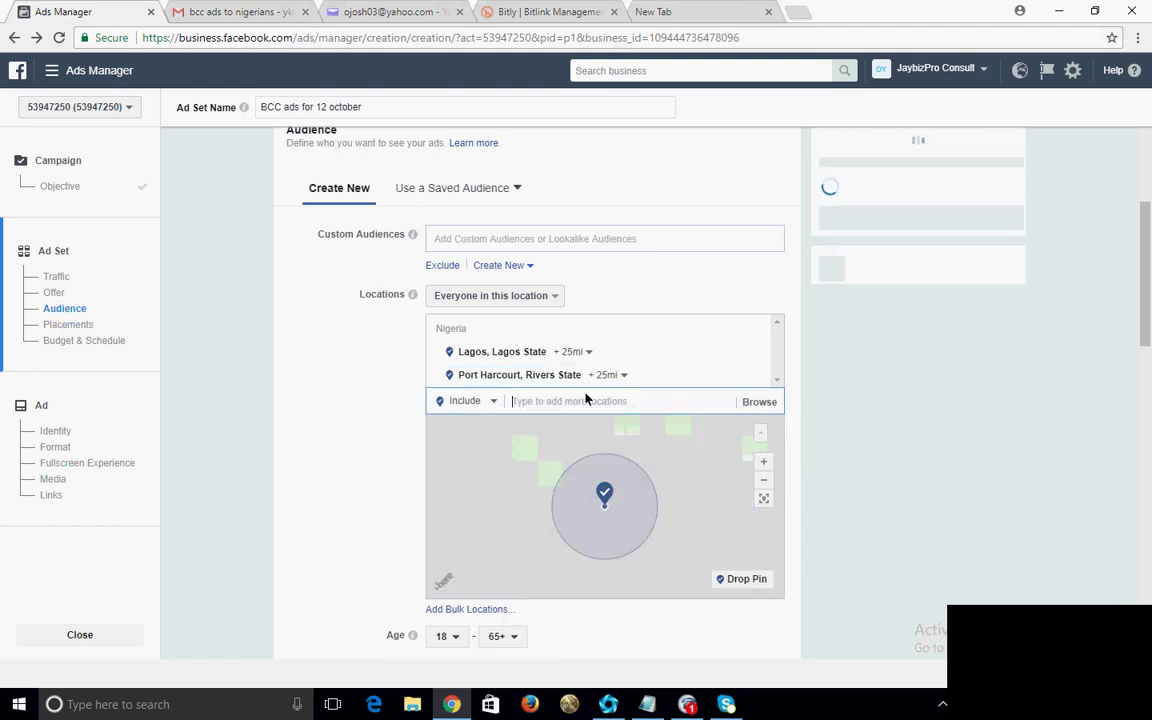
text(Abuja)
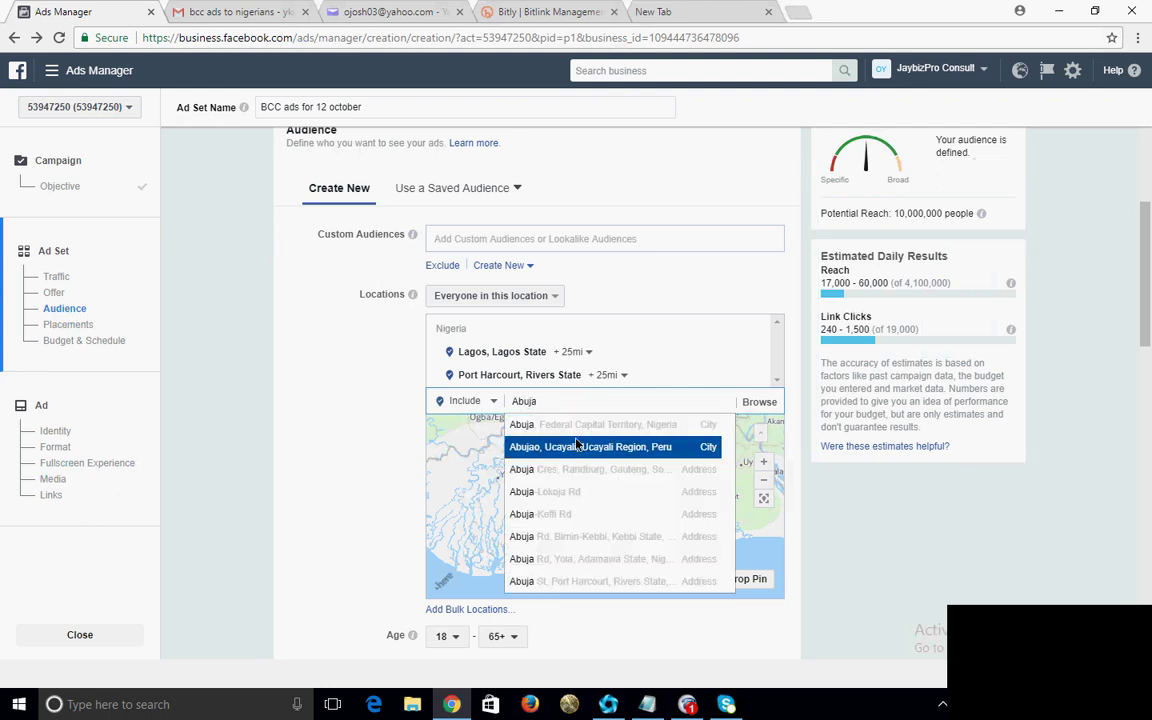
click(606, 424)
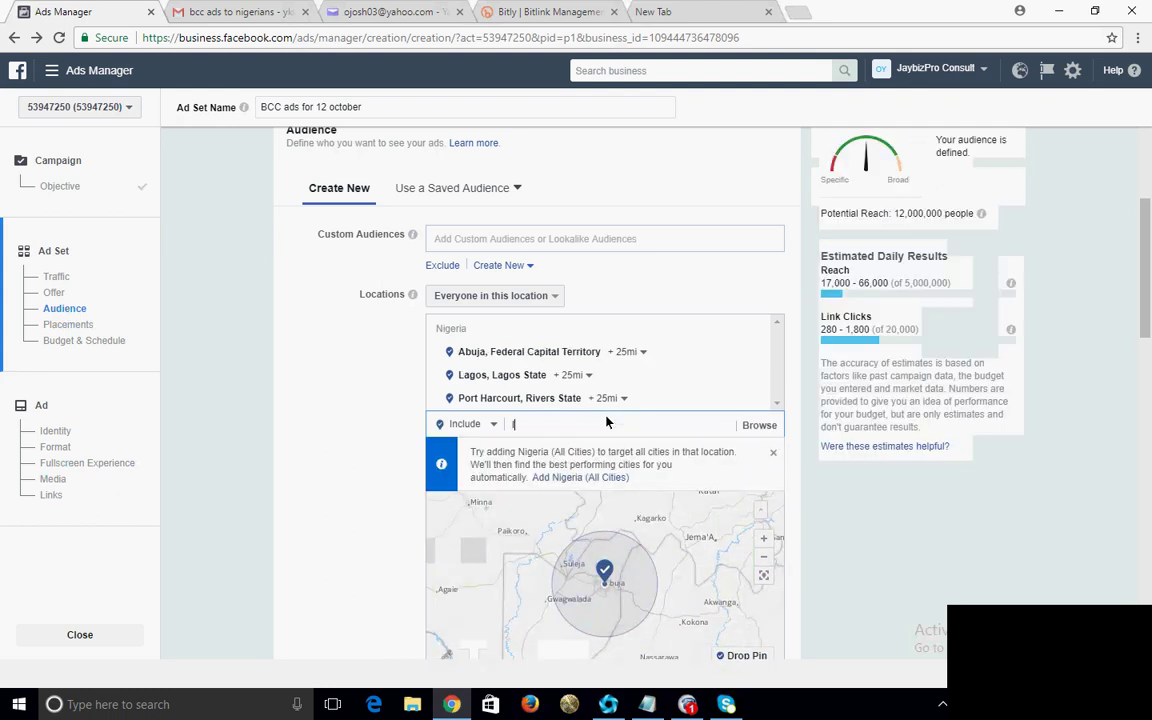
text(Ibadan)
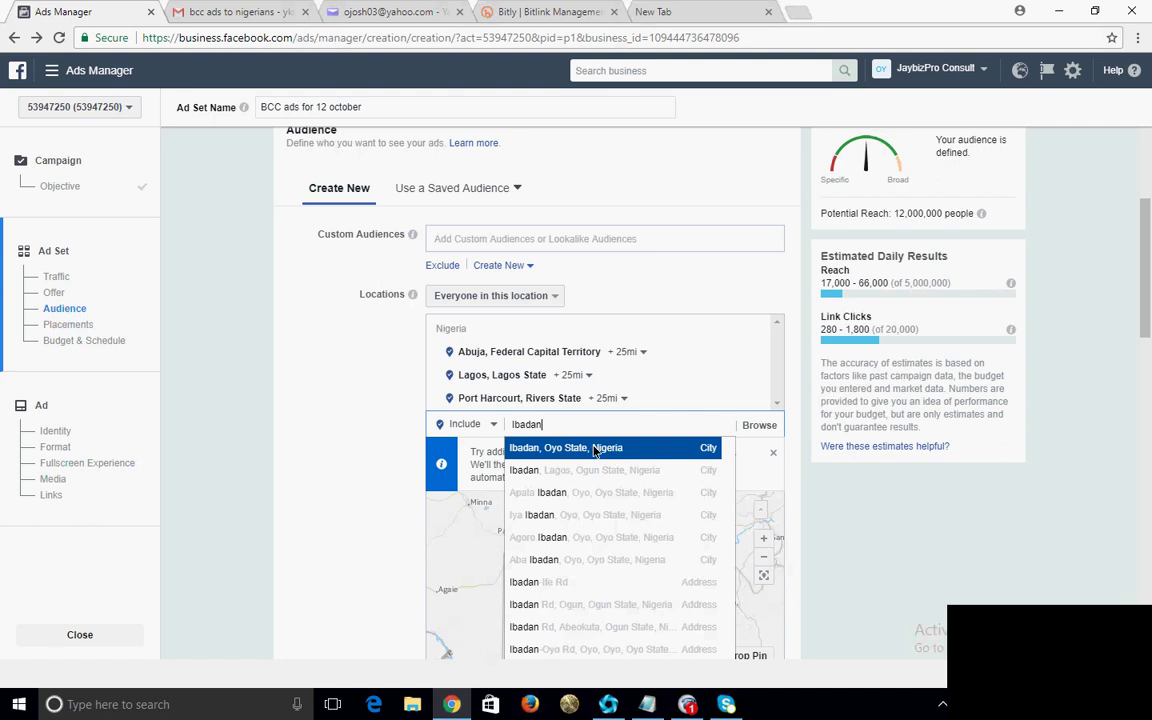
click(600, 448)
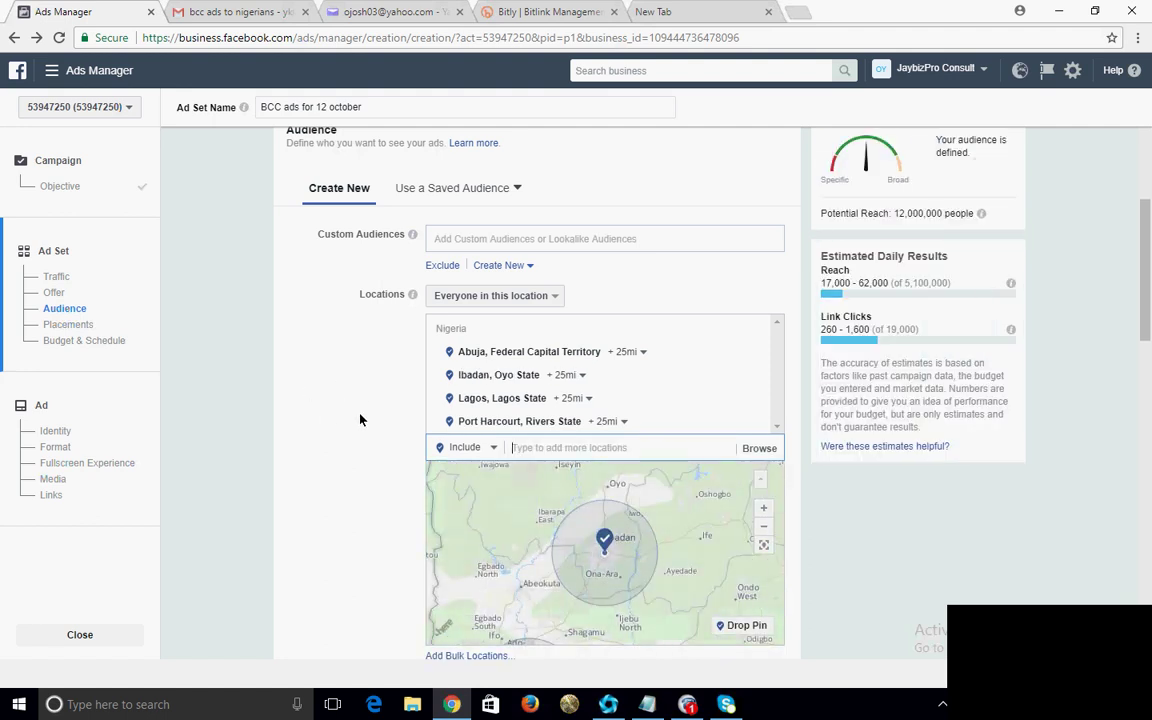
scroll(1148, 256, down, 1)
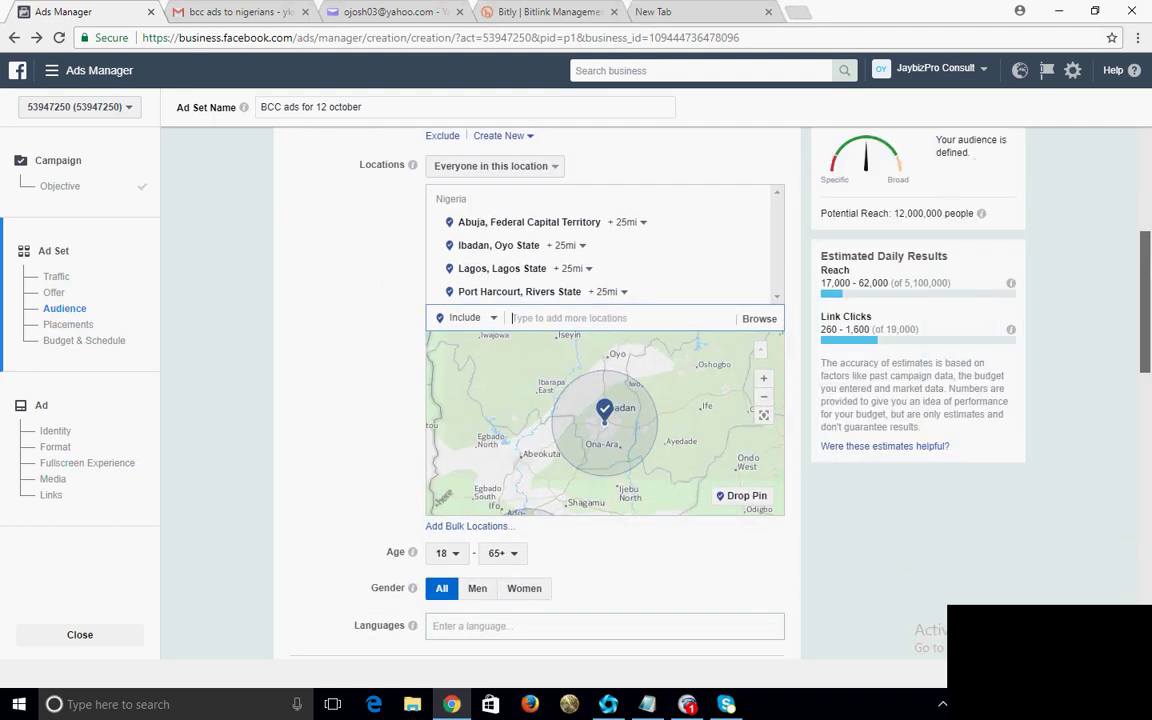
drag(1148, 256, 1150, 296)
scroll(650, 380, down, 1)
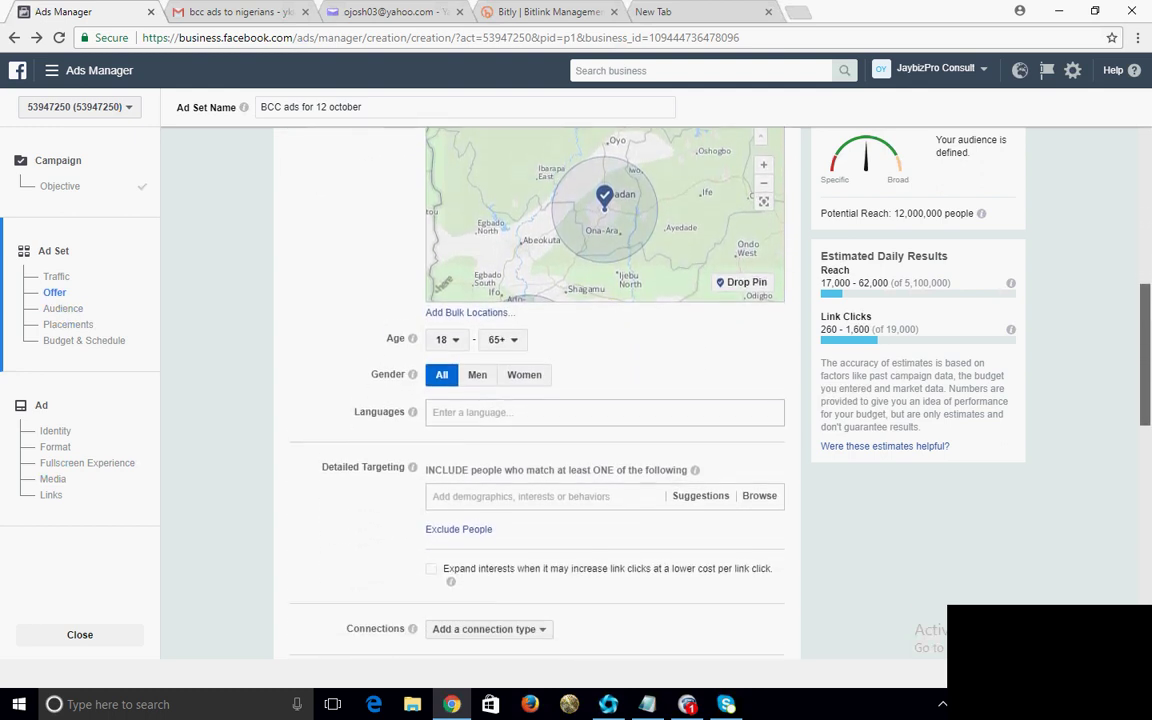
Set the audience age range to minimum 25 and maximum 45
click(441, 323)
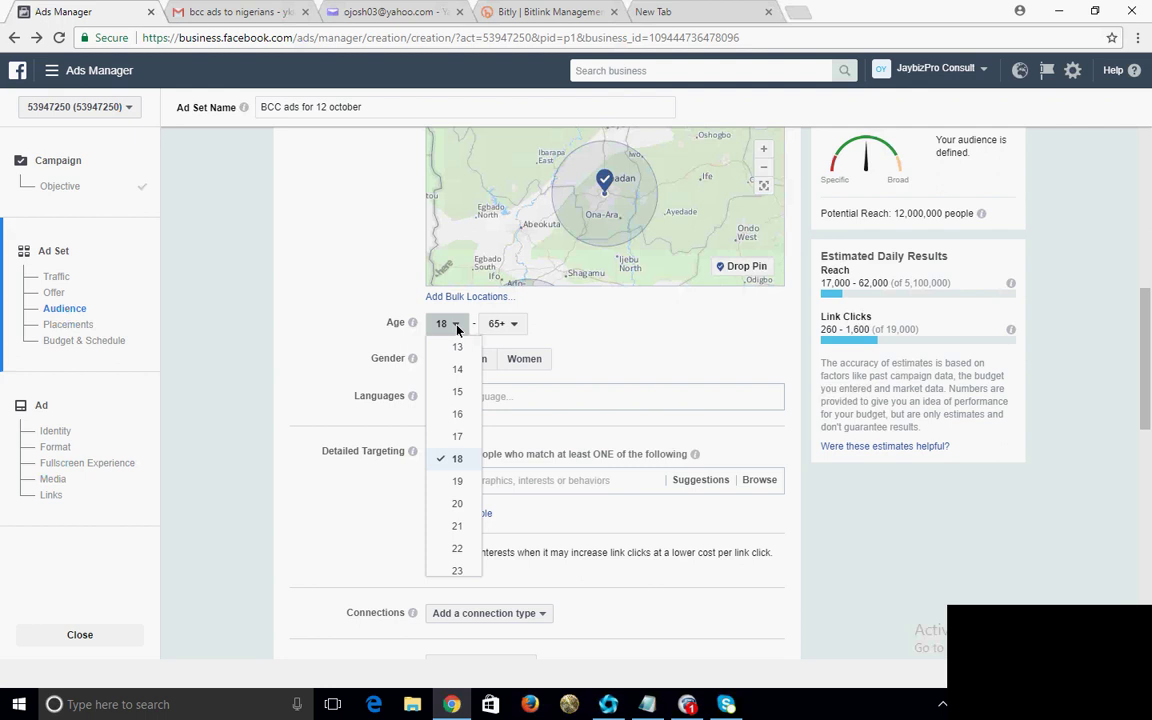
drag(474, 385, 477, 428)
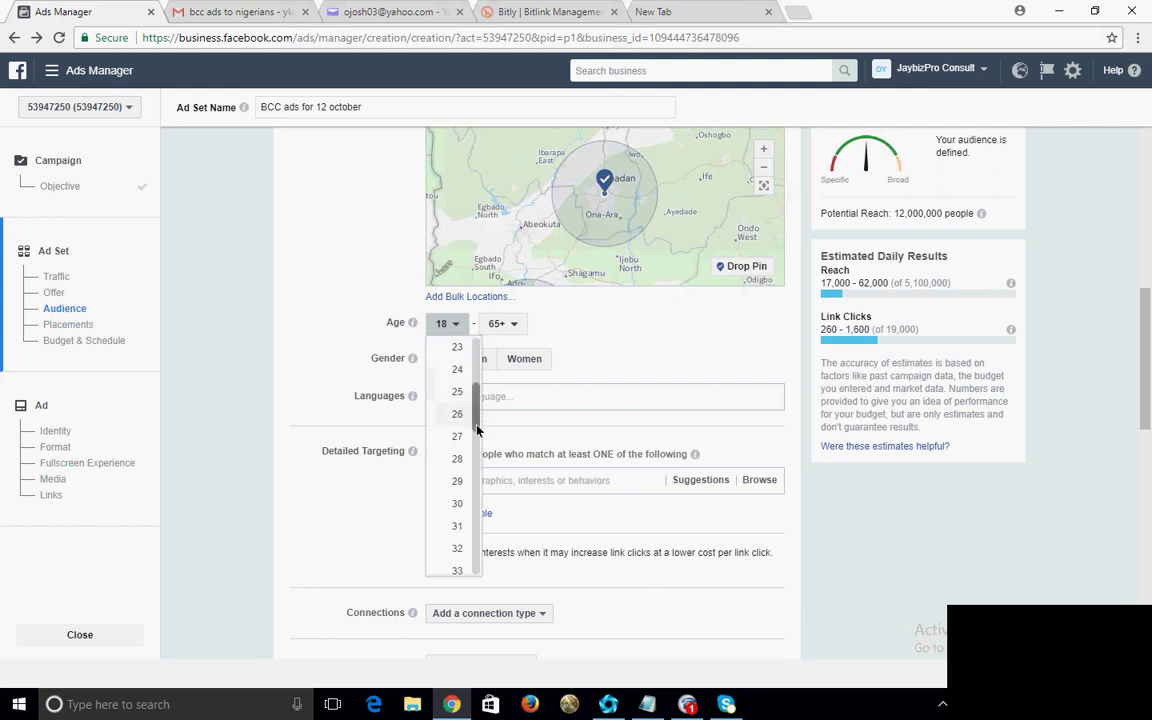
scroll(453, 411, up, 1)
click(453, 410)
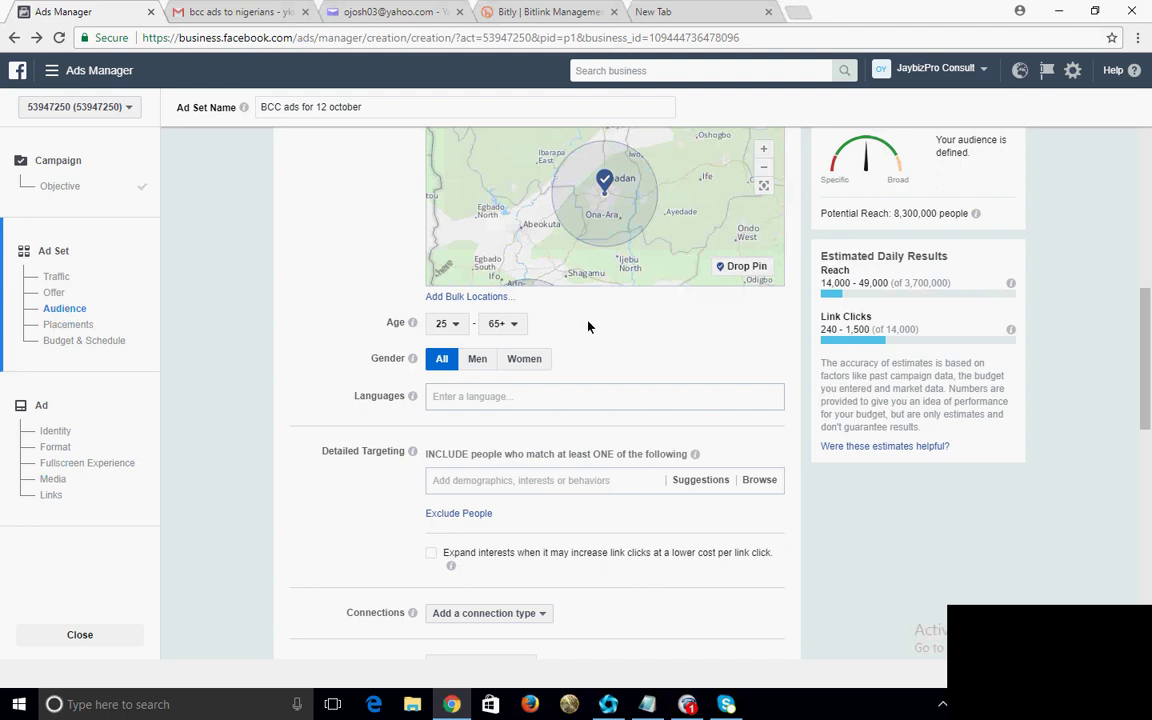
click(513, 324)
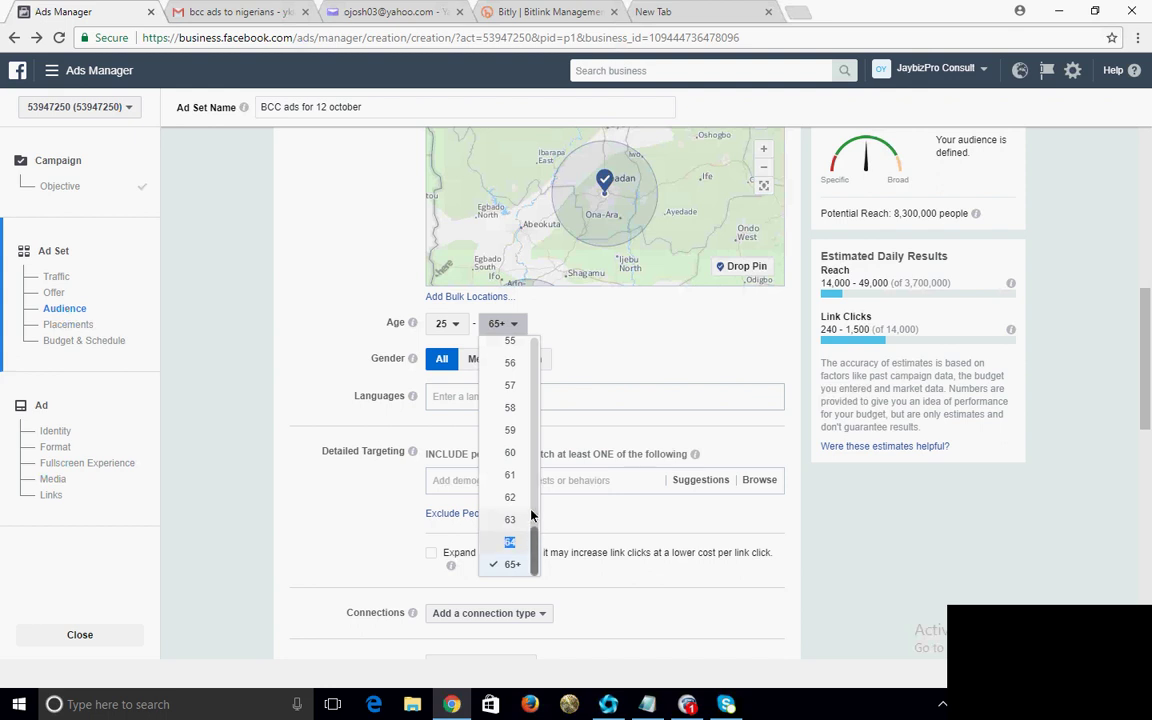
drag(531, 541, 538, 472)
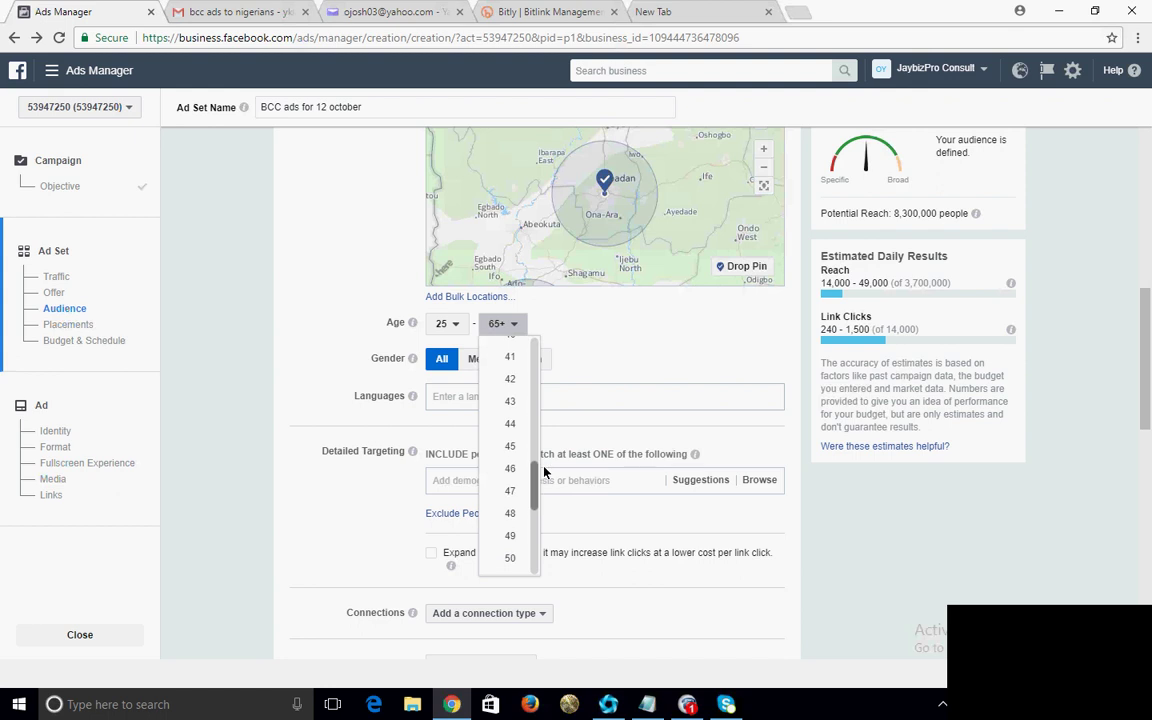
click(512, 446)
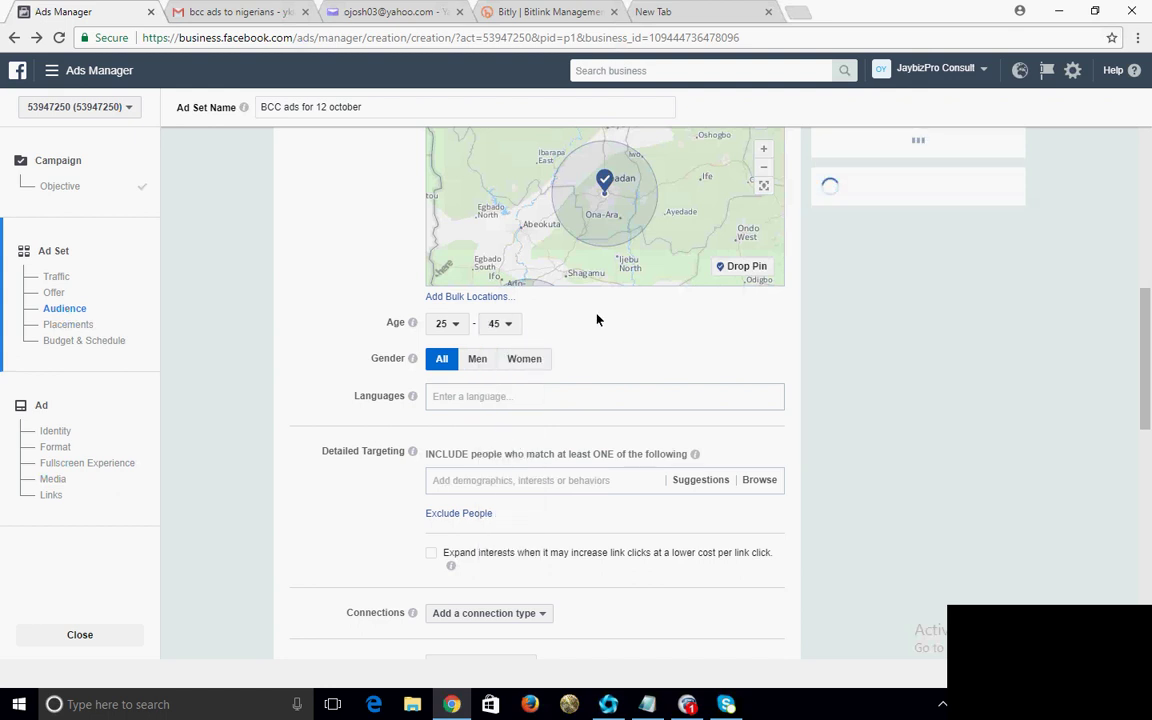
drag(1147, 343, 1150, 377)
Add English (All) as the audience language
click(540, 261)
text(Eng)
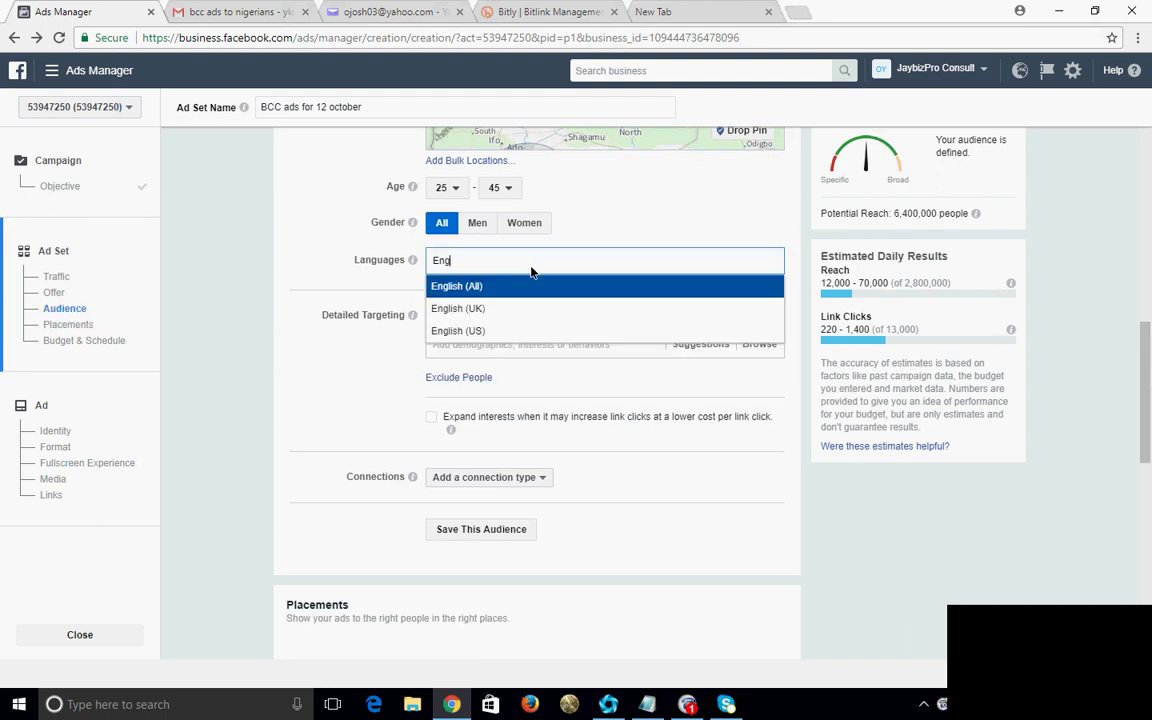
click(492, 287)
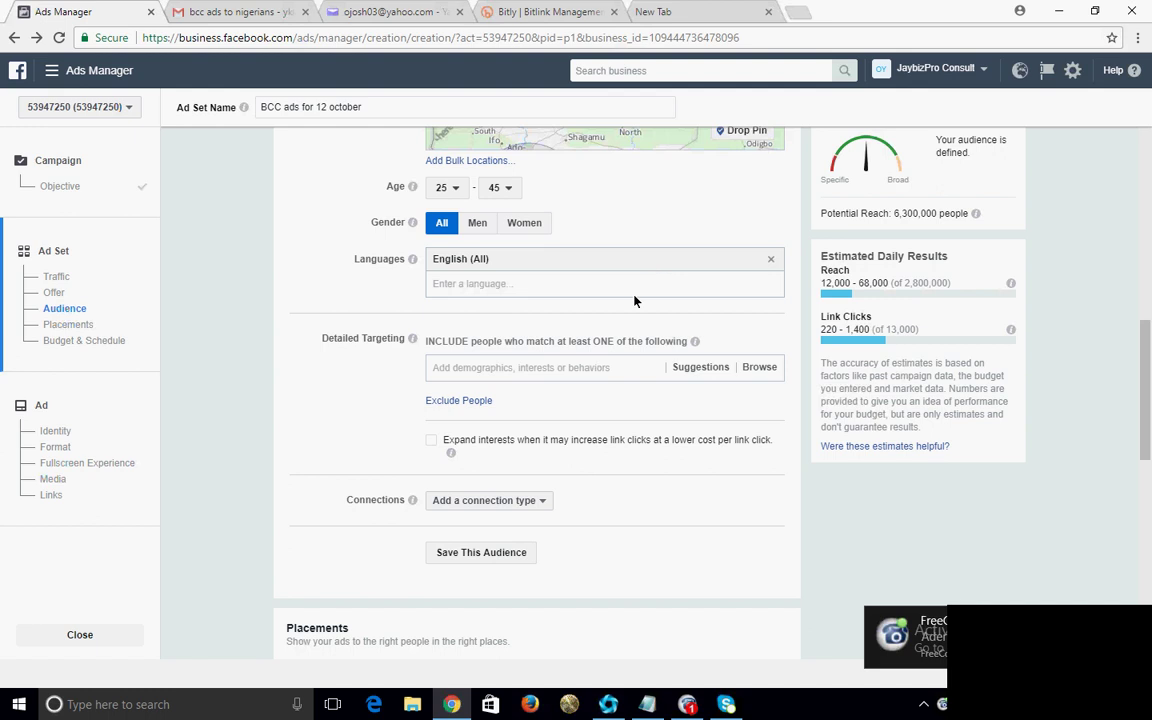
Bring up the Suggestions list in the Detailed Targeting box
click(470, 374)
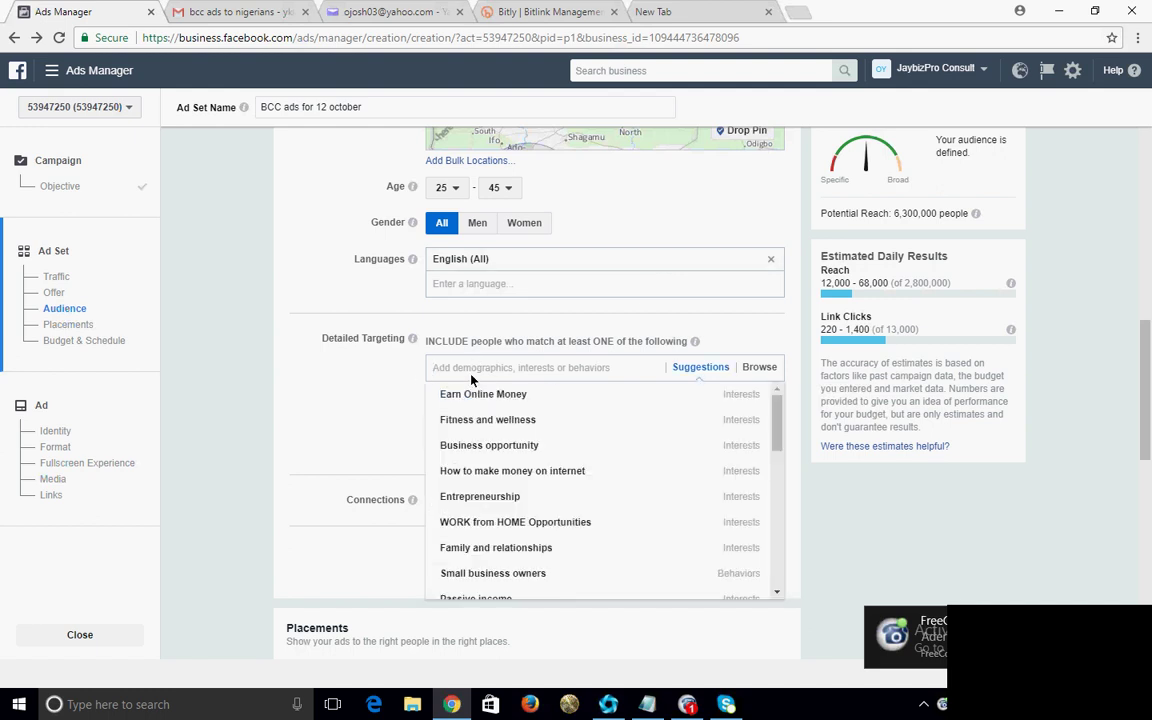
scroll(759, 362, down, 1)
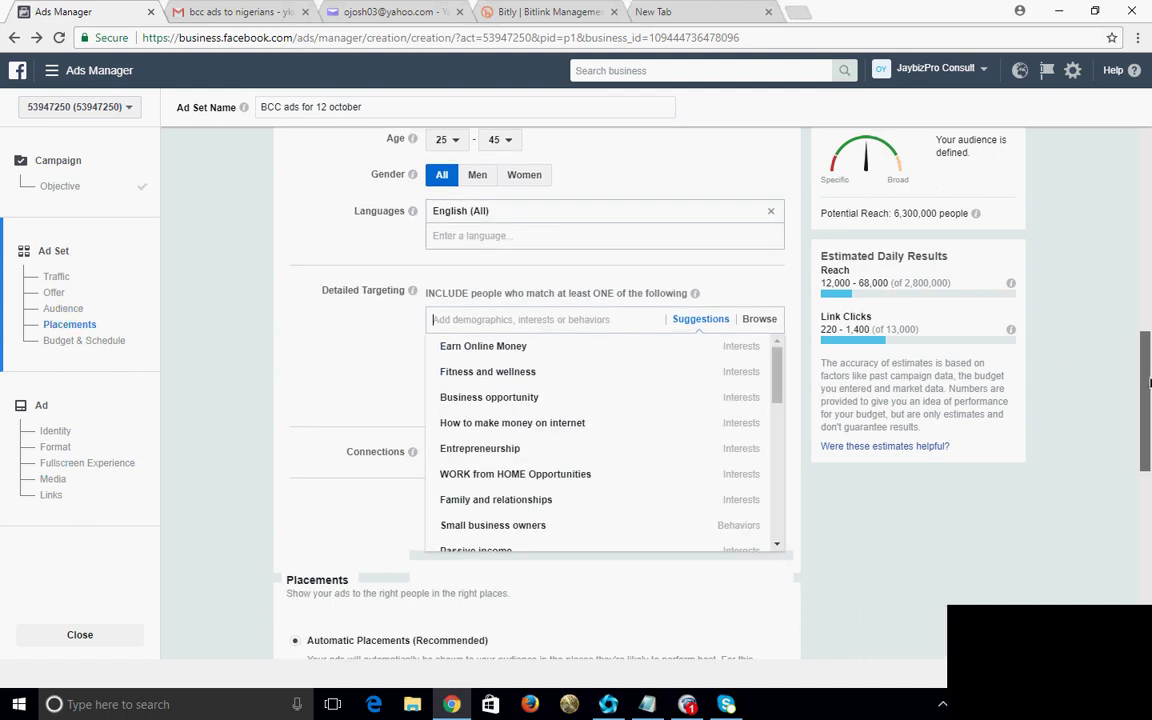
click(468, 281)
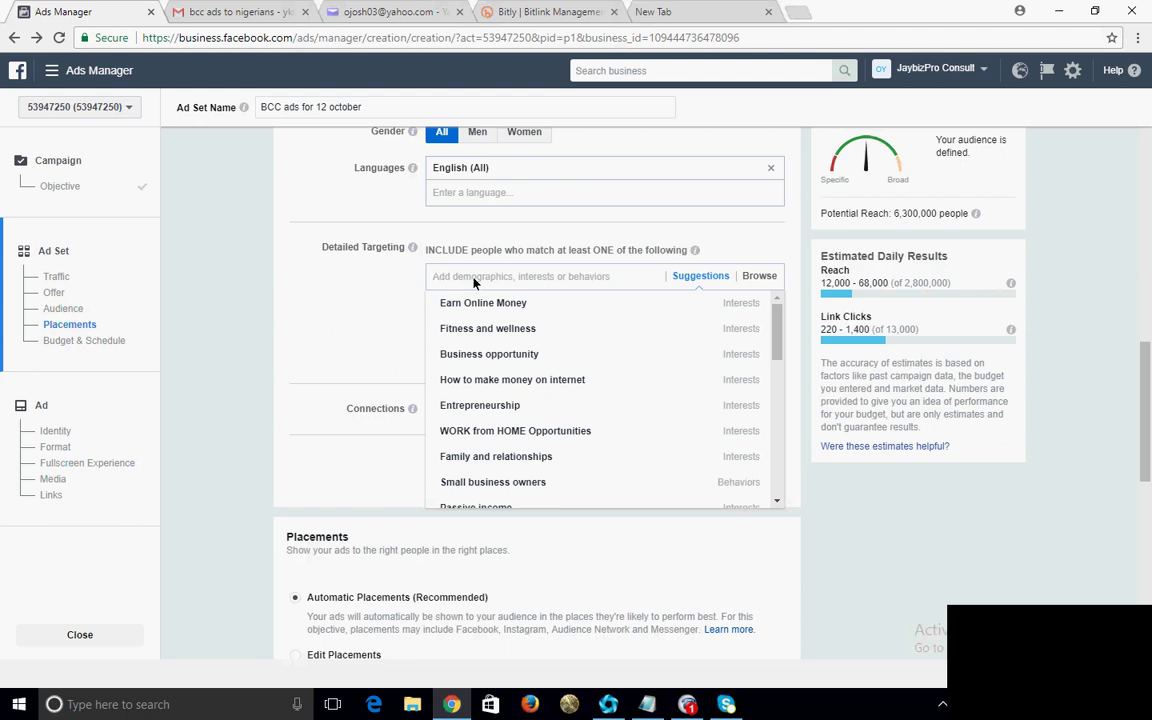
Add Earn Online Money, Bitcoin, Cryptocurrency and Passive income as targeted interests
mouse_move(445, 316)
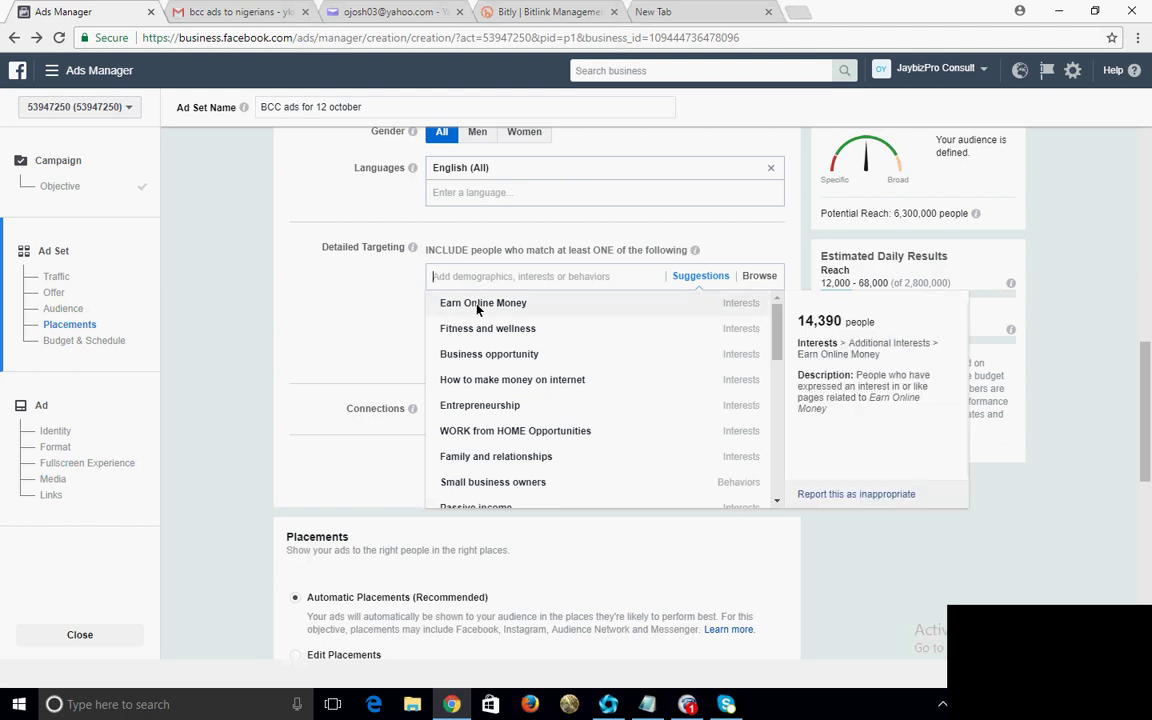
click(477, 304)
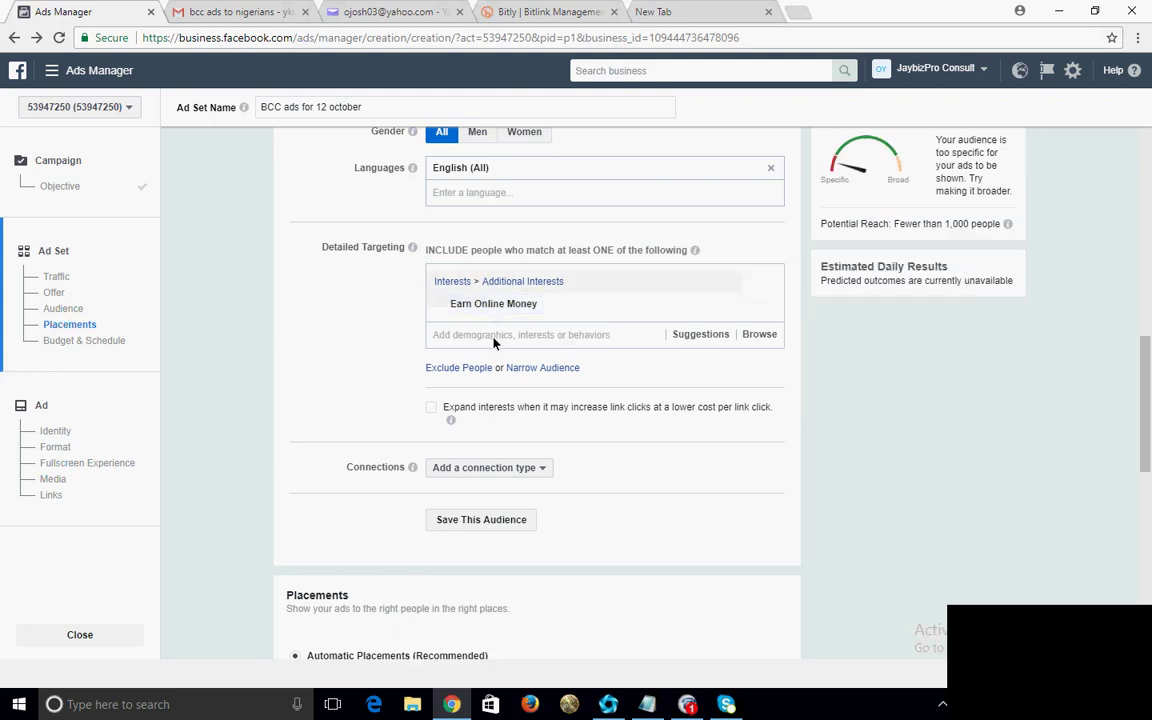
click(494, 338)
text(bitcoin)
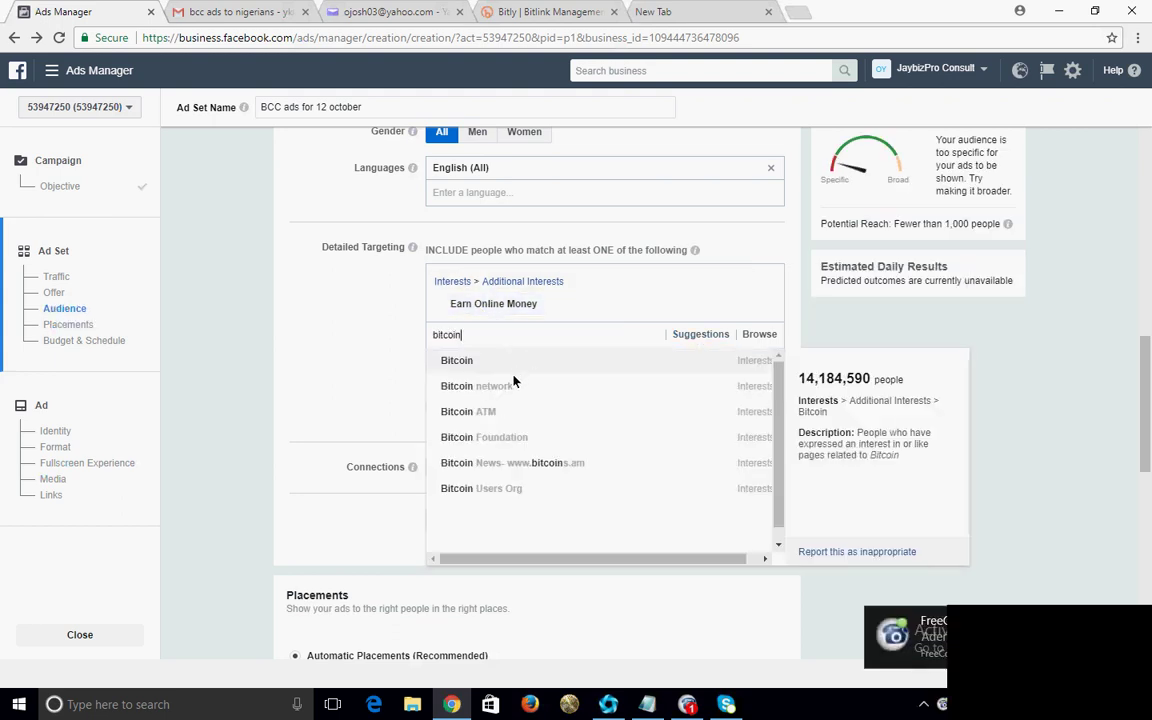
click(502, 362)
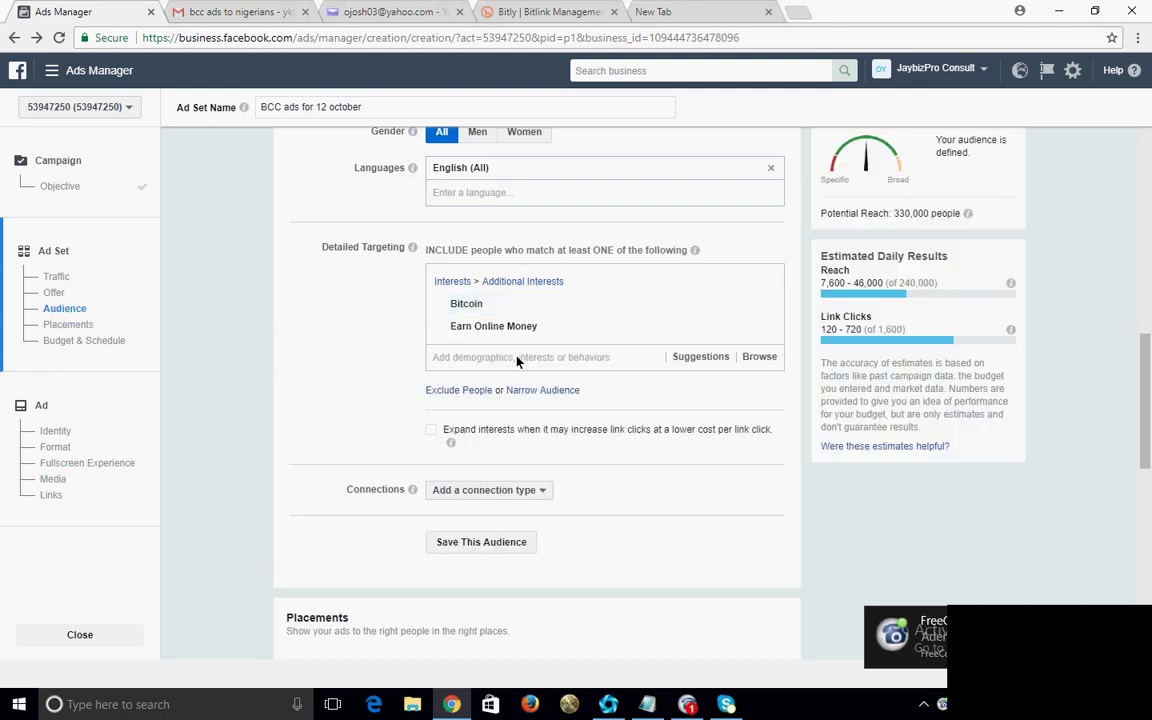
text(crypt)
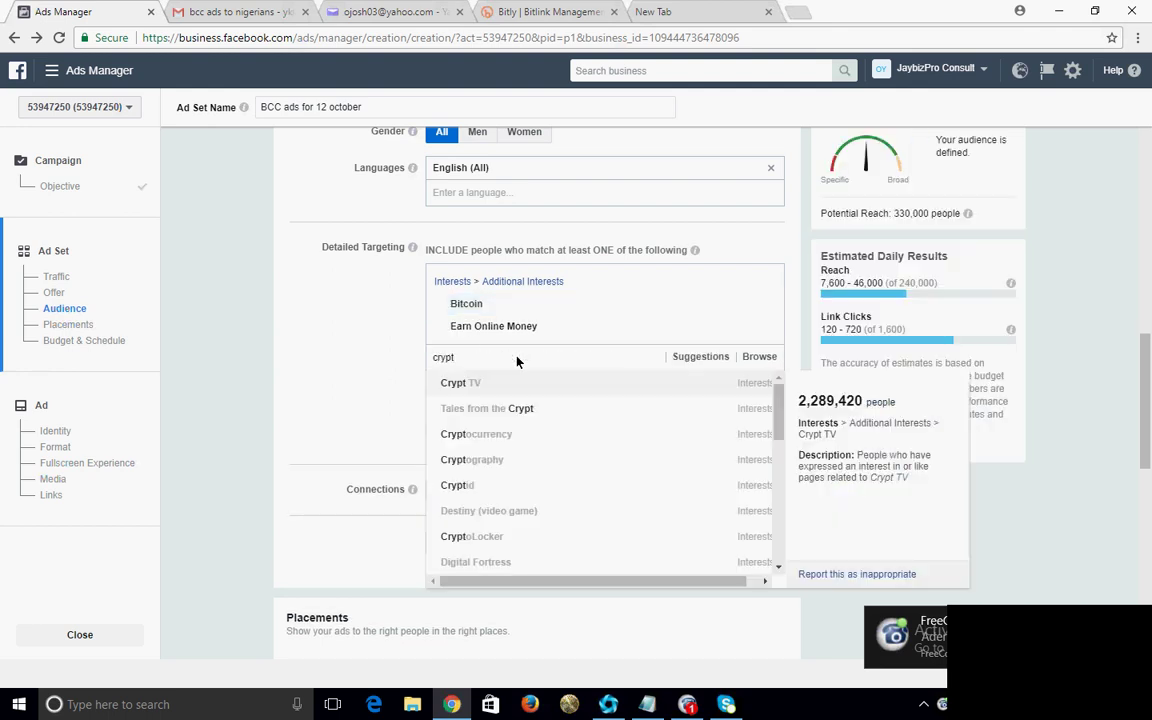
text(ocur)
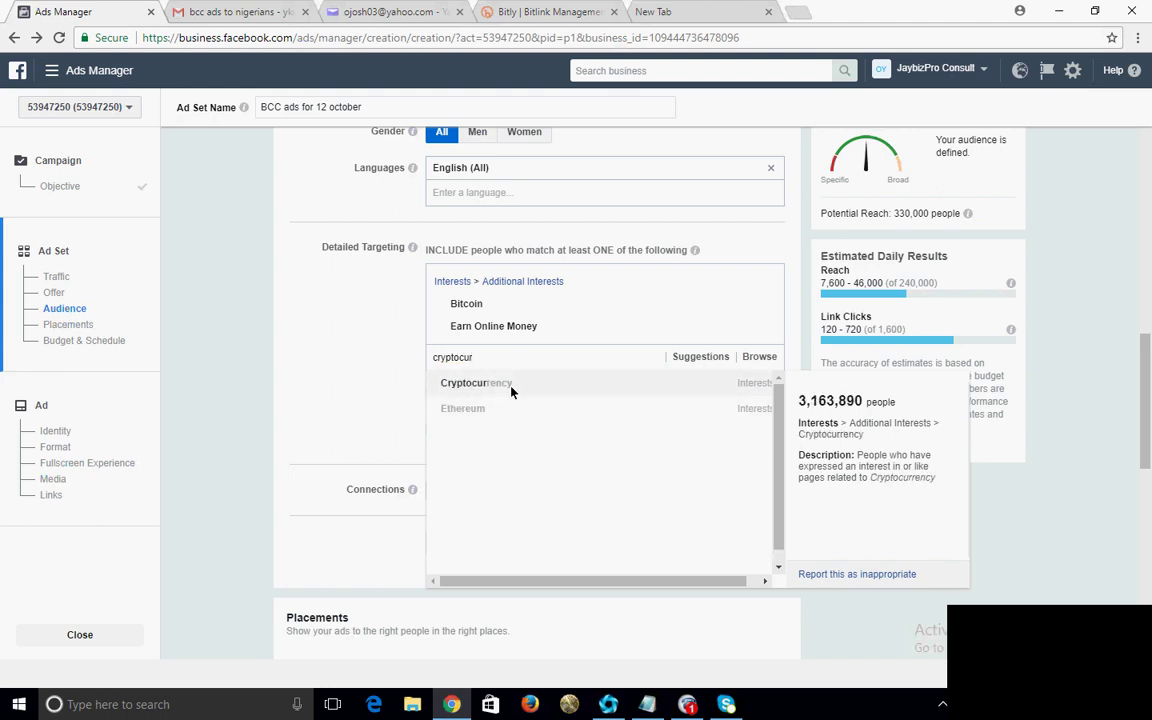
click(511, 384)
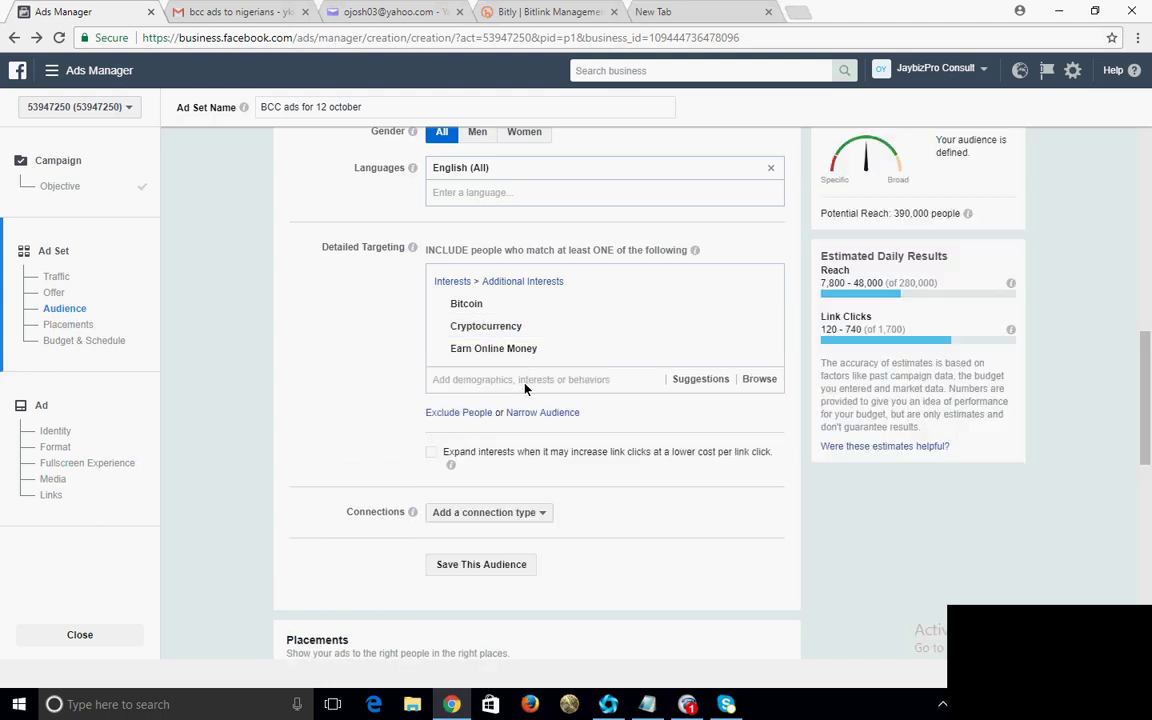
text(passi)
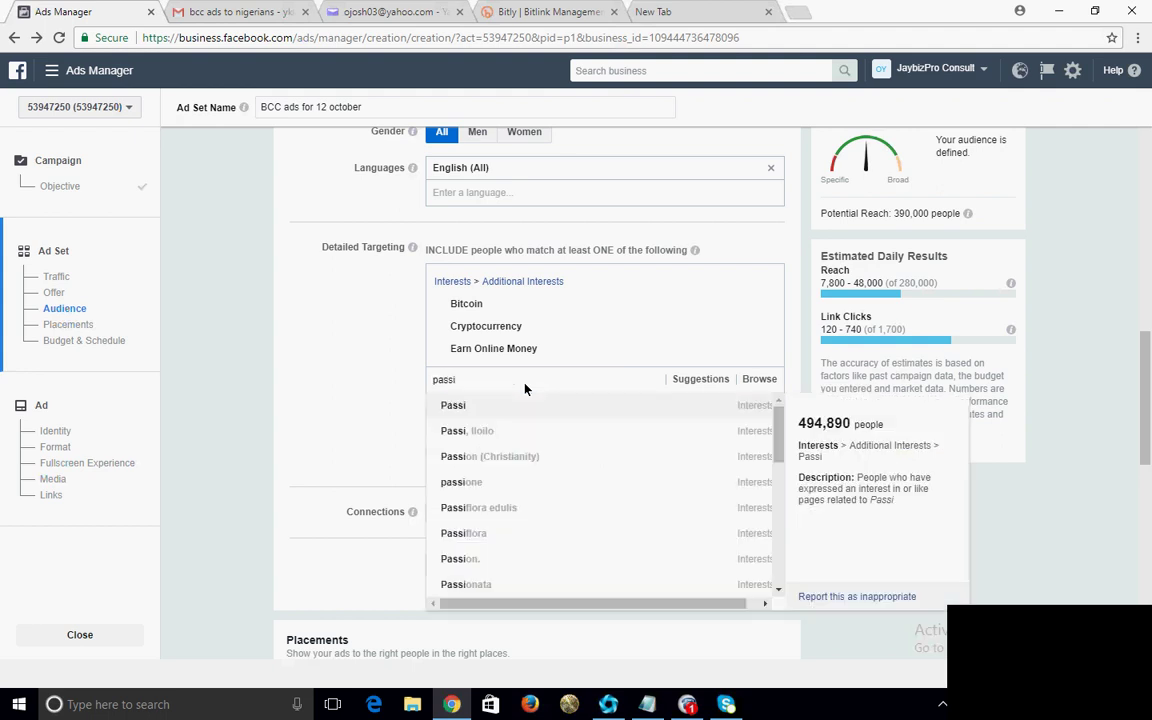
text(ve)
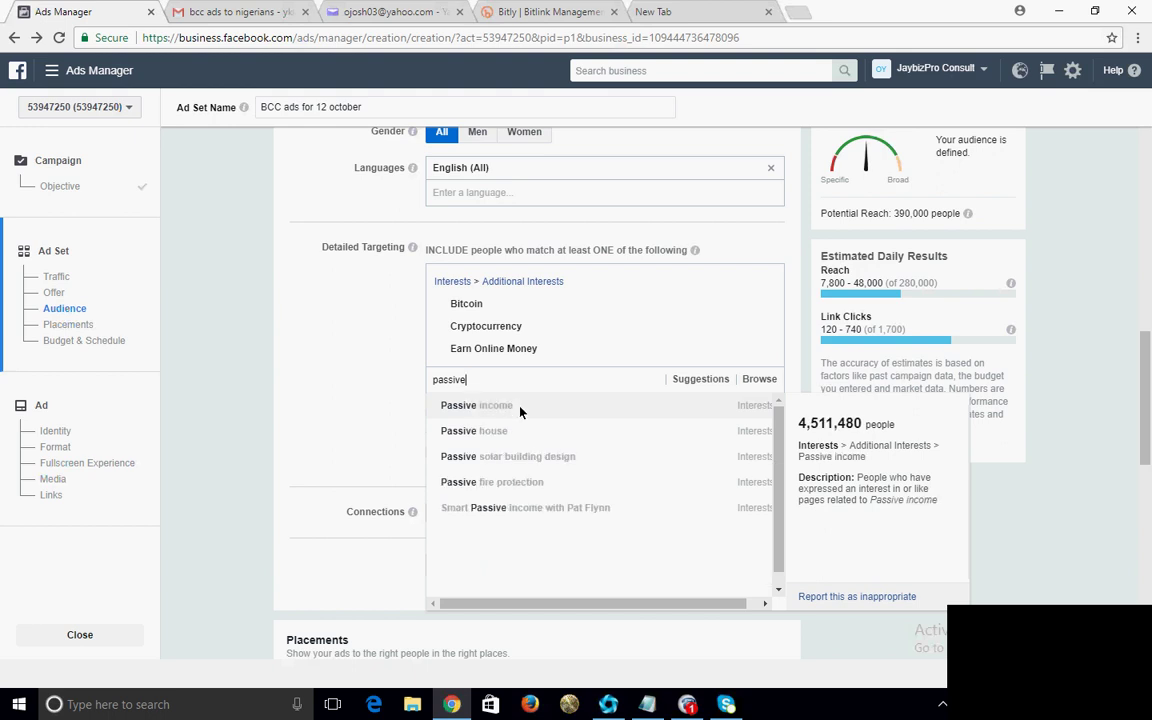
click(488, 404)
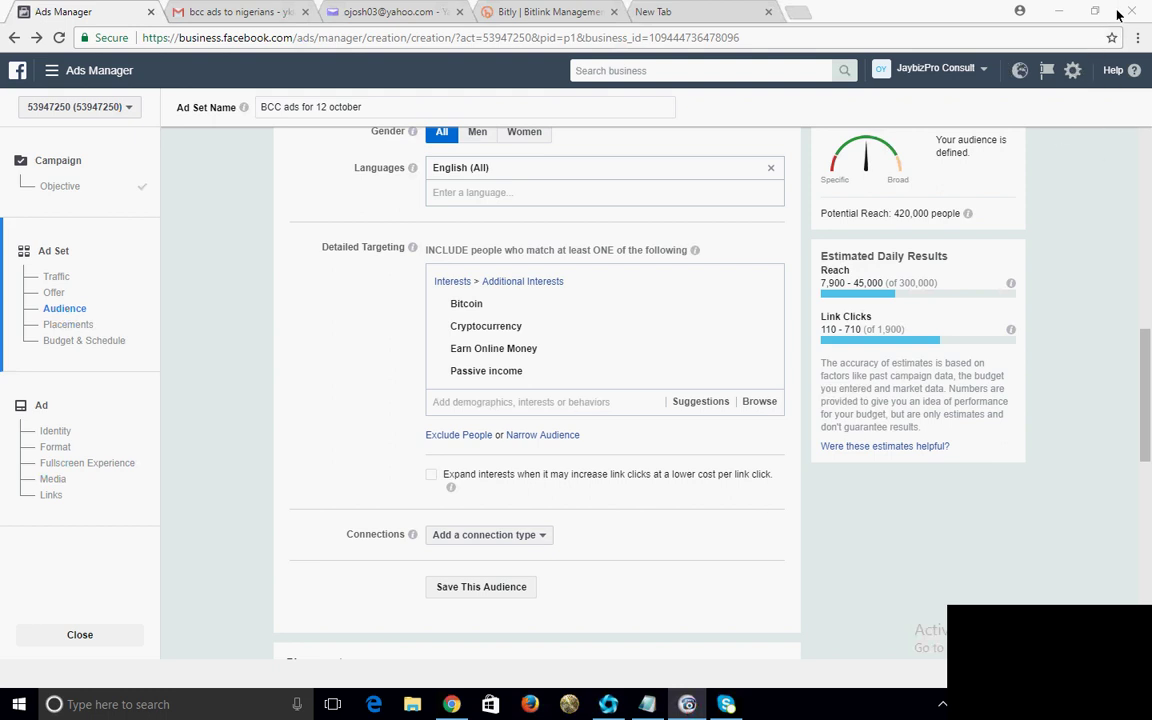
Search further and add 'How to make money on internet' as an interest
mouse_move(491, 338)
mouse_move(481, 359)
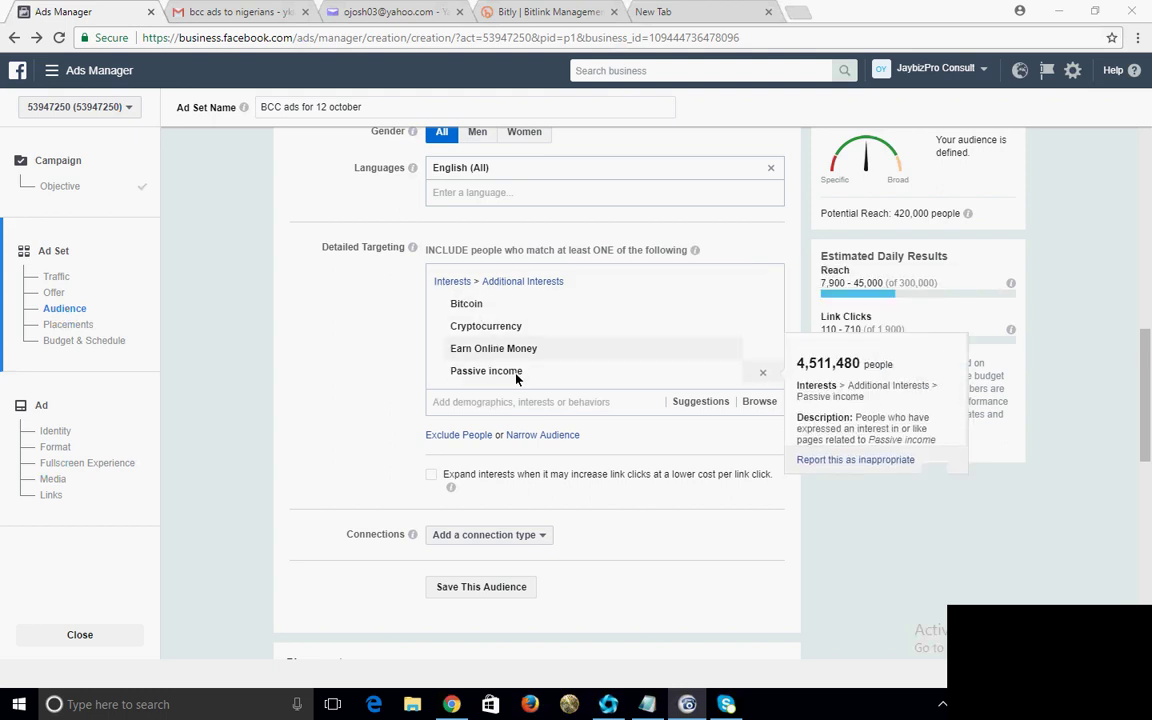
click(482, 407)
text(internet)
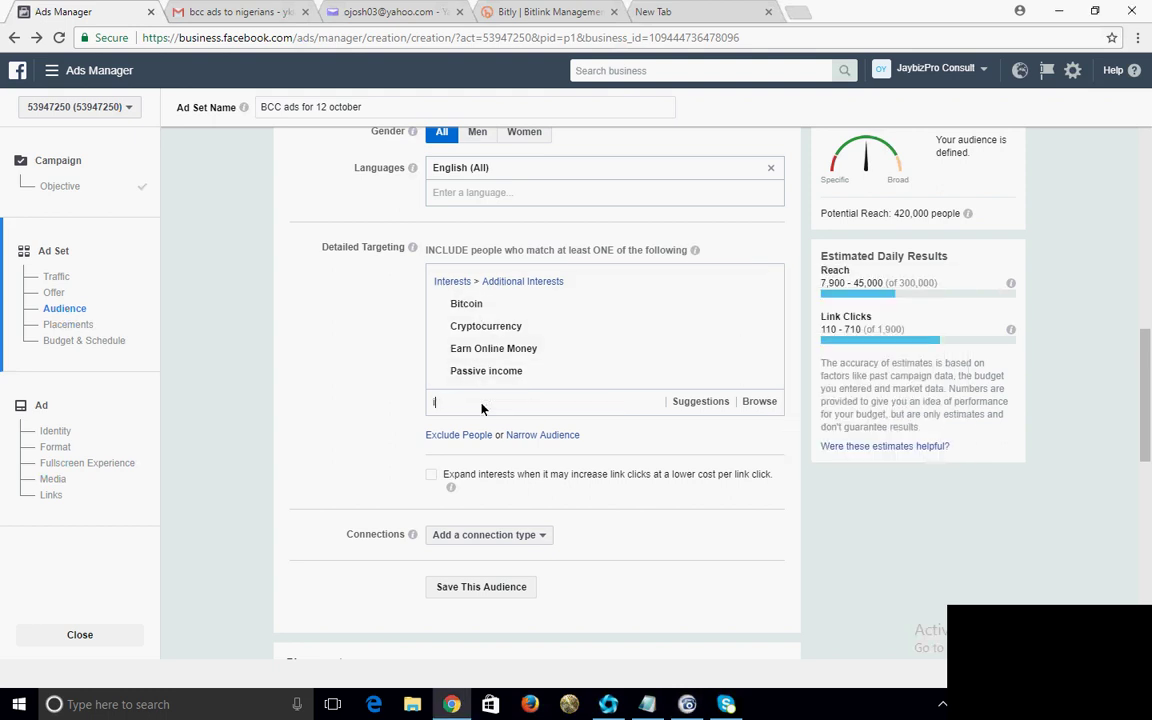
key(BackSpace)
key(BackSpace)
key(BackSpace)
key(BackSpace)
key(BackSpace)
key(BackSpace)
key(BackSpace)
text(making money on)
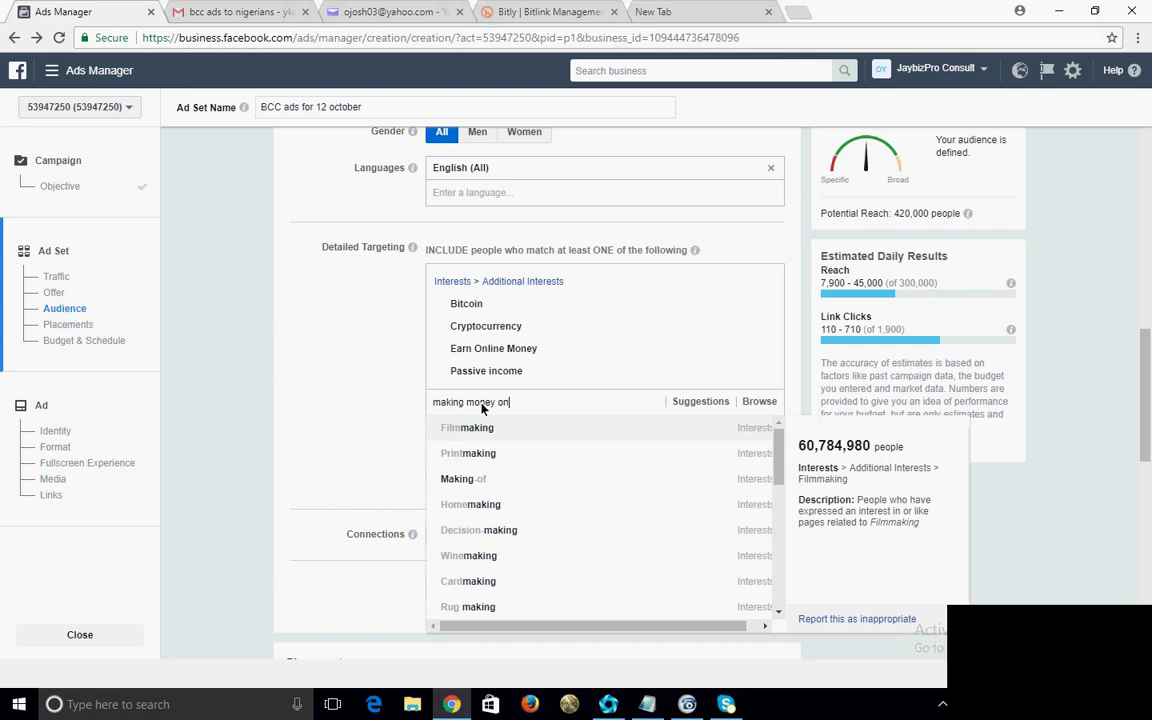
text(line)
key(Return)
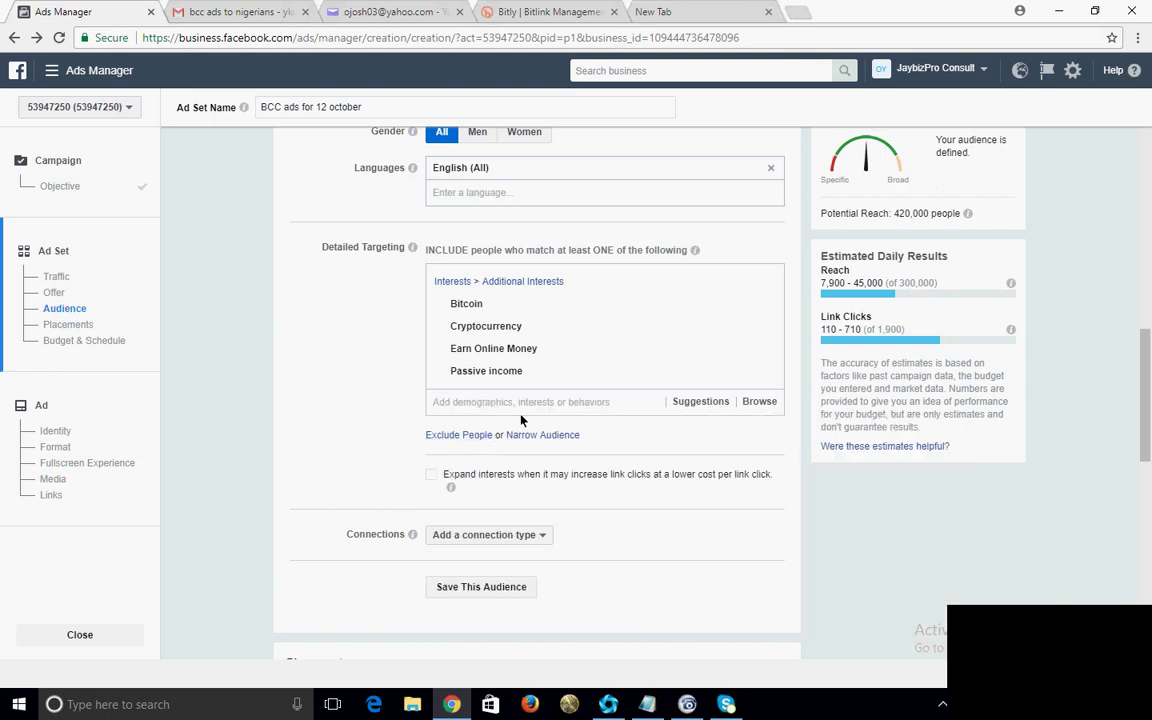
text(online income)
key(BackSpace)
key(BackSpace)
key(BackSpace)
key(BackSpace)
key(BackSpace)
key(BackSpace)
key(BackSpace)
key(BackSpace)
key(BackSpace)
key(BackSpace)
key(BackSpace)
key(BackSpace)
key(BackSpace)
text(make mone)
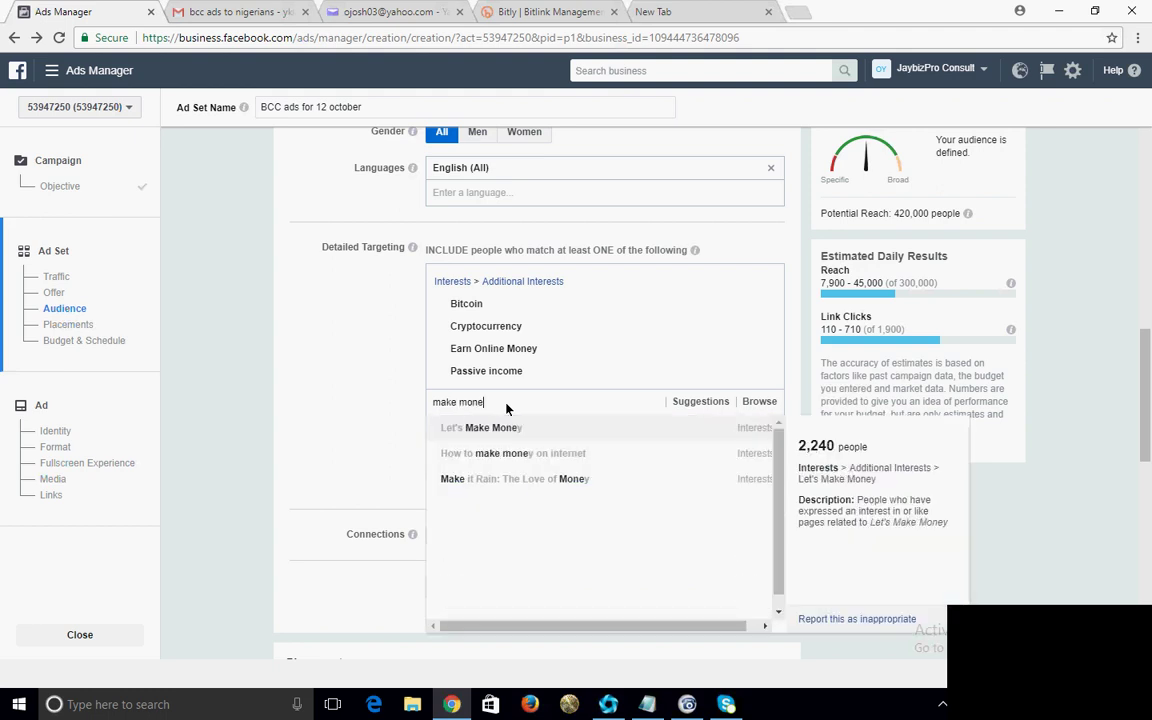
click(495, 460)
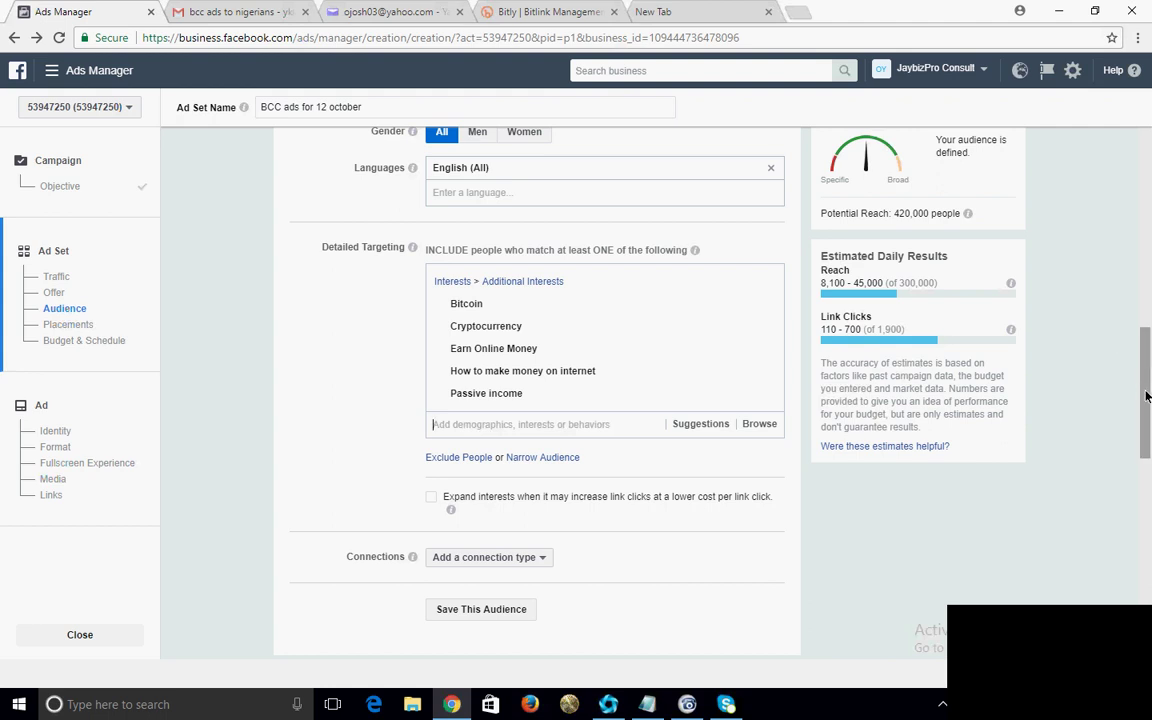
Review the cities, ages 25–45, English and five interests, then choose Save This Audience
drag(1146, 397, 1148, 365)
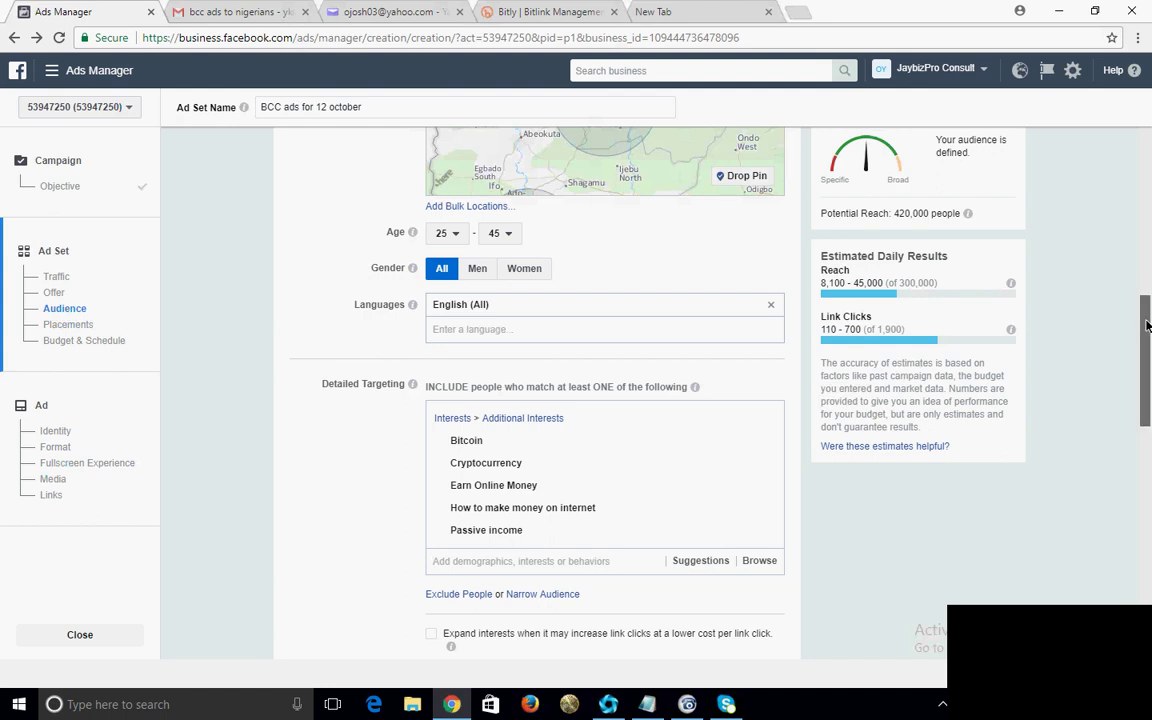
scroll(1148, 325, down, 3)
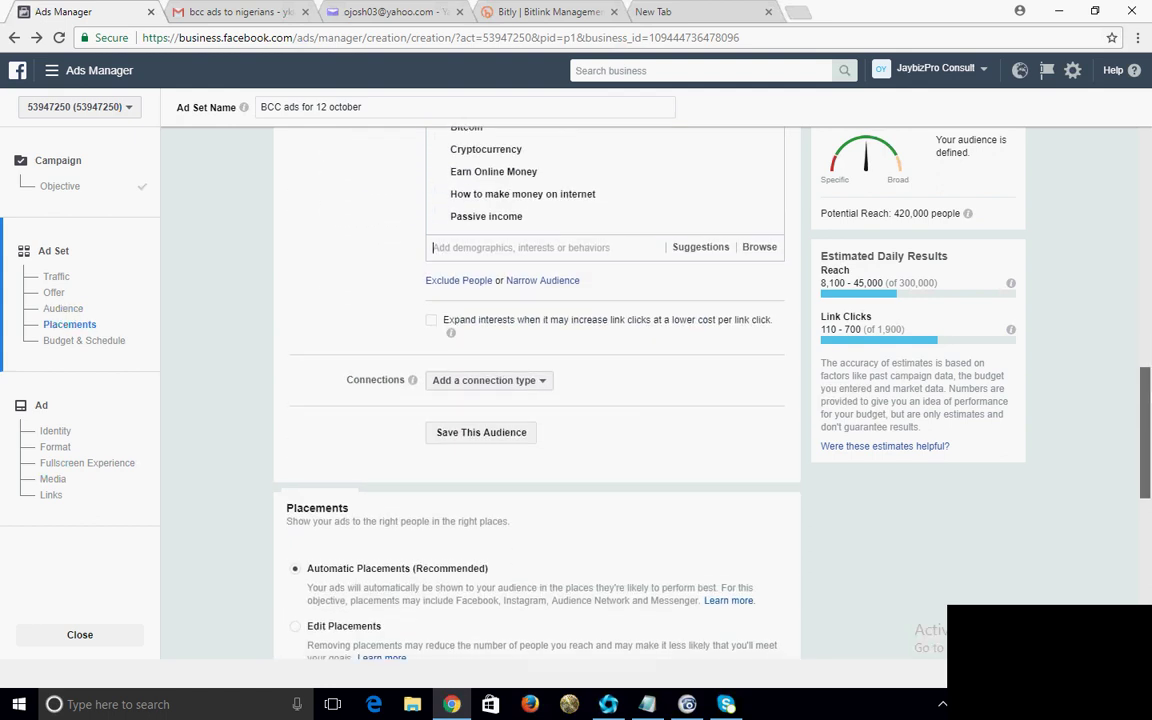
scroll(640, 390, up, 3)
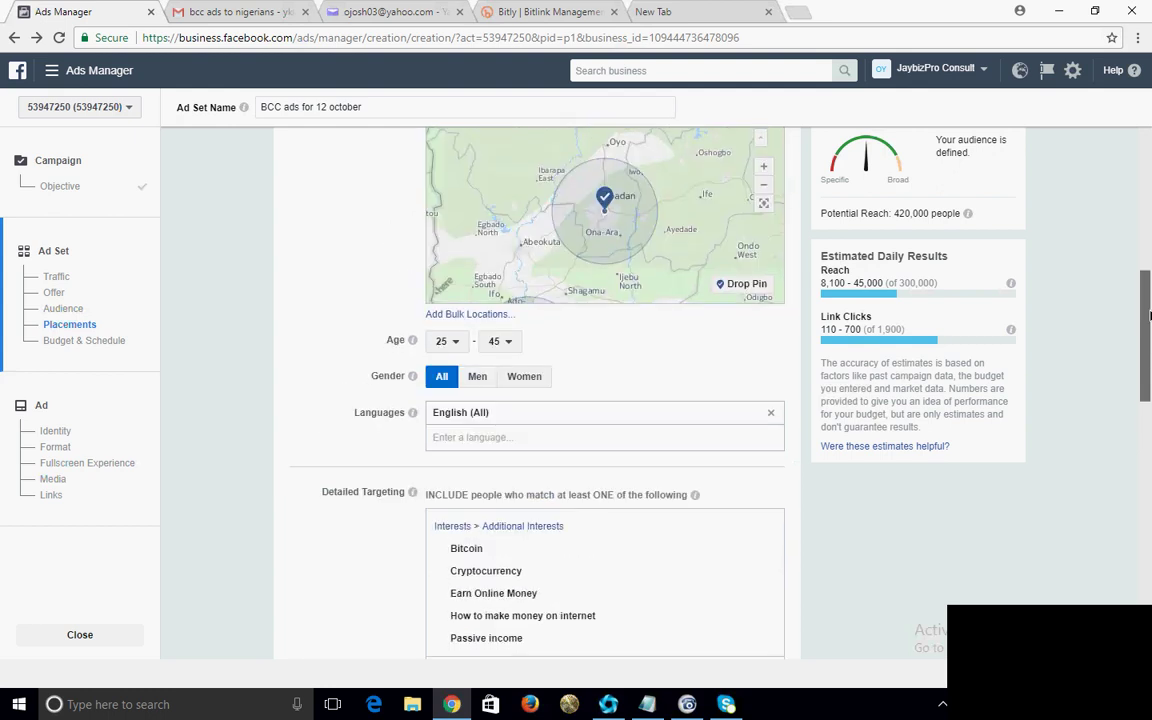
scroll(1105, 410, down, 5)
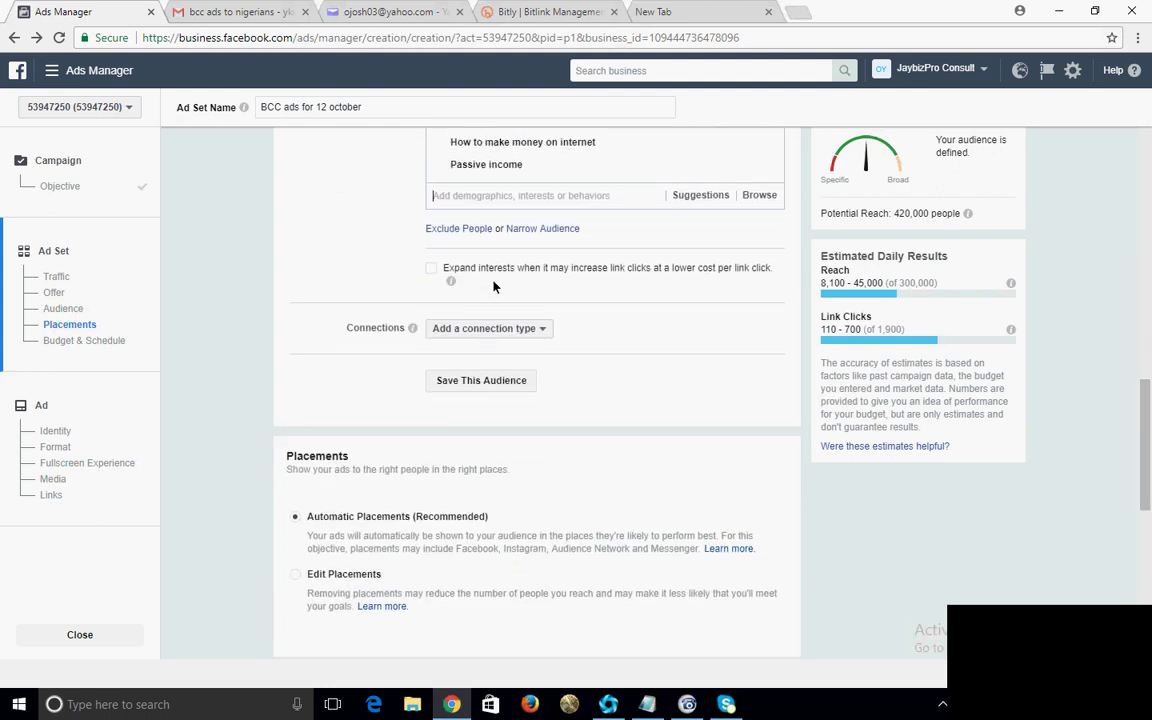
click(493, 386)
Save the audience under the new name 'bcc advert for oct 12'
drag(507, 252, 449, 250)
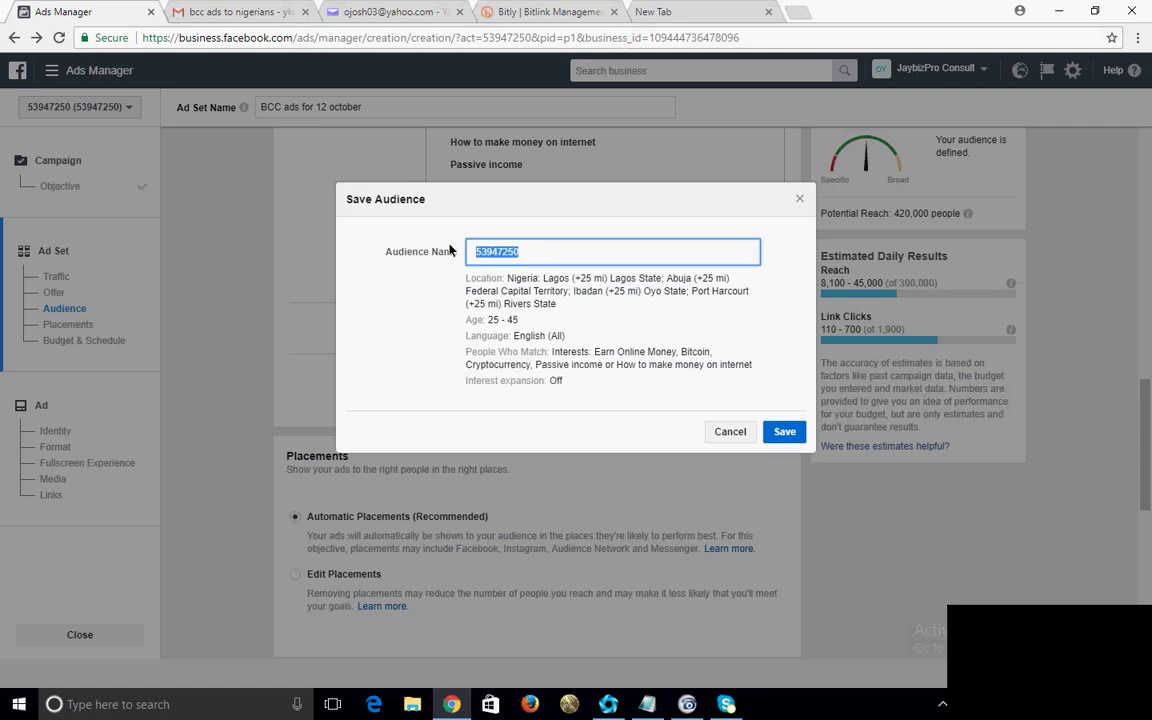
text(bcc advert for oct 12)
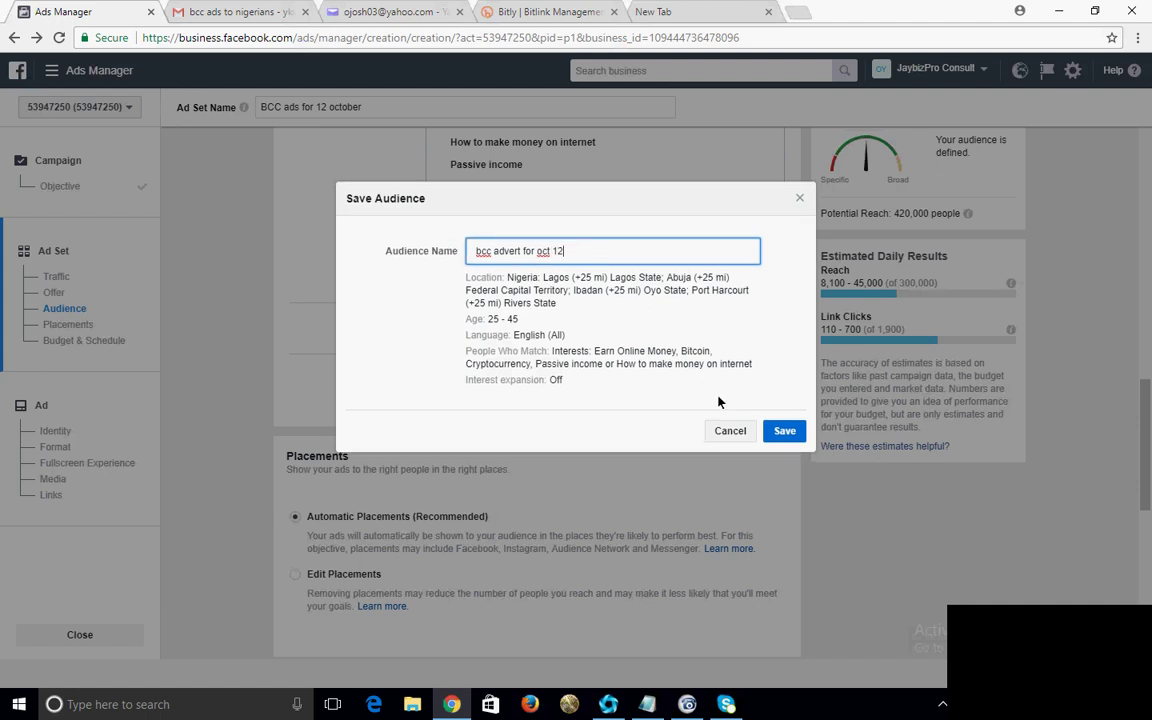
click(785, 432)
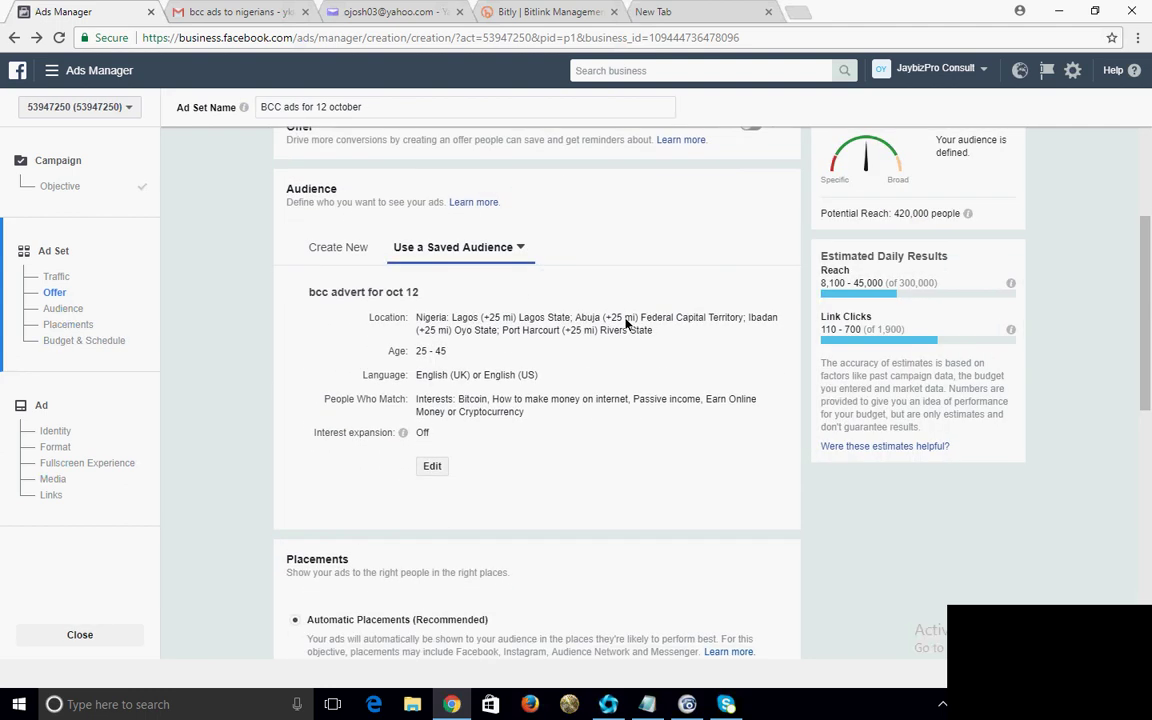
Pick 'bcc advert for oct 12' from the saved audiences and scroll to Budget & Schedule
click(515, 257)
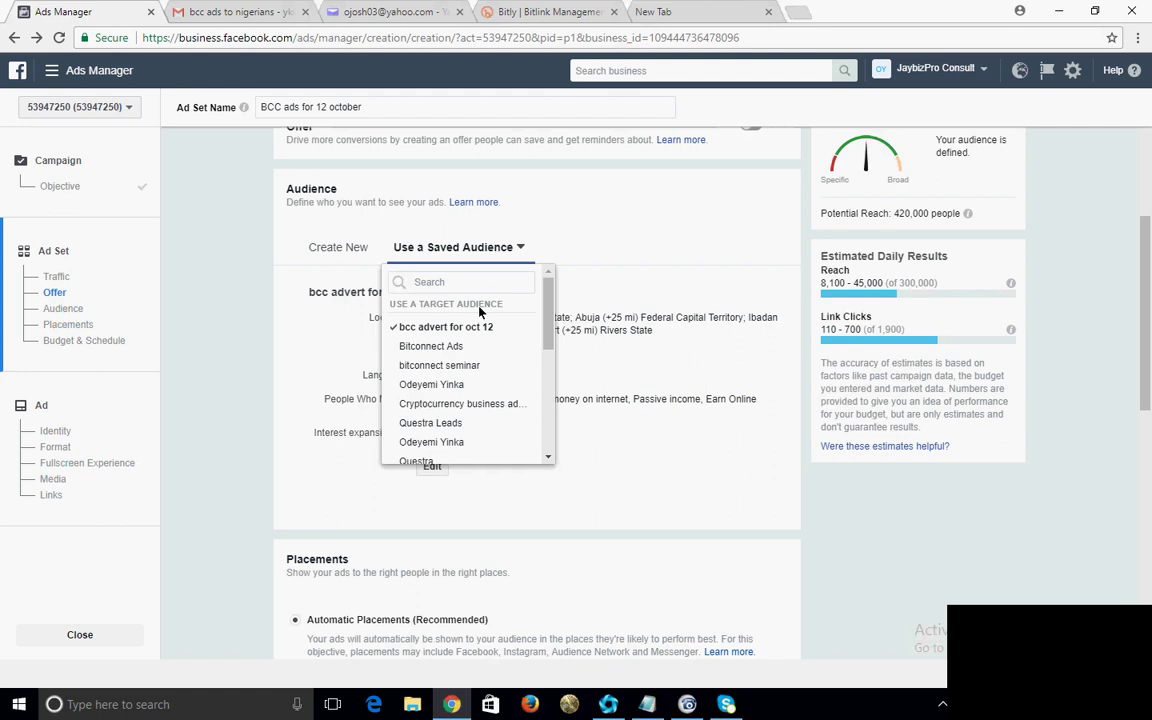
mouse_move(477, 340)
click(684, 249)
scroll(537, 390, down, 5)
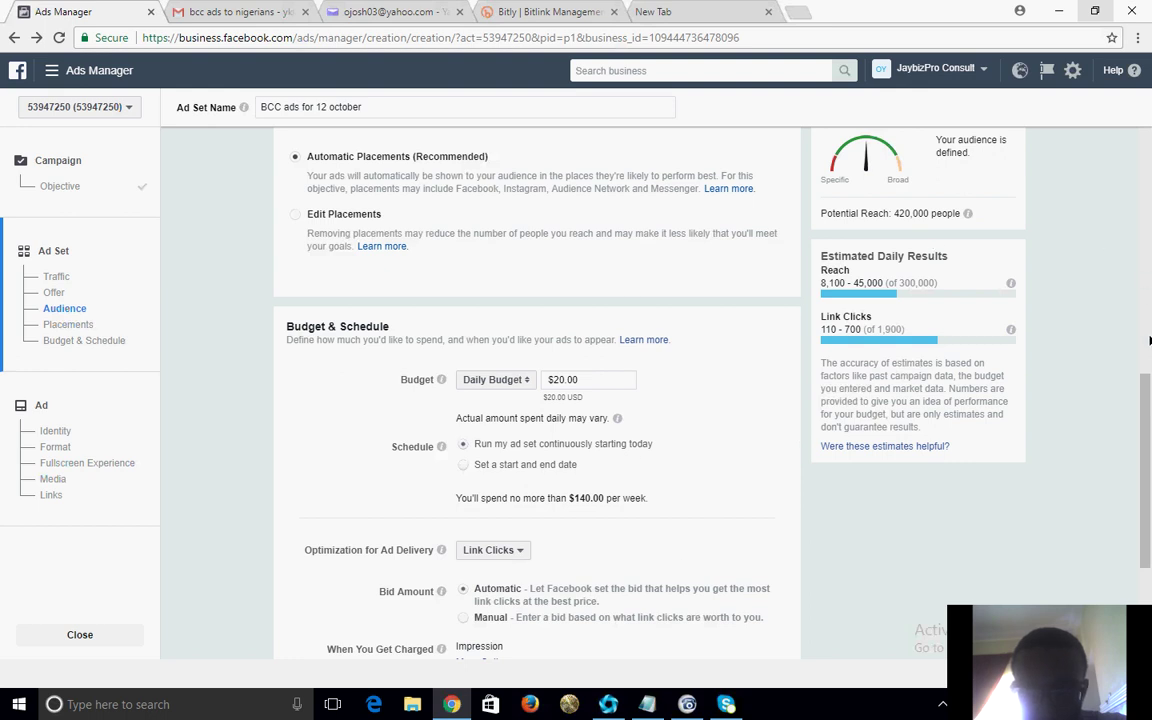
scroll(868, 222, down, 2)
scroll(1150, 258, up, 7)
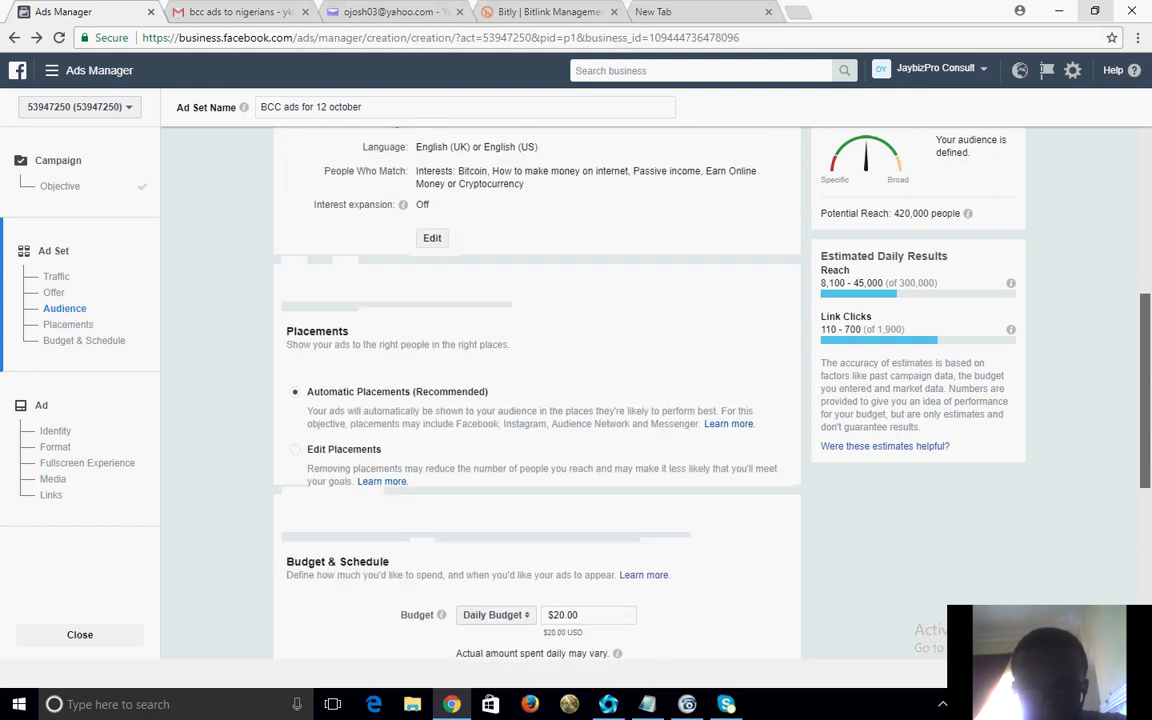
scroll(1150, 258, up, 1)
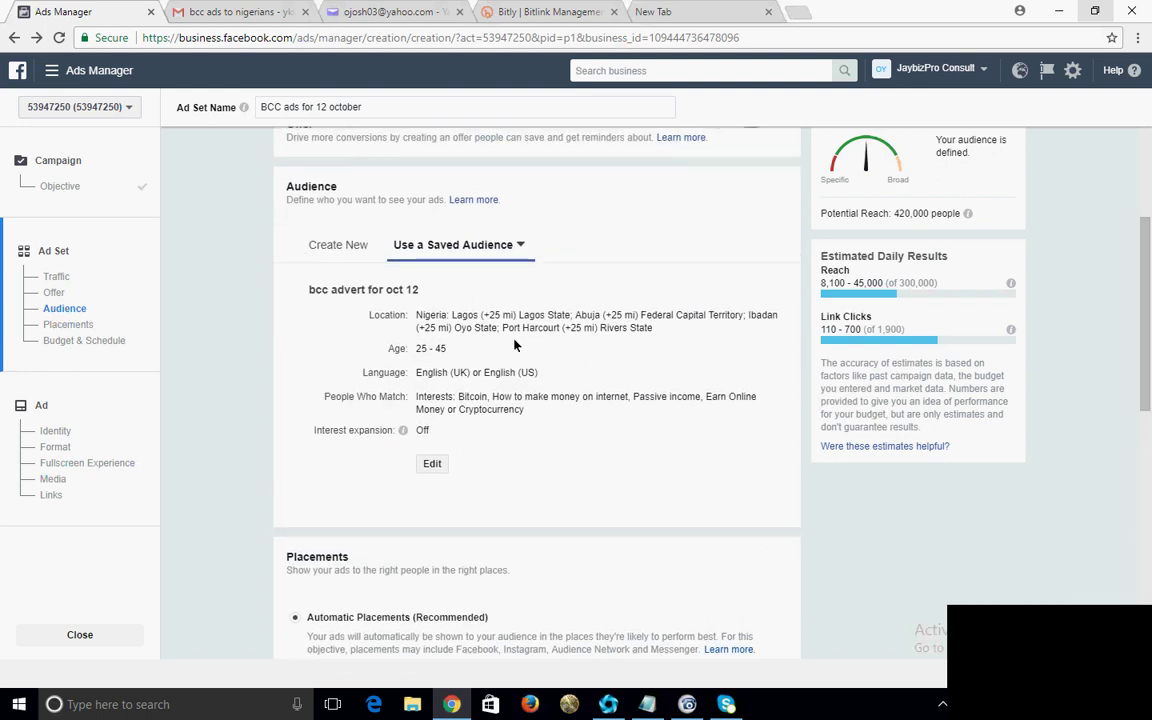
scroll(645, 390, down, 6)
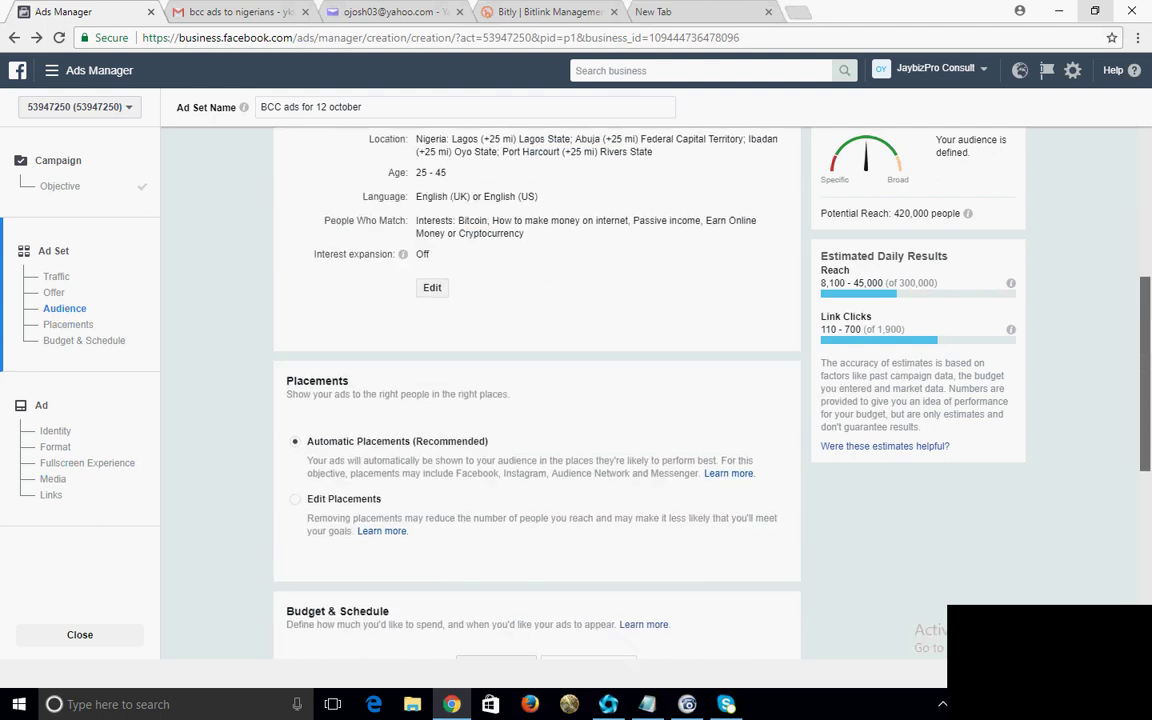
scroll(645, 390, down, 5)
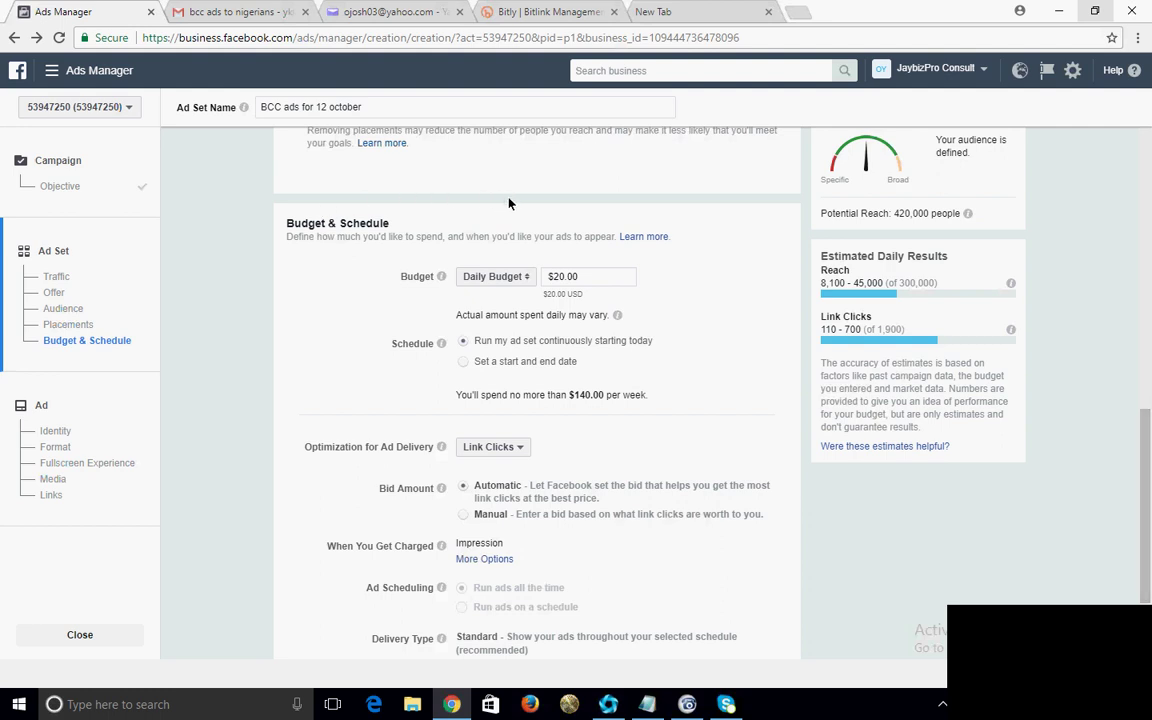
Change the budget to a $10.00 lifetime budget
click(518, 277)
click(496, 296)
click(607, 283)
key(BackSpace)
key(BackSpace)
text(10)
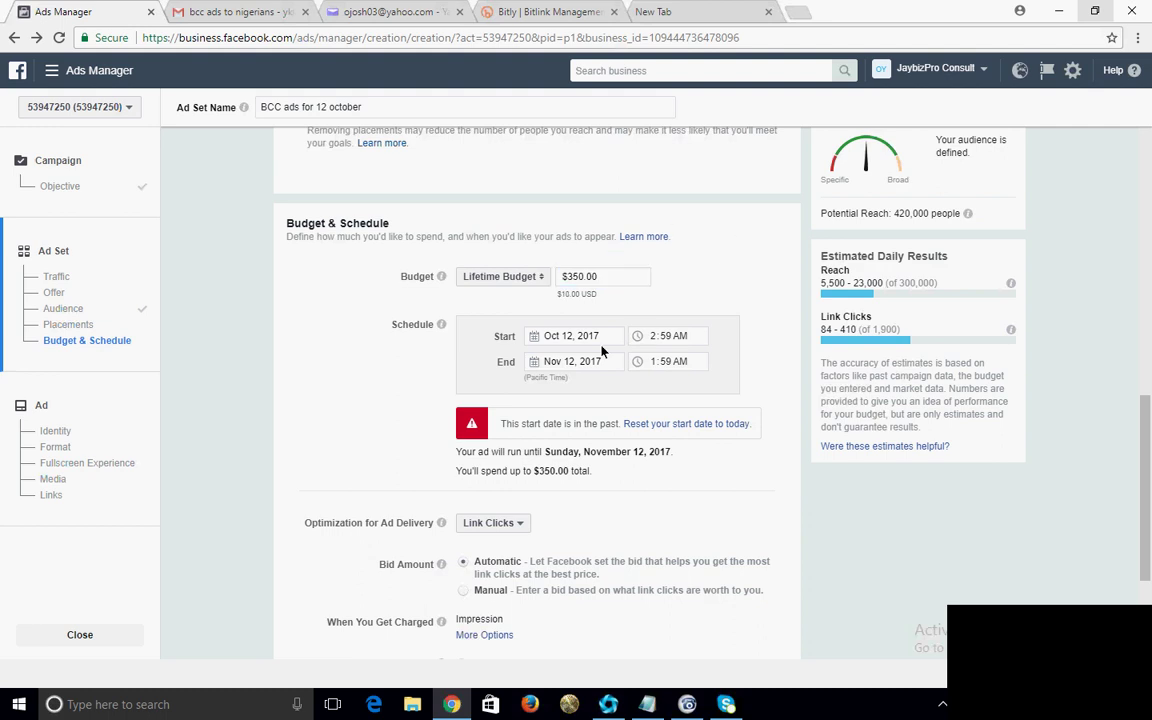
Schedule the ad set from today, Oct 12, 2017, to Oct 13, 2017, keeping Lifetime Budget
click(612, 360)
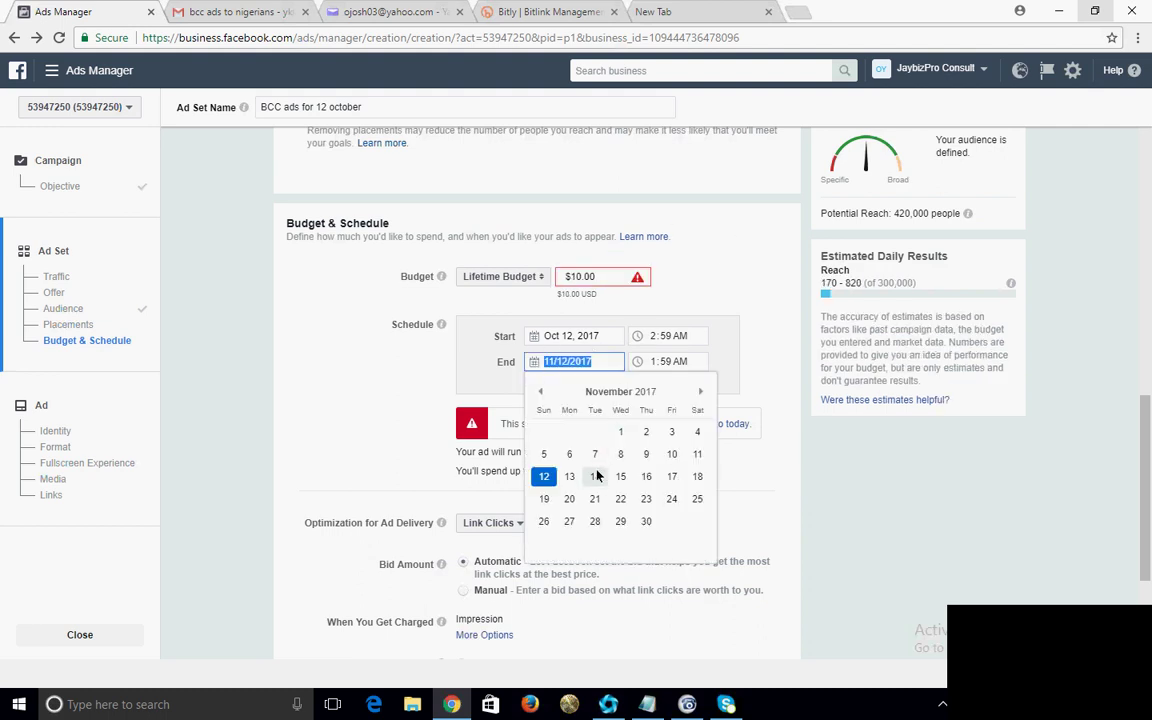
click(568, 477)
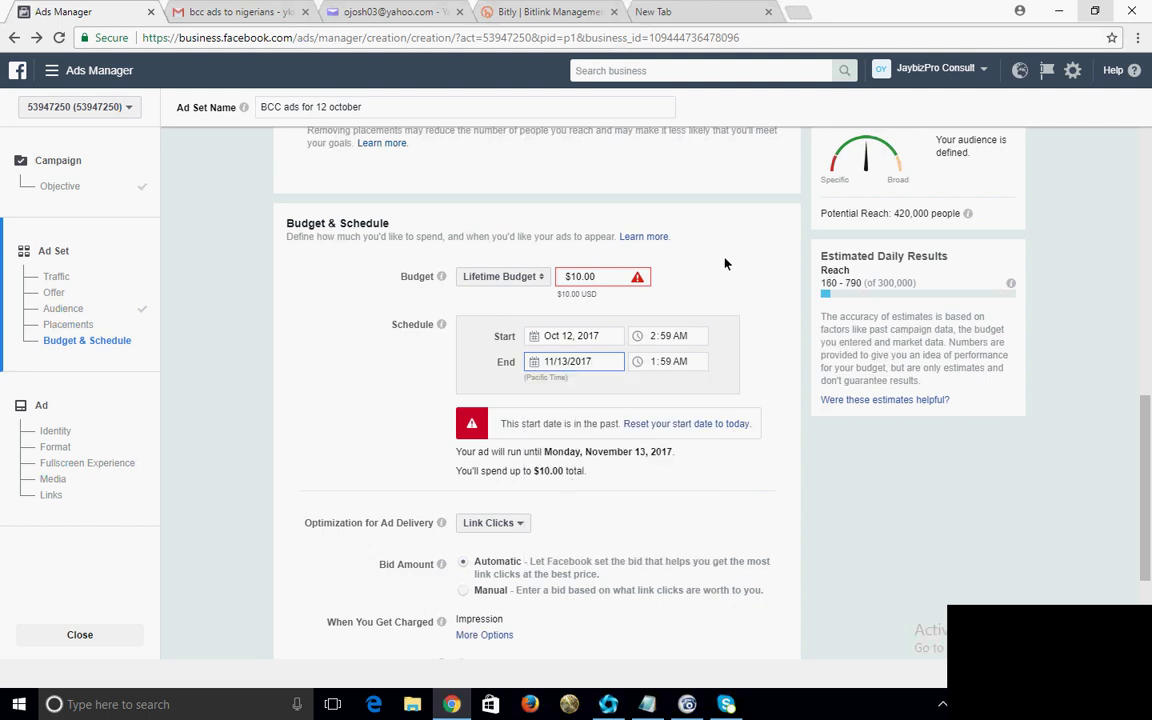
click(538, 362)
click(540, 391)
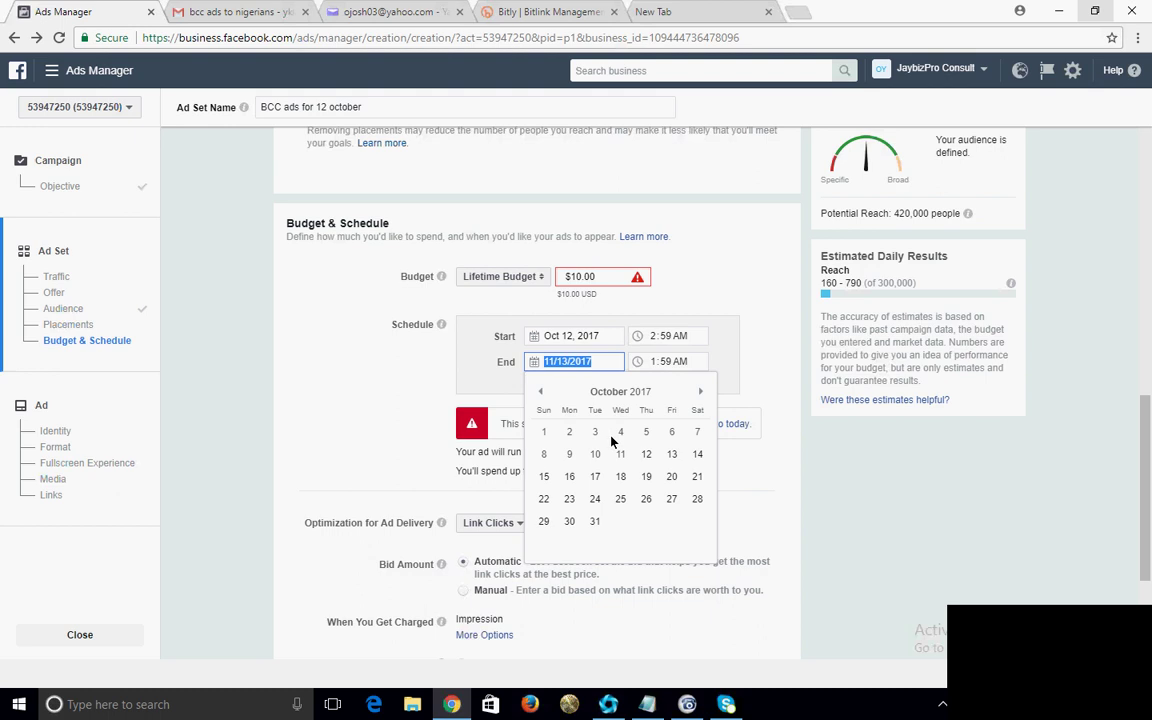
click(732, 282)
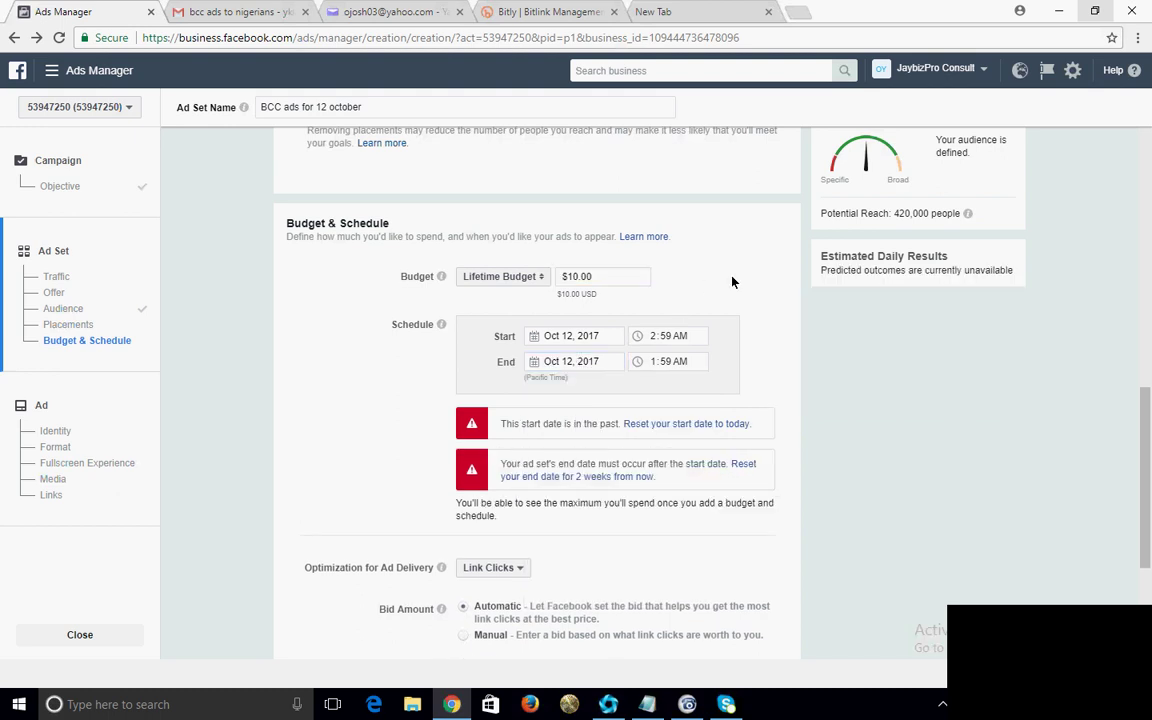
click(533, 362)
click(671, 455)
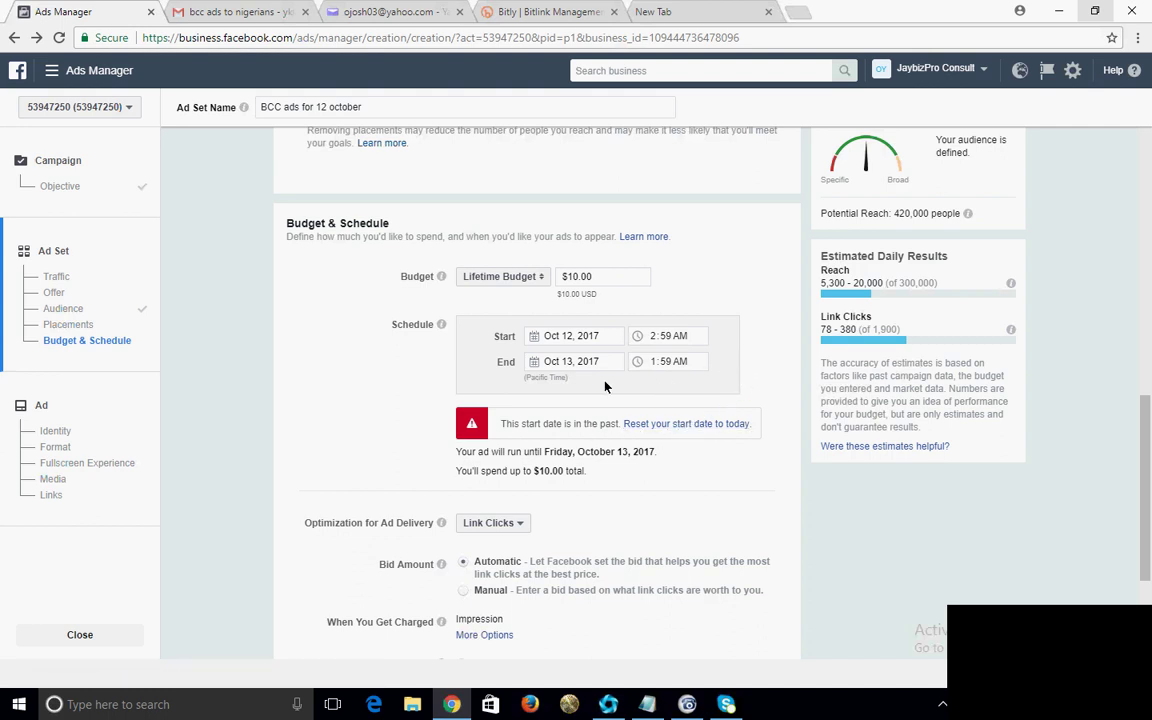
click(690, 423)
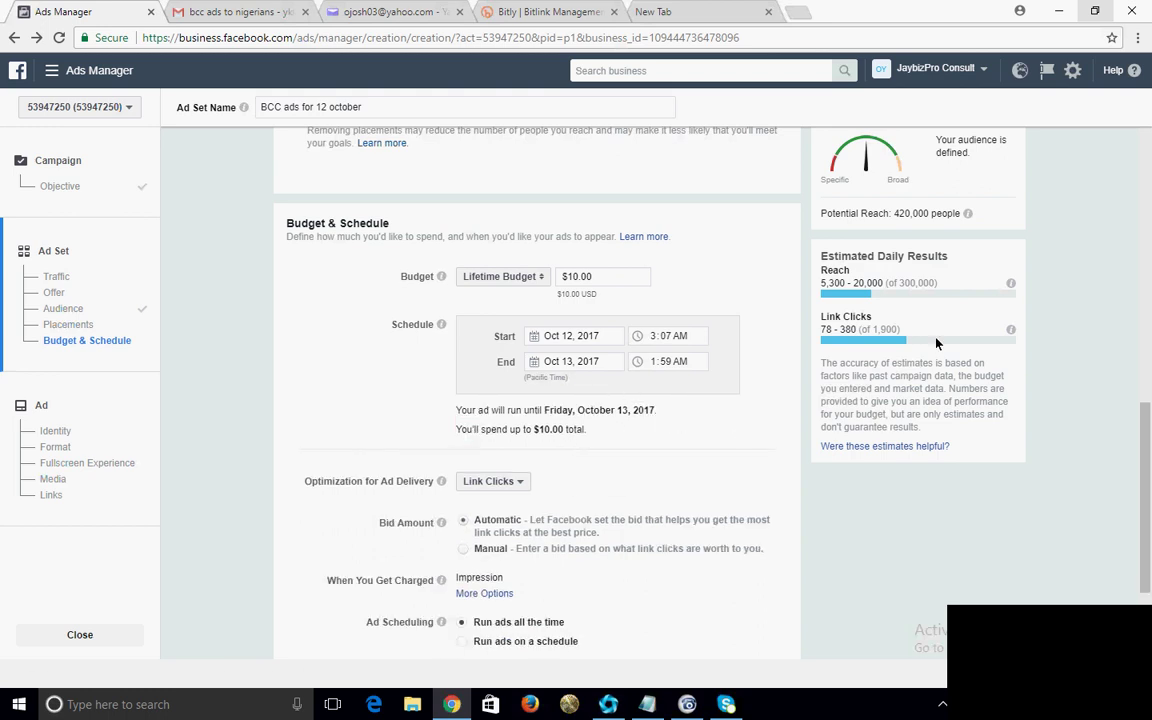
scroll(823, 349, down, 1)
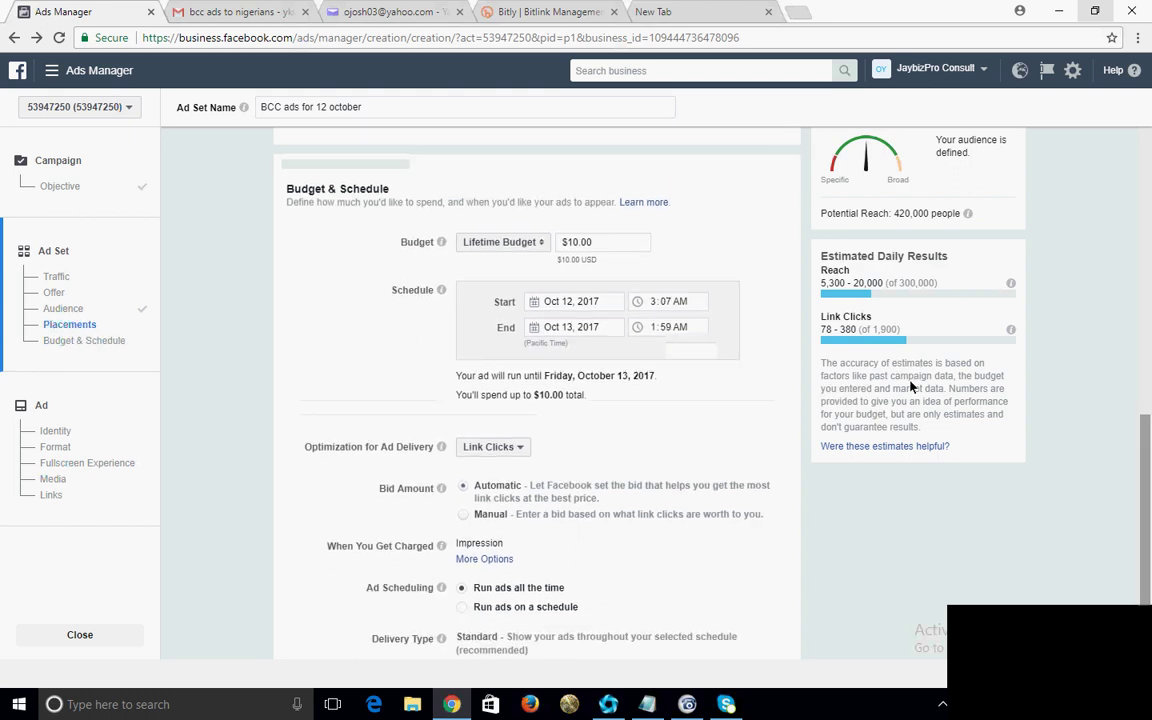
click(503, 243)
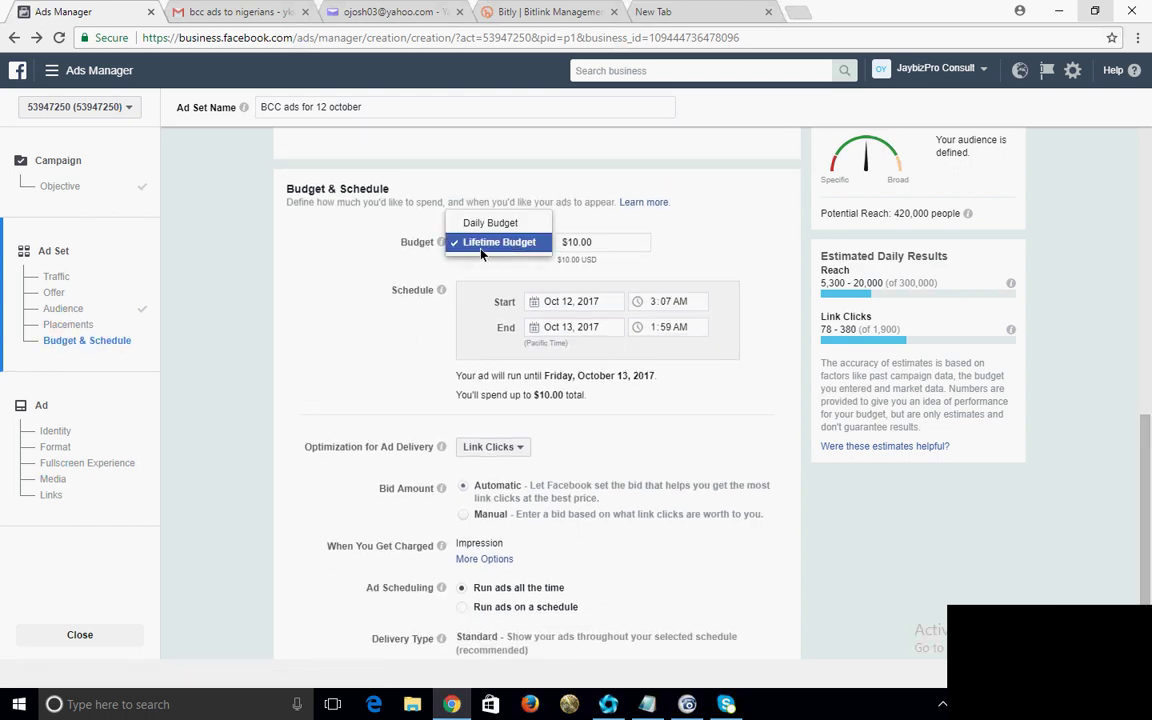
click(732, 232)
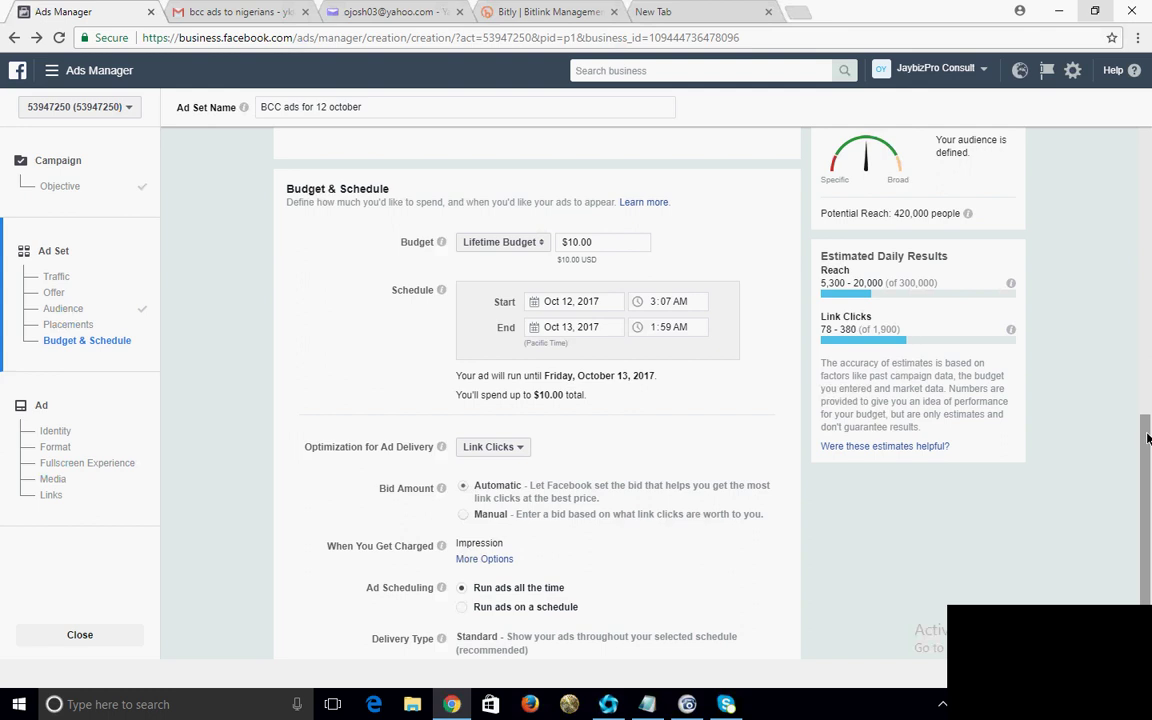
drag(1150, 458, 1150, 498)
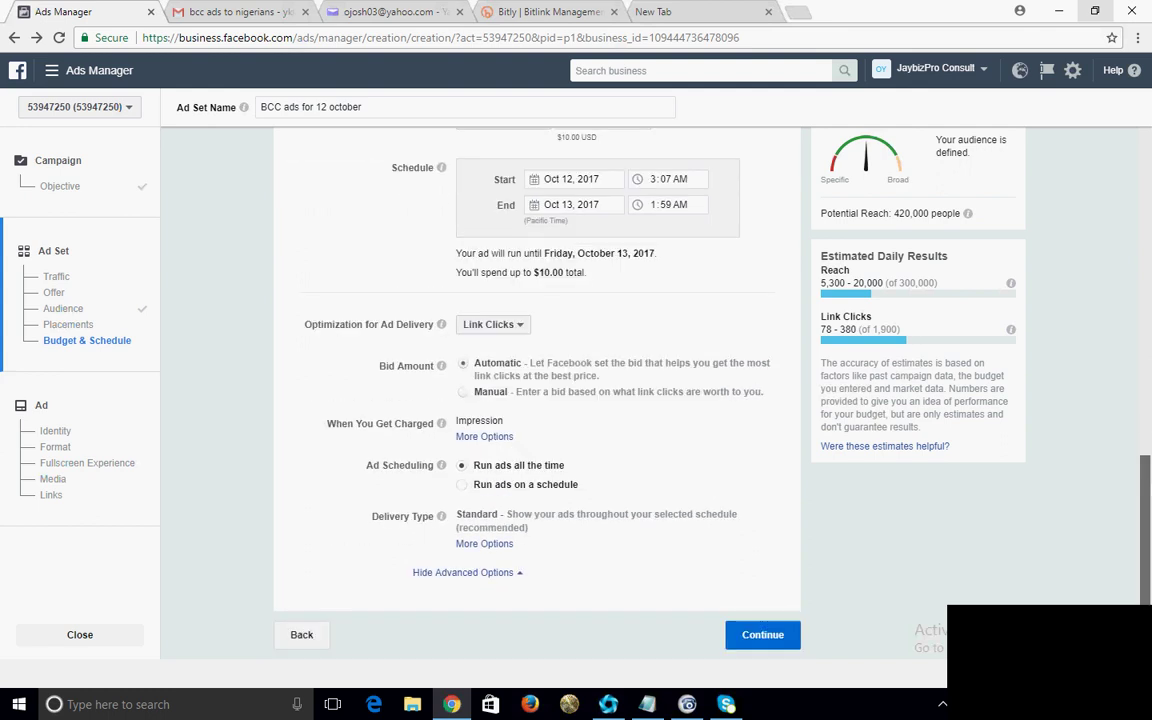
scroll(984, 477, up, 3)
scroll(984, 477, down, 4)
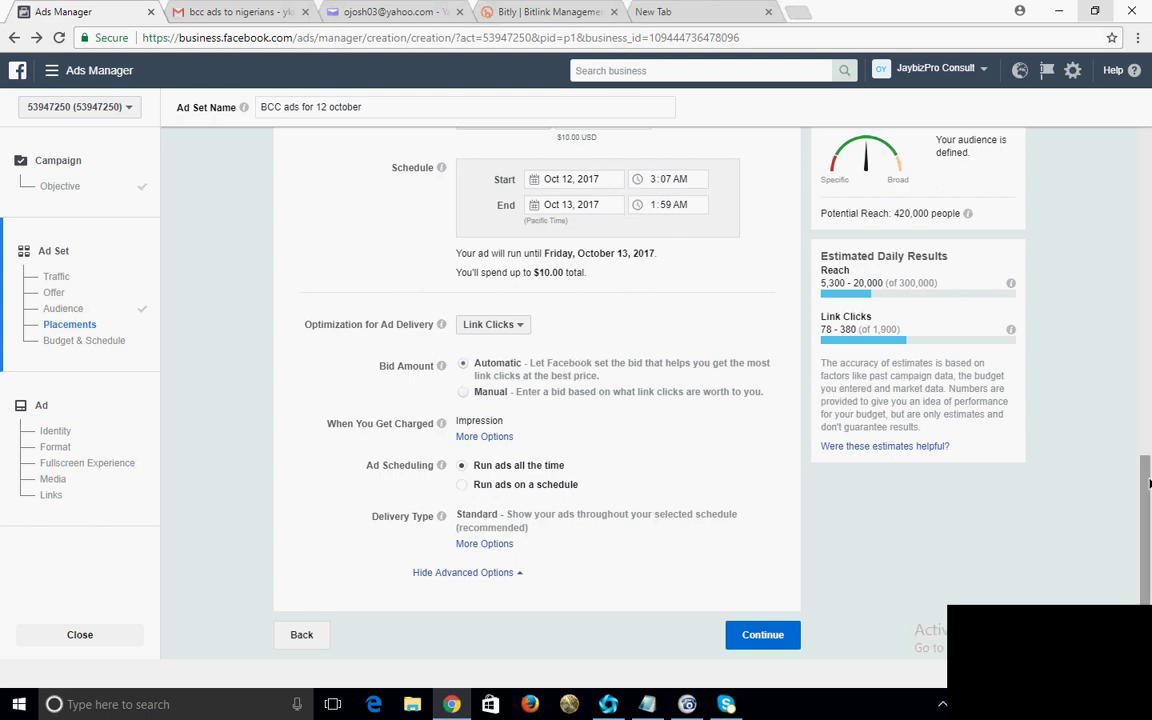
scroll(537, 390, up, 3)
scroll(537, 390, down, 3)
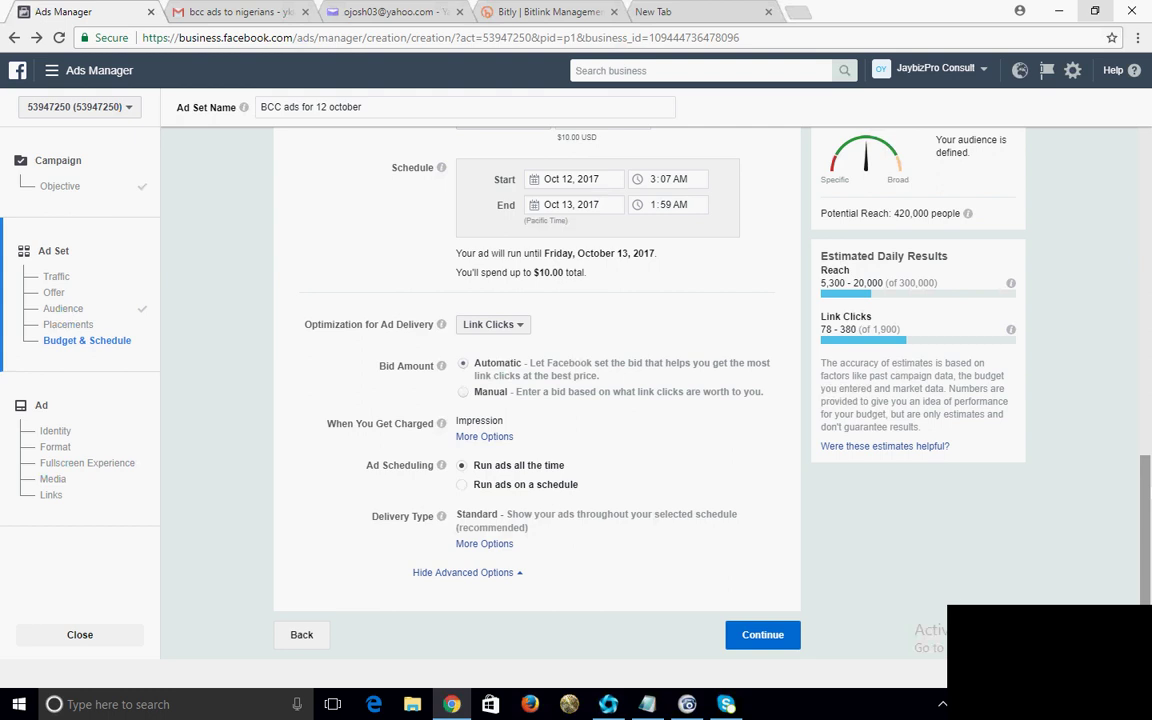
Keep Link Clicks optimization, charge per link click (CPC), and set a manual $0.20 bid
click(520, 328)
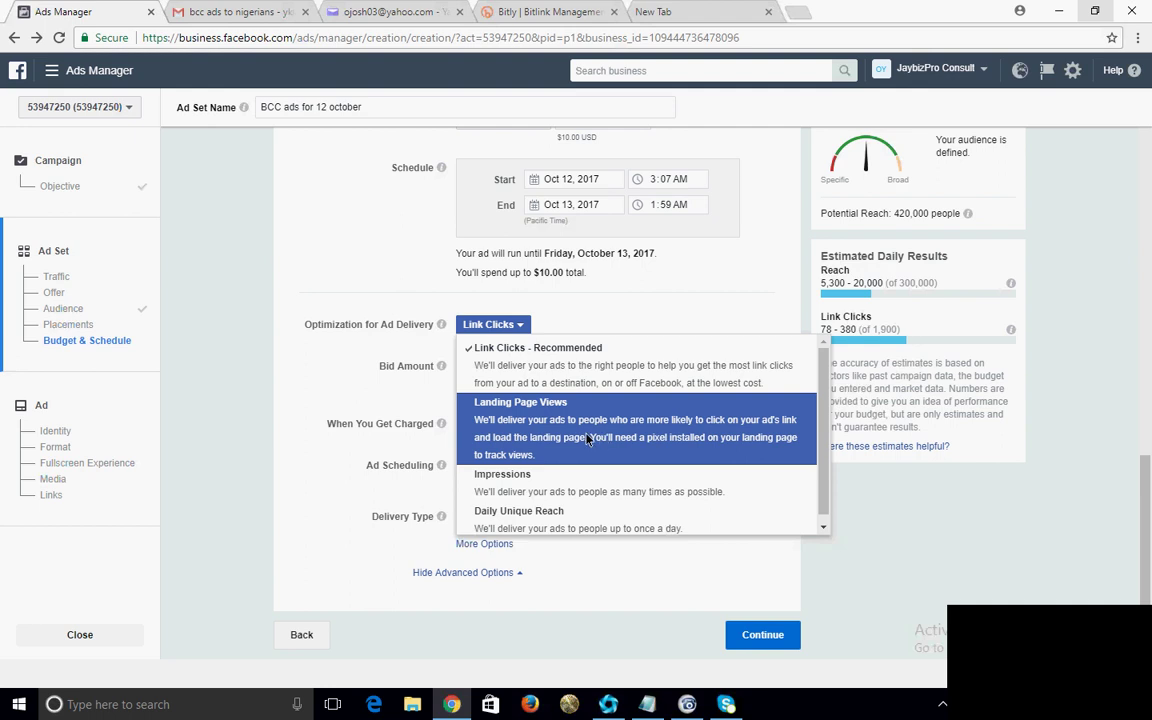
click(668, 314)
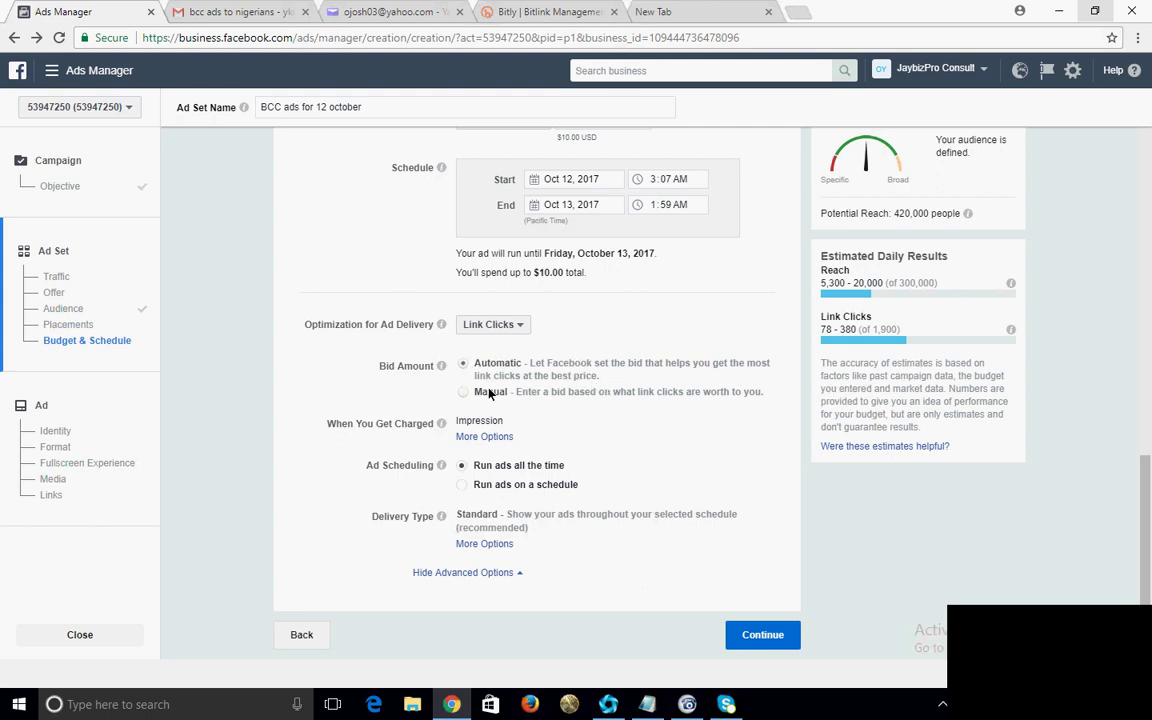
click(480, 435)
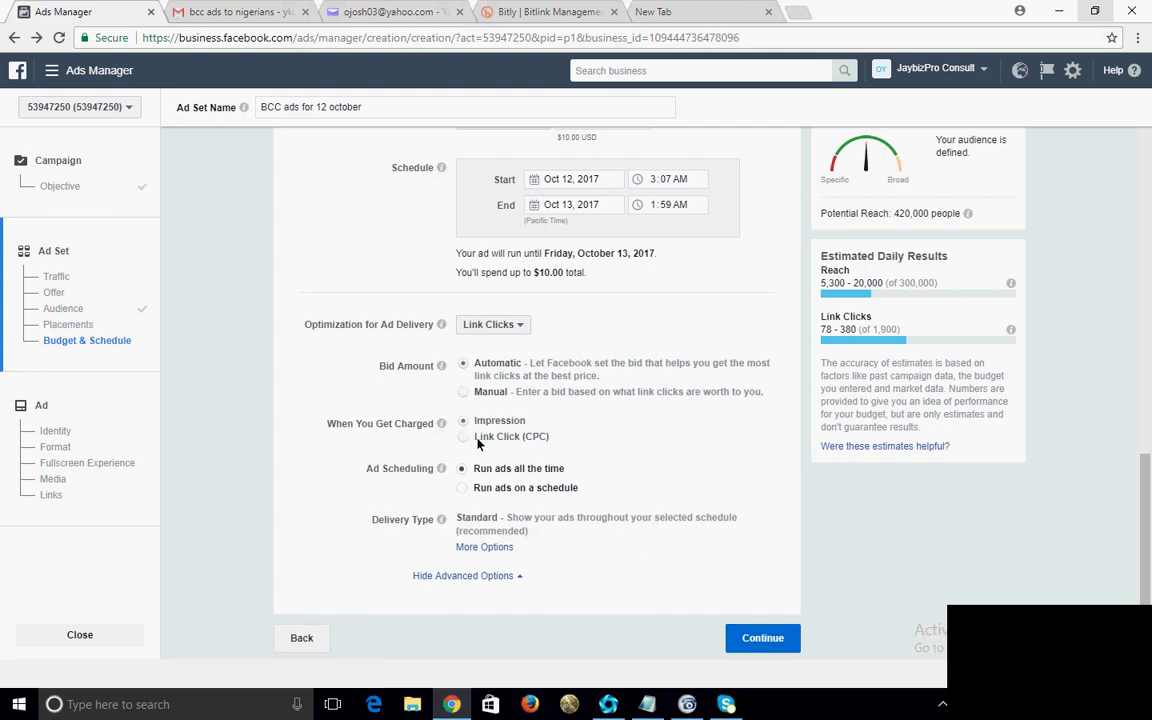
click(463, 437)
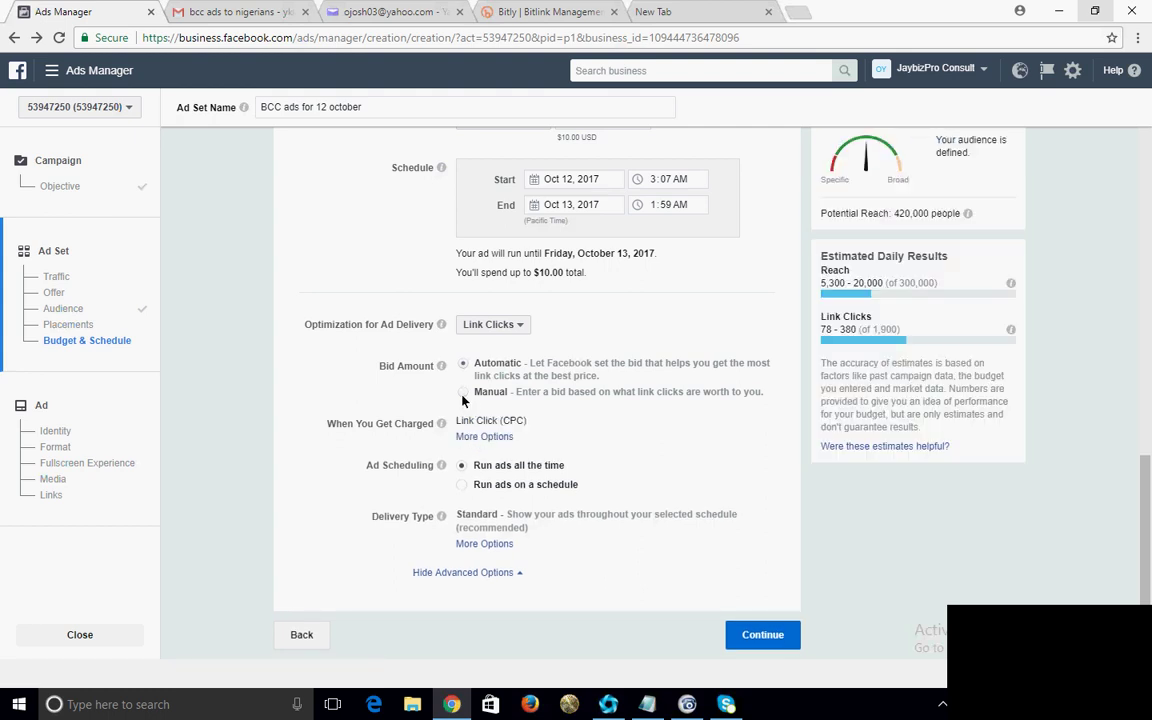
click(462, 392)
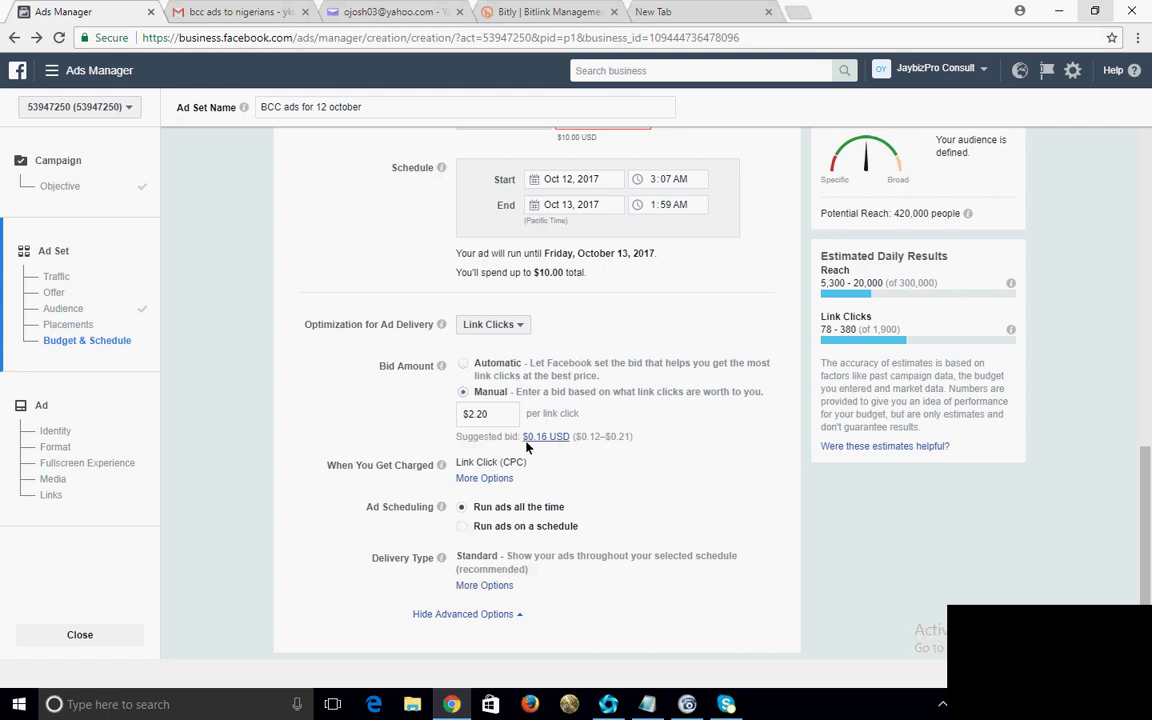
click(505, 420)
click(666, 329)
click(470, 480)
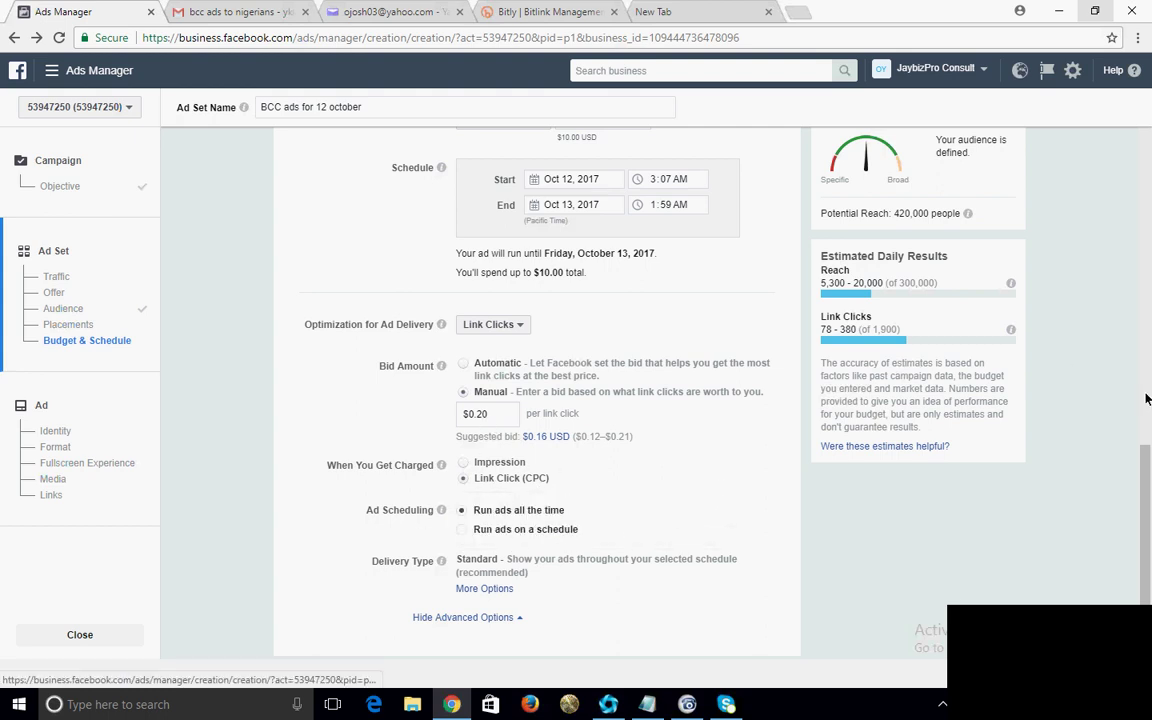
scroll(694, 565, down, 1)
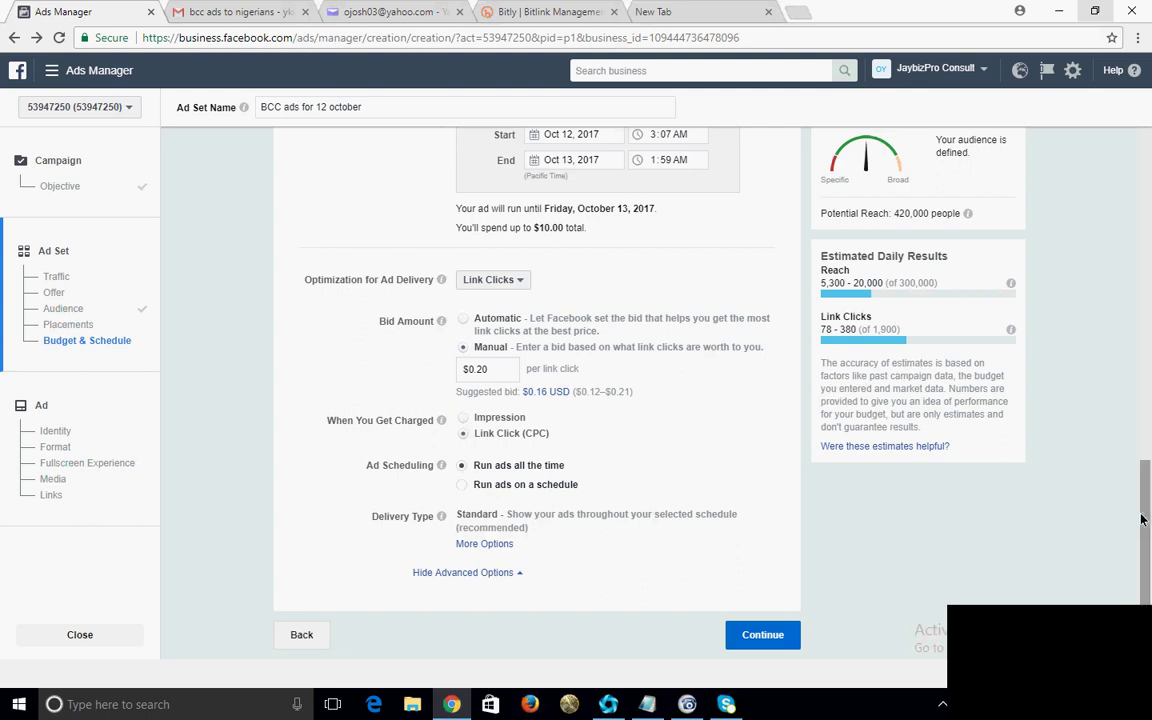
mouse_move(1143, 518)
mouse_down()
mouse_move(1143, 358)
mouse_move(1143, 524)
mouse_up()
Continue to the ad and keep Bitconnect Team Yinker as its Facebook Page
click(765, 636)
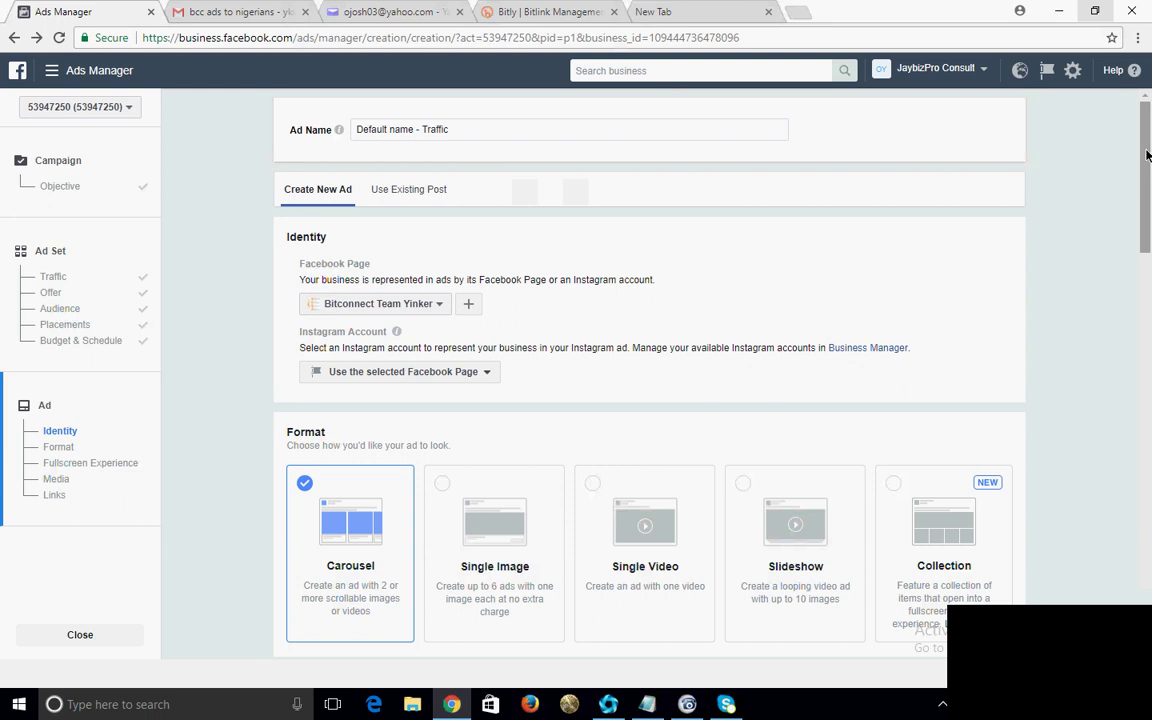
scroll(1149, 181, down, 1)
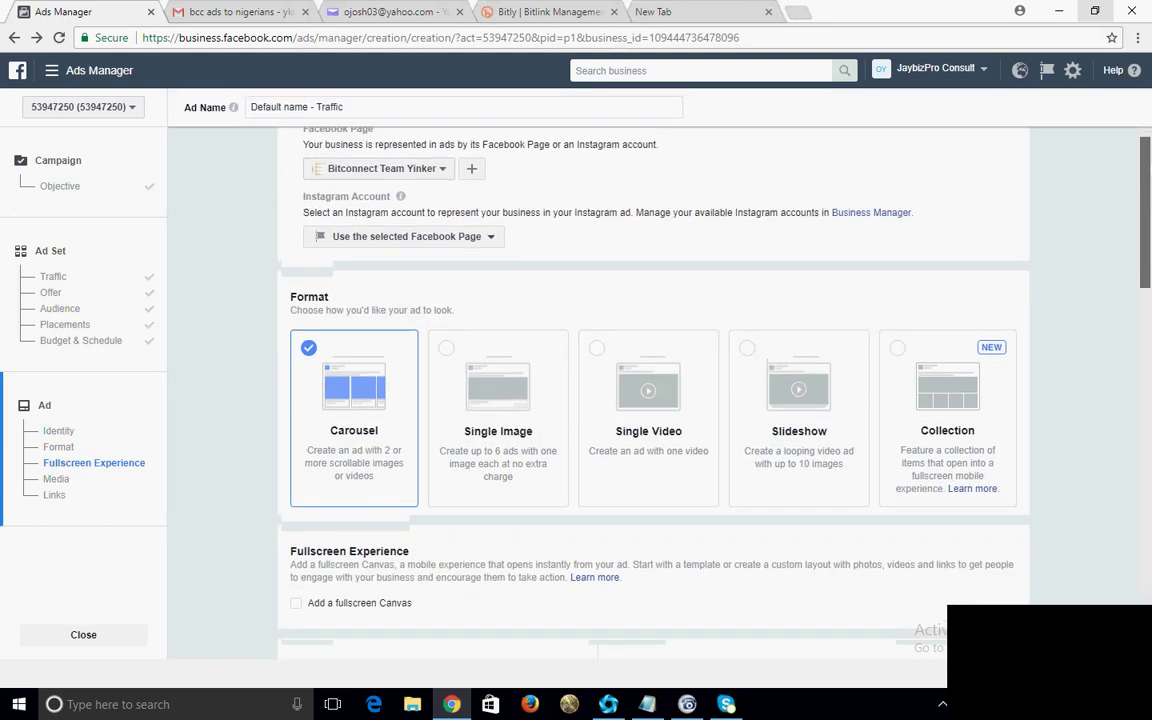
drag(1147, 195, 1147, 162)
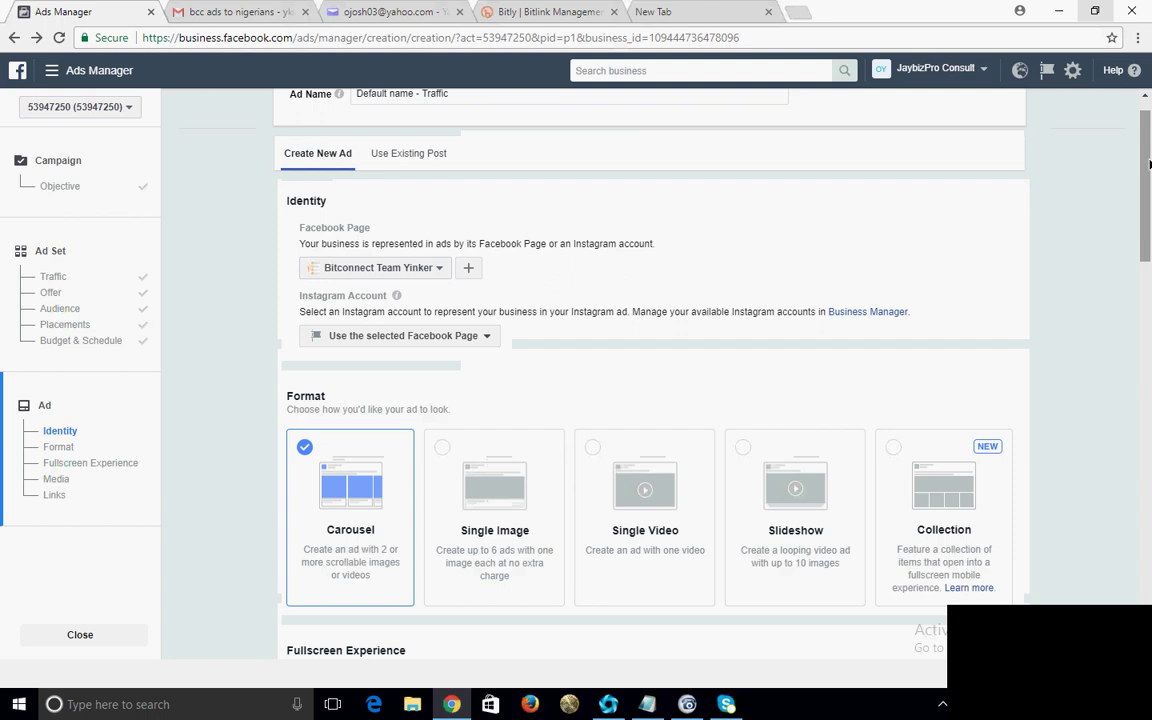
click(440, 269)
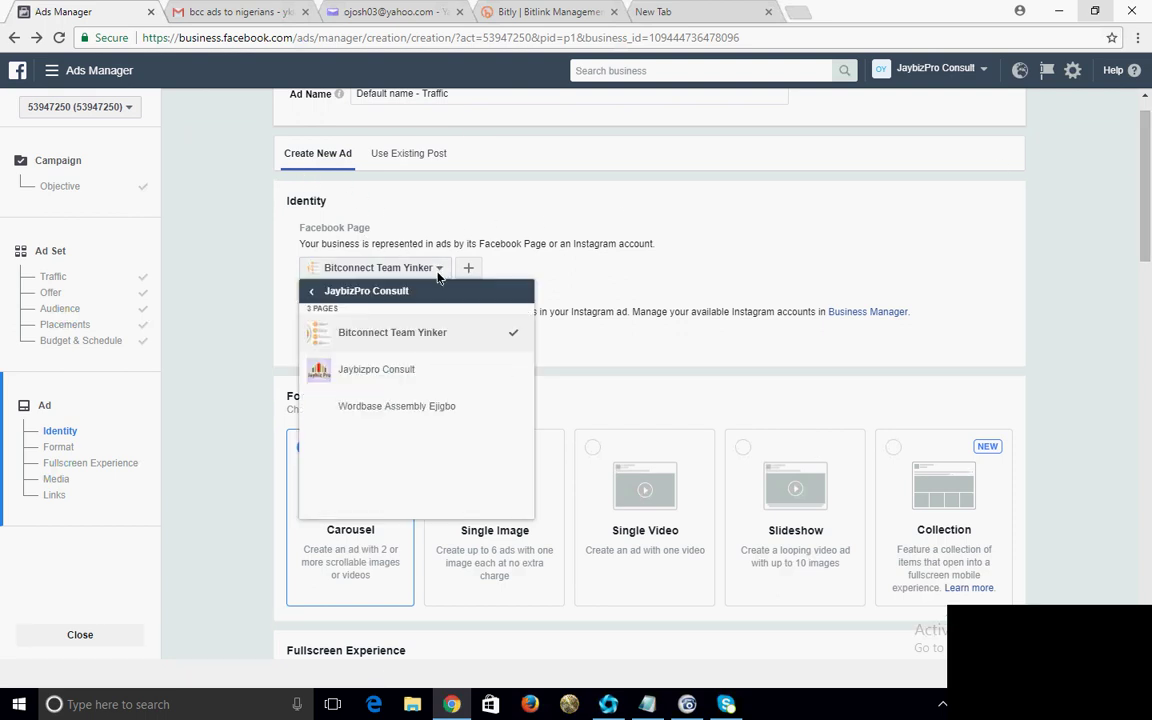
click(455, 335)
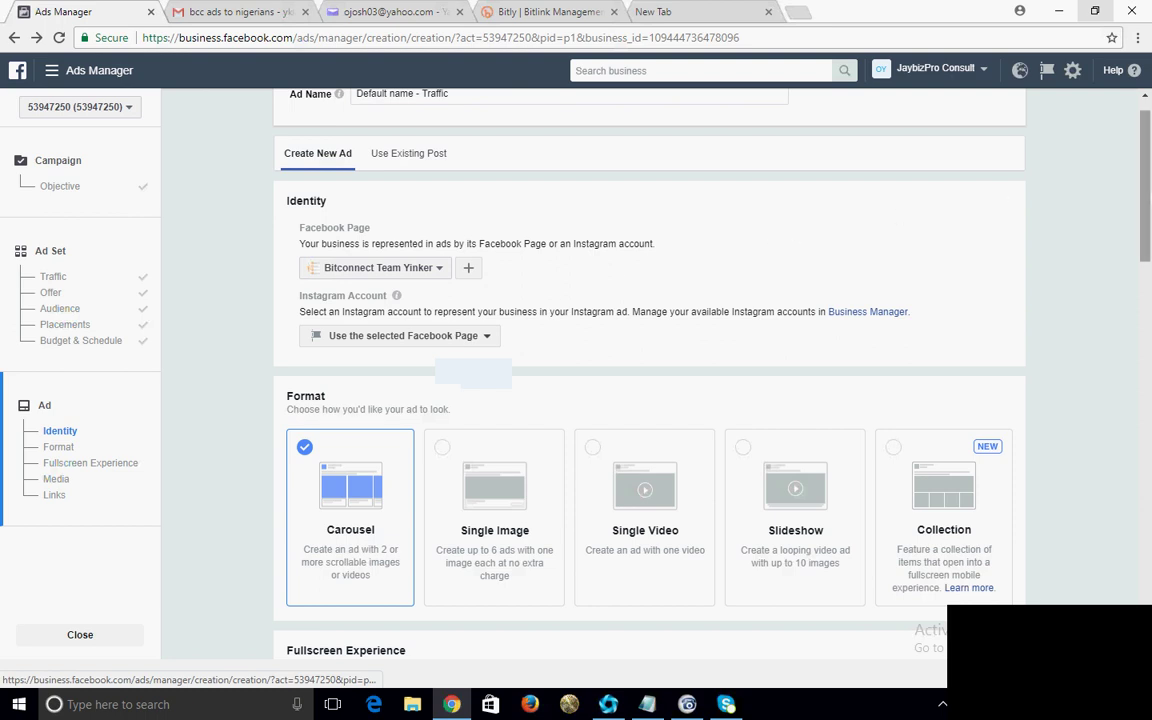
Switch the ad format from Carousel to Single Image
scroll(590, 390, down, 2)
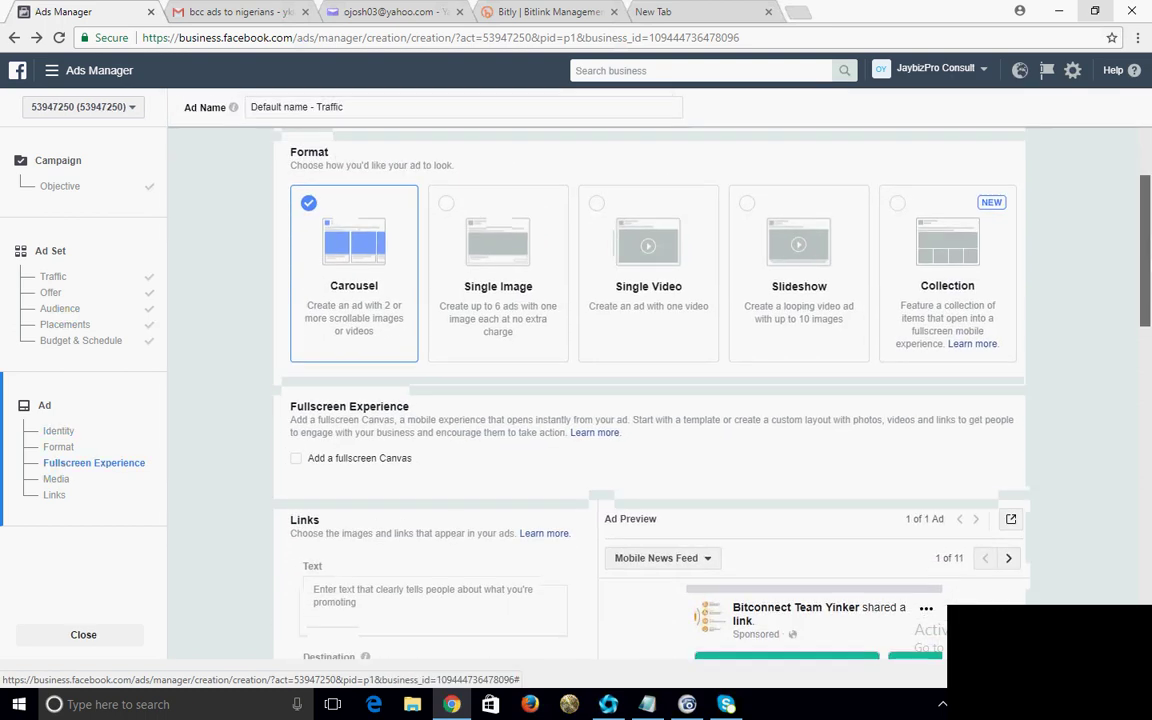
scroll(590, 390, up, 3)
scroll(590, 390, down, 1)
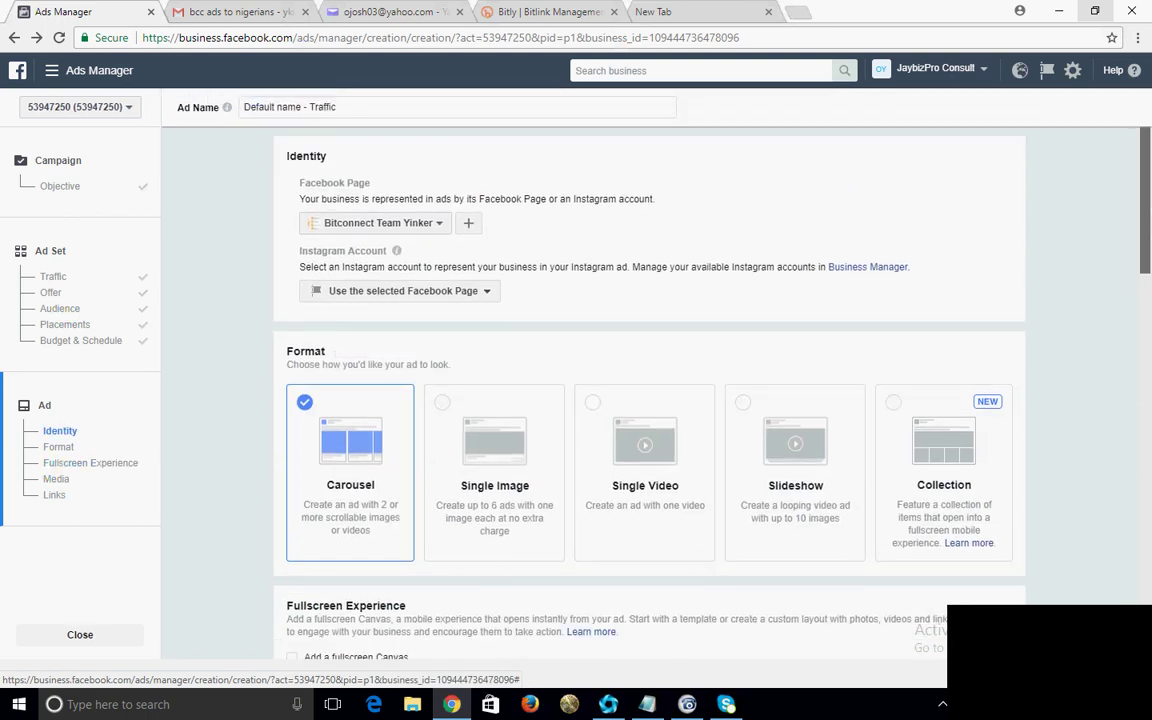
scroll(455, 260, down, 1)
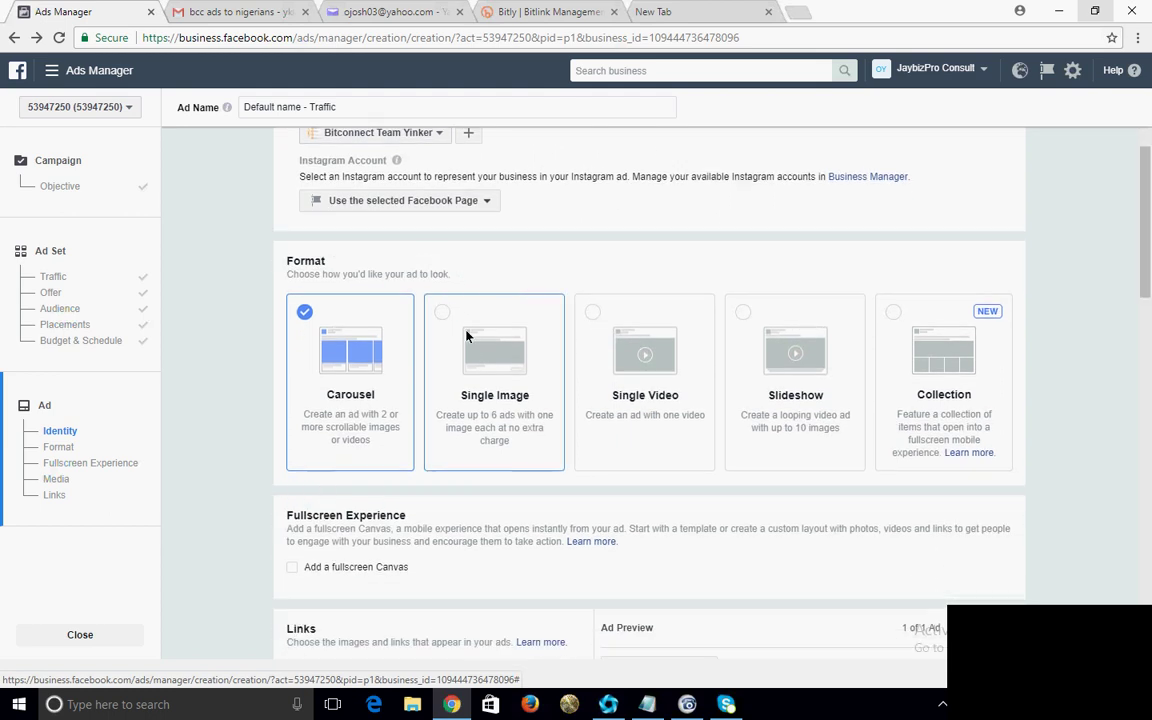
click(495, 320)
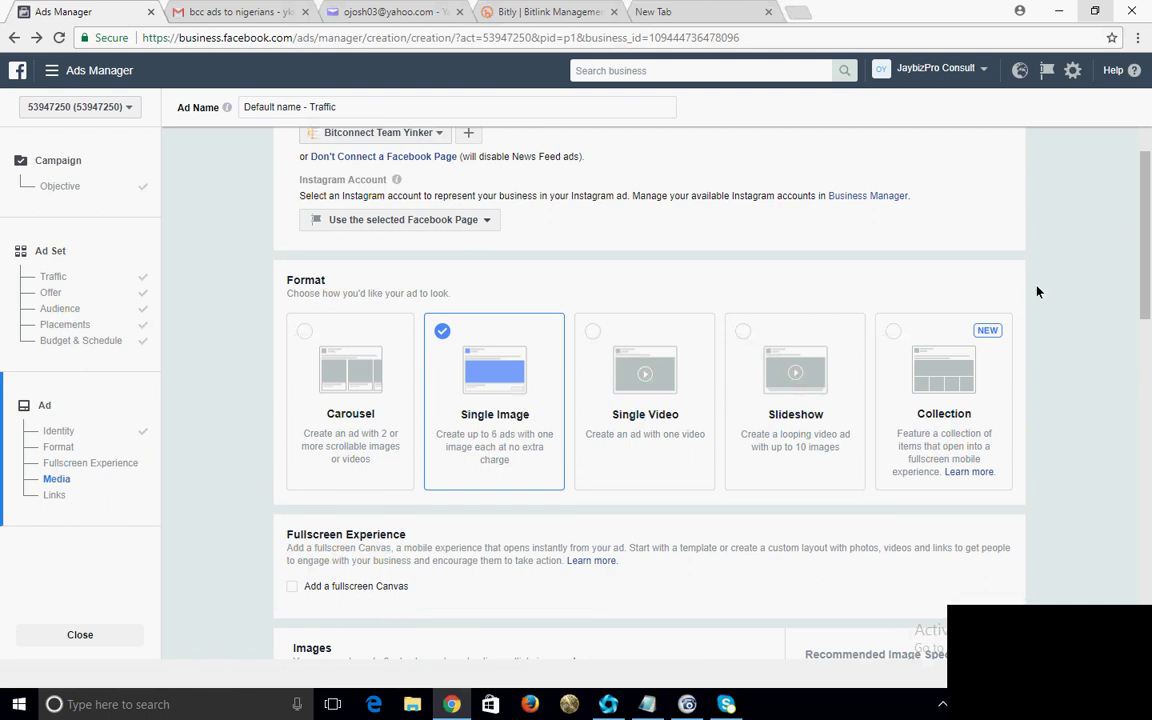
scroll(1036, 290, down, 2)
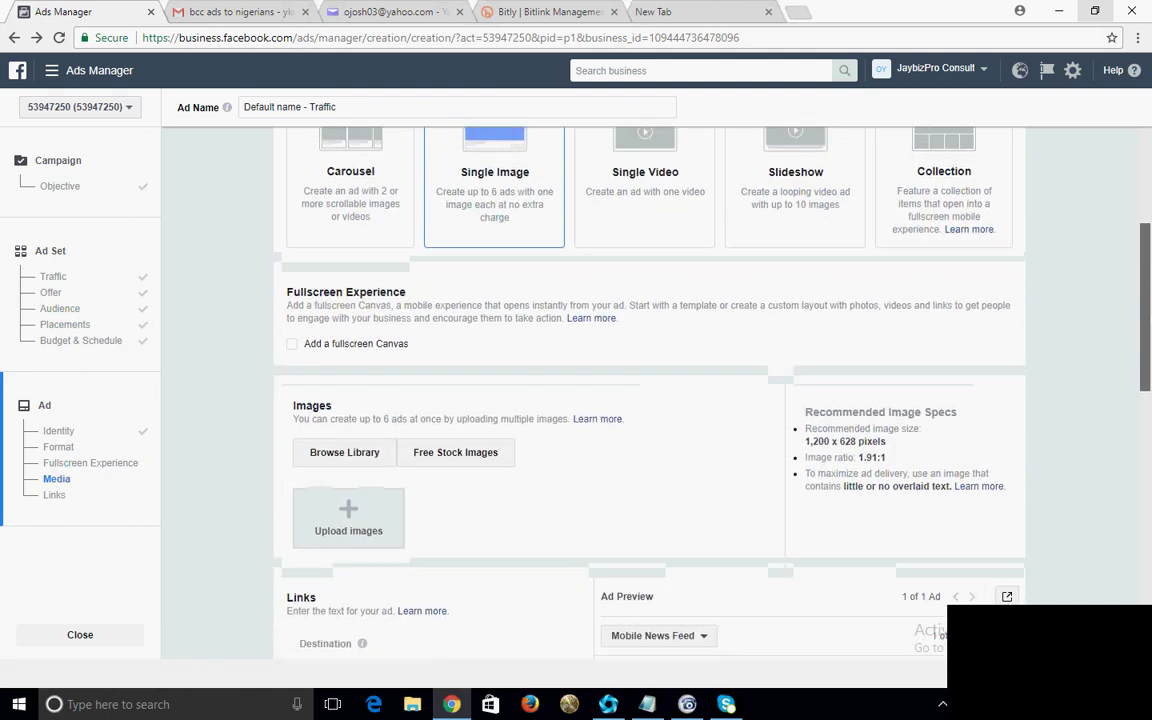
drag(1148, 215, 1148, 304)
scroll(650, 400, down, 2)
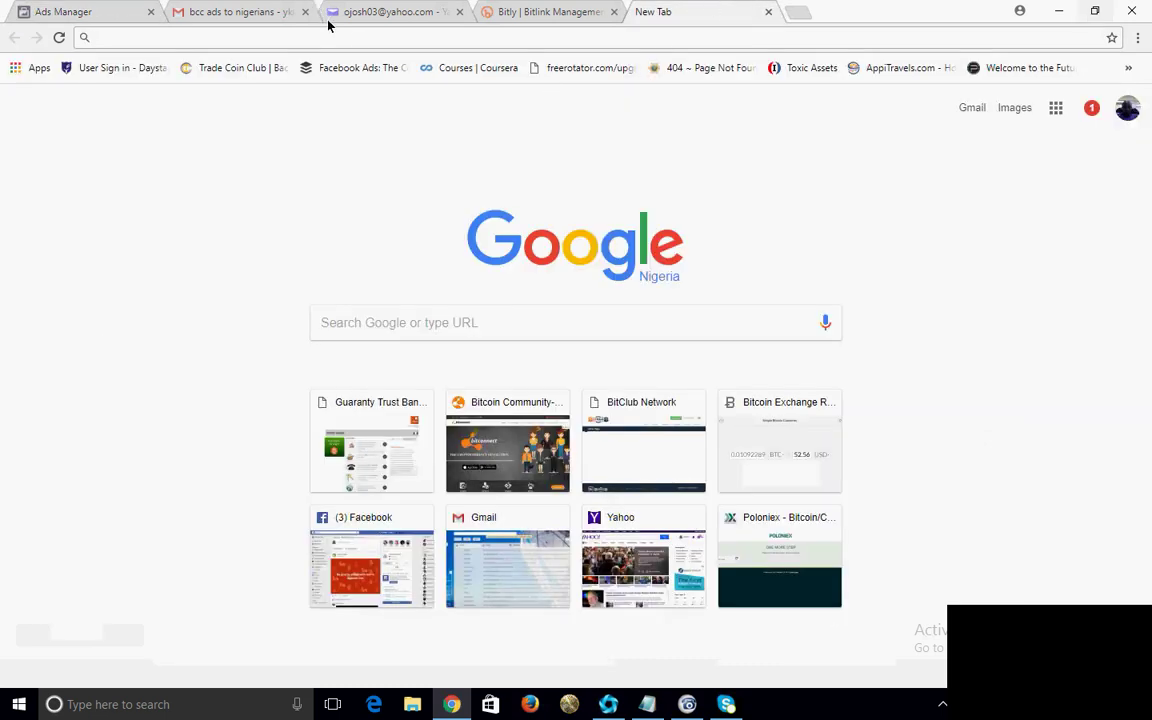
Search Google Images for 'bitcoin money'
text(goo)
key(Return)
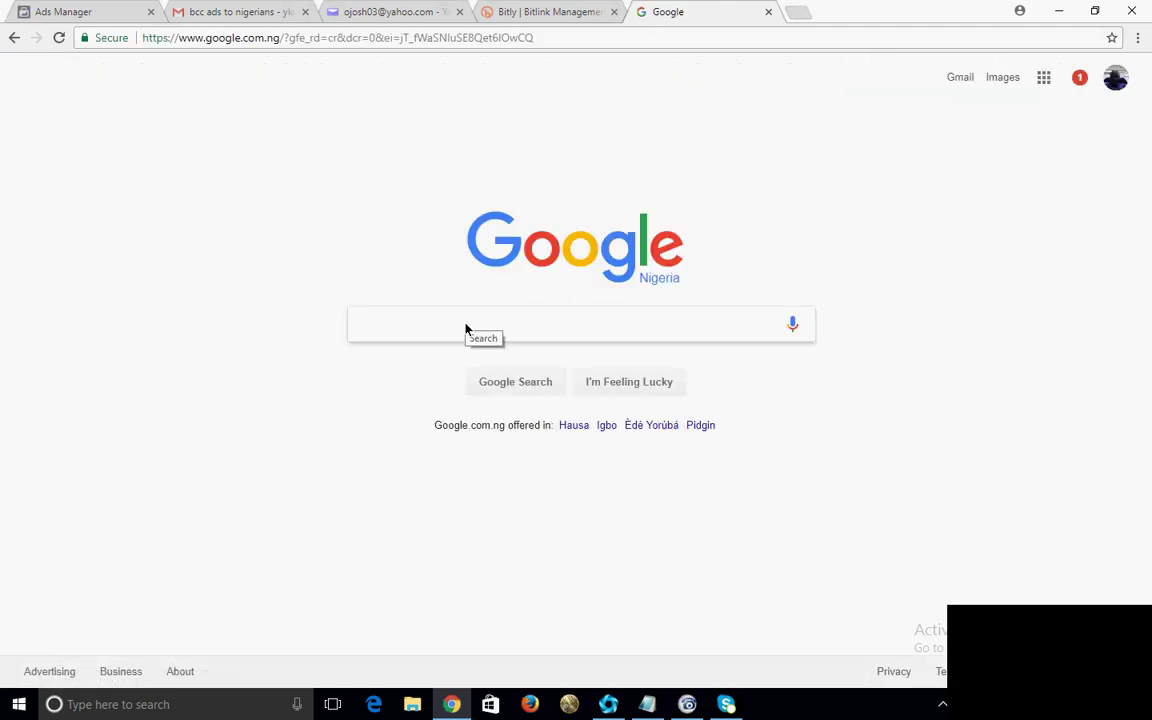
text(bitco)
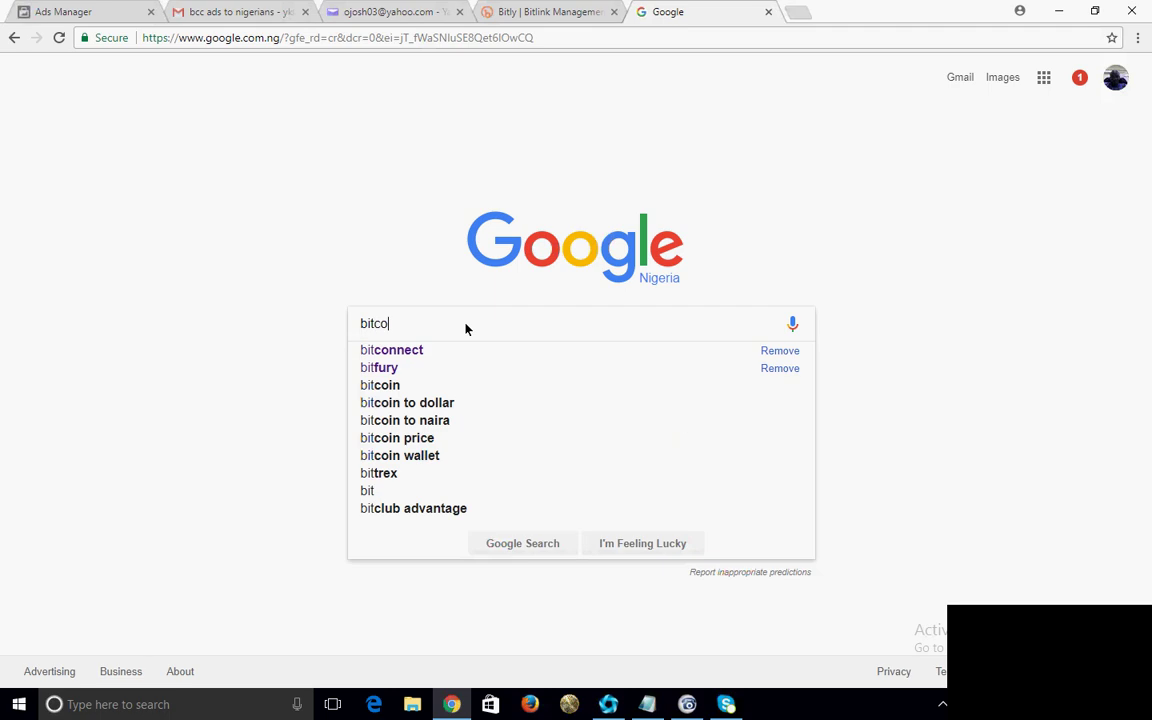
text(in money)
key(Return)
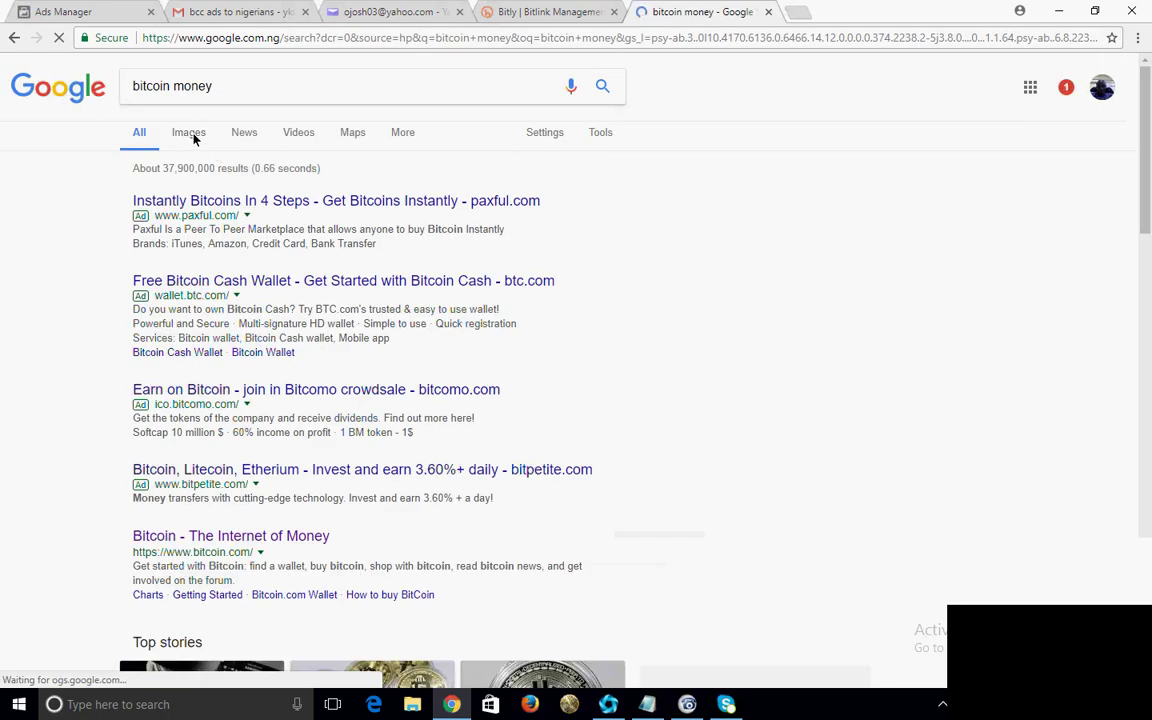
click(188, 133)
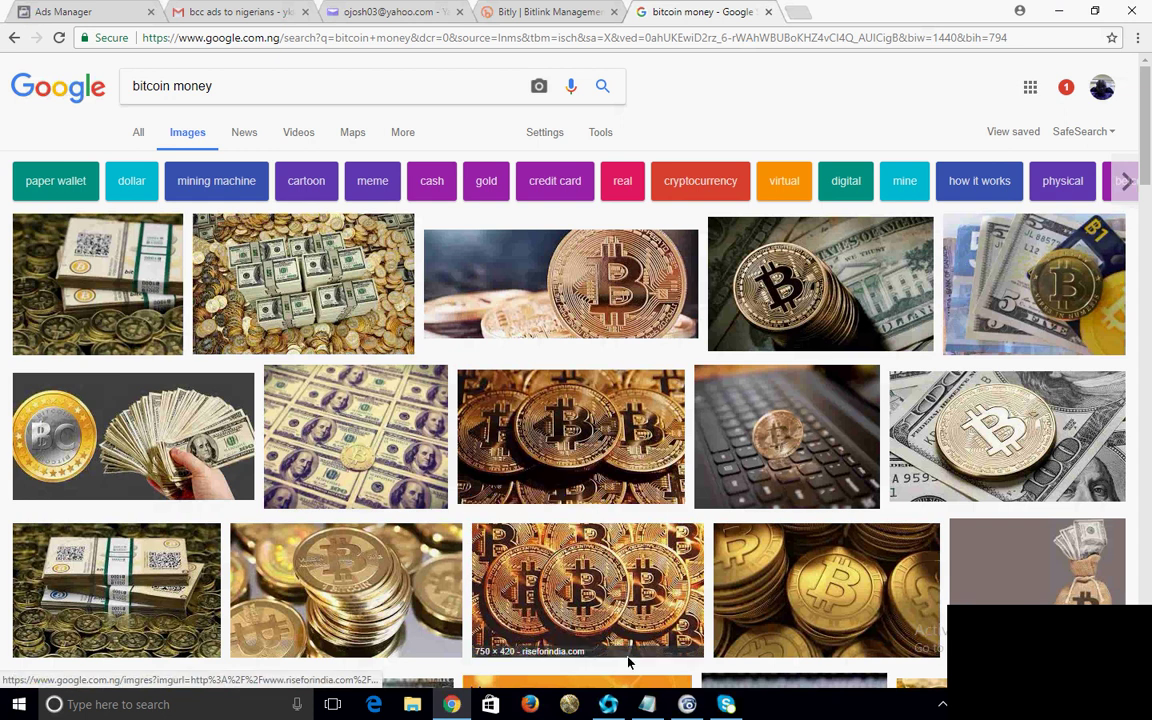
Save the coin-on-keyboard picture to the Desktop as 'btc cash'
click(800, 457)
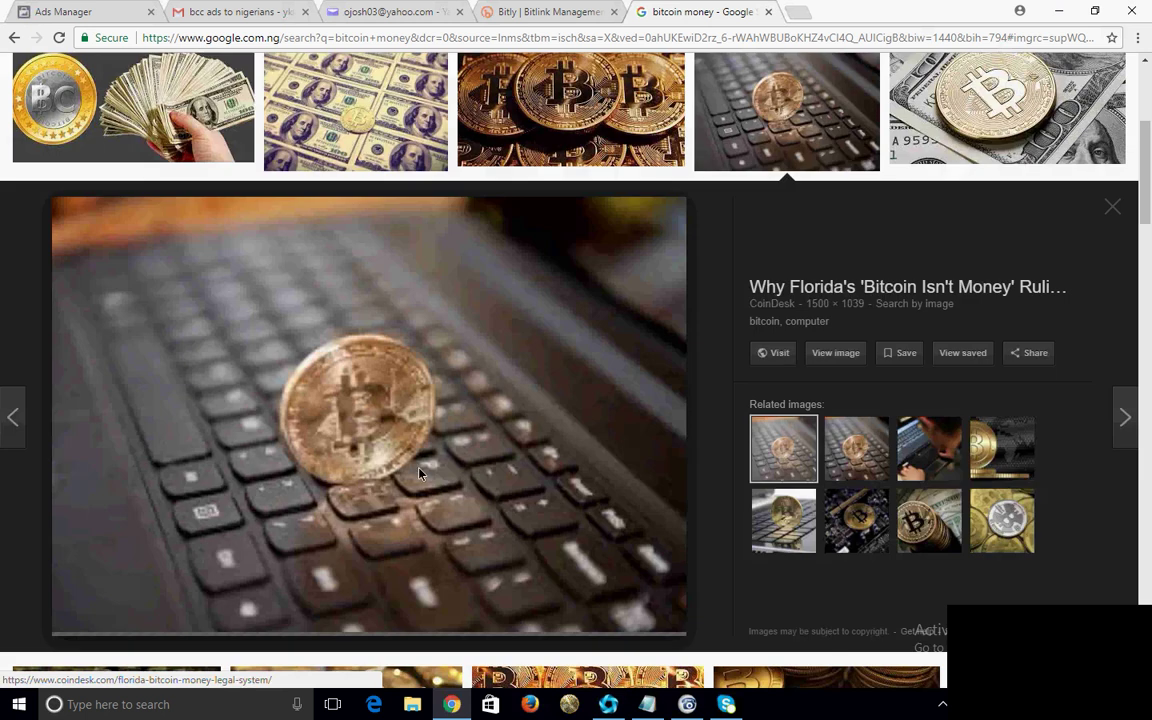
right_click(354, 341)
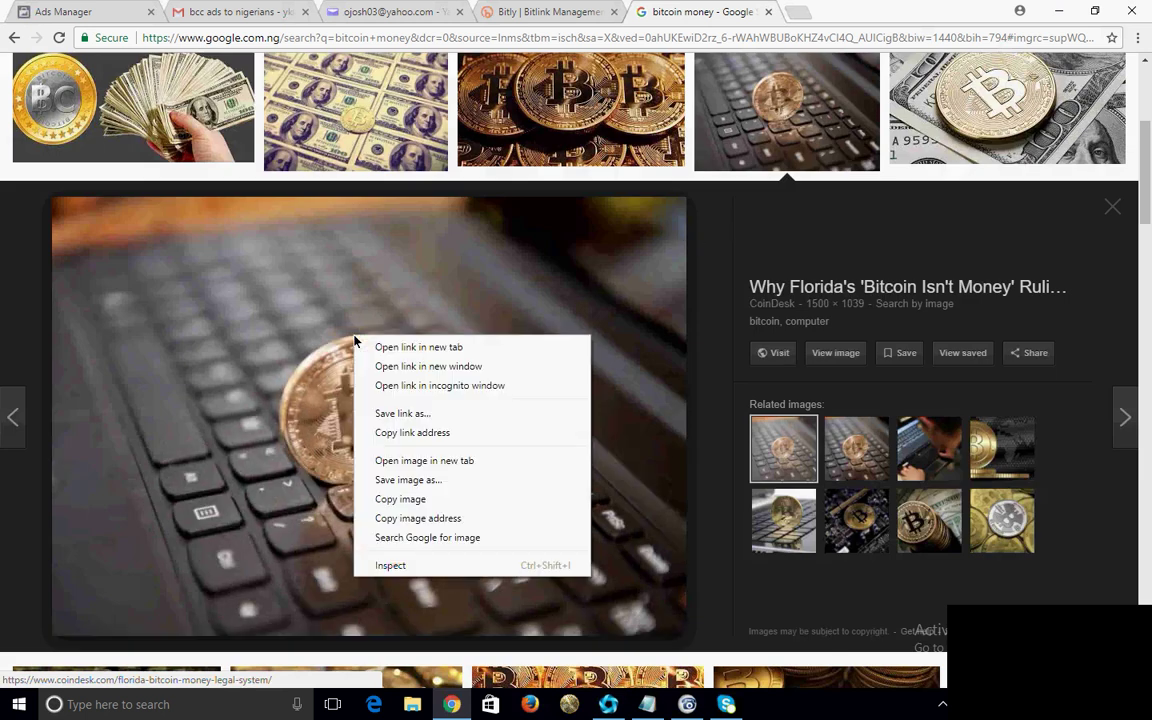
click(416, 481)
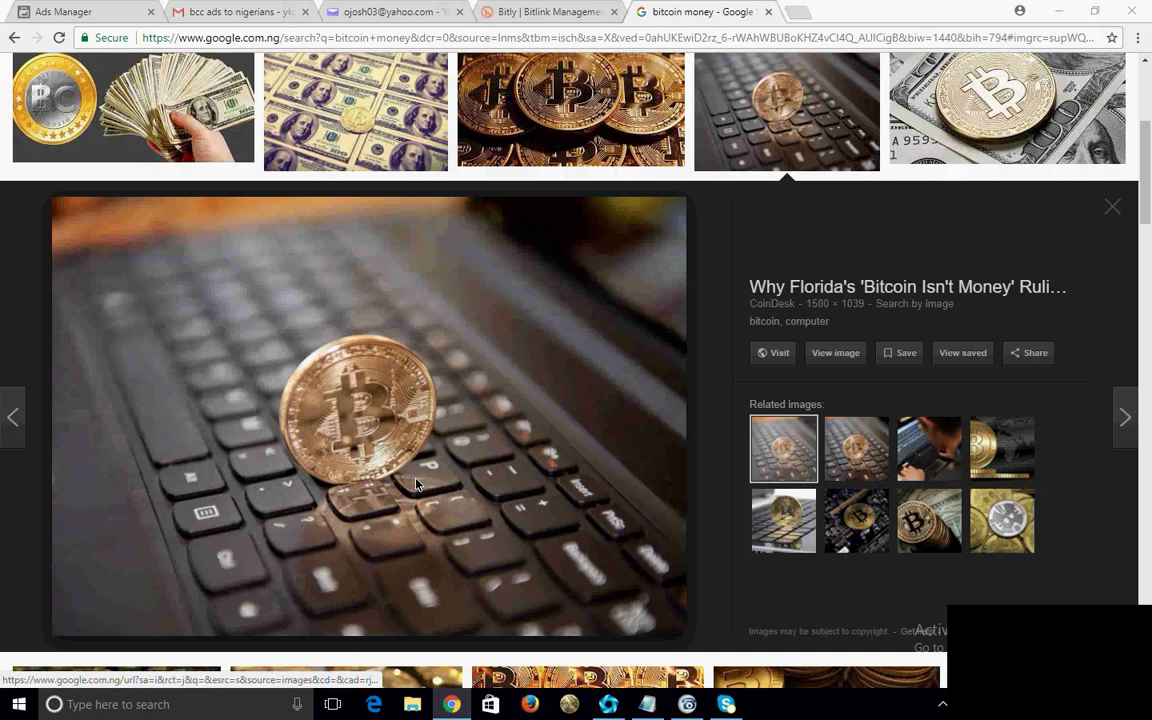
text(btc cash)
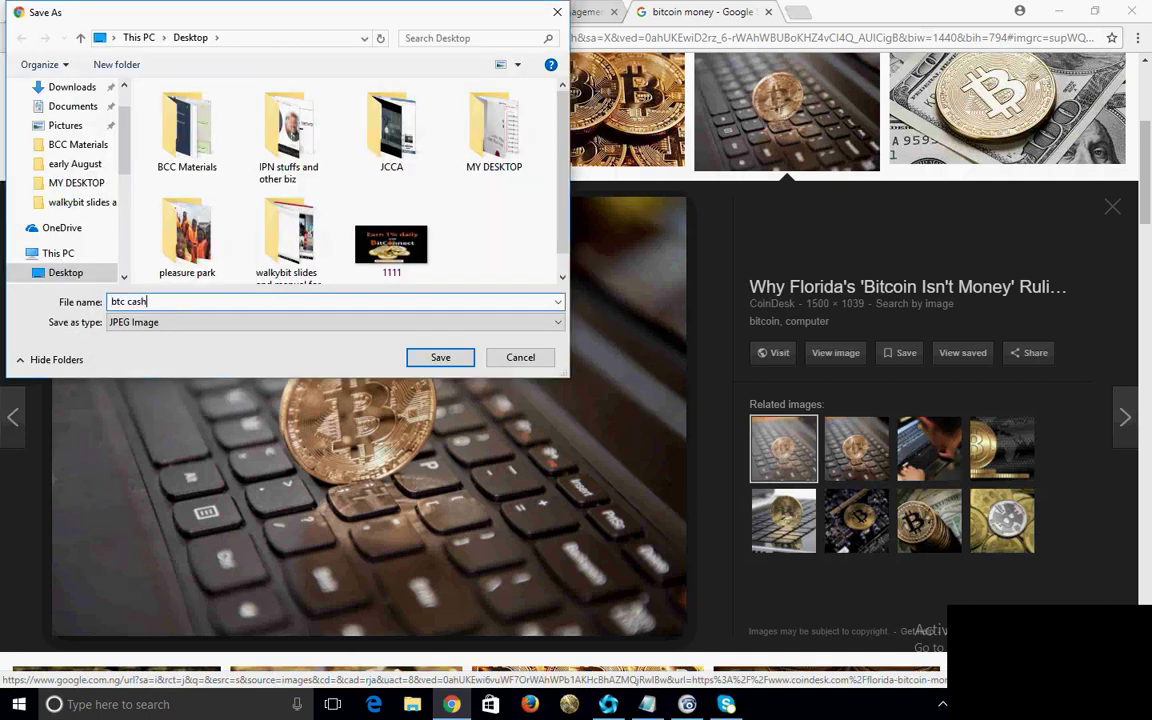
click(456, 360)
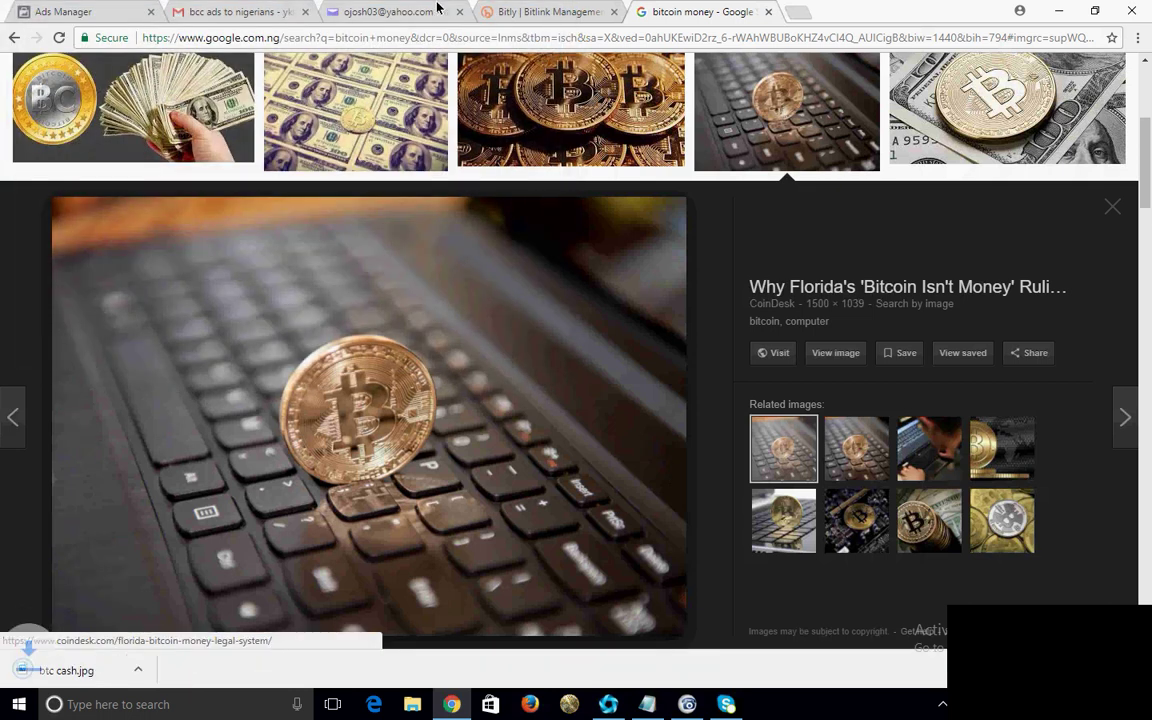
Back in Ads Manager, upload btc cash from the Desktop as the ad's image
click(77, 8)
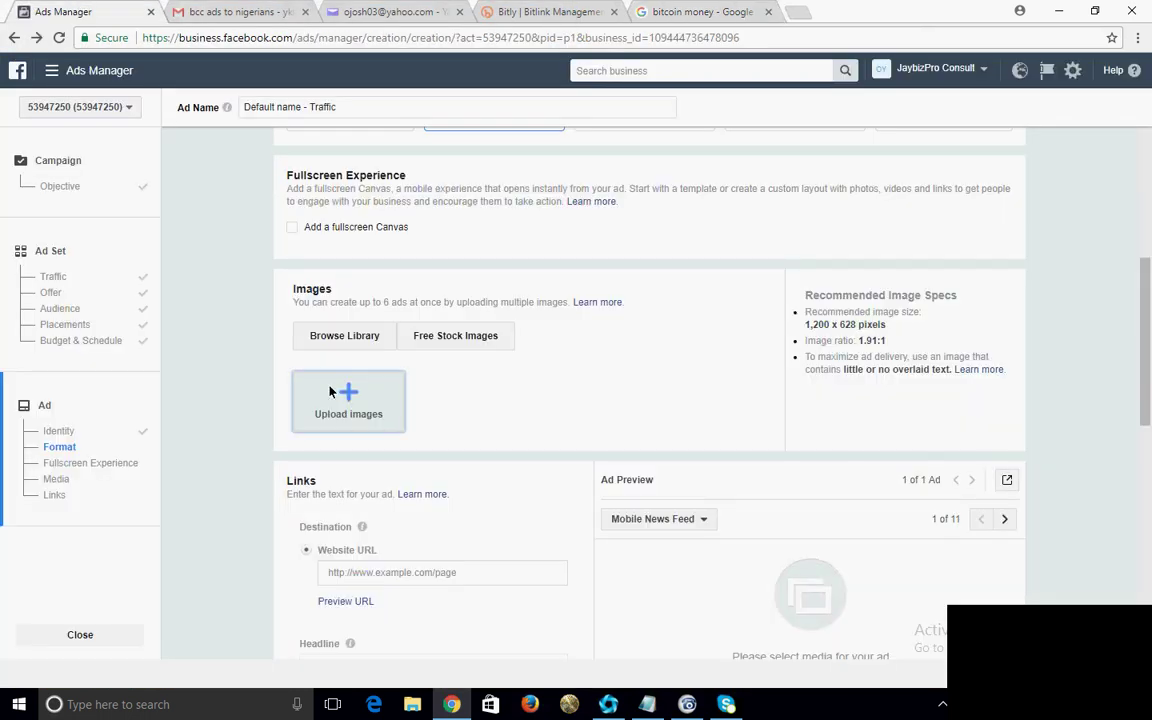
click(347, 391)
click(364, 220)
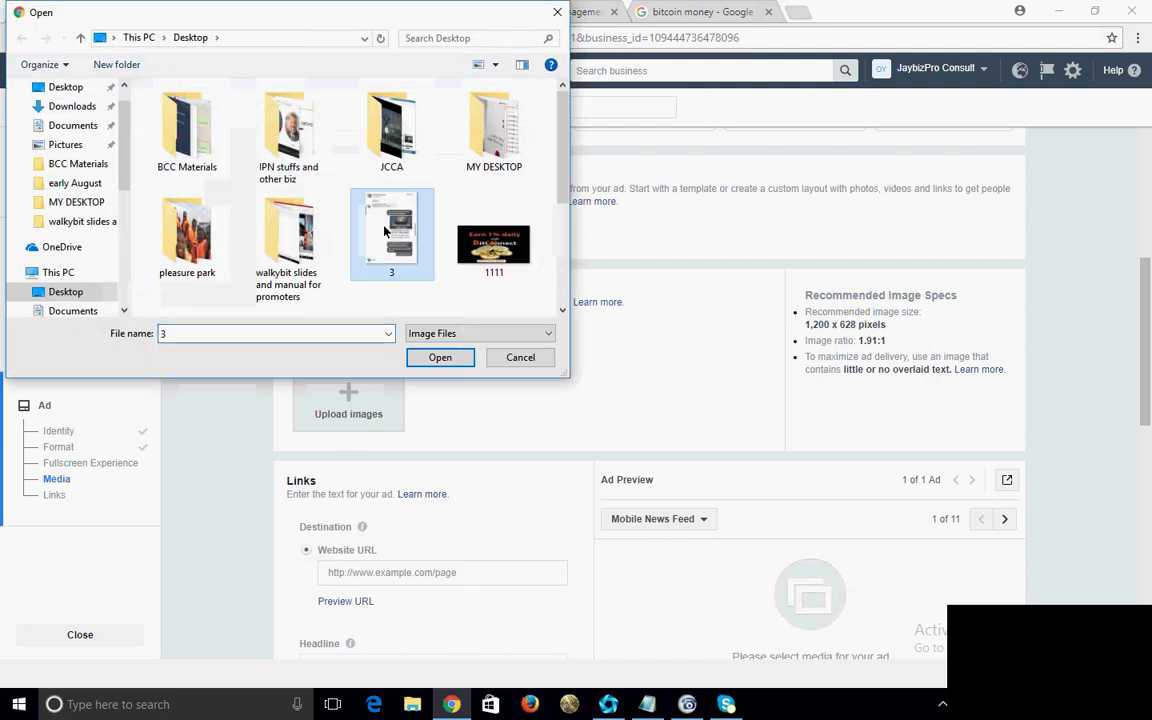
scroll(303, 236, down, 1)
click(187, 235)
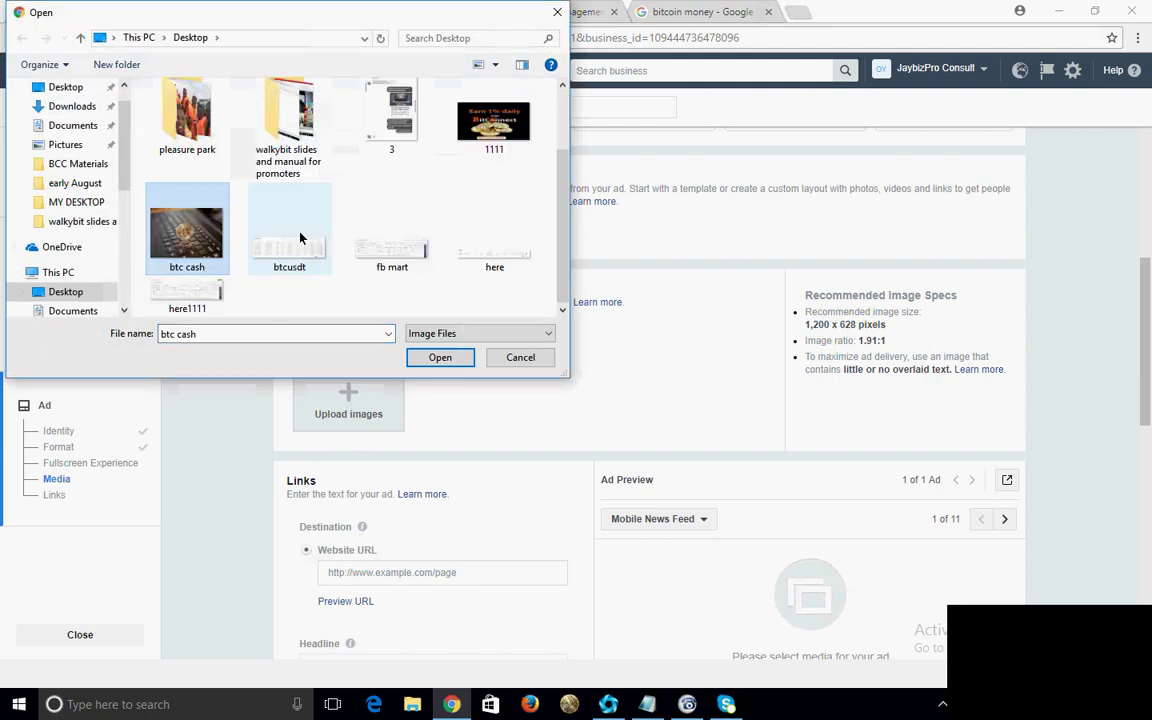
click(432, 360)
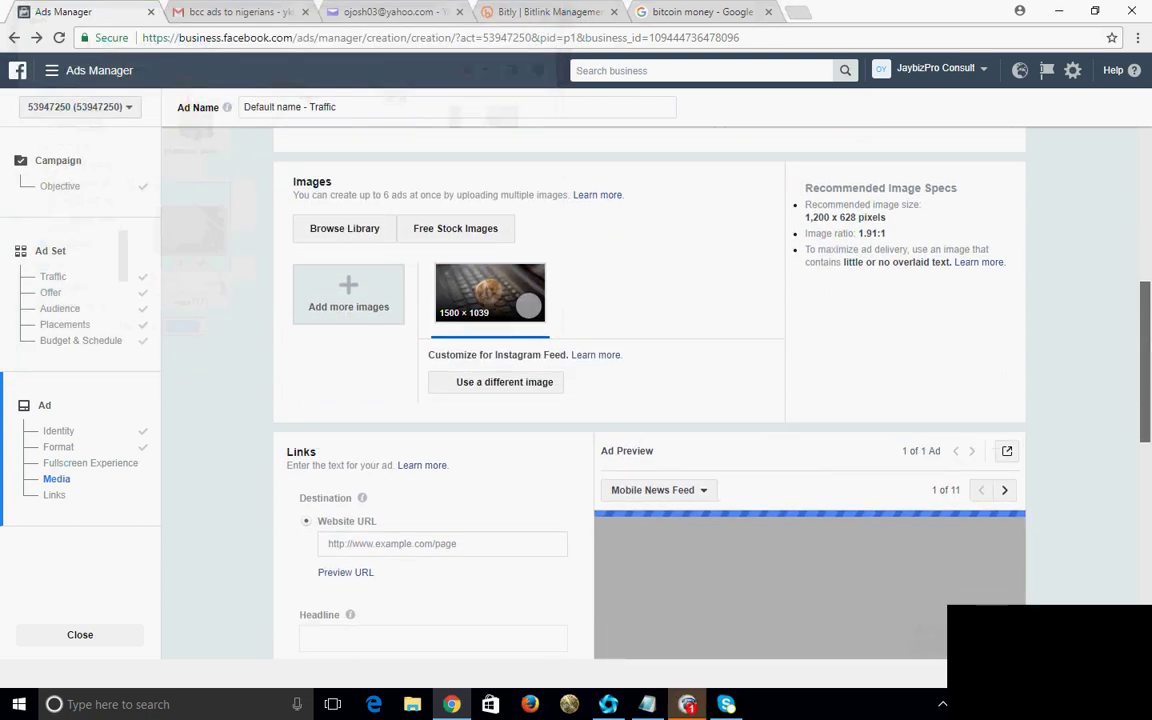
mouse_move(1145, 395)
mouse_down()
mouse_move(1145, 443)
mouse_move(1145, 351)
mouse_move(1145, 380)
mouse_up()
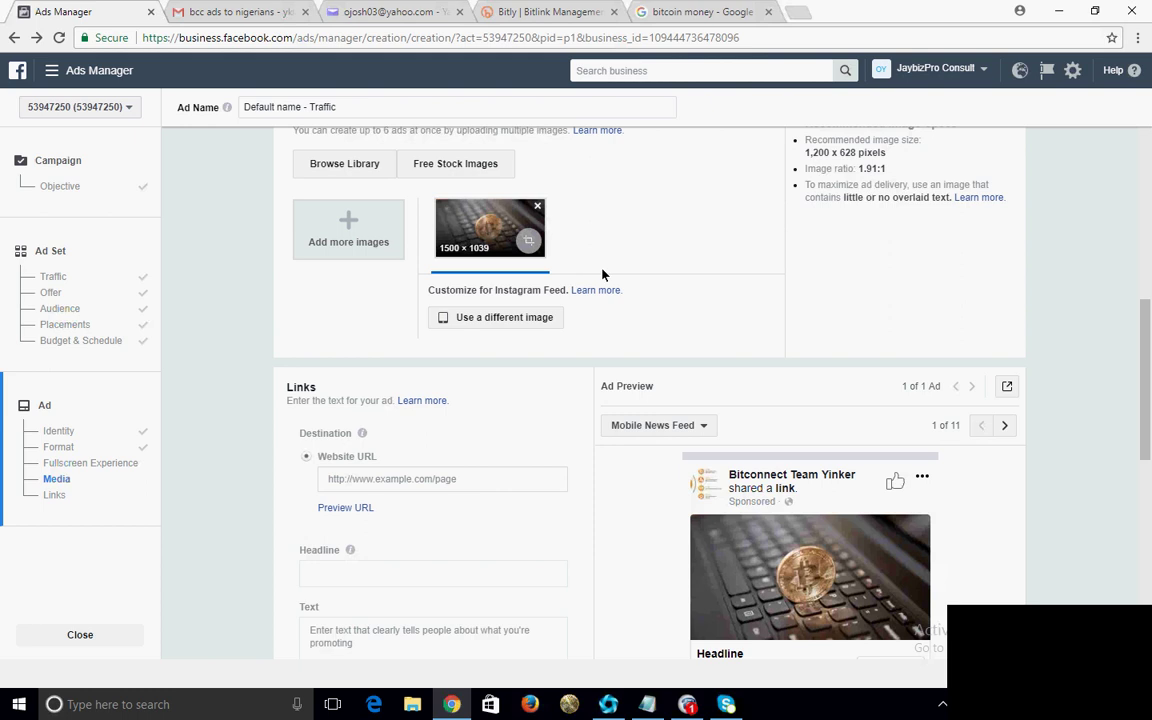
scroll(726, 360, down, 3)
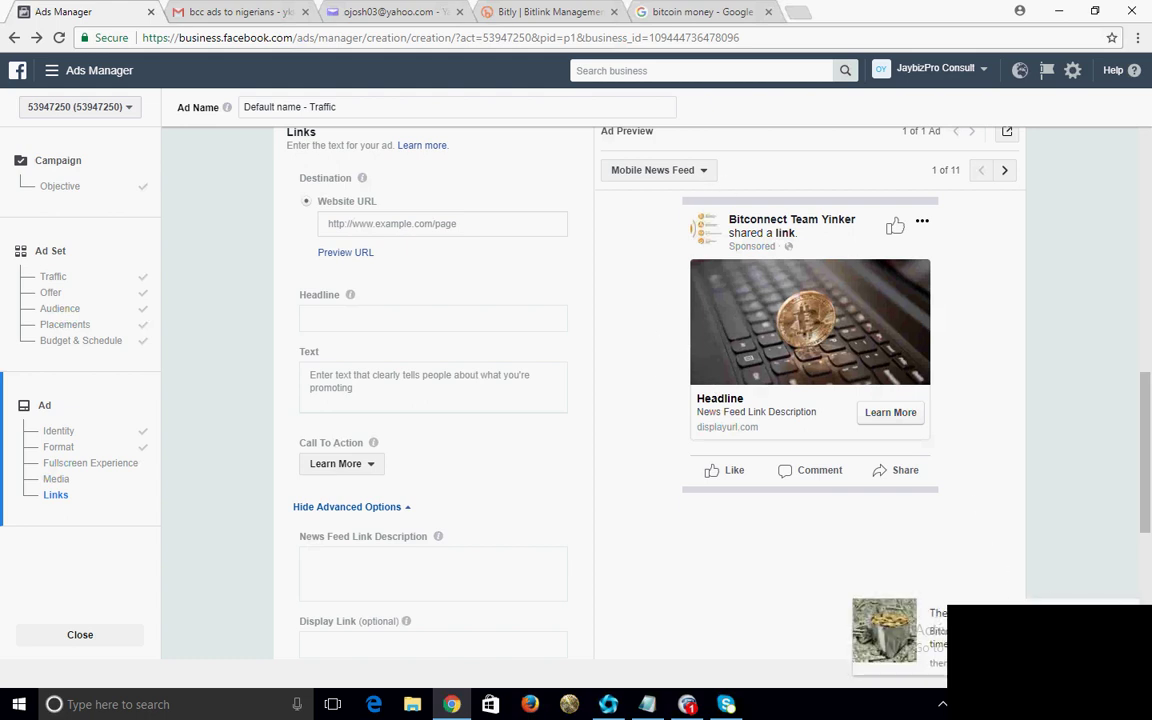
click(704, 172)
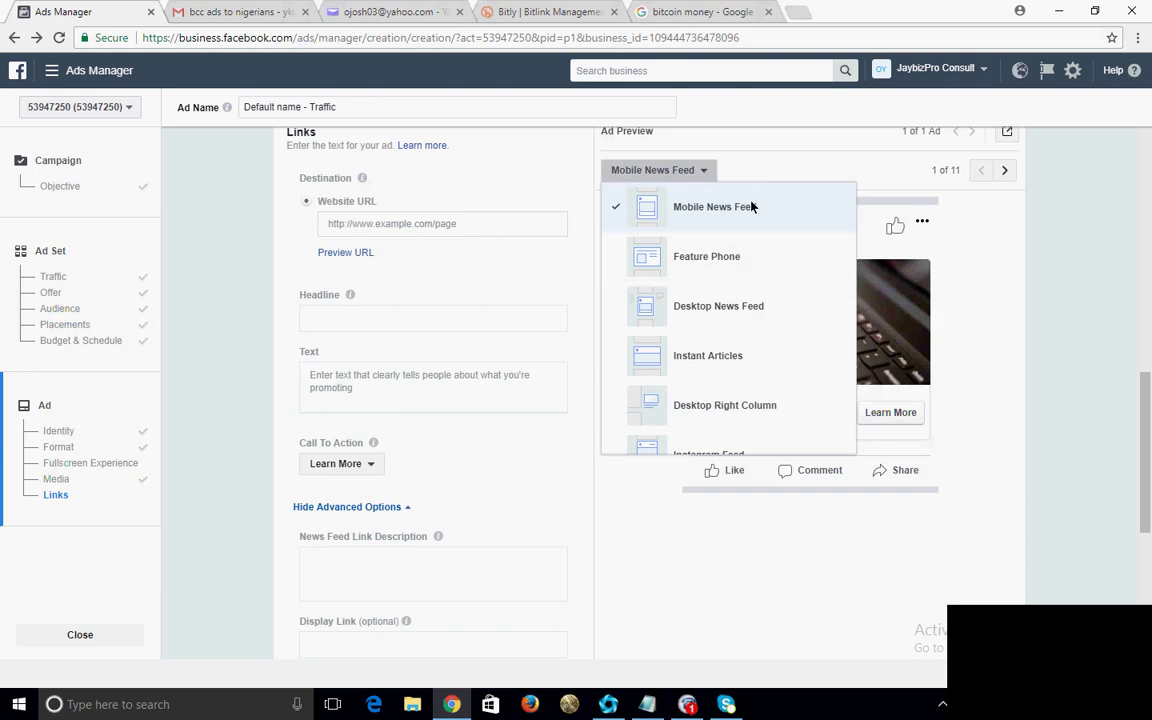
click(1076, 273)
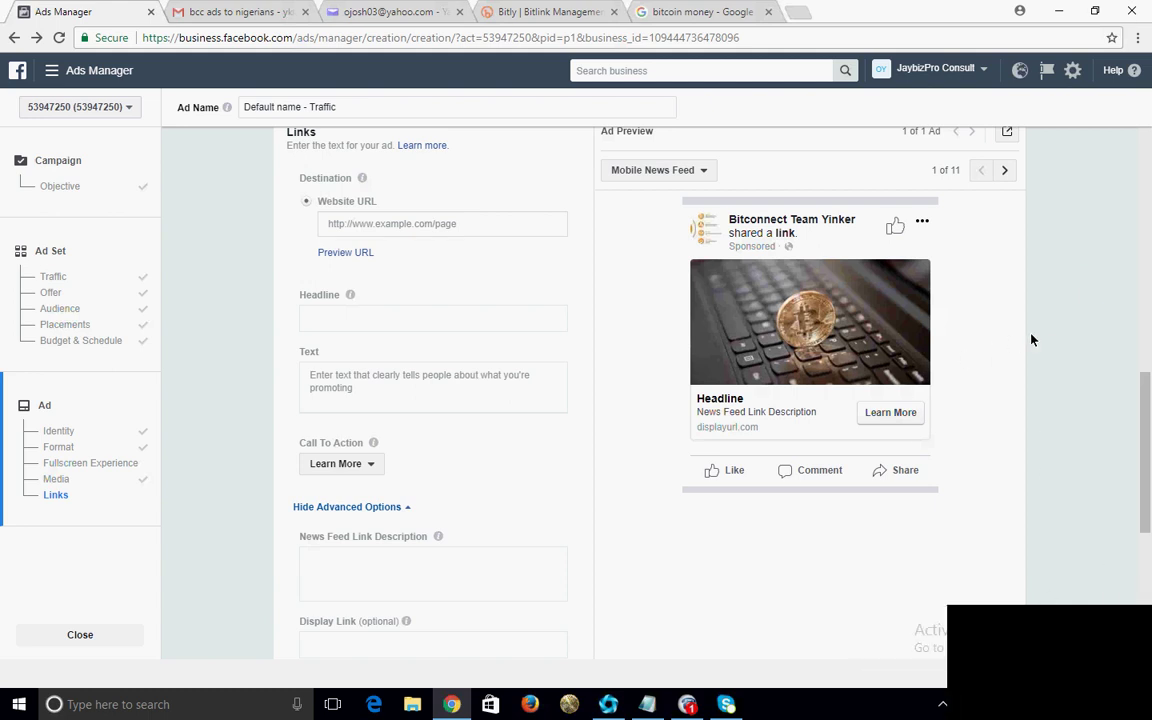
click(703, 172)
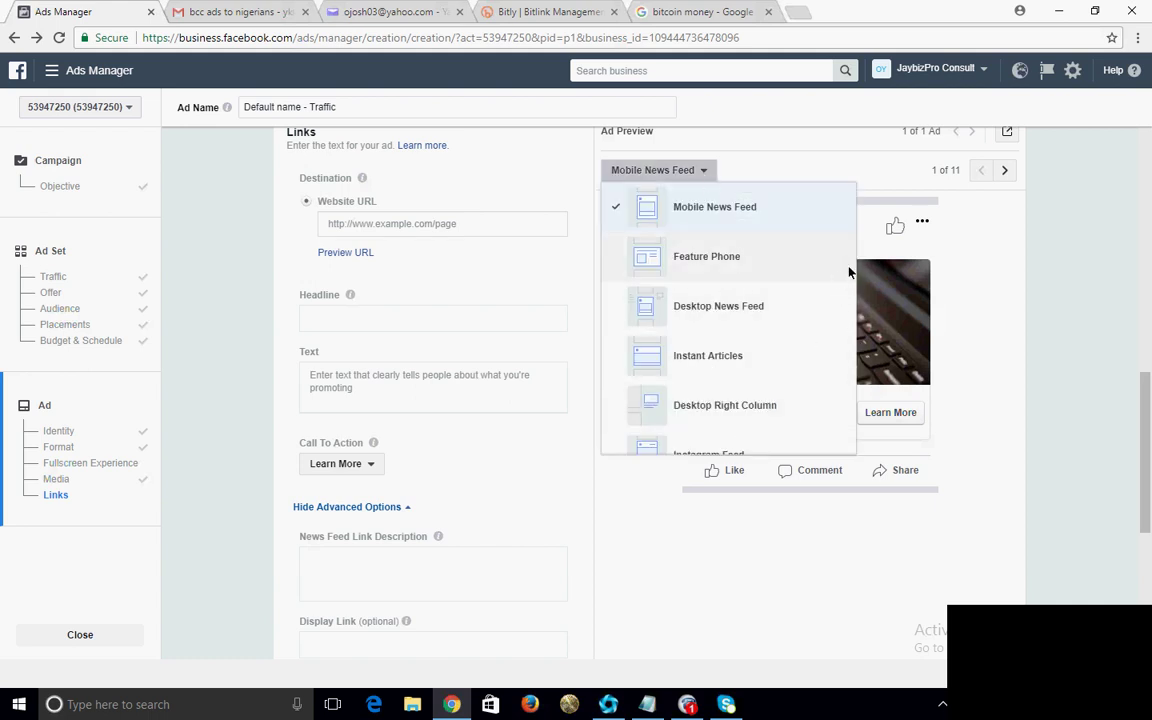
click(1093, 319)
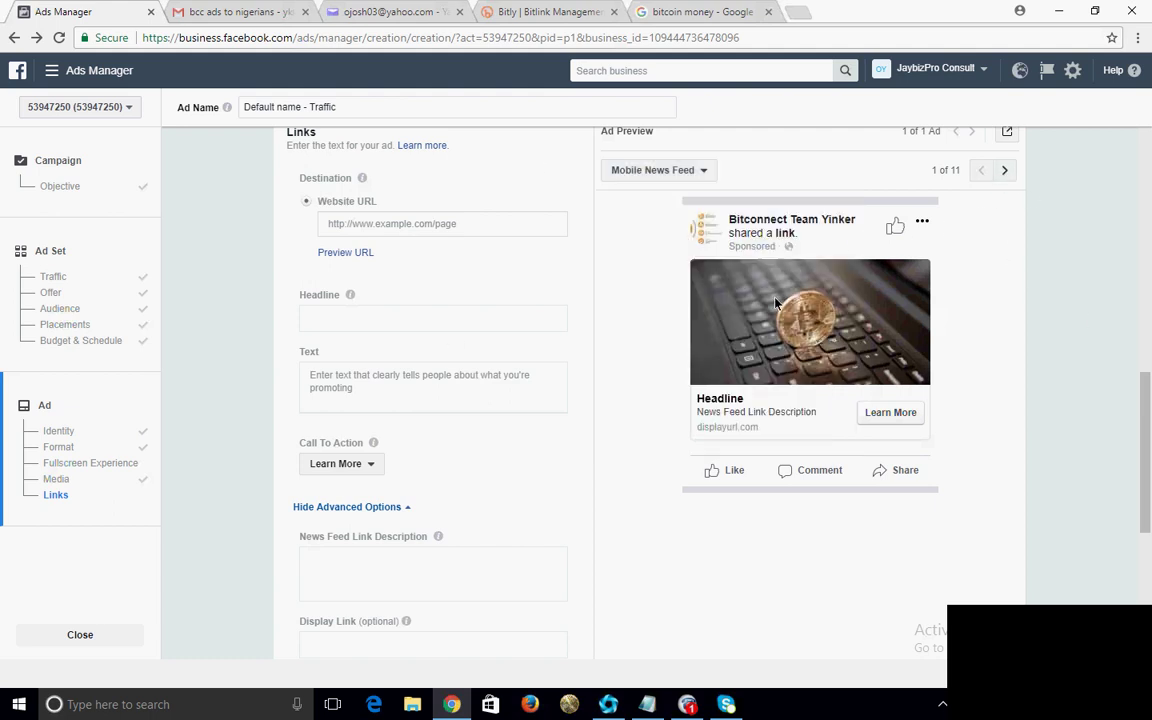
scroll(1145, 430, up, 1)
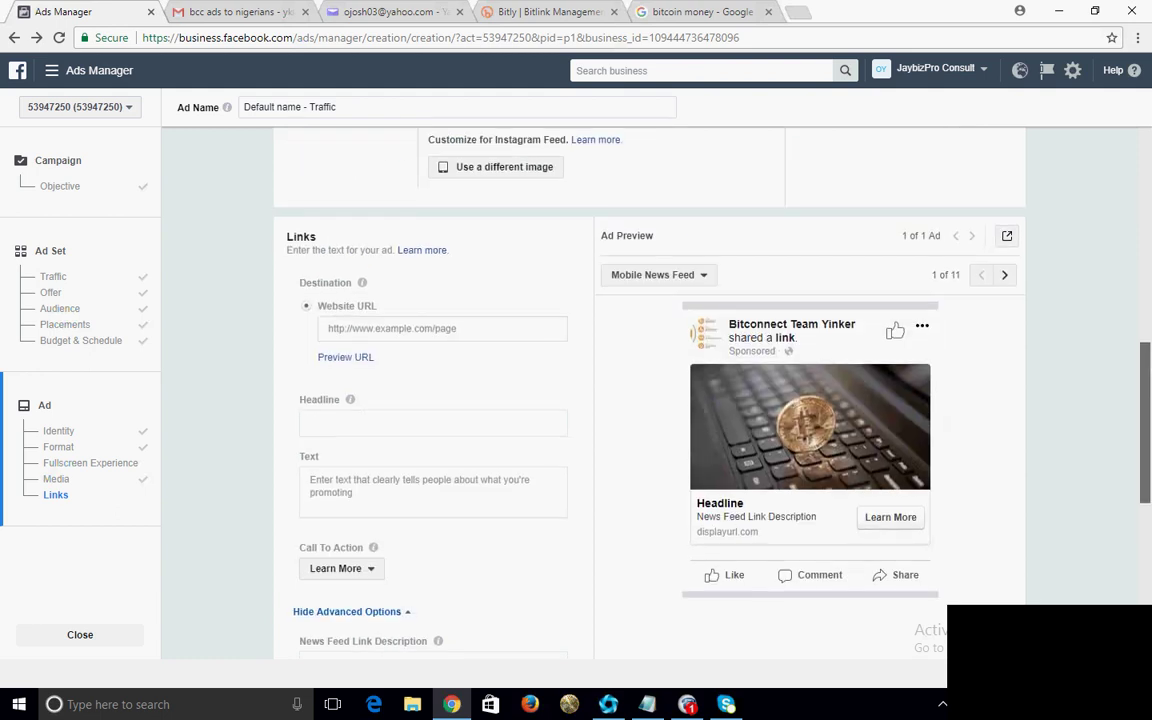
Paste the second bit.ly link from the notes into the Website URL field
scroll(363, 297, down, 1)
click(374, 283)
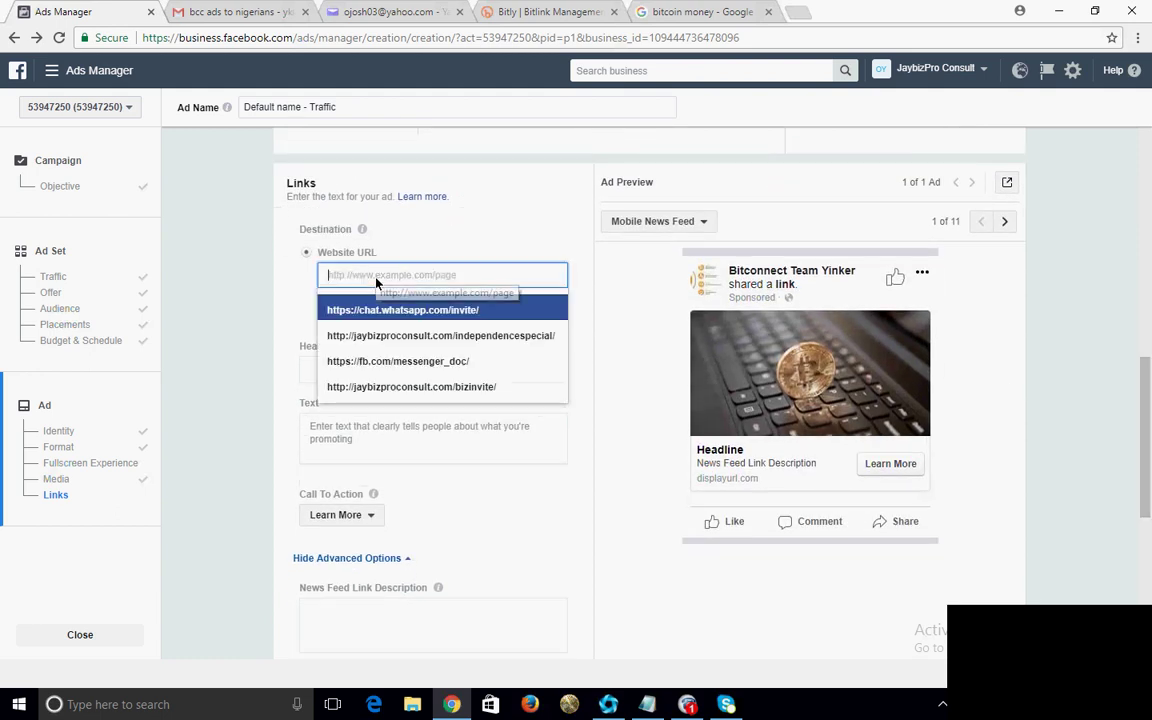
click(648, 705)
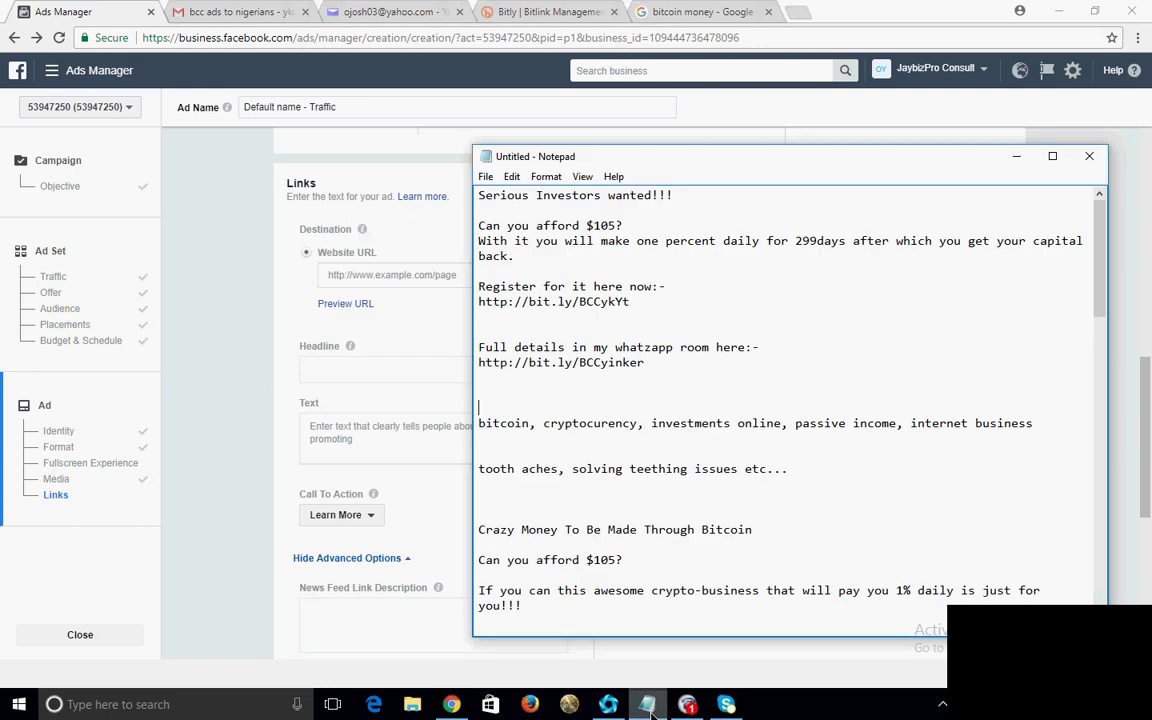
double_click(616, 367)
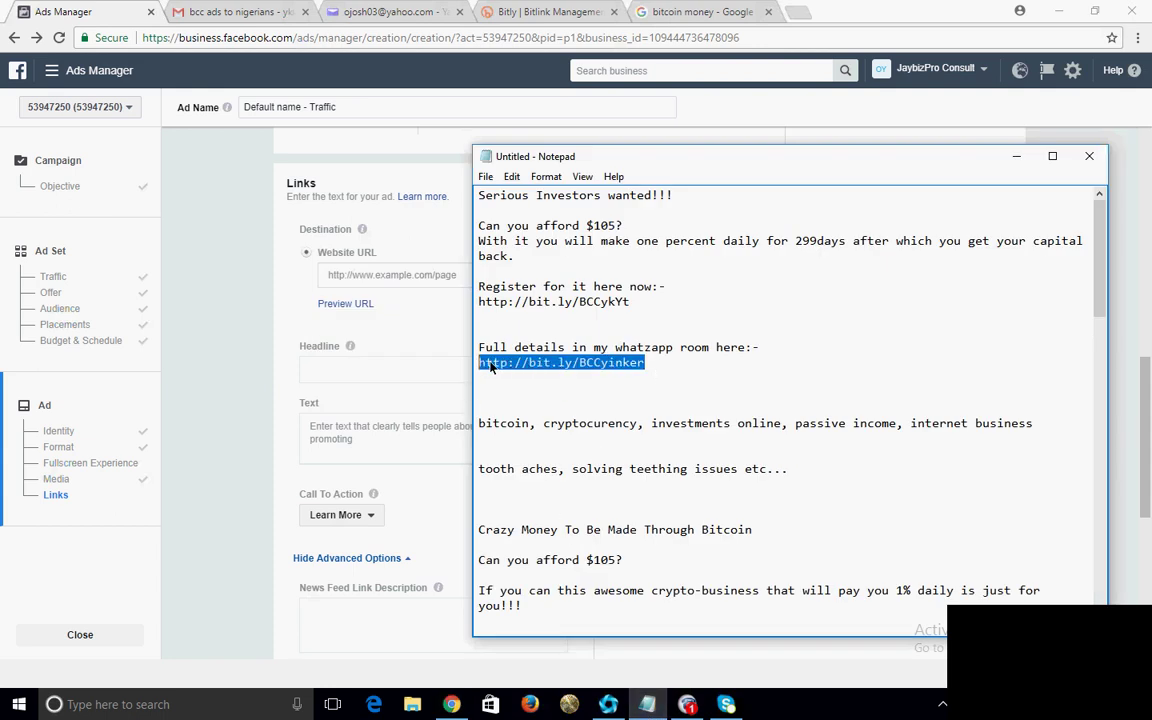
click(375, 281)
text(http://bit.ly/BCCyinker)
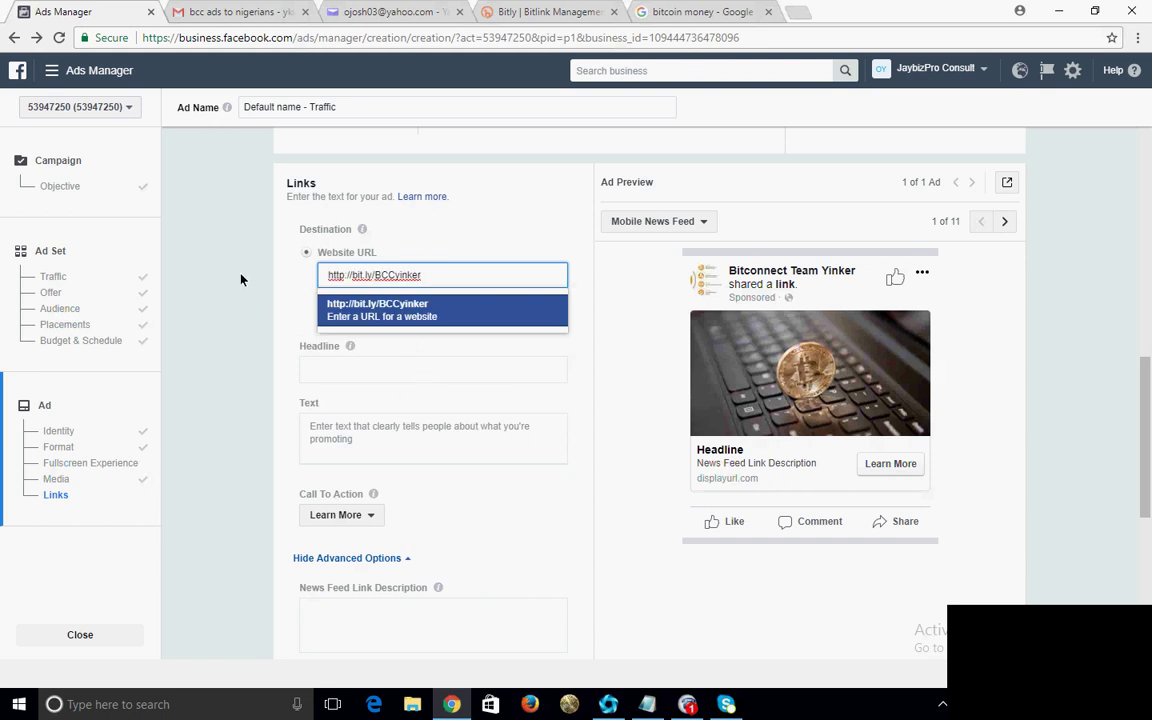
click(216, 246)
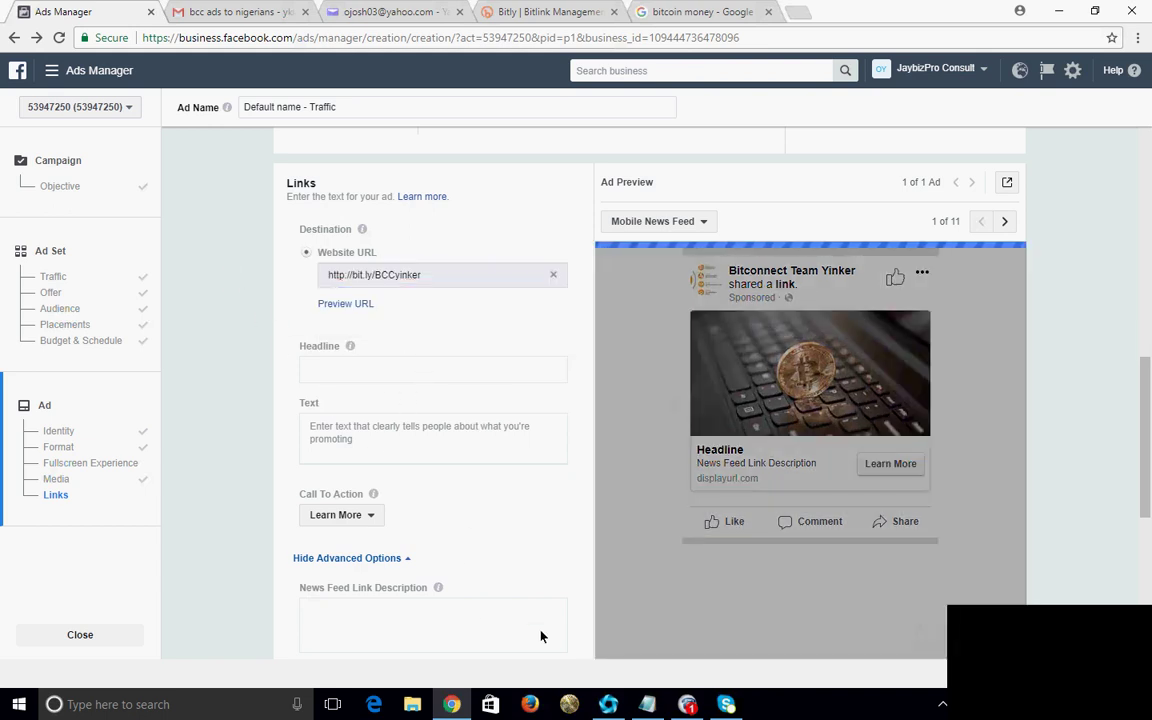
Select the 'Serious Investors wanted!!!' line in the Notepad notes
click(648, 712)
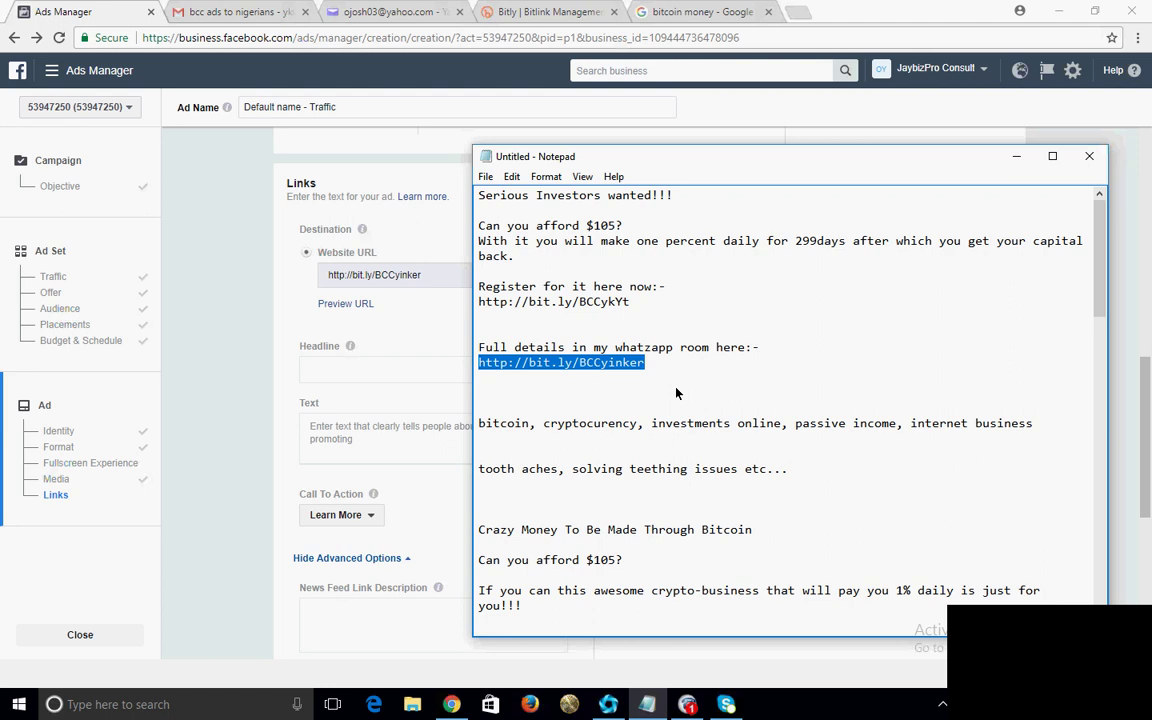
click(645, 310)
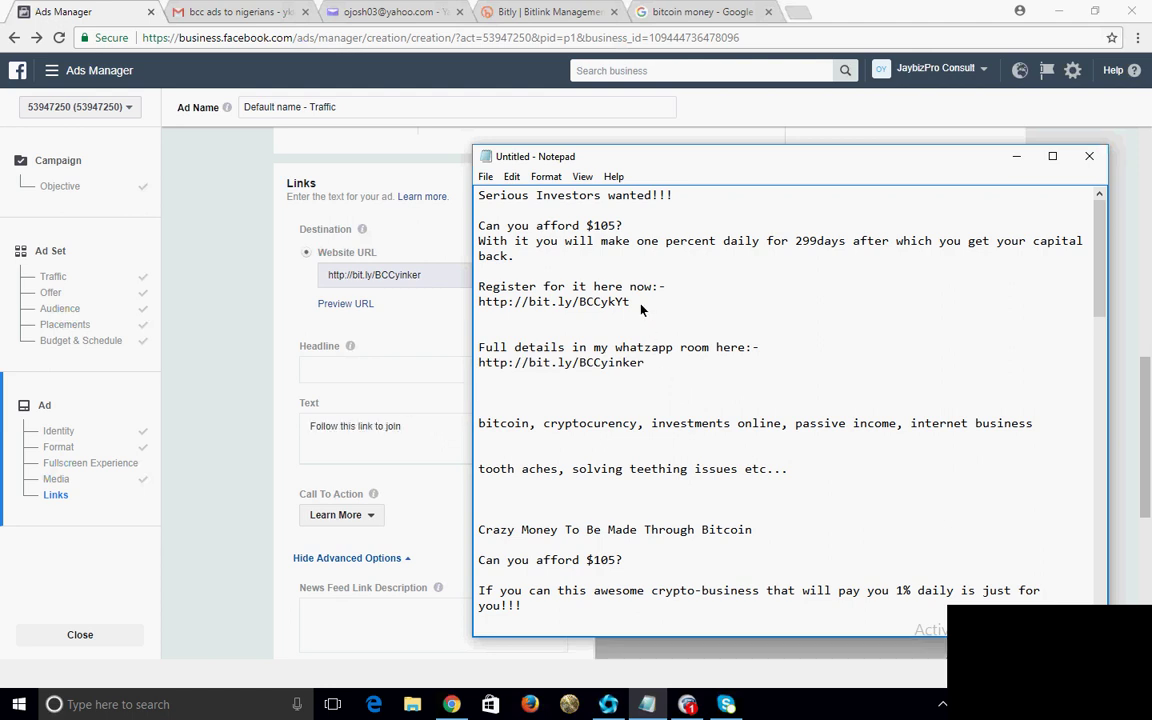
drag(629, 228, 505, 210)
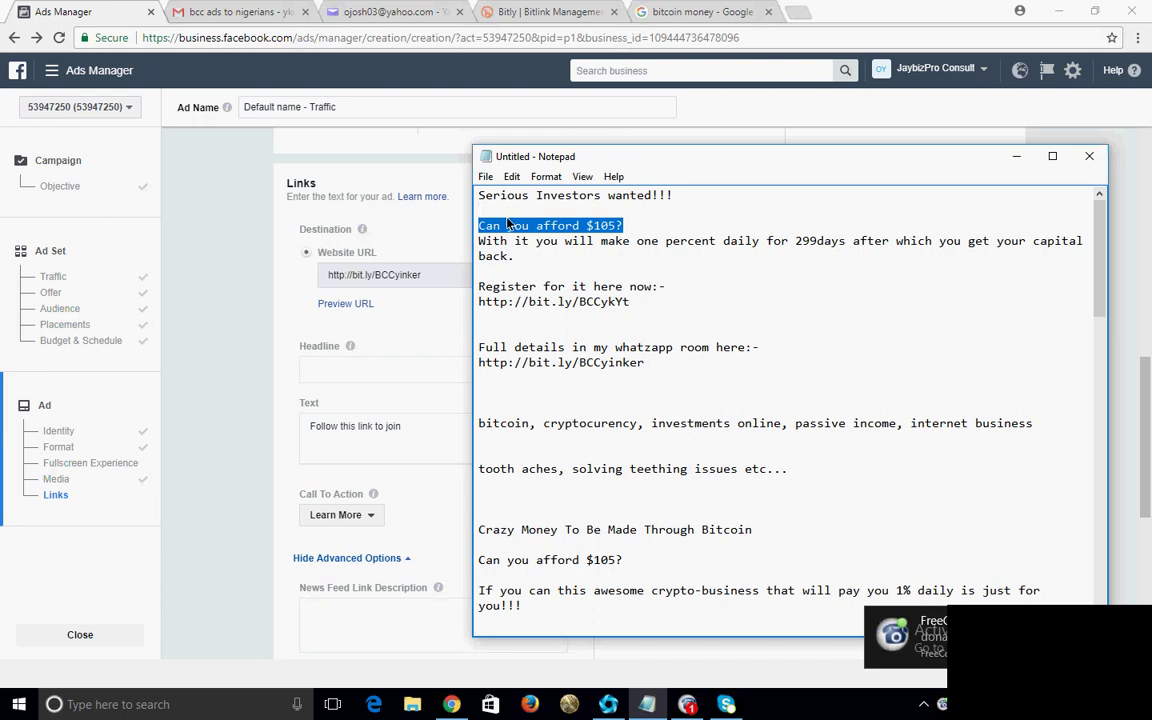
click(632, 205)
drag(680, 203, 478, 196)
key(ctrl+c)
click(623, 228)
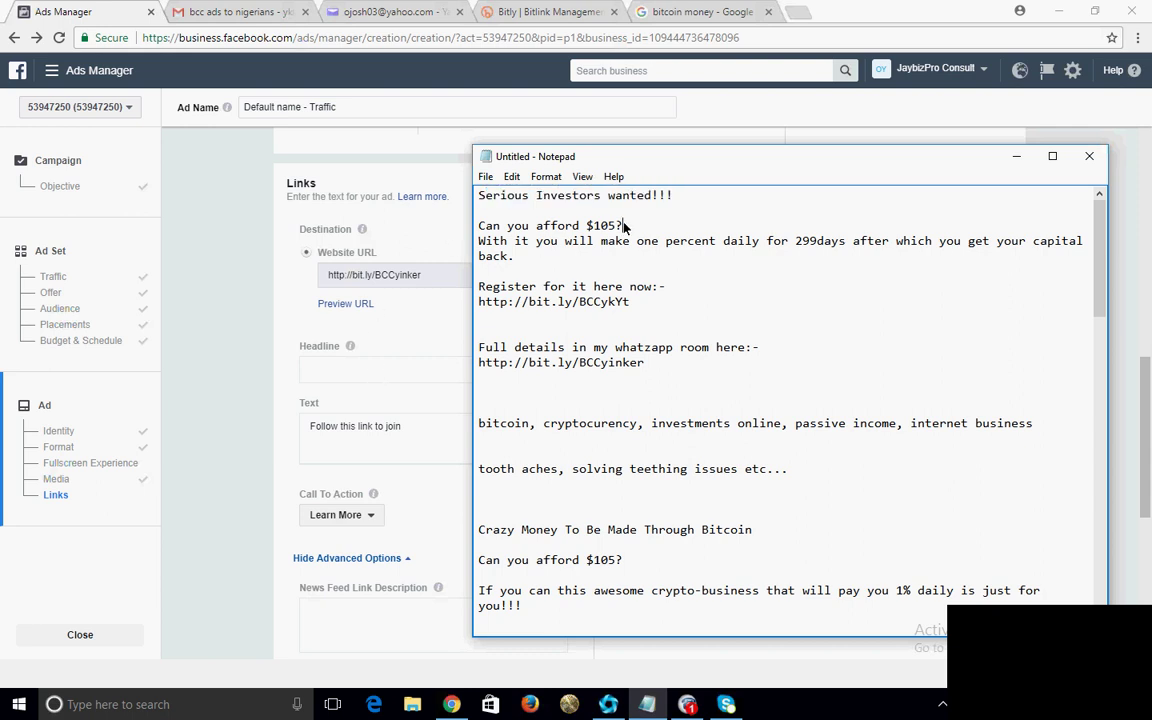
drag(674, 196, 481, 199)
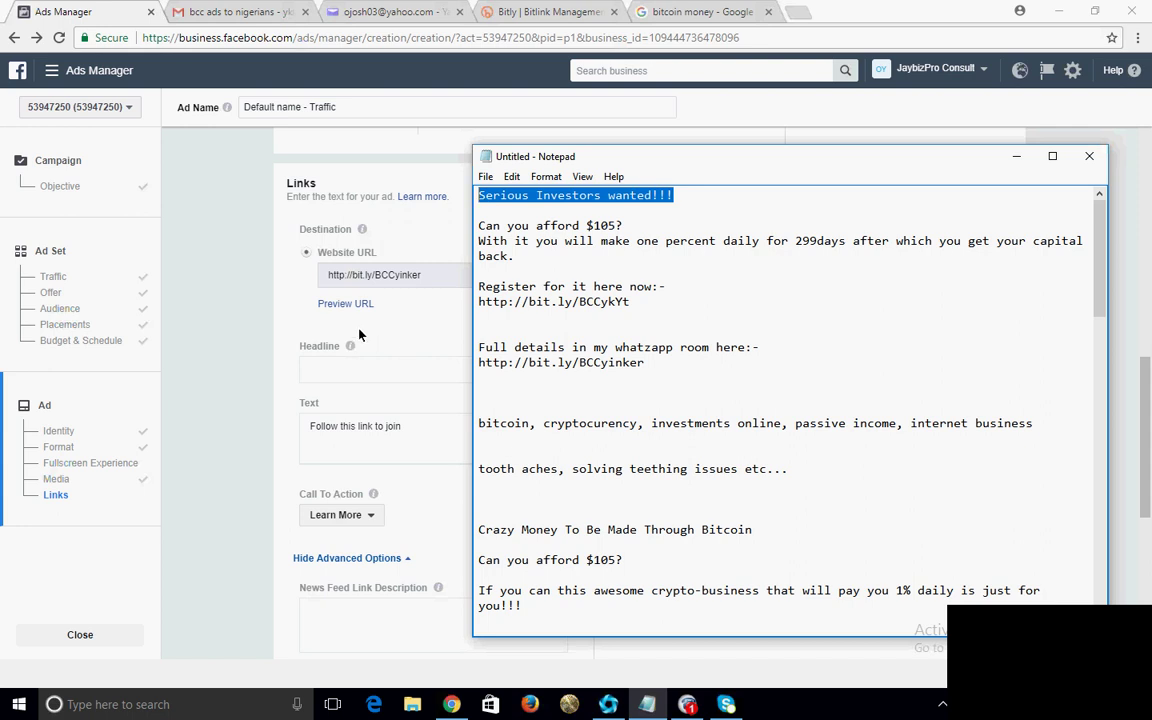
Paste 'Serious Investors wanted!!!' as the ad's headline
click(362, 372)
key(ctrl+v)
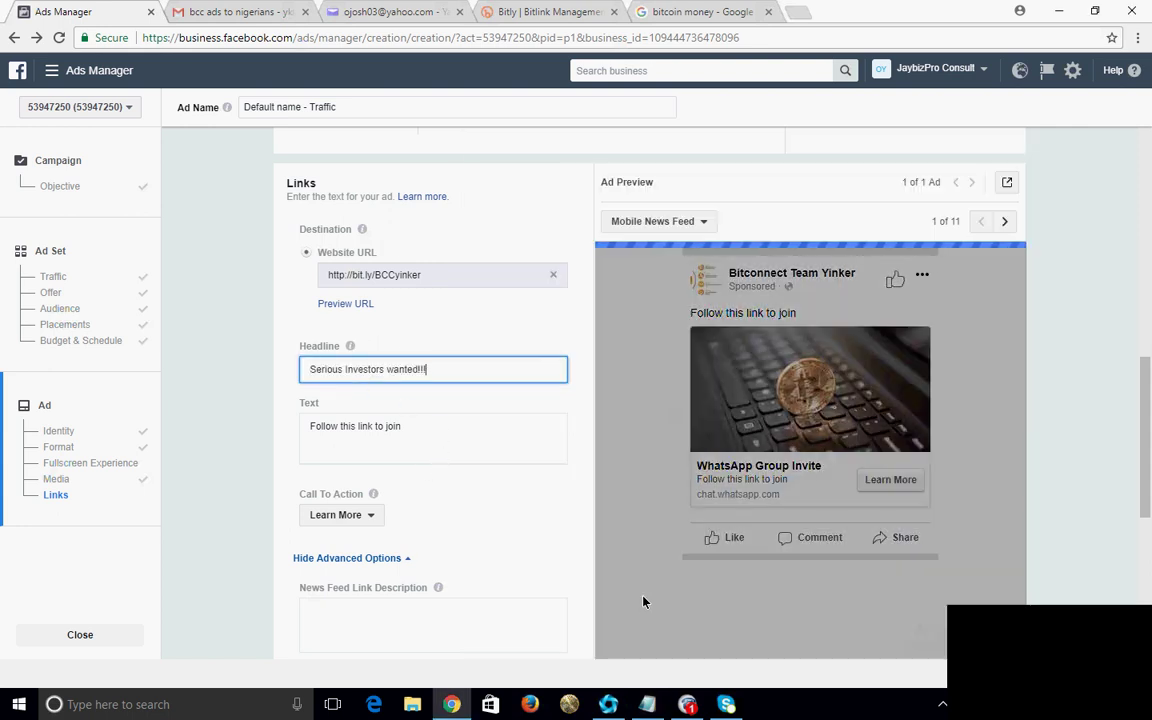
click(653, 708)
click(608, 536)
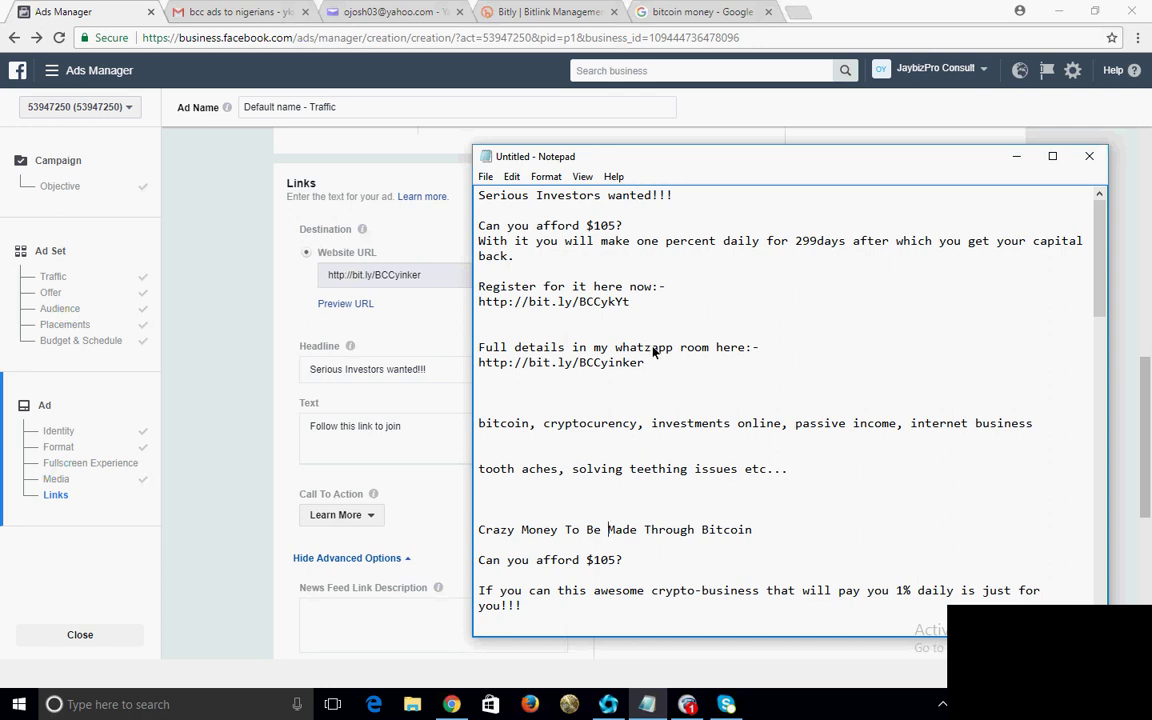
Replace 'Follow this link to join' with the 'Can you afford $105?' pitch and links
drag(645, 363, 481, 229)
key(ctrl+c)
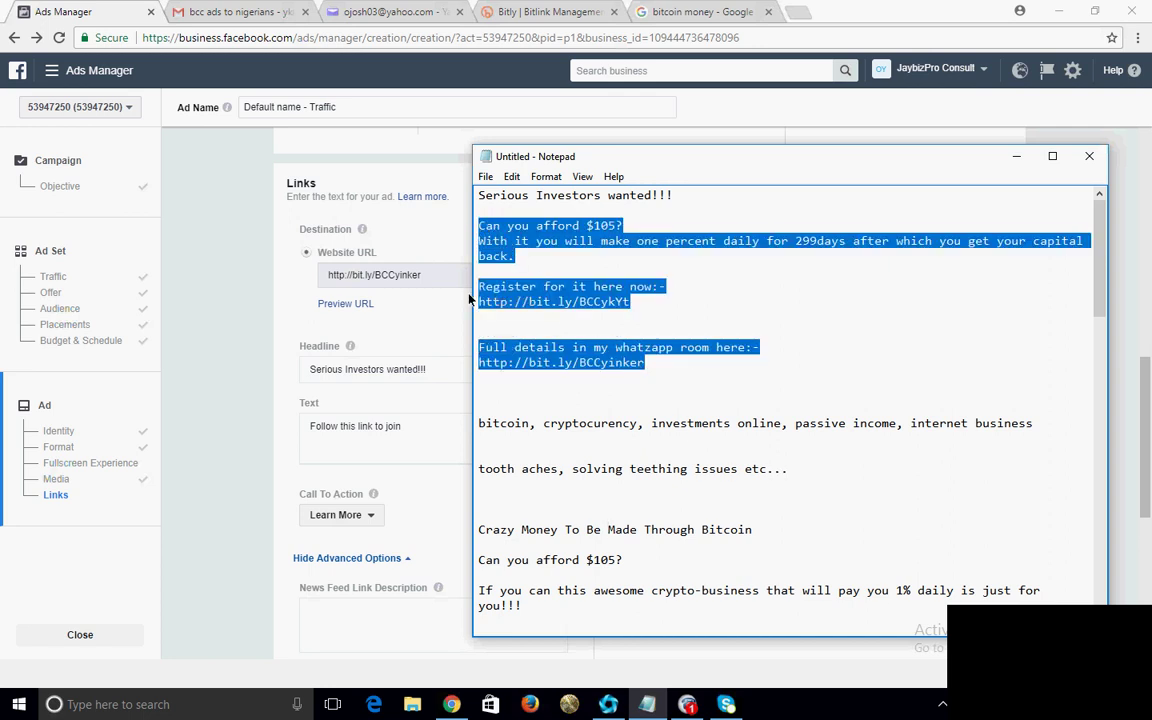
click(410, 444)
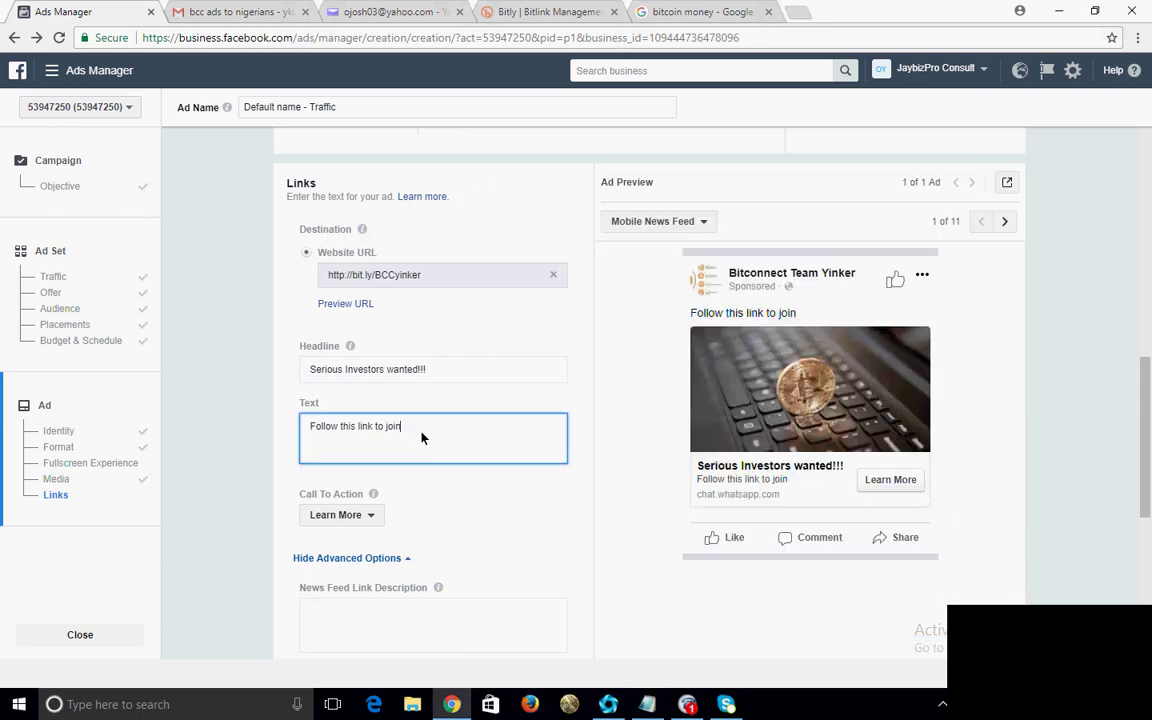
drag(419, 447, 268, 420)
key(ctrl+v)
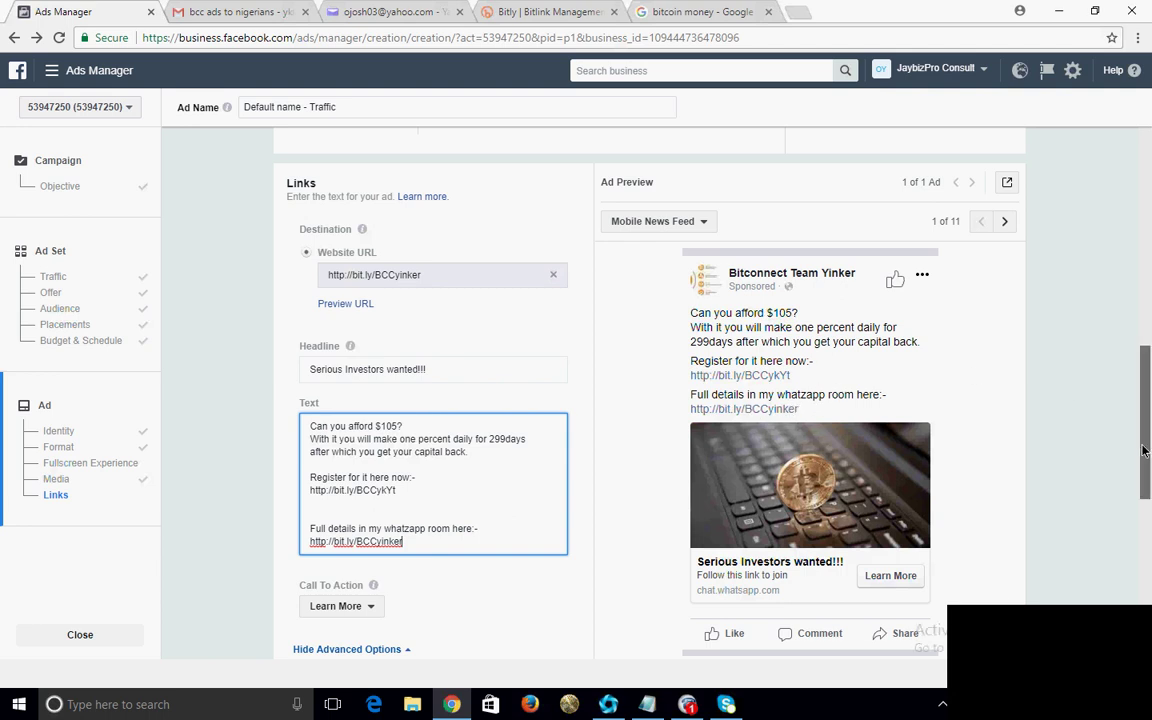
scroll(1145, 451, down, 3)
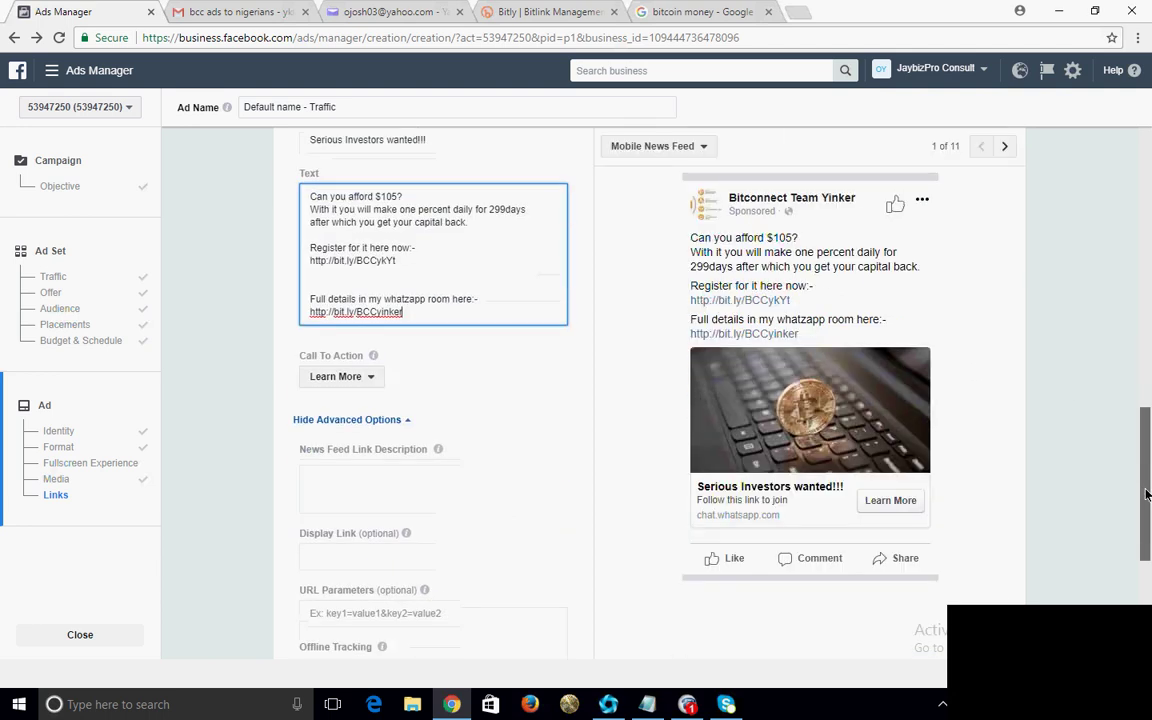
Choose Sign Up as the call to action, then send the ad to review
click(368, 374)
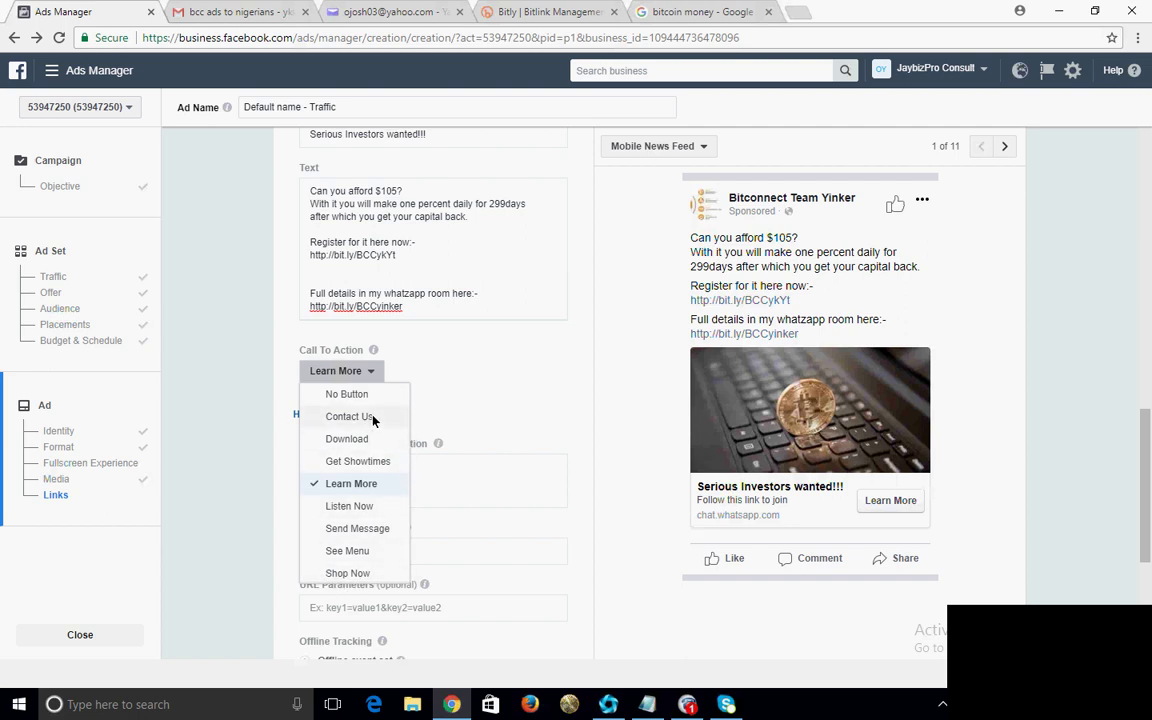
drag(406, 496, 406, 562)
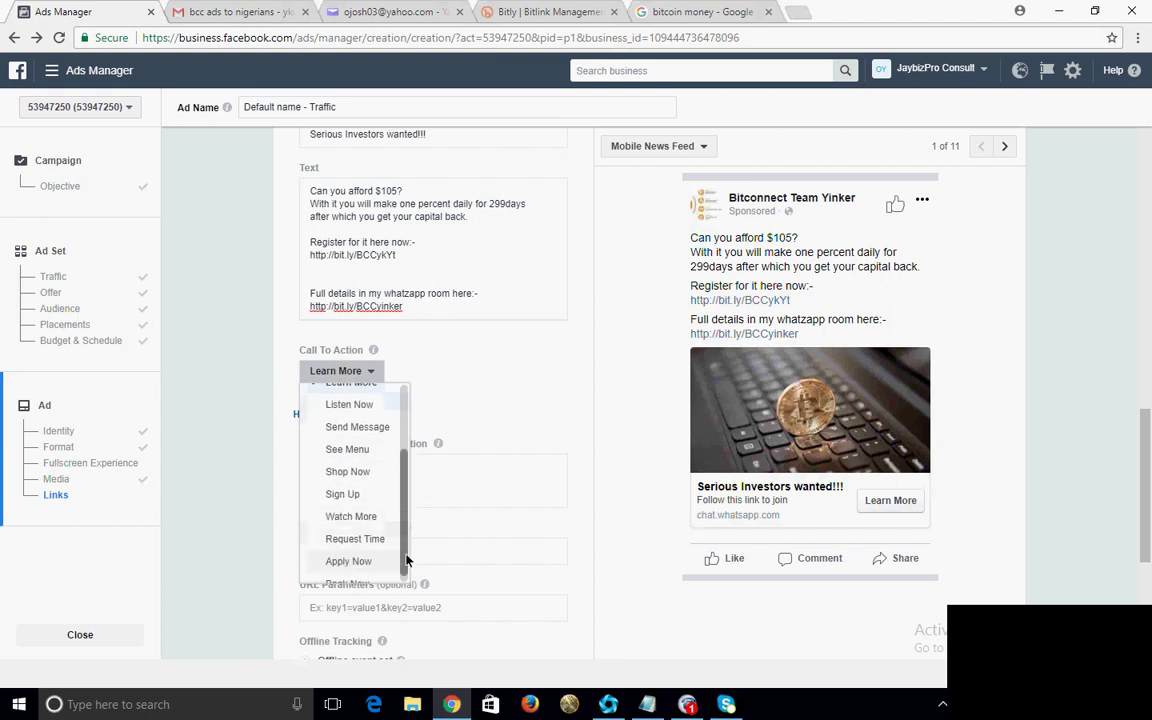
click(343, 494)
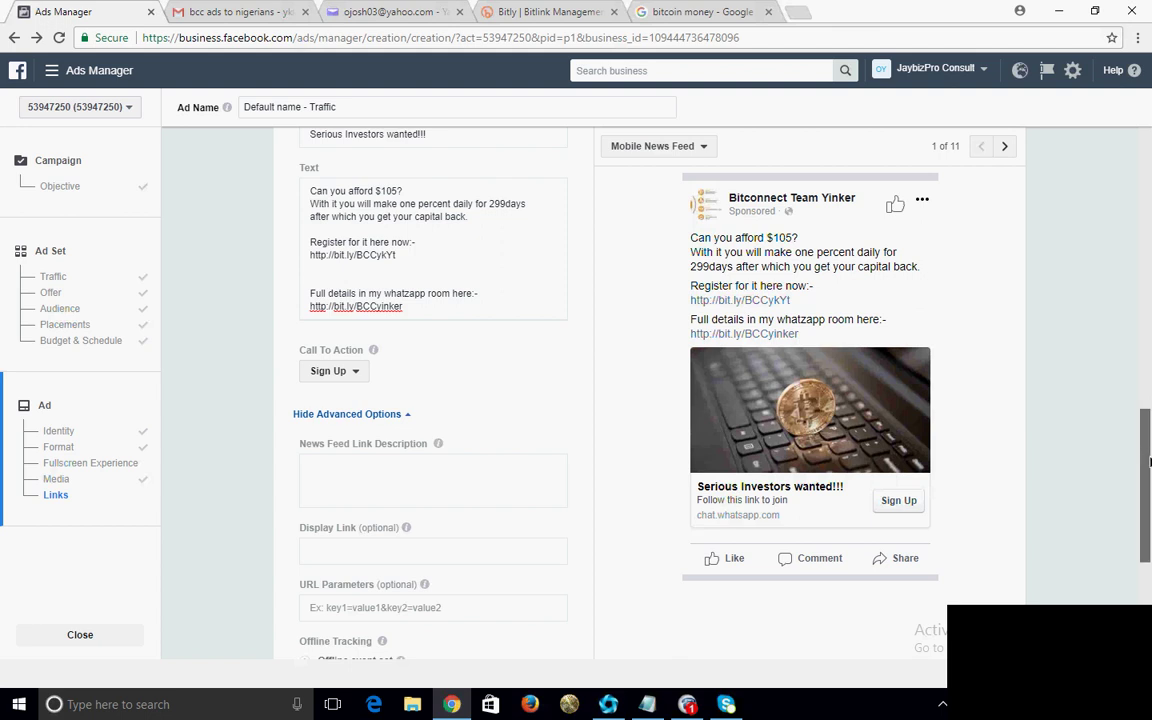
scroll(1149, 456, down, 2)
scroll(433, 400, up, 2)
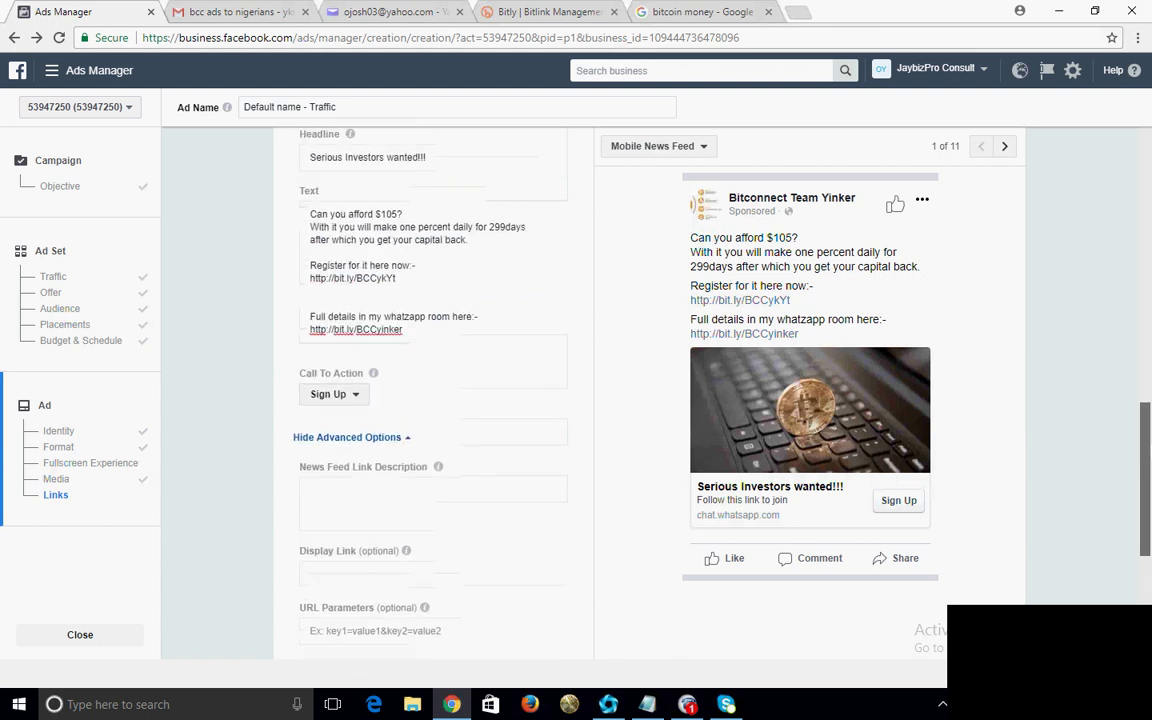
scroll(433, 400, down, 3)
scroll(350, 241, down, 2)
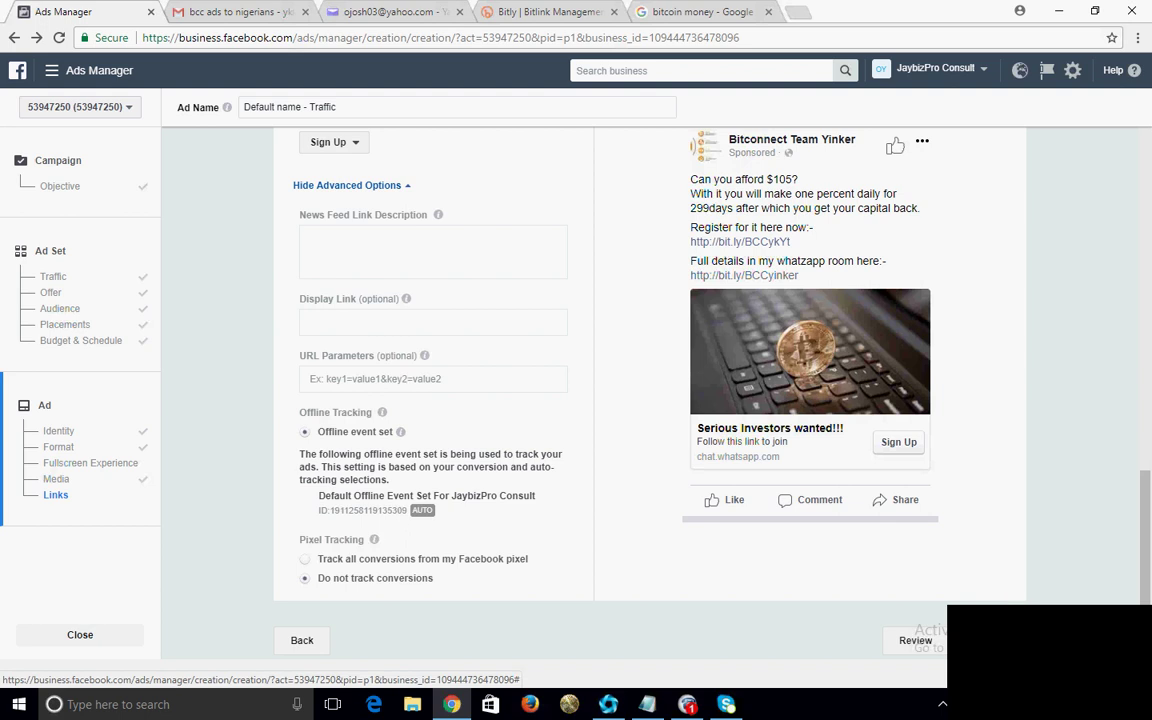
click(915, 640)
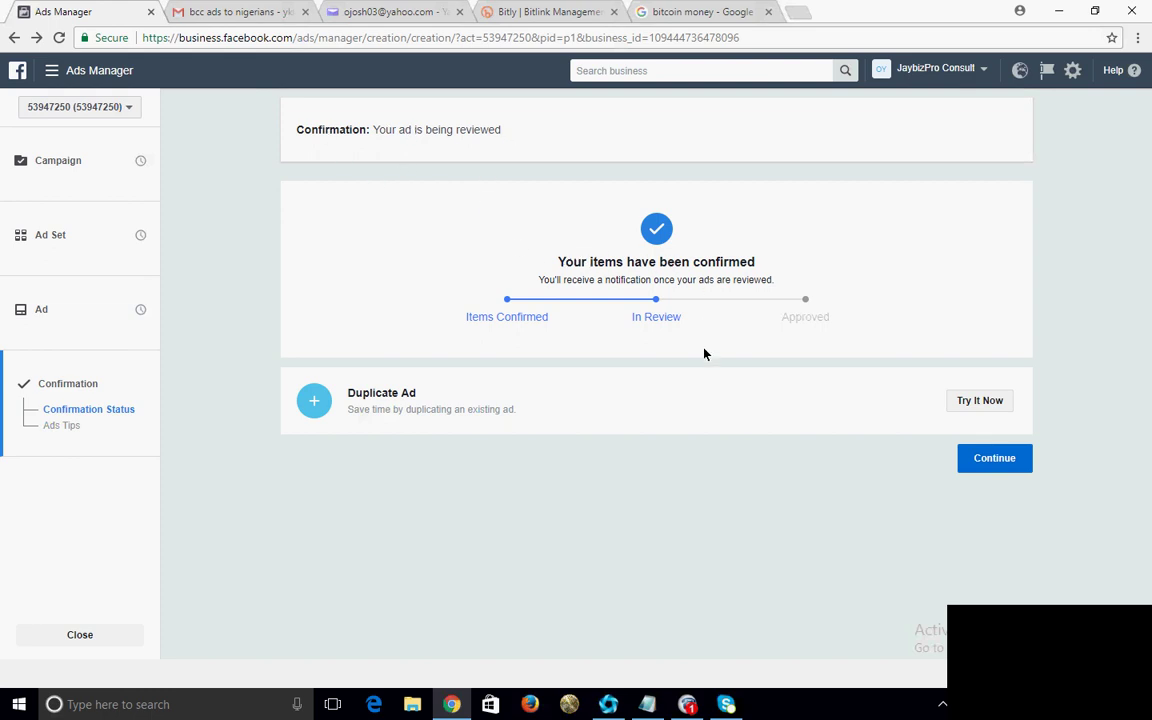
Continue past the review confirmation, briefly launch WhatsApp, then return to Ads Manager
click(994, 462)
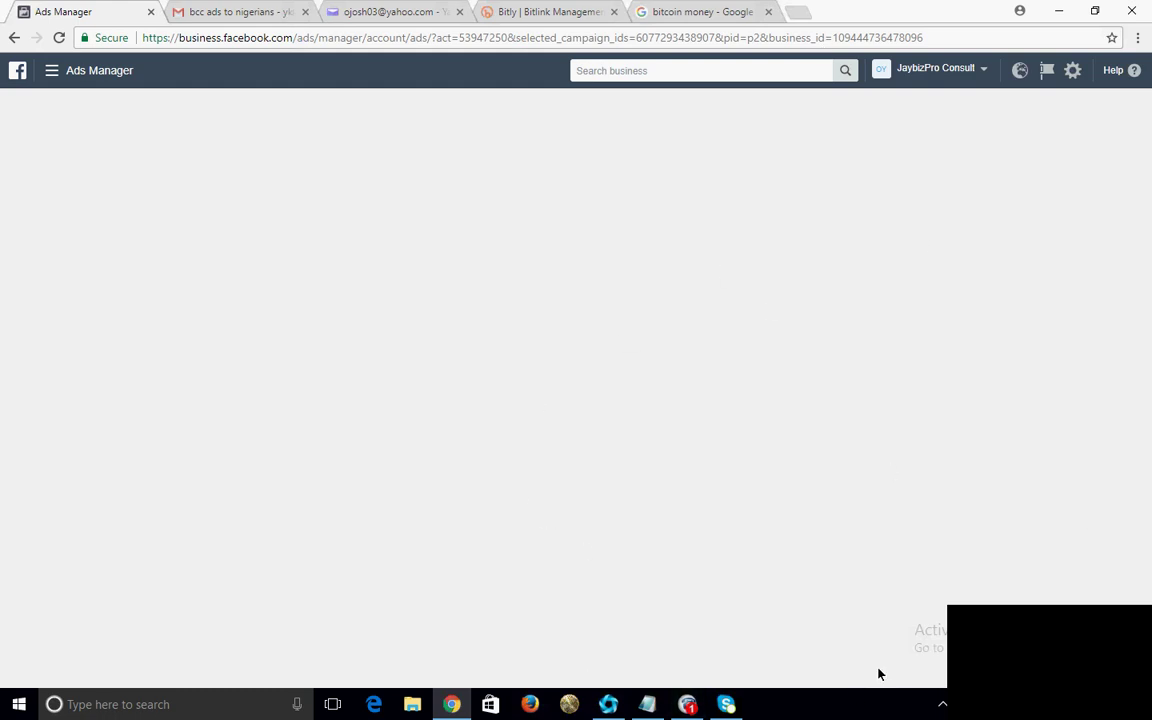
click(1149, 704)
click(80, 101)
key(Return)
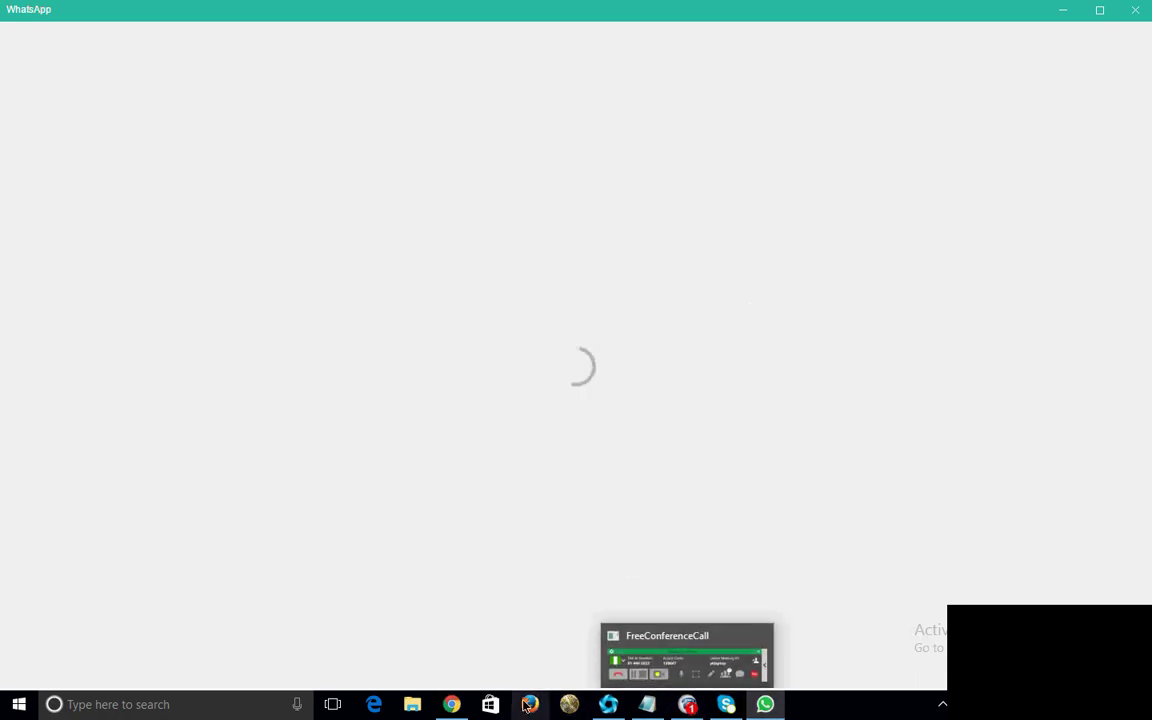
click(451, 705)
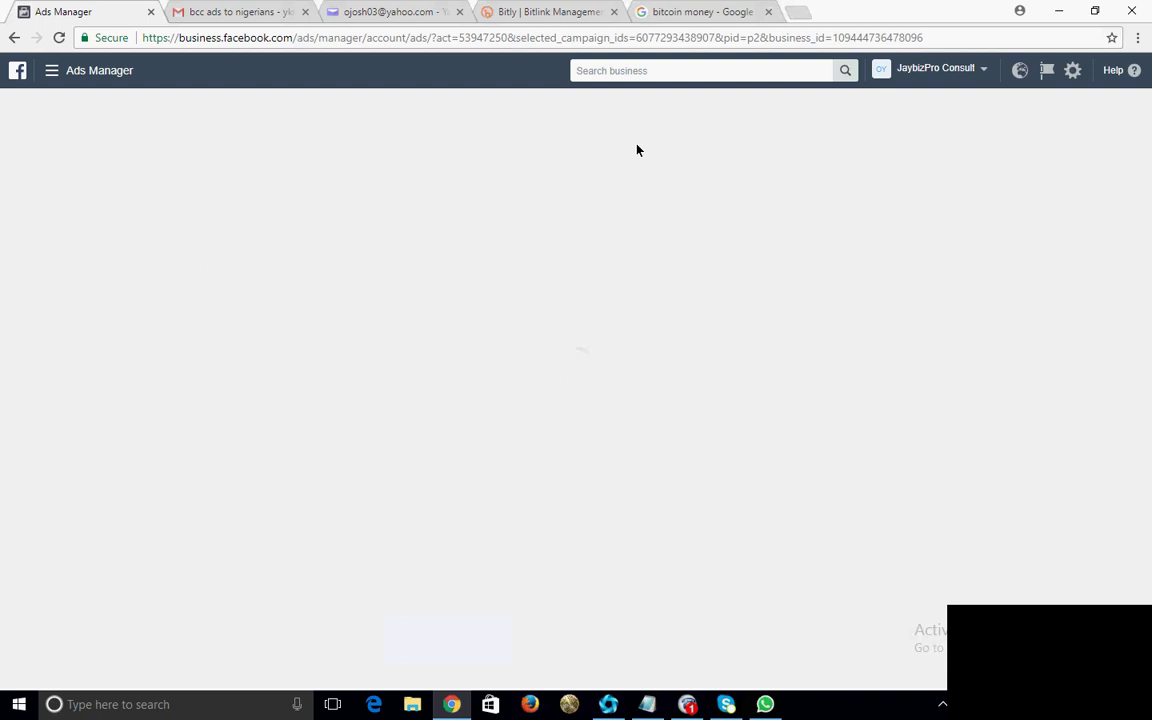
click(221, 11)
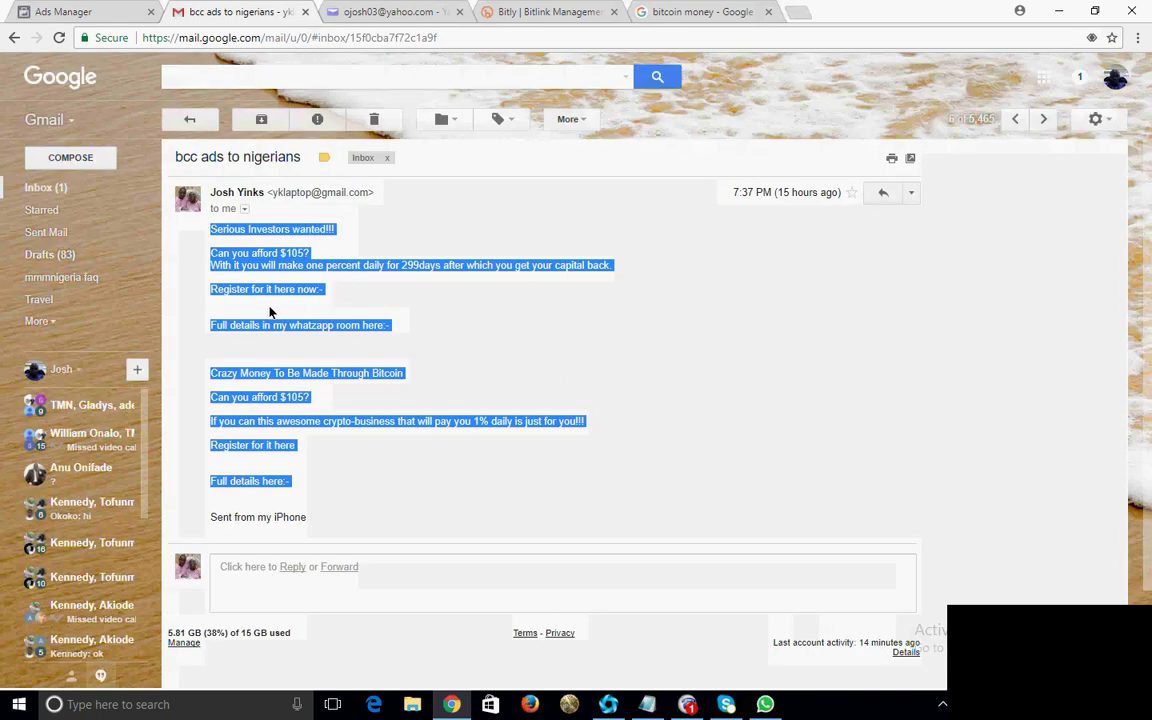
click(45, 188)
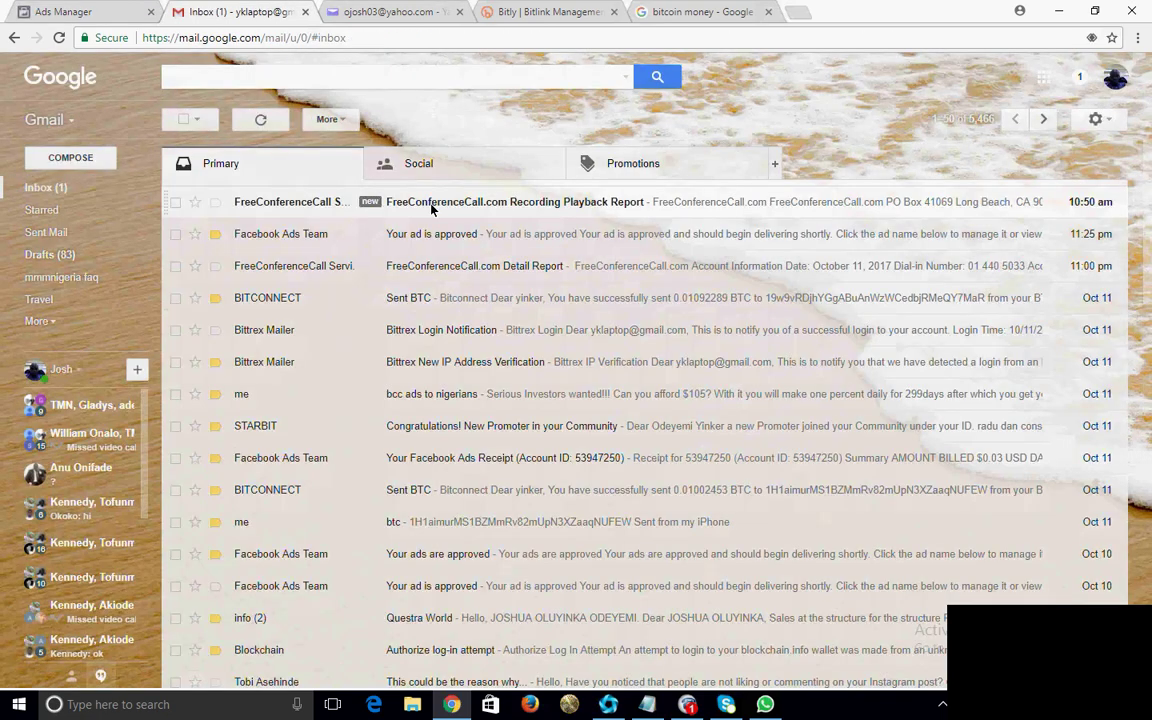
click(387, 185)
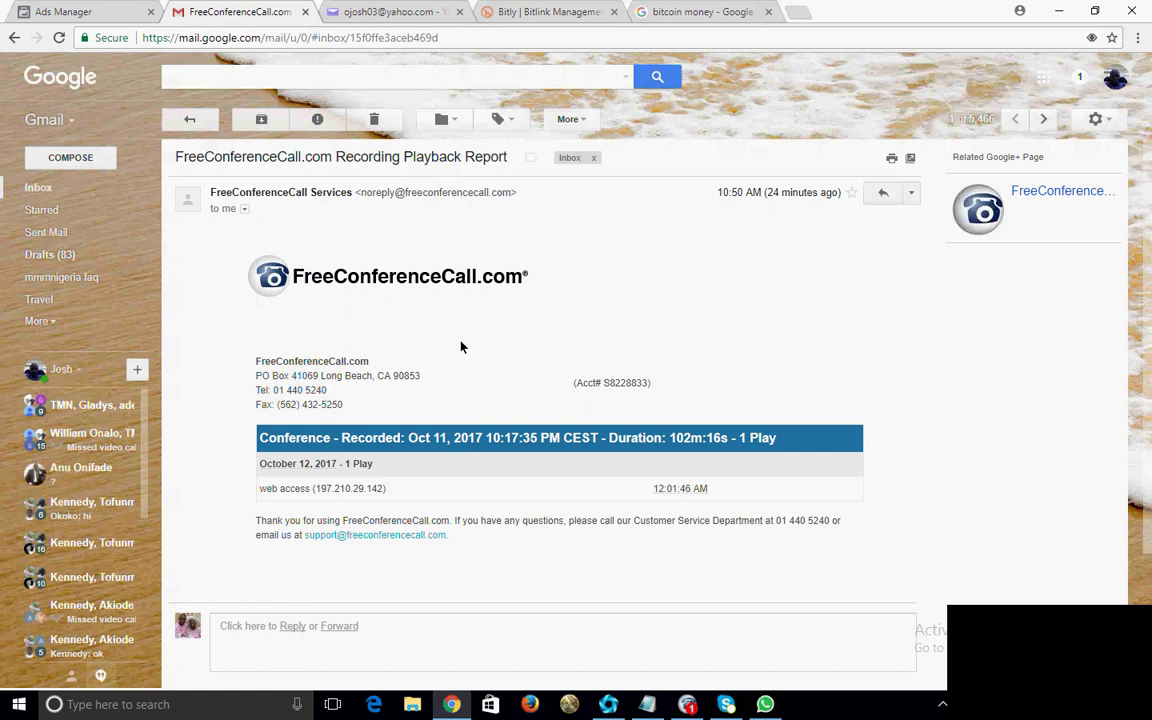
click(688, 705)
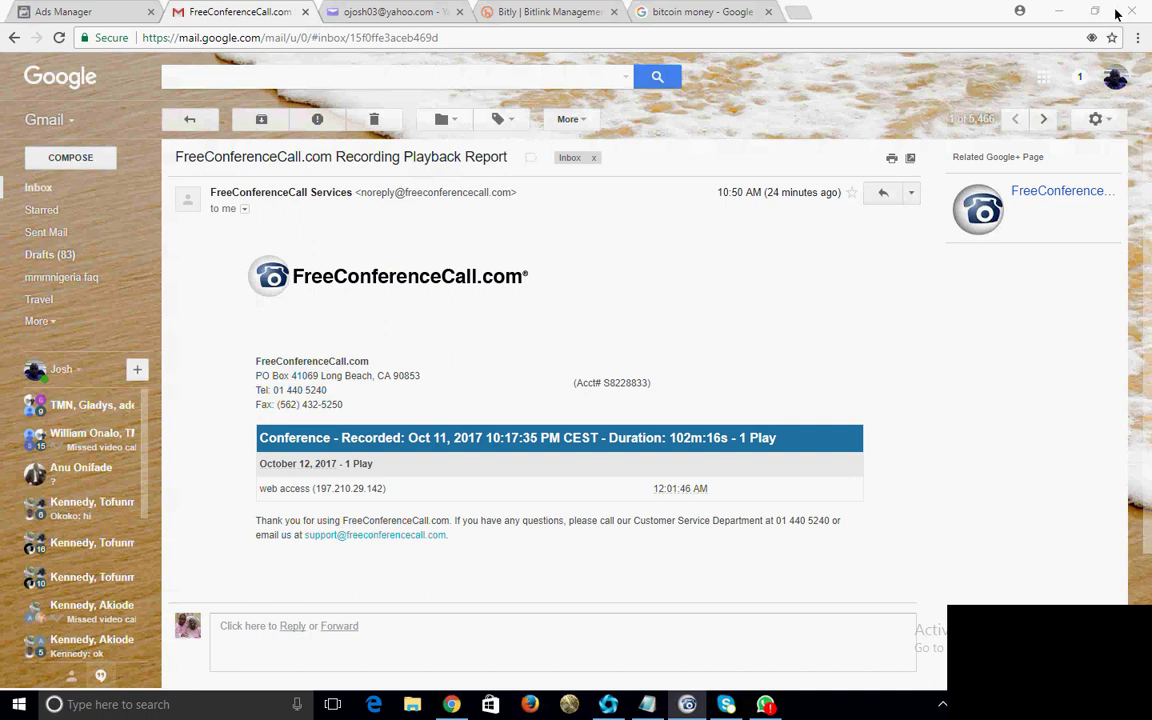
Reload Ads Manager, confirm the Traffic ad is Active, and review overview (21,495 reach, $35.87 spent)
click(104, 8)
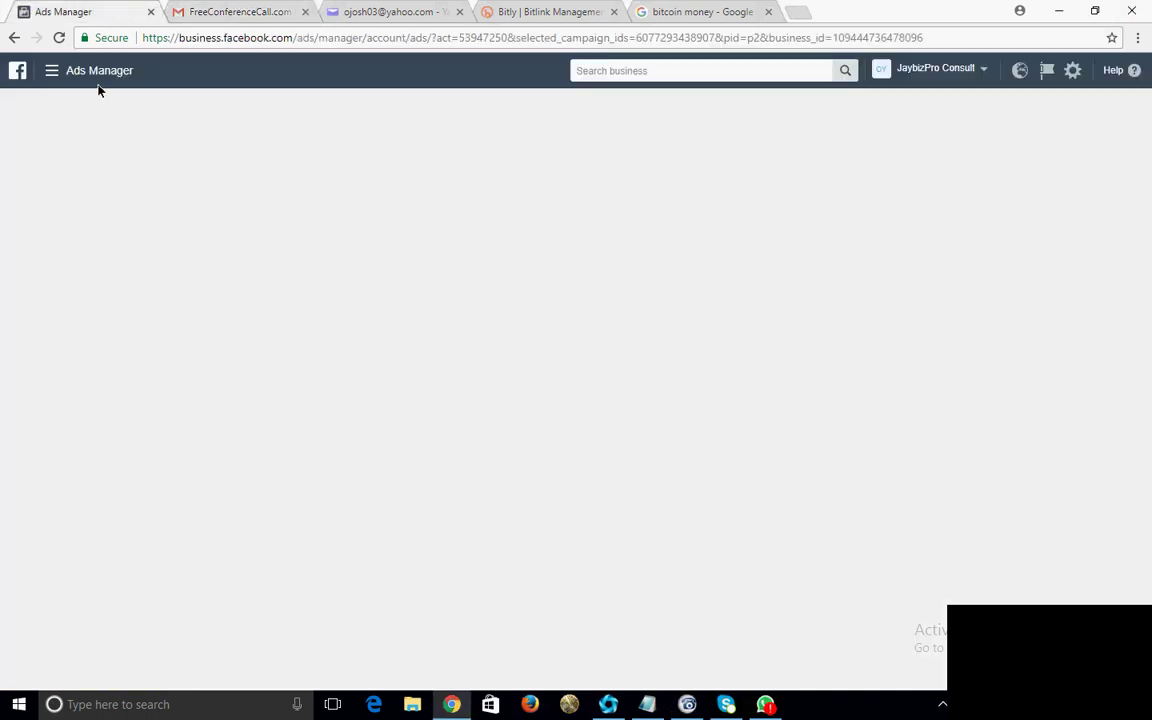
click(943, 69)
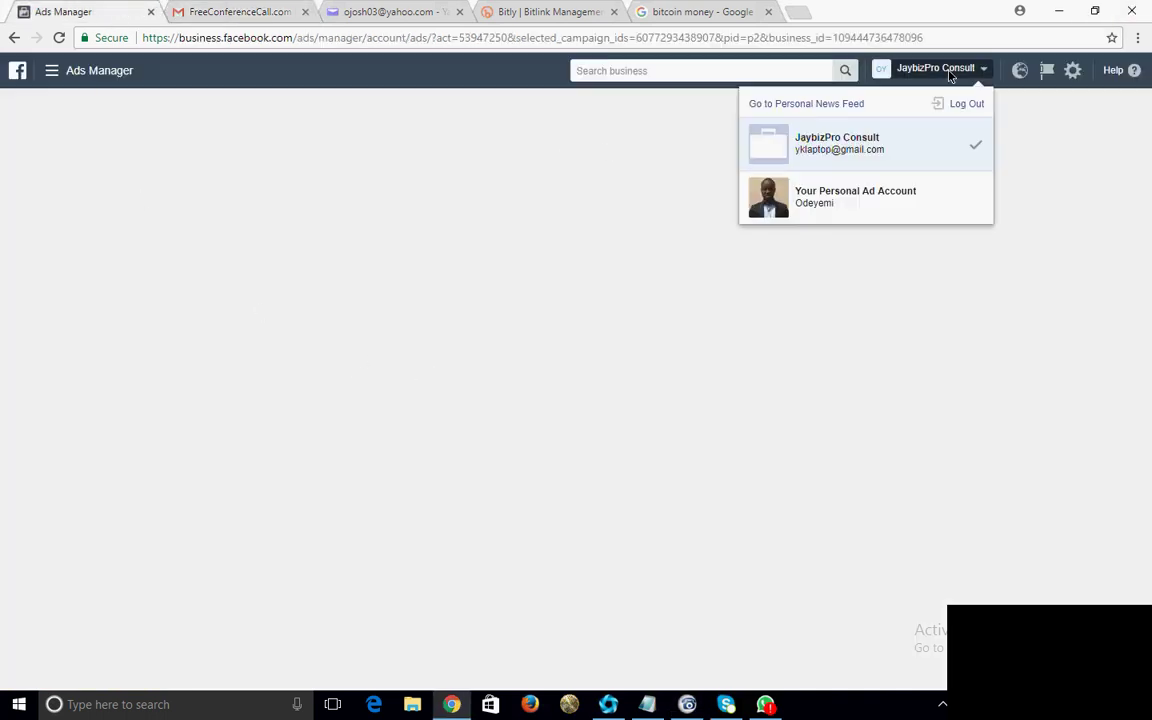
click(61, 37)
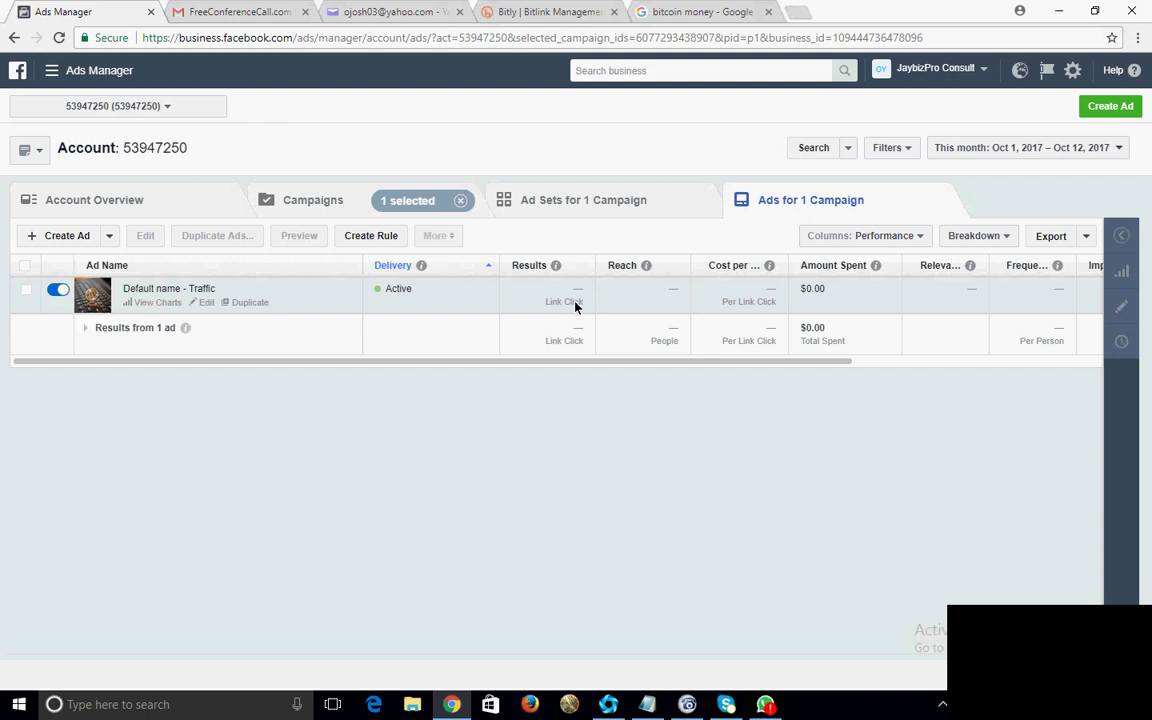
click(156, 202)
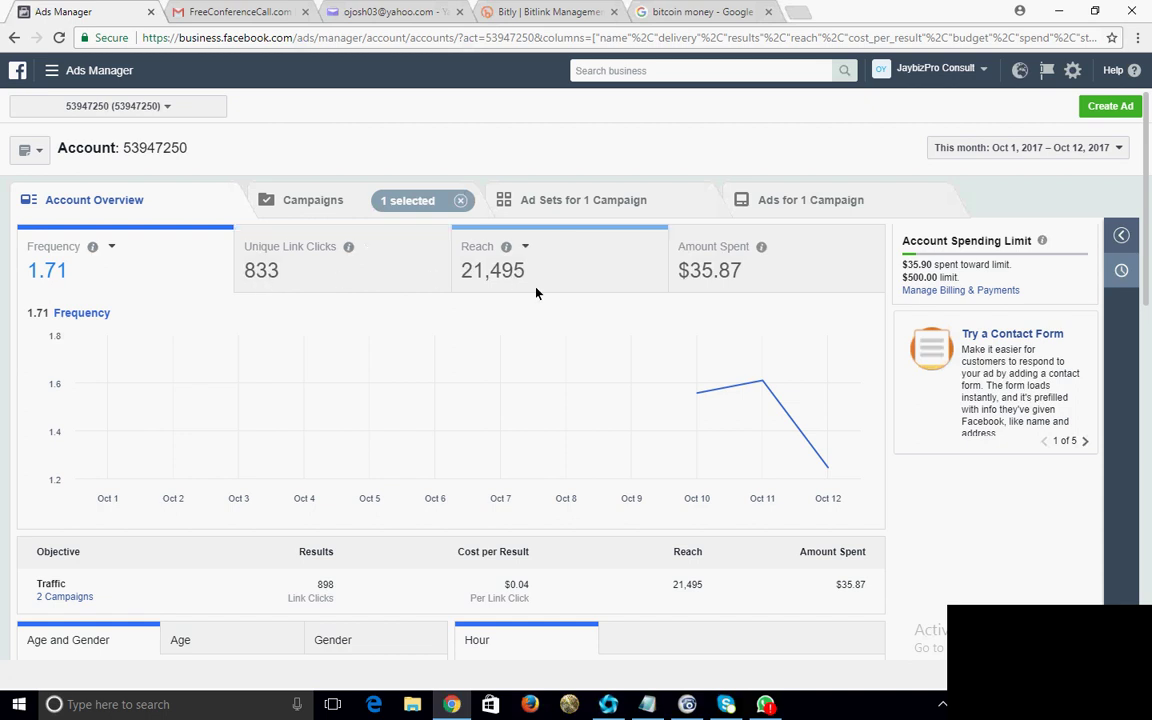
click(291, 199)
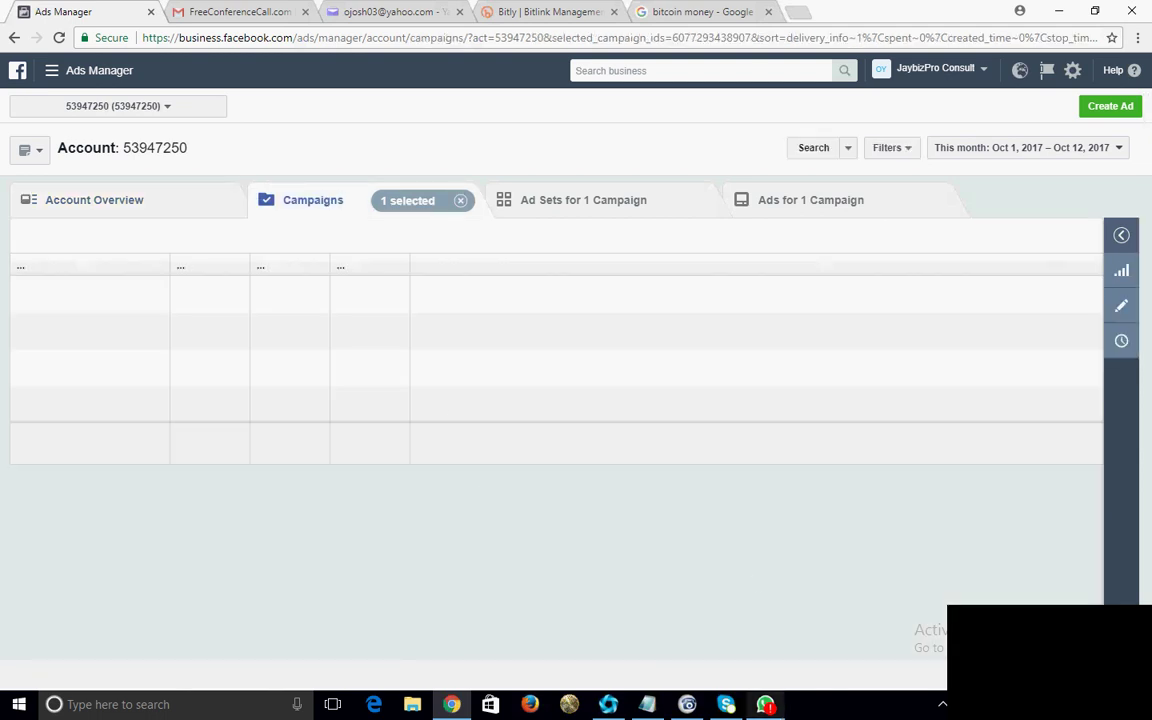
click(766, 704)
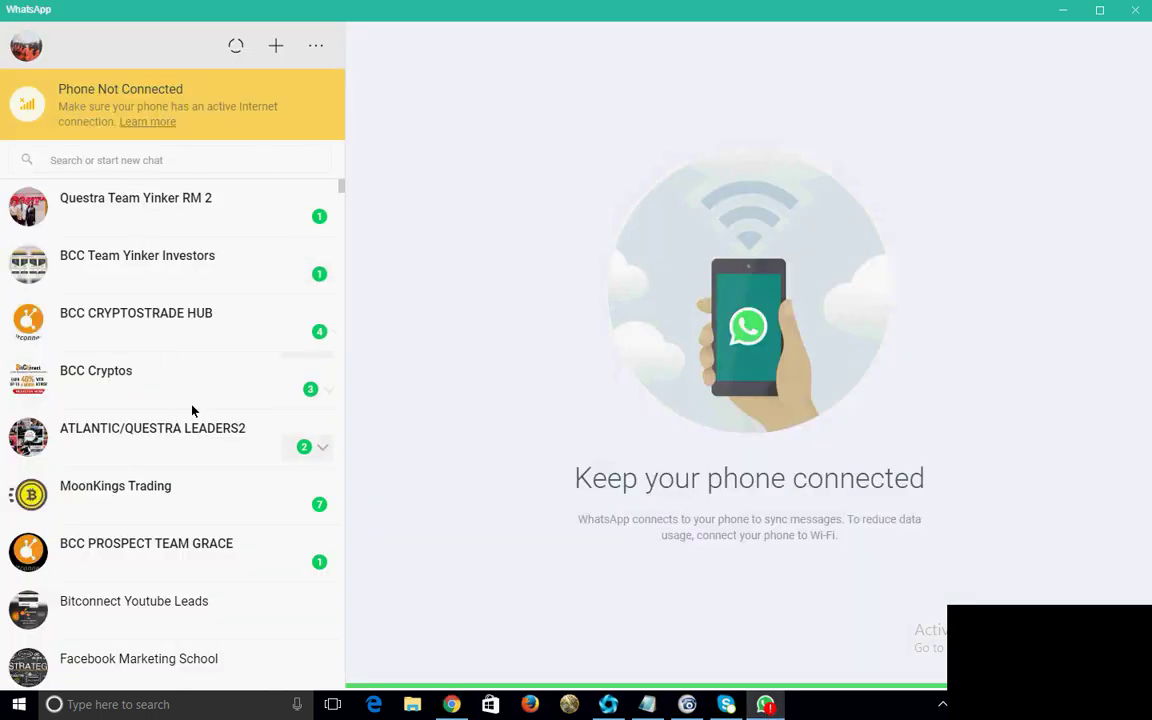
Review the Bitconnect Youtube Leads group info and participants in WhatsApp, then minimize it
click(206, 600)
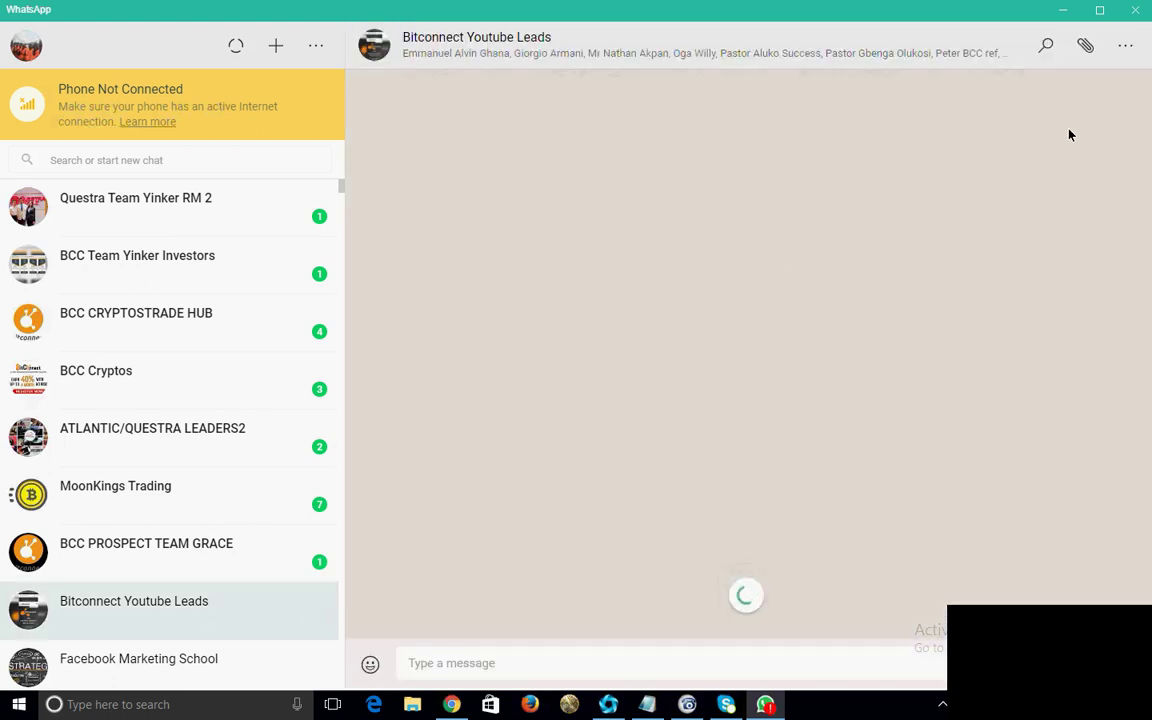
click(1124, 46)
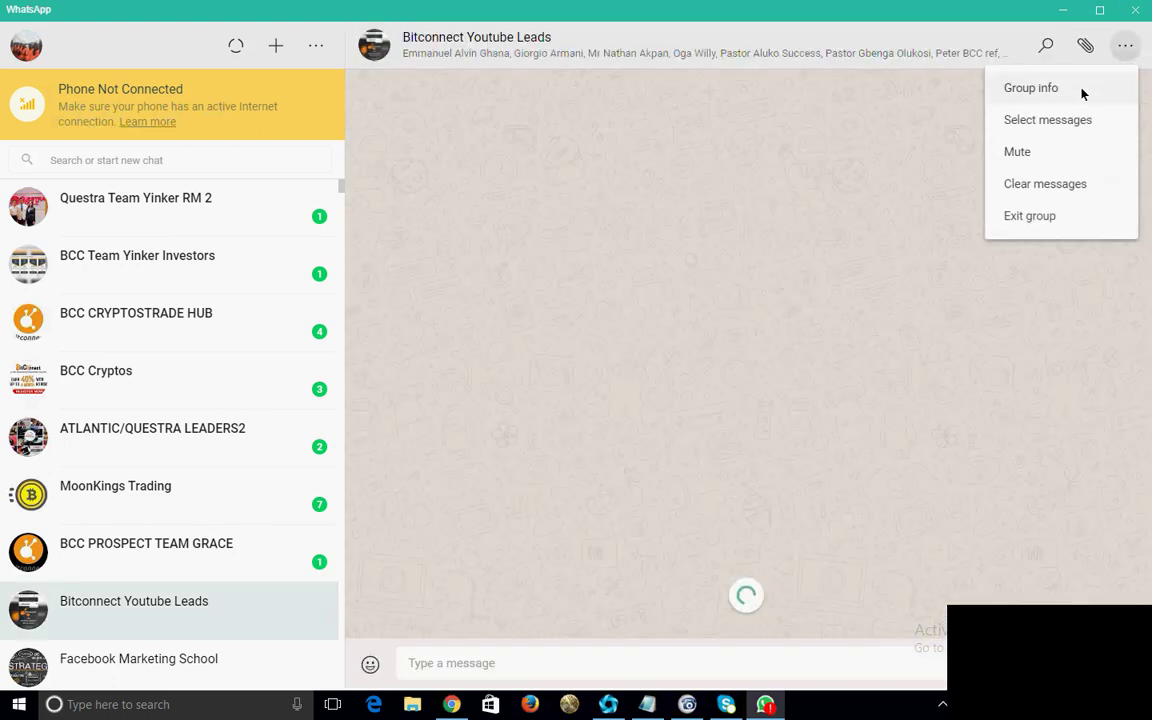
click(1080, 92)
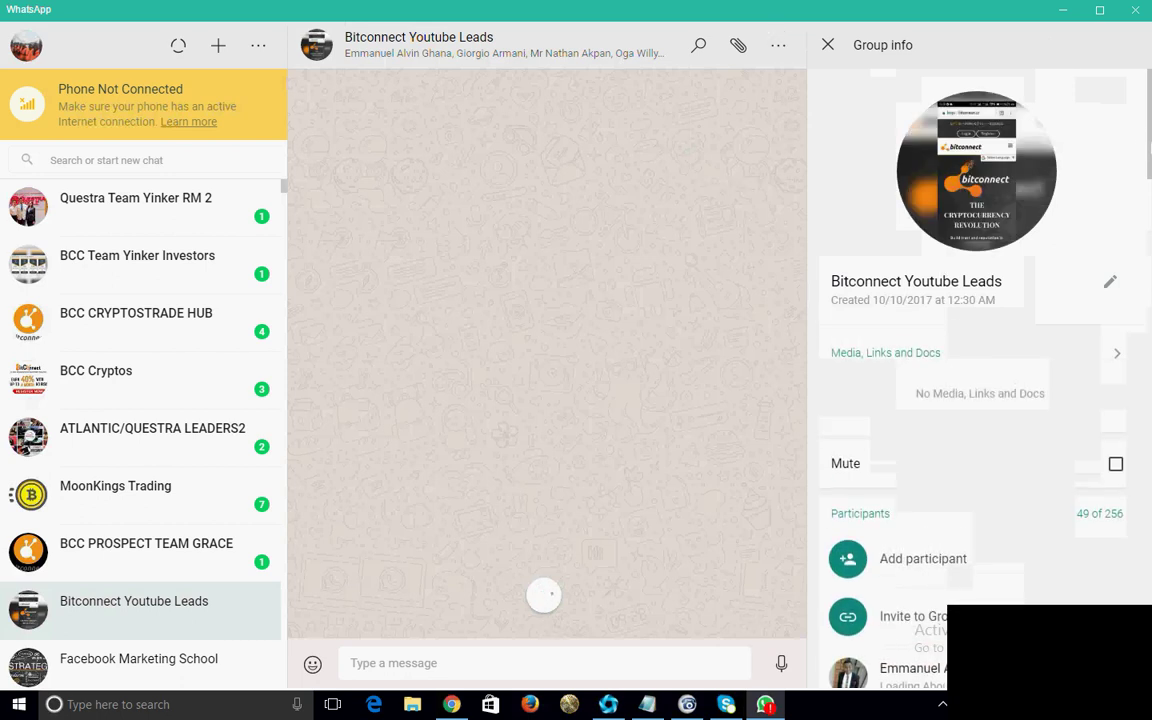
scroll(972, 309, down, 1)
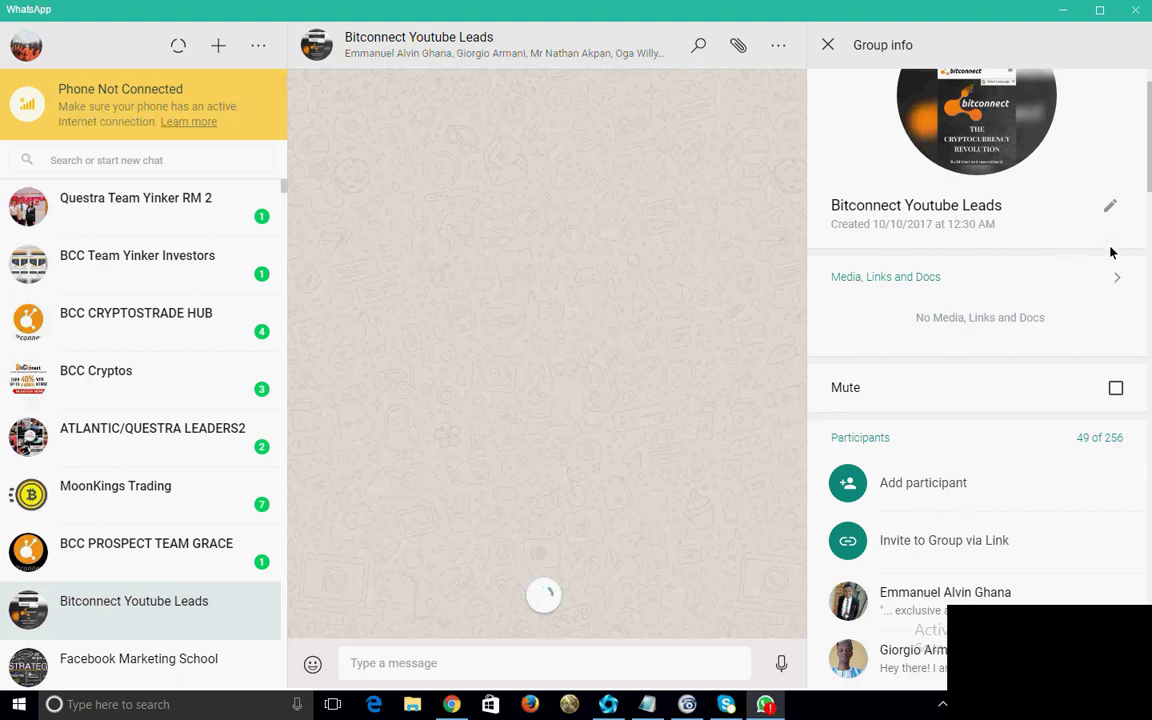
scroll(980, 380, down, 8)
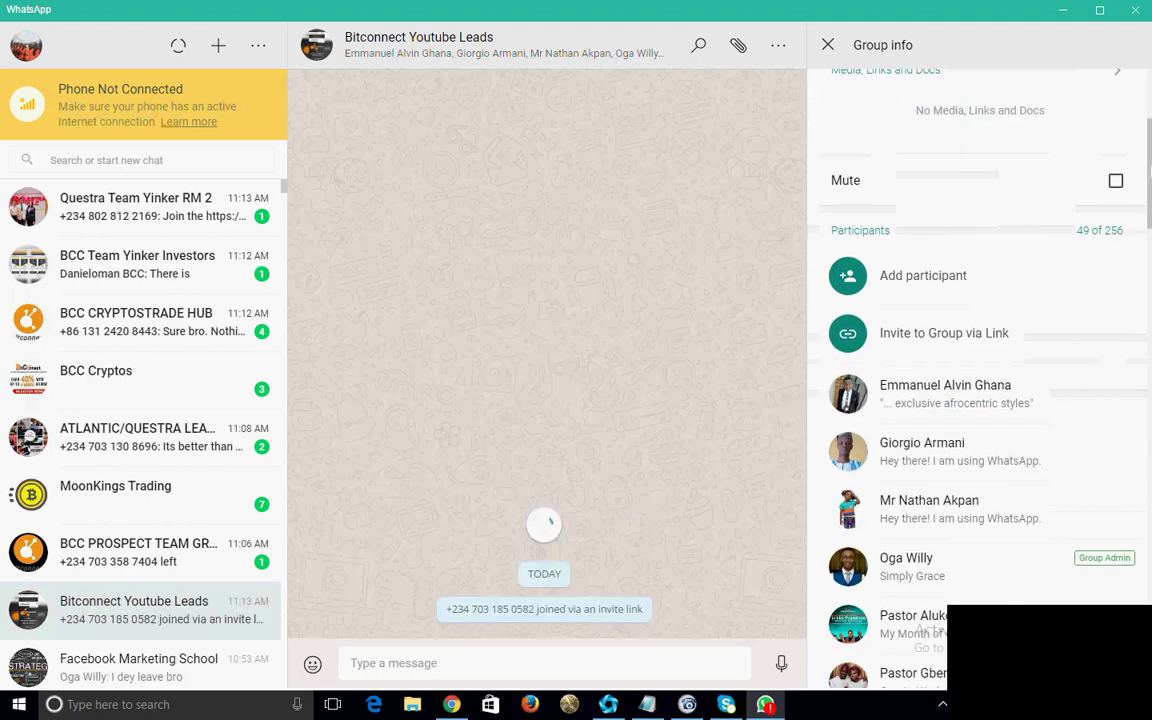
scroll(980, 380, down, 3)
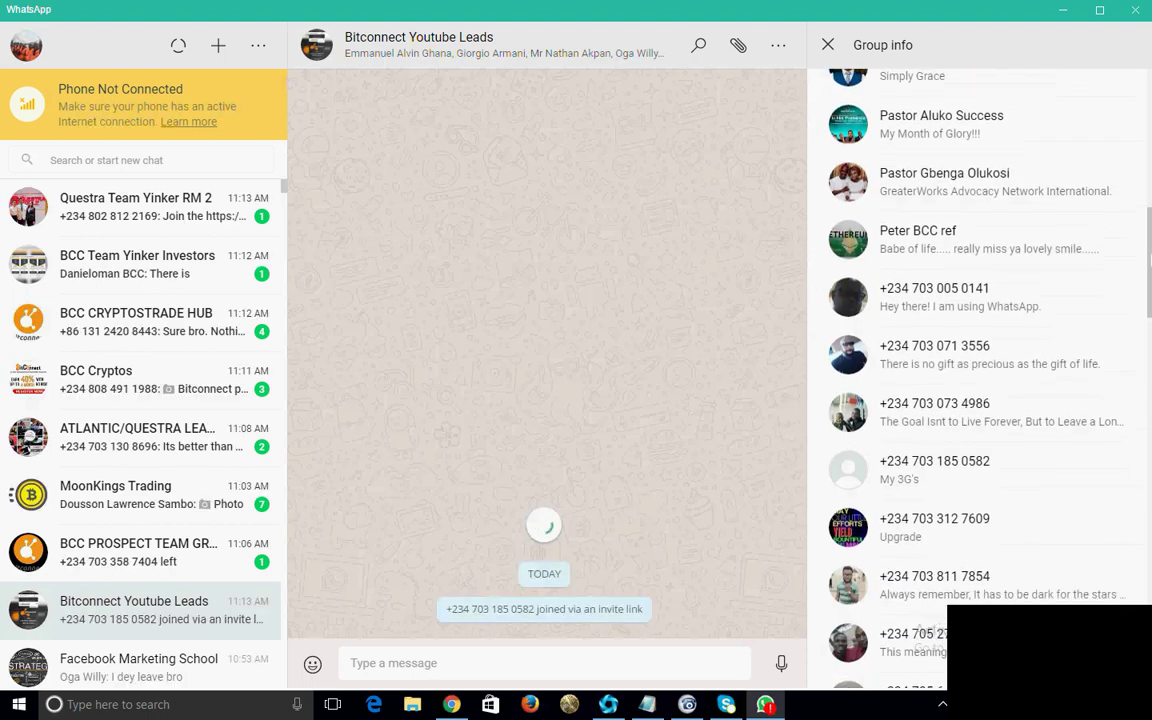
drag(1150, 312, 1150, 182)
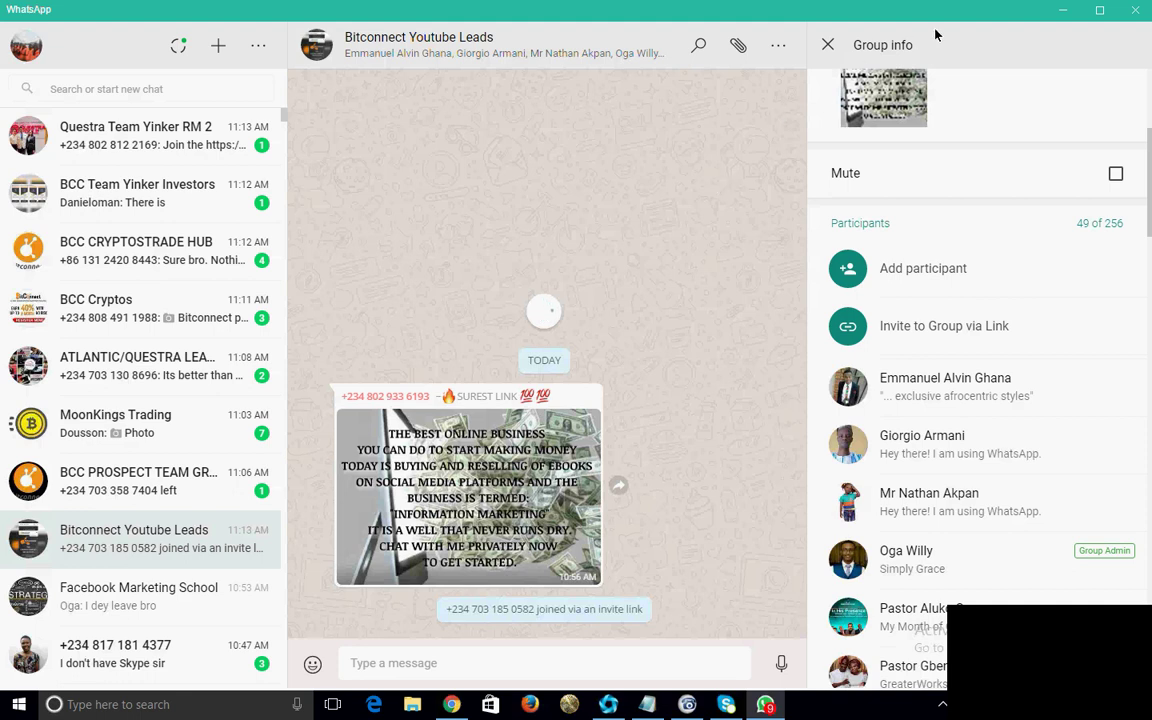
click(1062, 9)
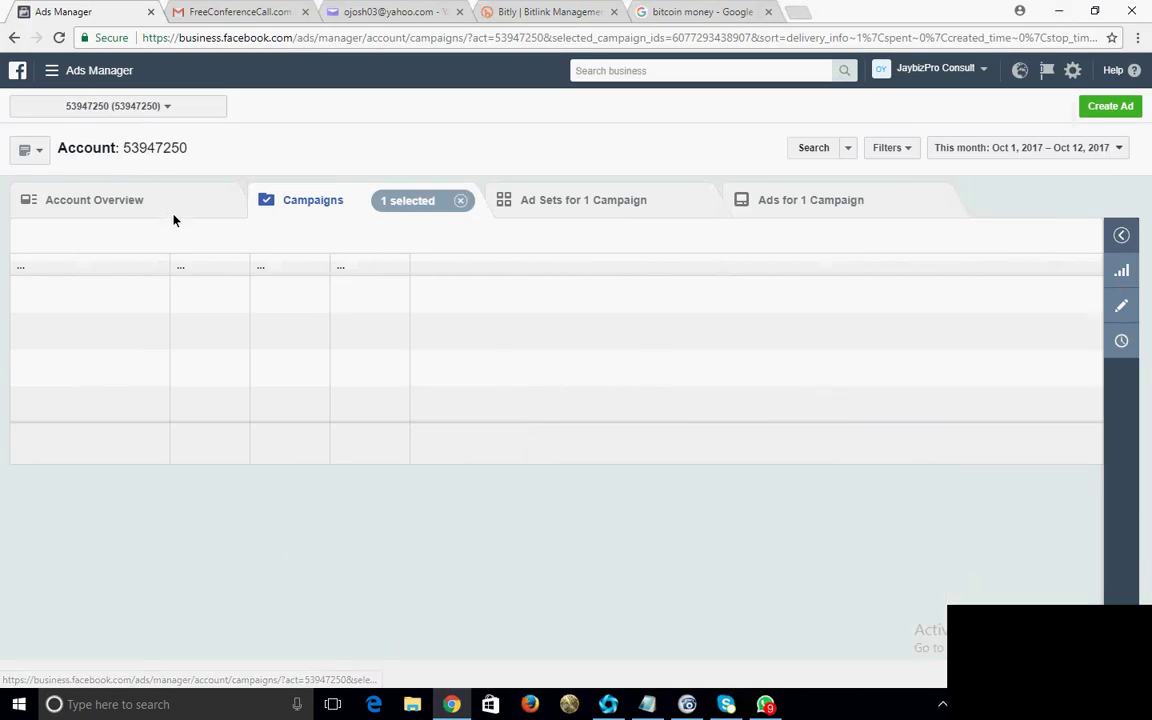
Remove the '1 selected' campaign filter and list all three Traffic ads: two Active, one Not Delivering
click(212, 220)
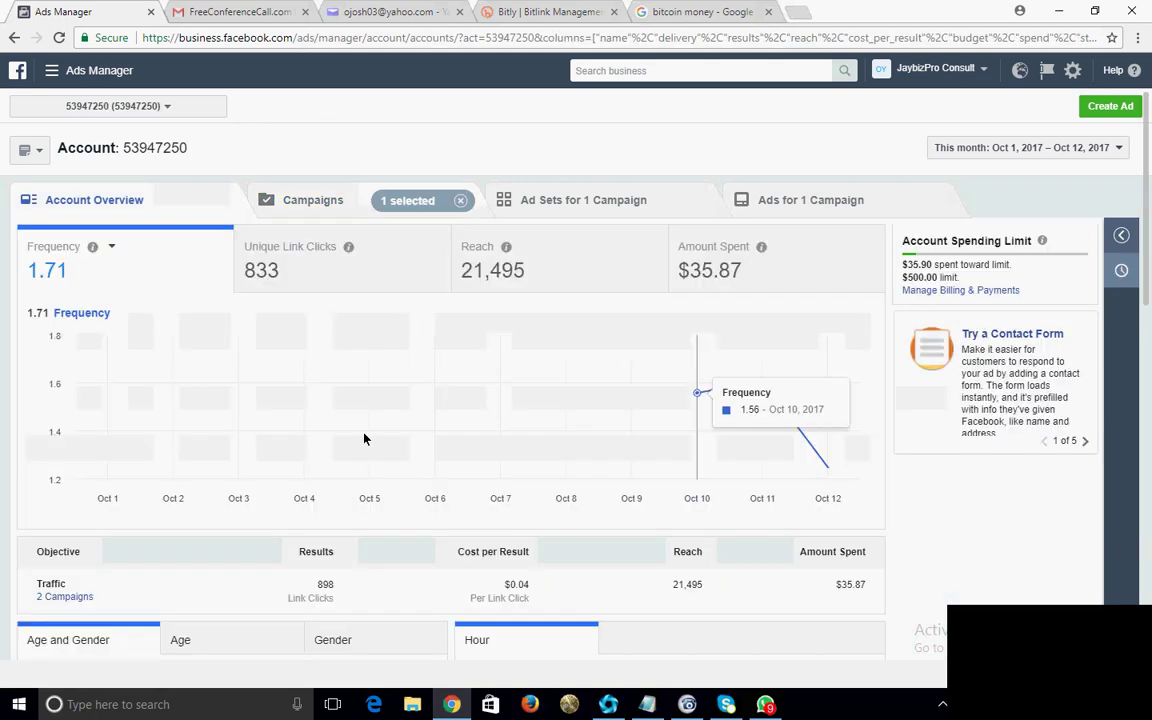
click(812, 202)
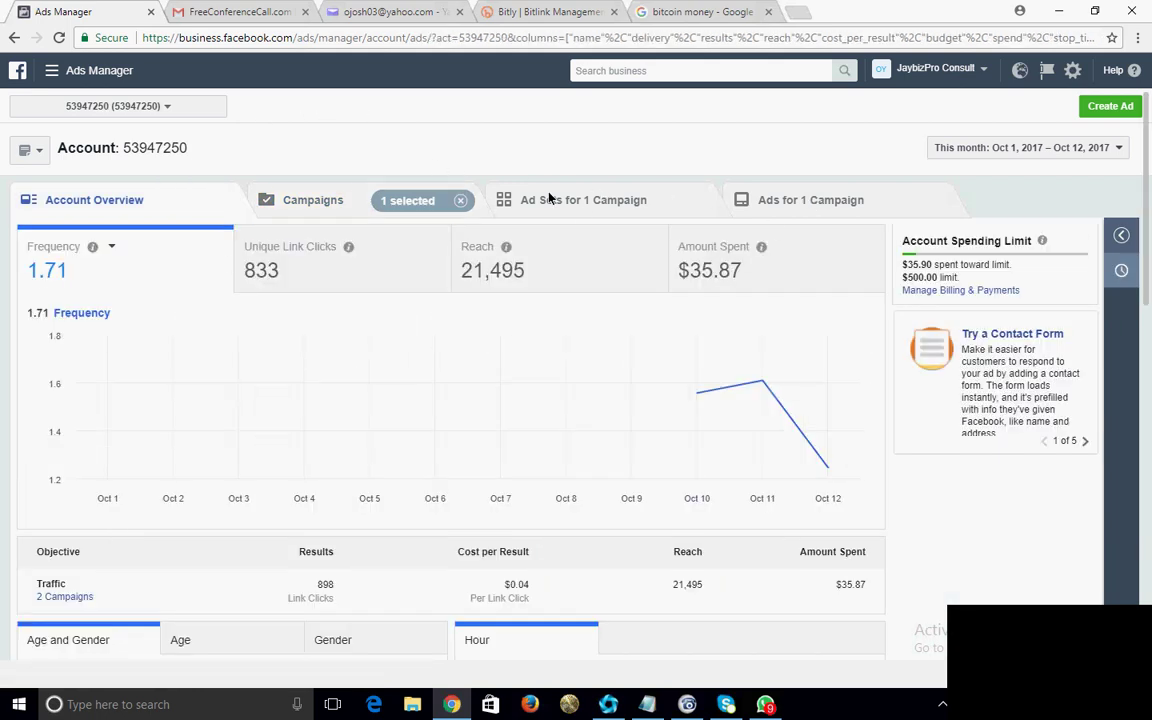
click(460, 200)
click(412, 203)
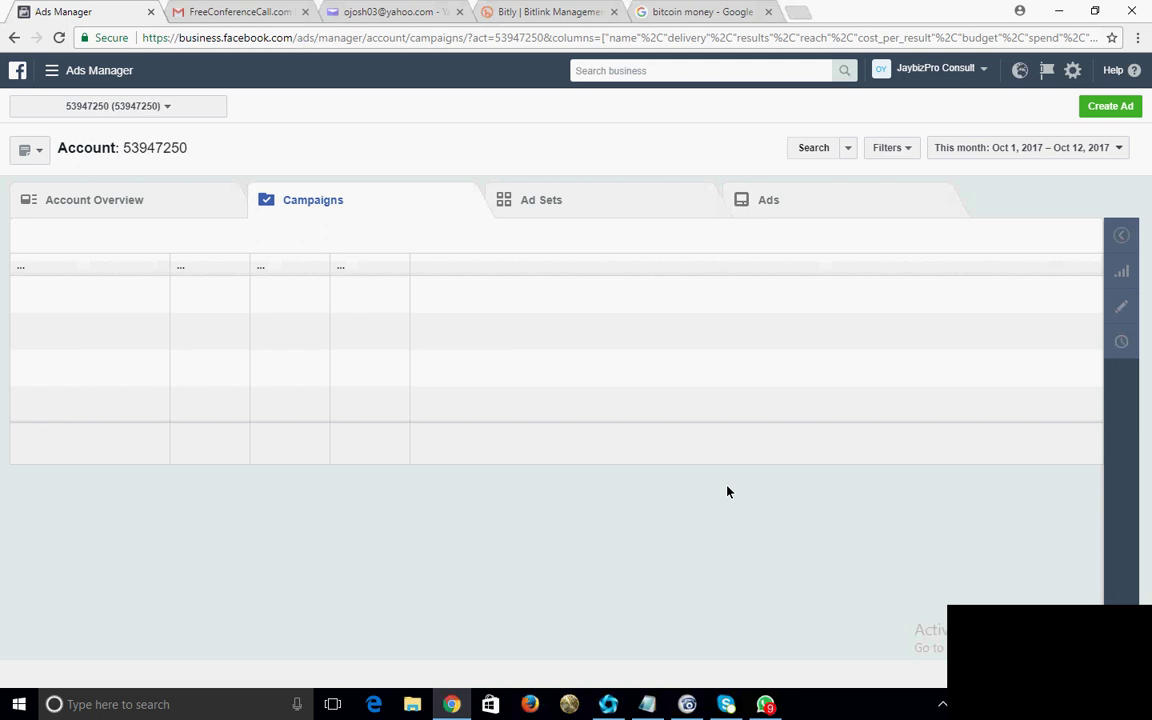
click(617, 205)
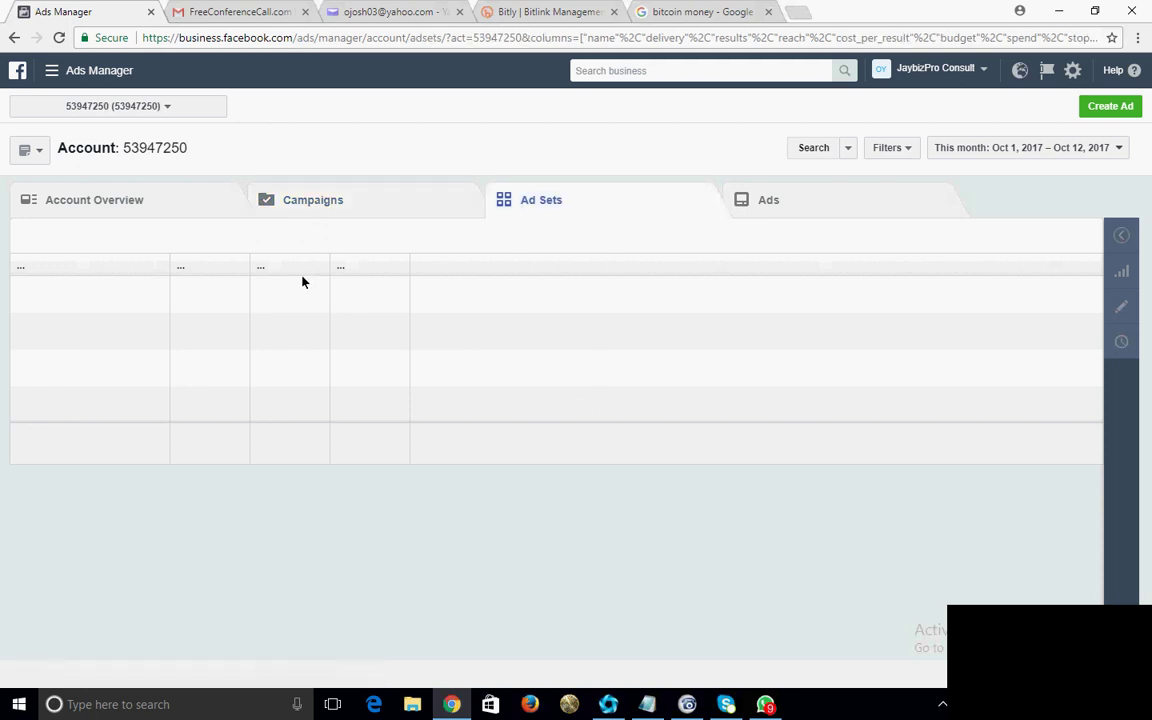
click(847, 201)
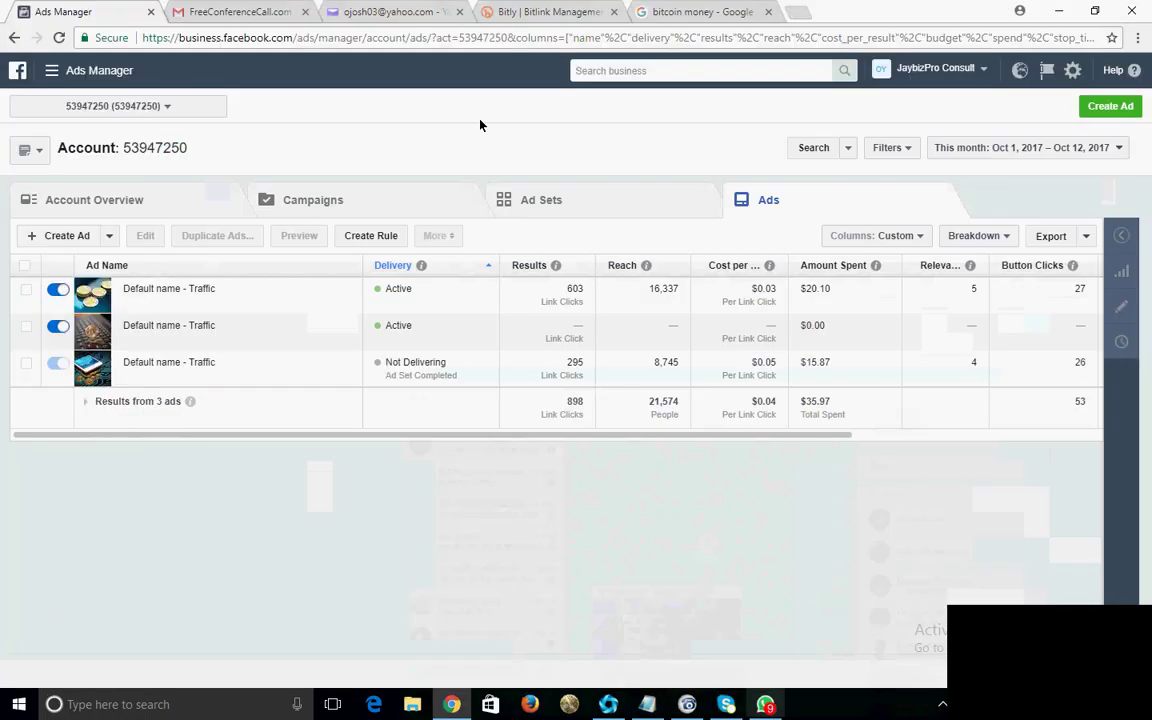
click(687, 705)
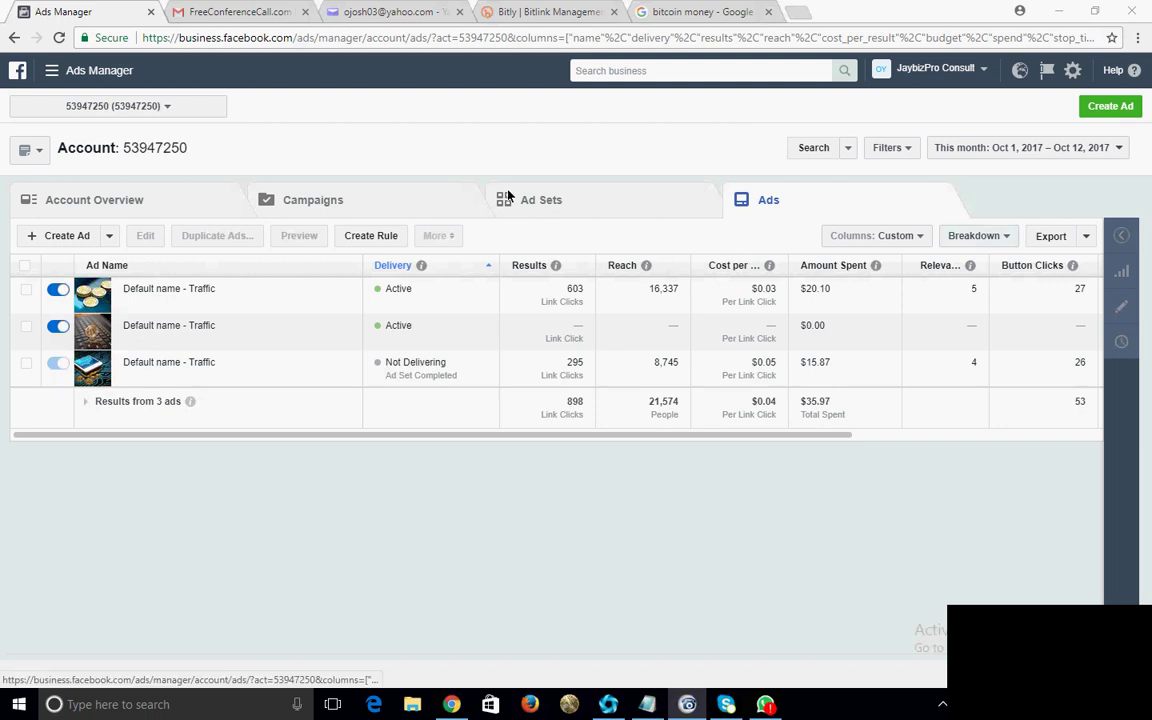
Open Billing & Payment Methods from the ☰ menu and reload the billing page
click(52, 72)
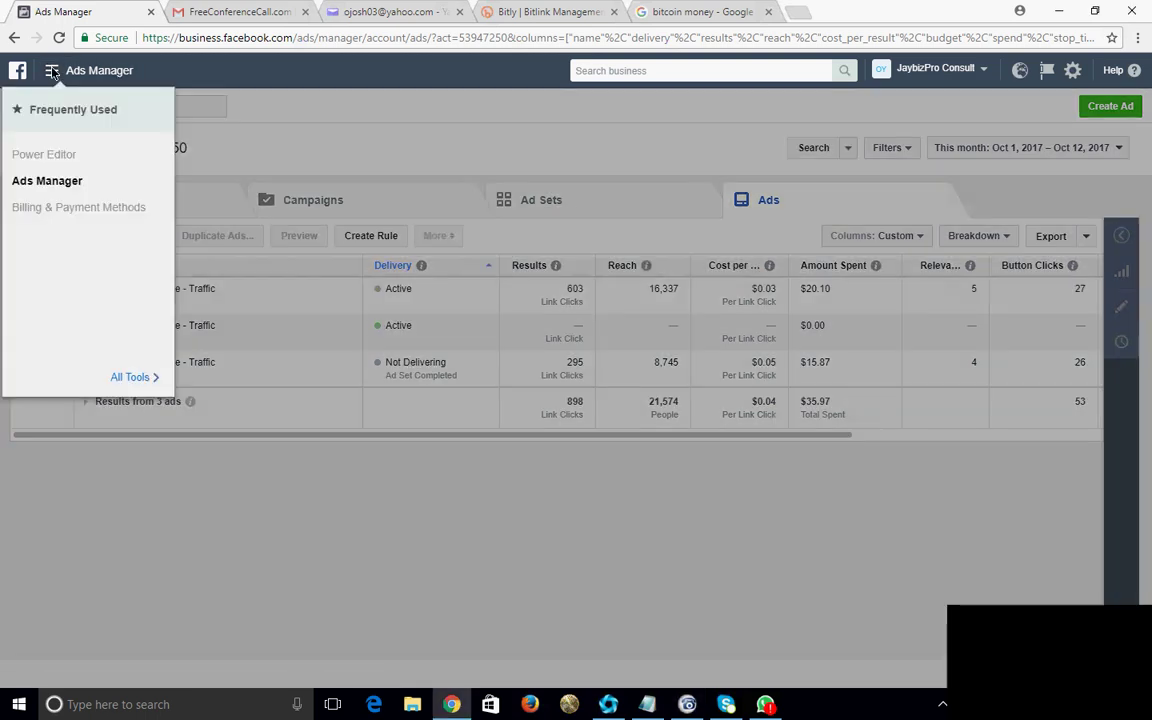
click(66, 208)
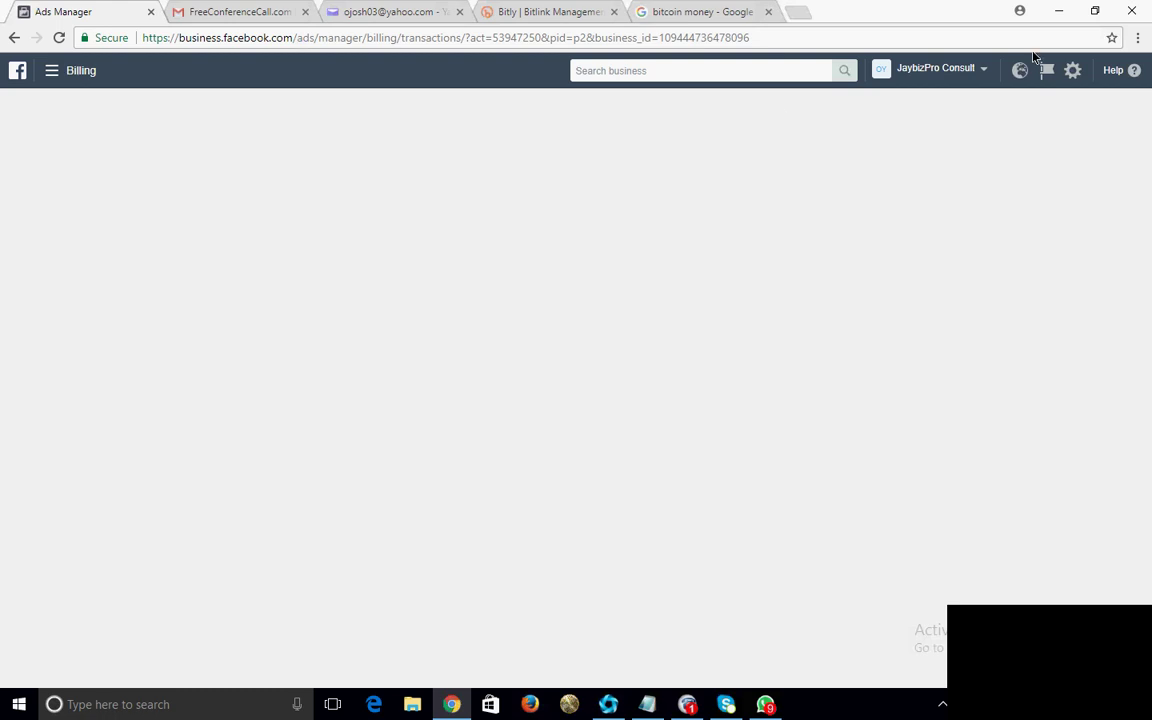
click(1081, 73)
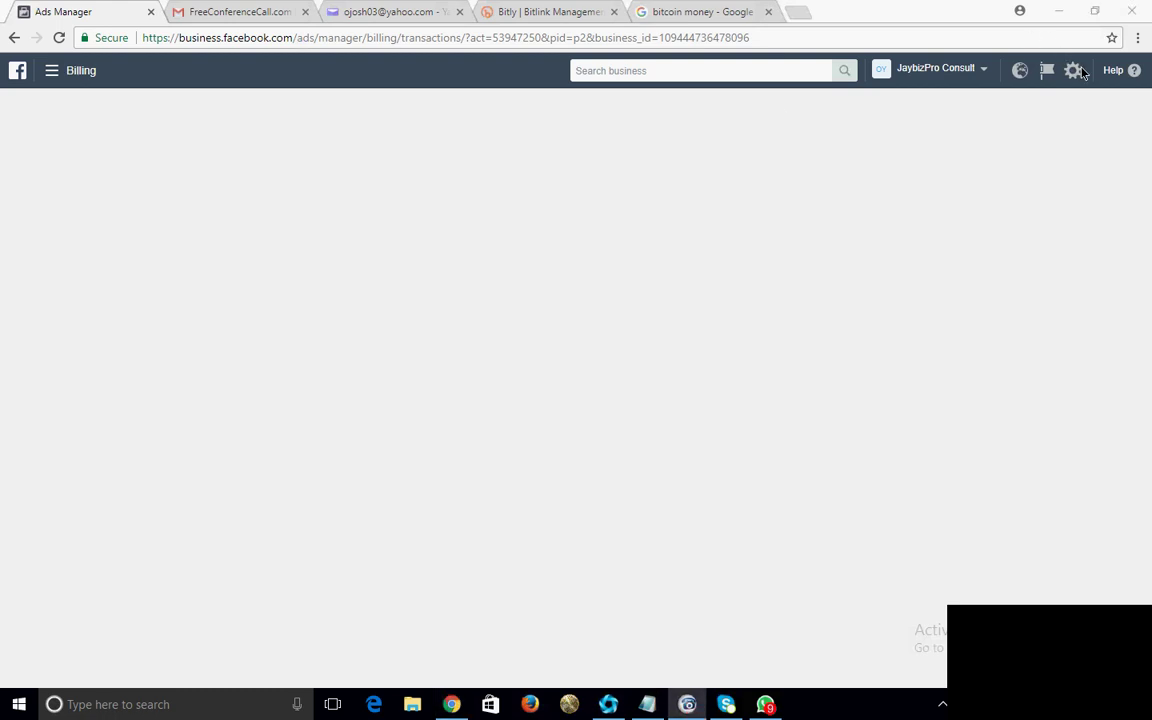
click(59, 37)
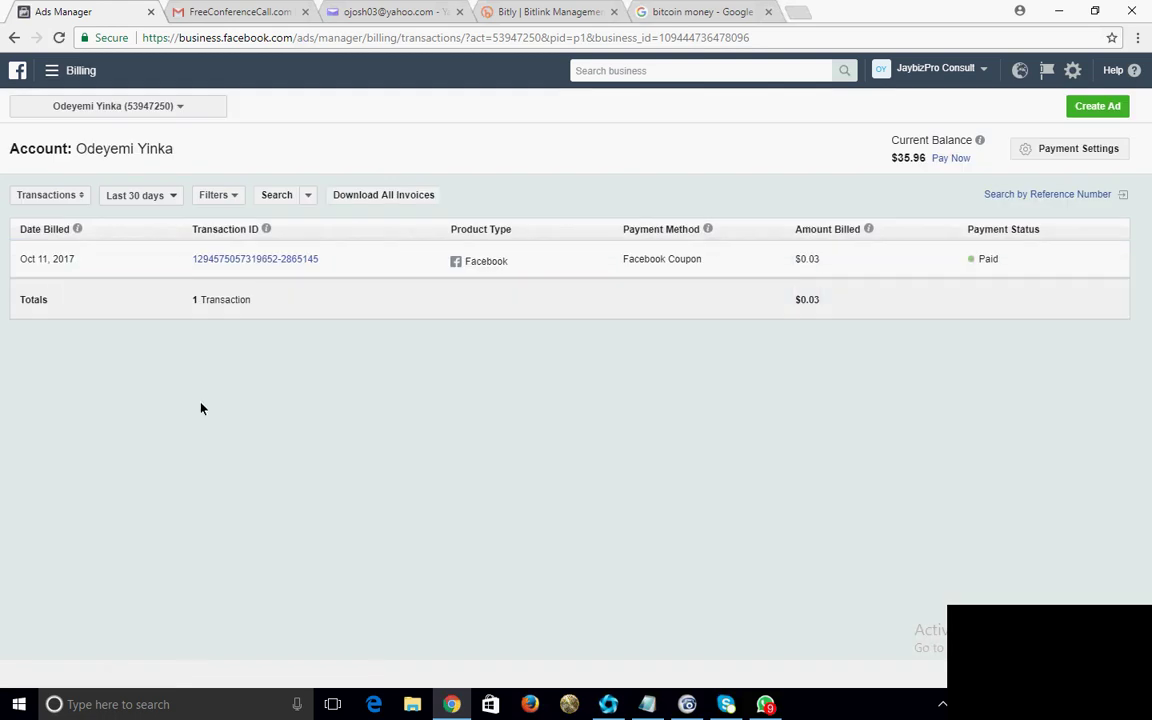
View the $0.03 transaction's details, then return to the billing transactions list
click(265, 262)
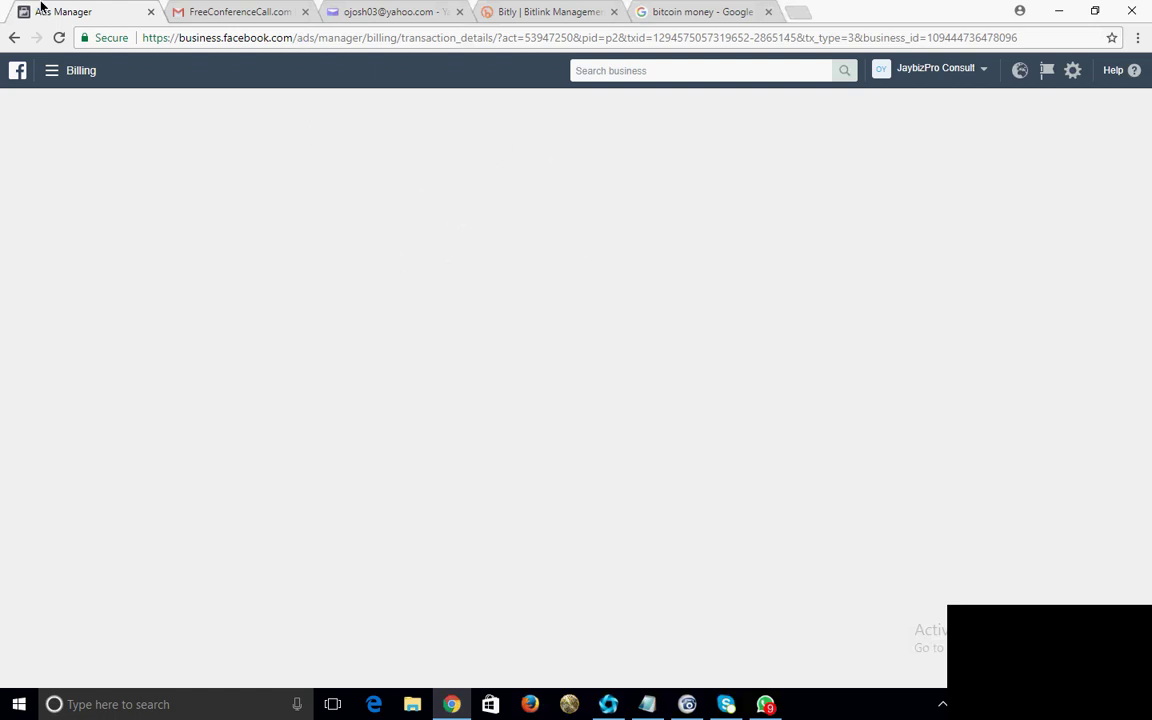
click(59, 37)
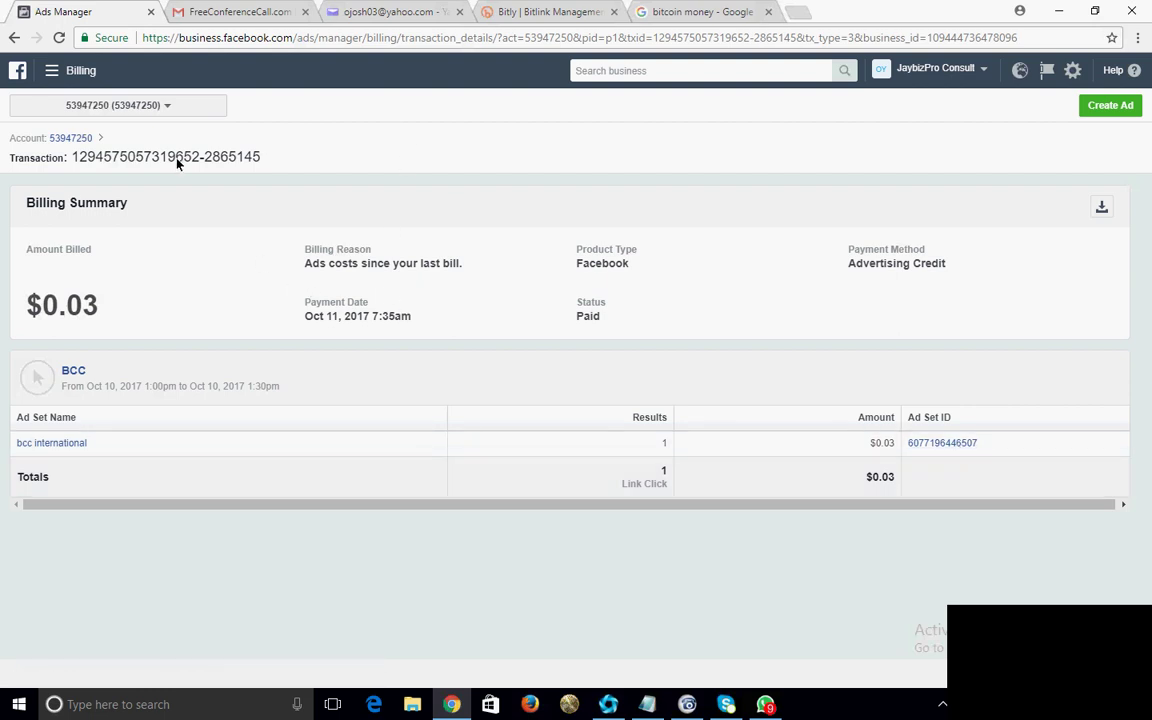
click(125, 104)
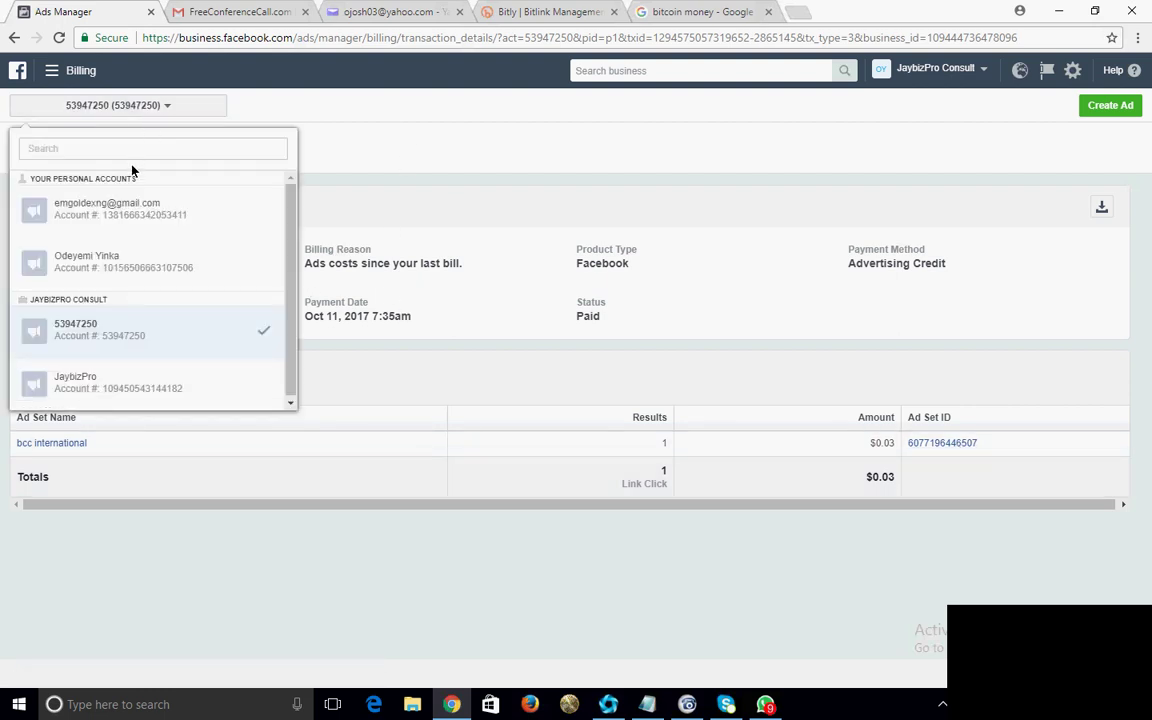
click(331, 92)
click(88, 70)
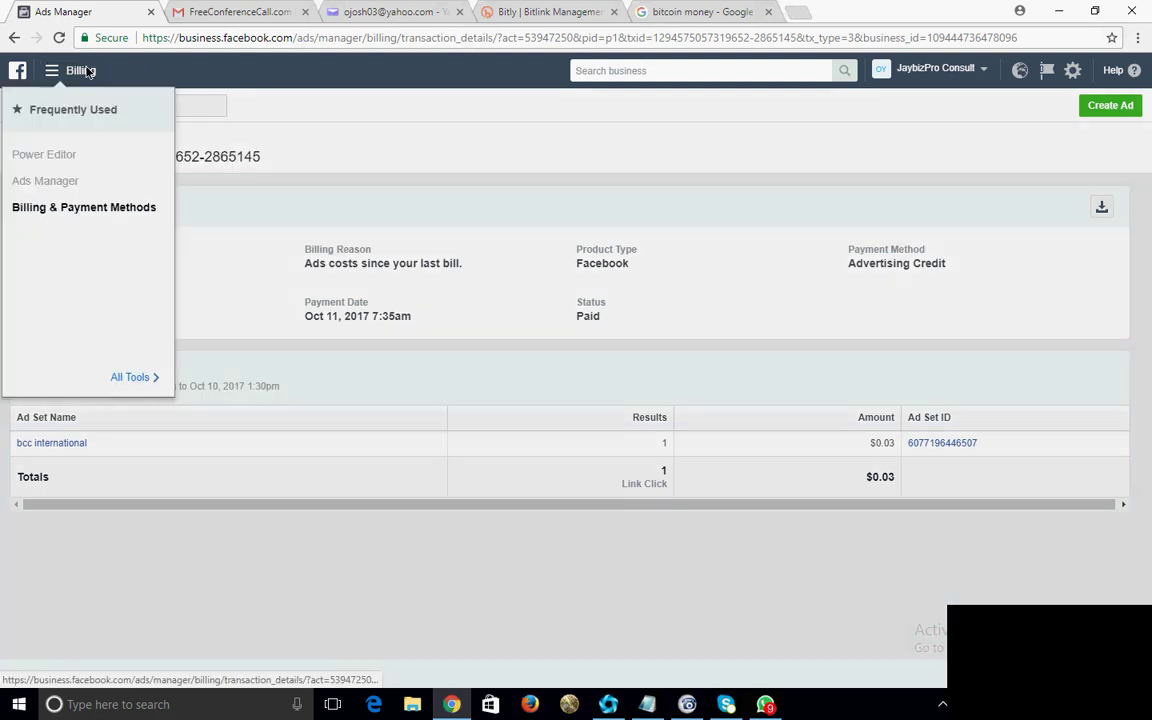
click(80, 207)
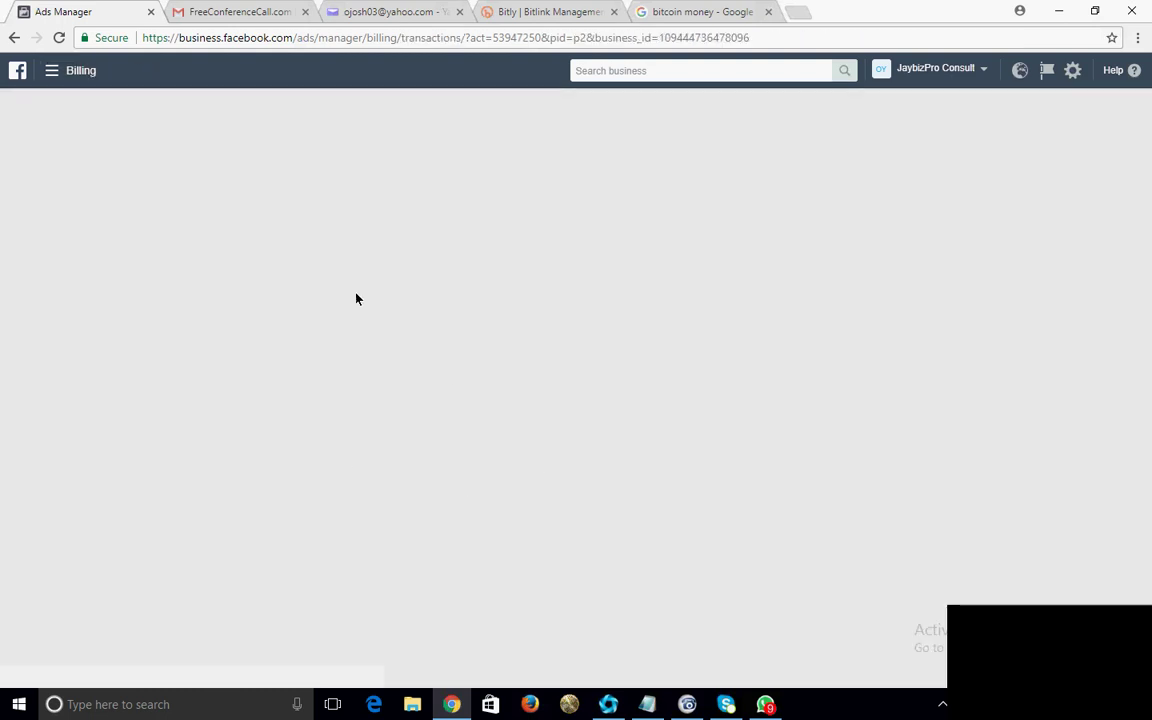